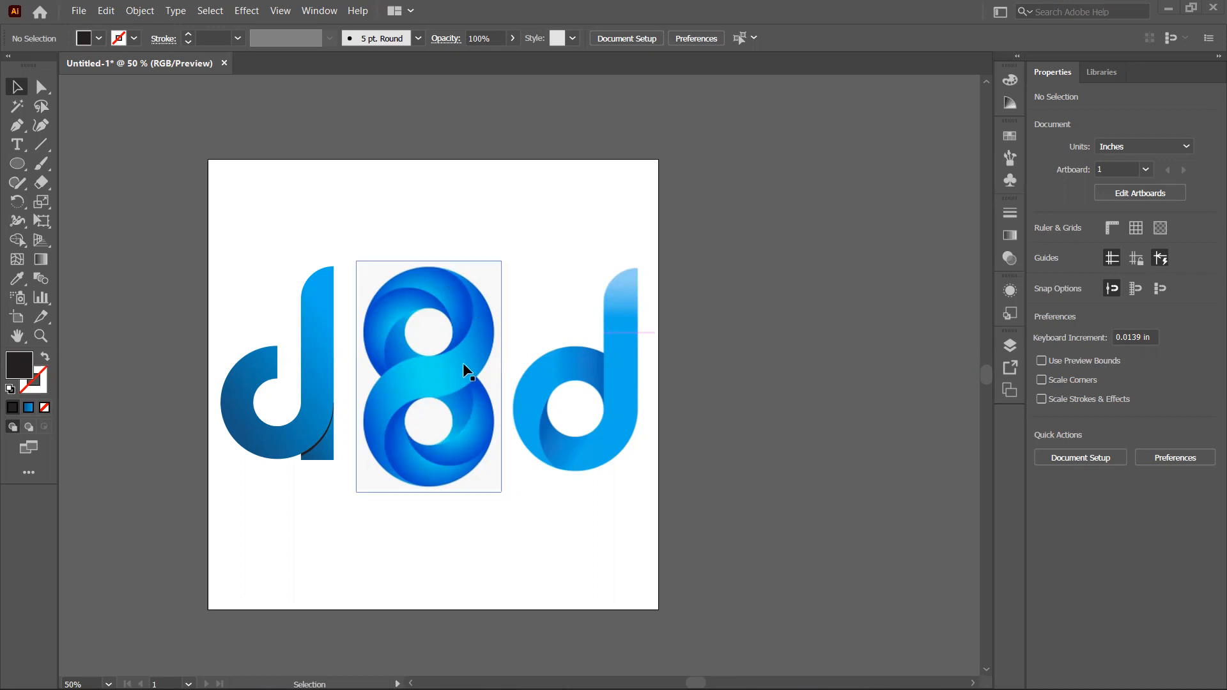
Step: Open the Artboards panel and add three new artboards to the document
left_click(1014, 346)
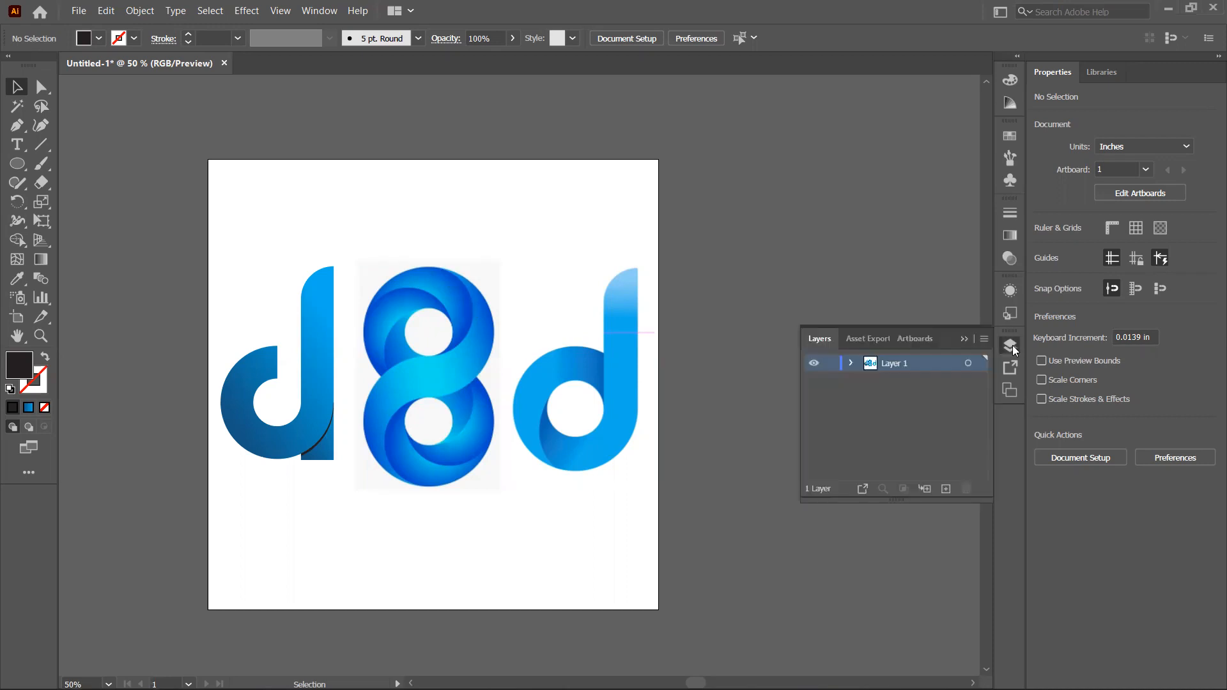
left_click(1010, 389)
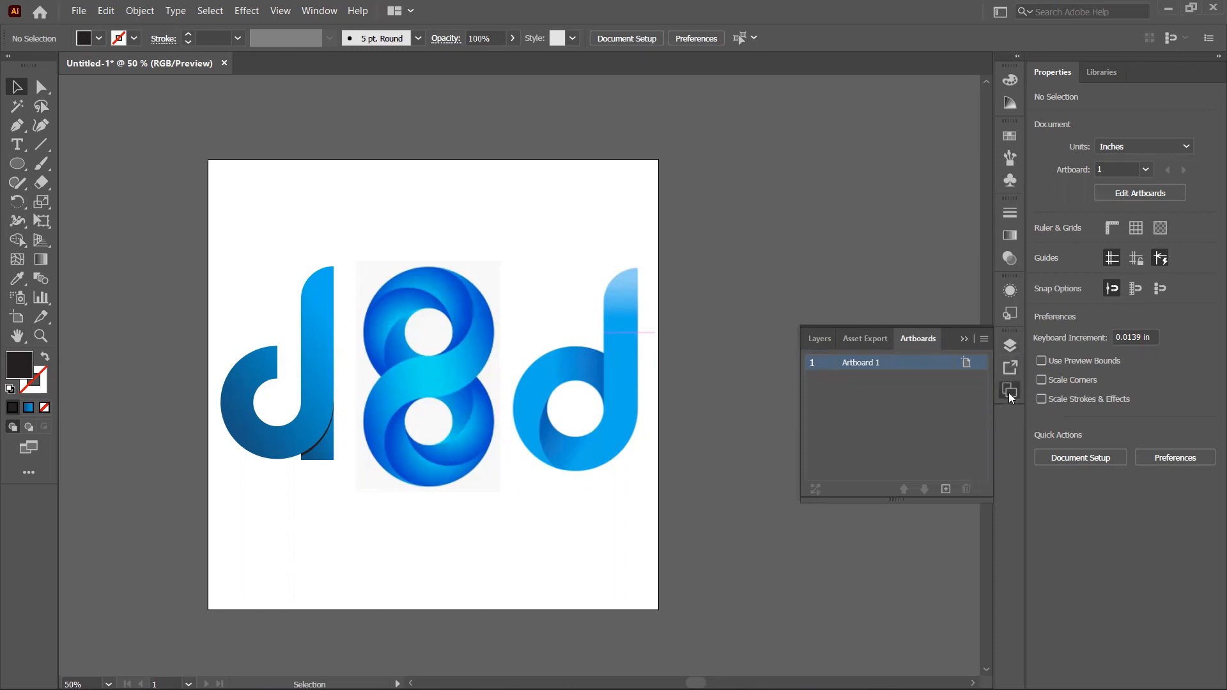
left_click(945, 489)
left_click(945, 489)
left_click(945, 489)
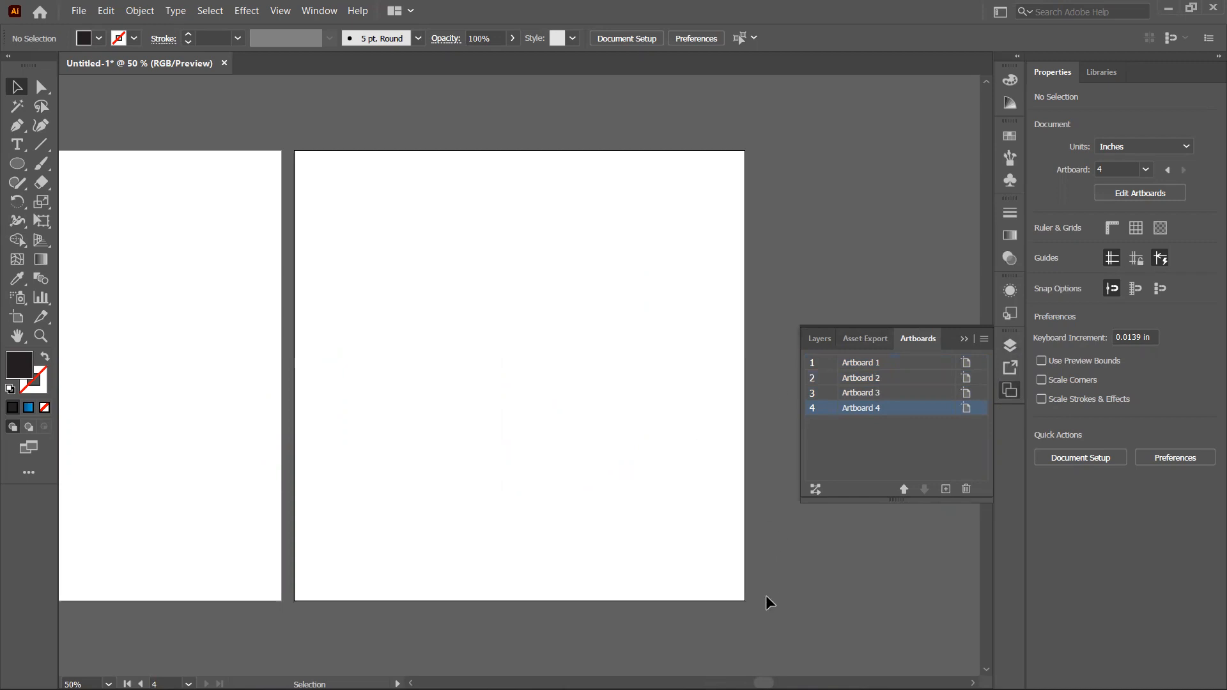
Step: Rearrange all artboards into a grid with 2 columns, moving artwork with the artboards
left_click(815, 490)
left_click(569, 336)
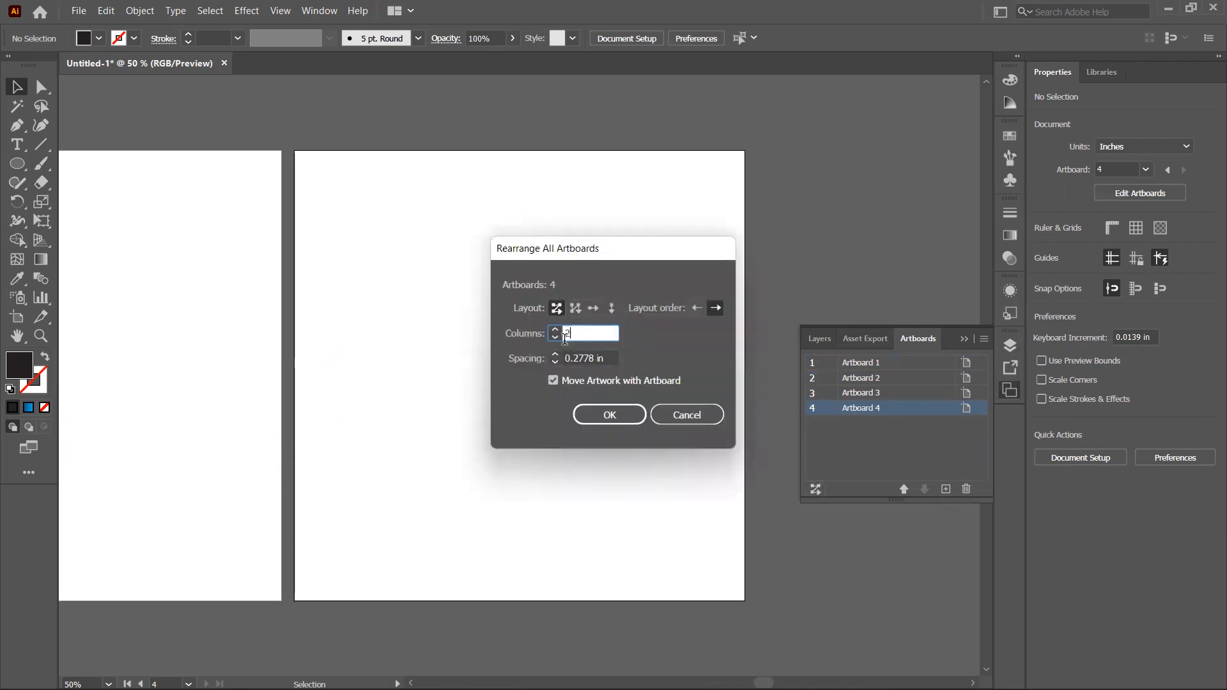
left_click(609, 415)
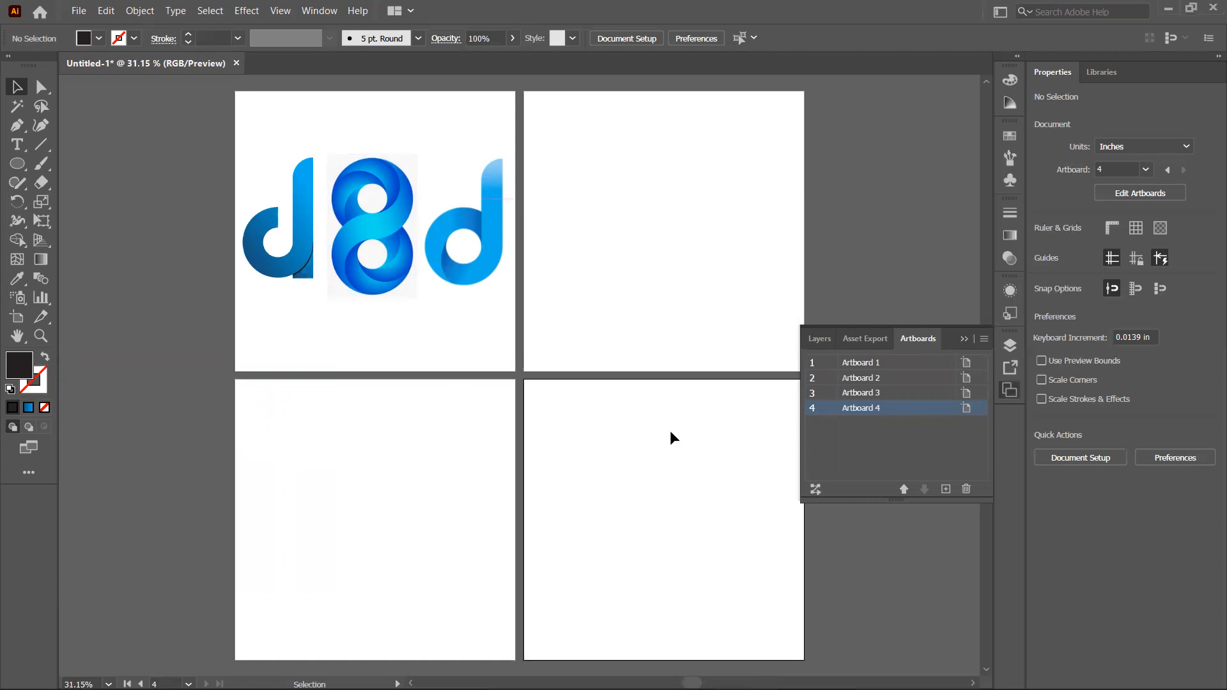
Step: Draw a tall narrow rectangle on Artboard 2, about 0.89 in wide and 6.27 in high
left_click(612, 241)
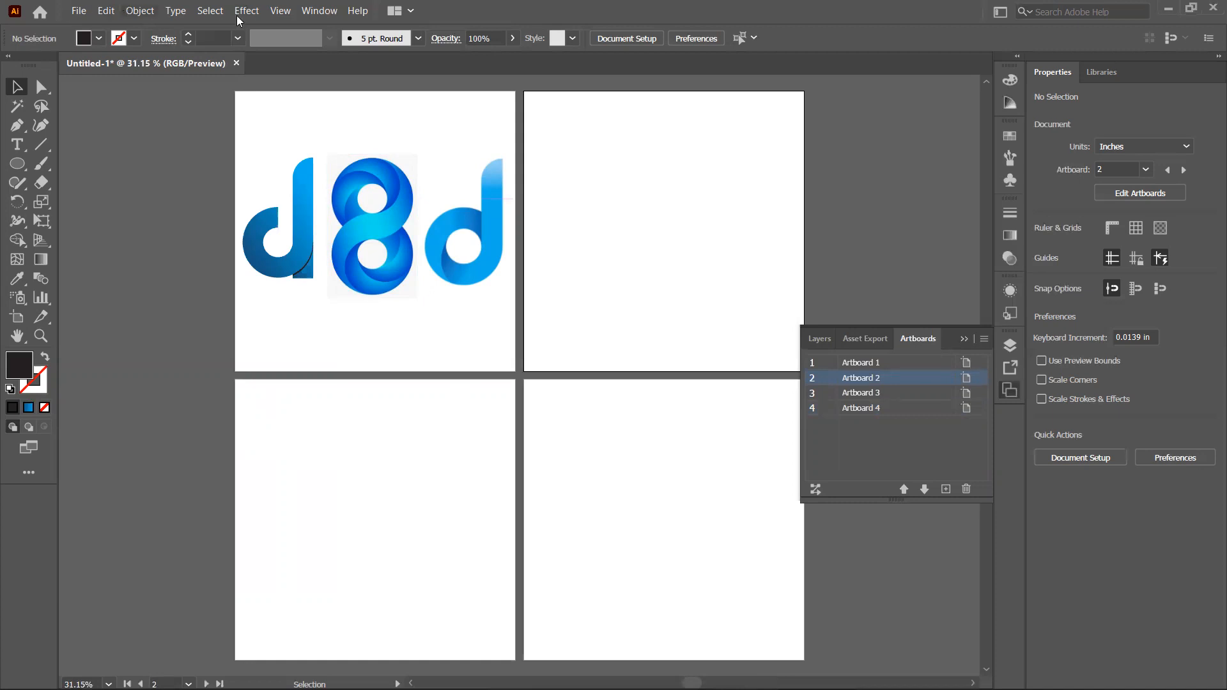
left_click(275, 13)
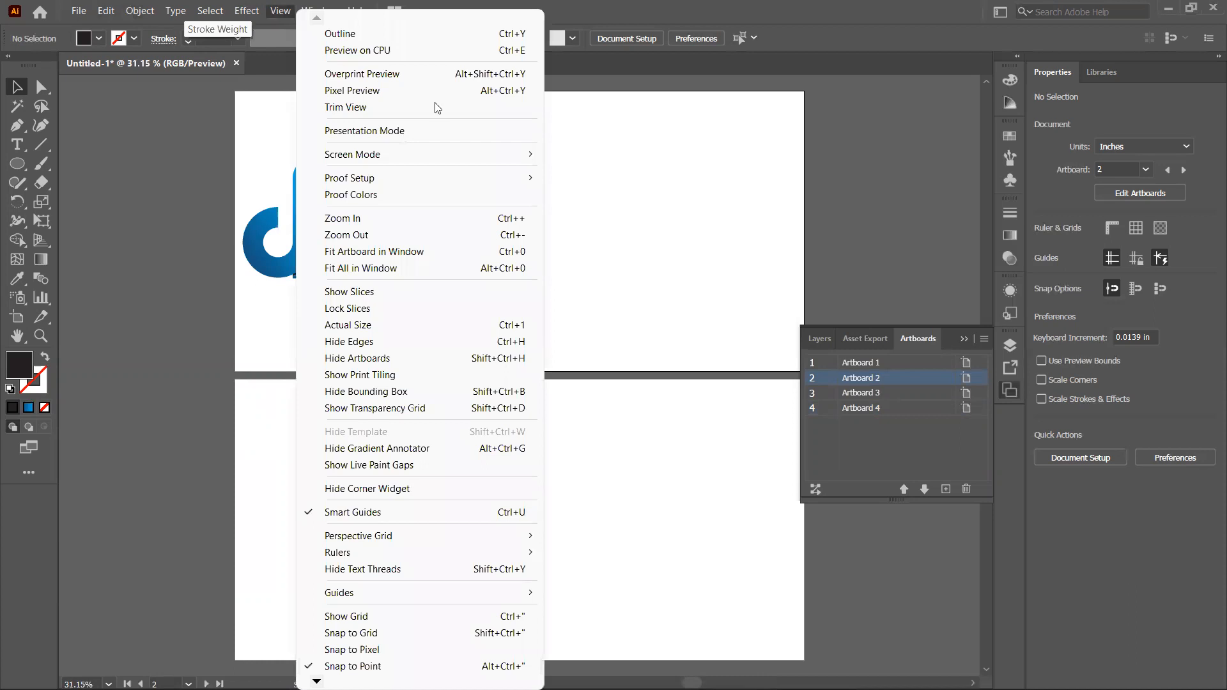
left_click(403, 253)
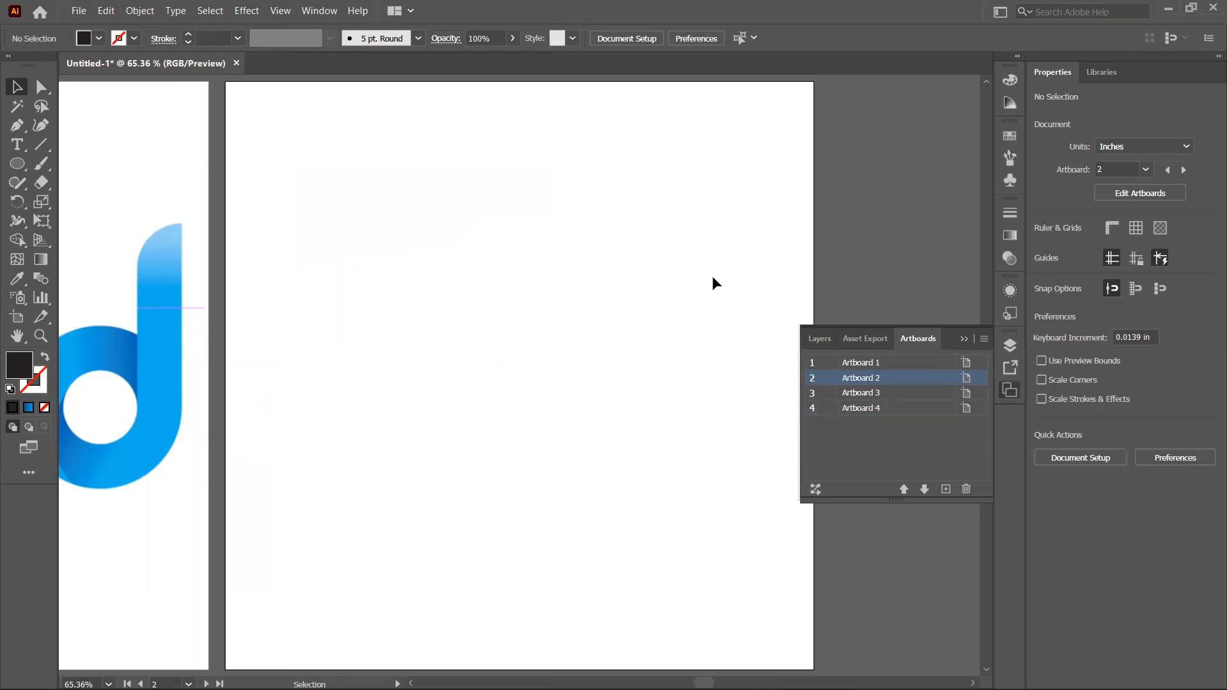
left_click(16, 166)
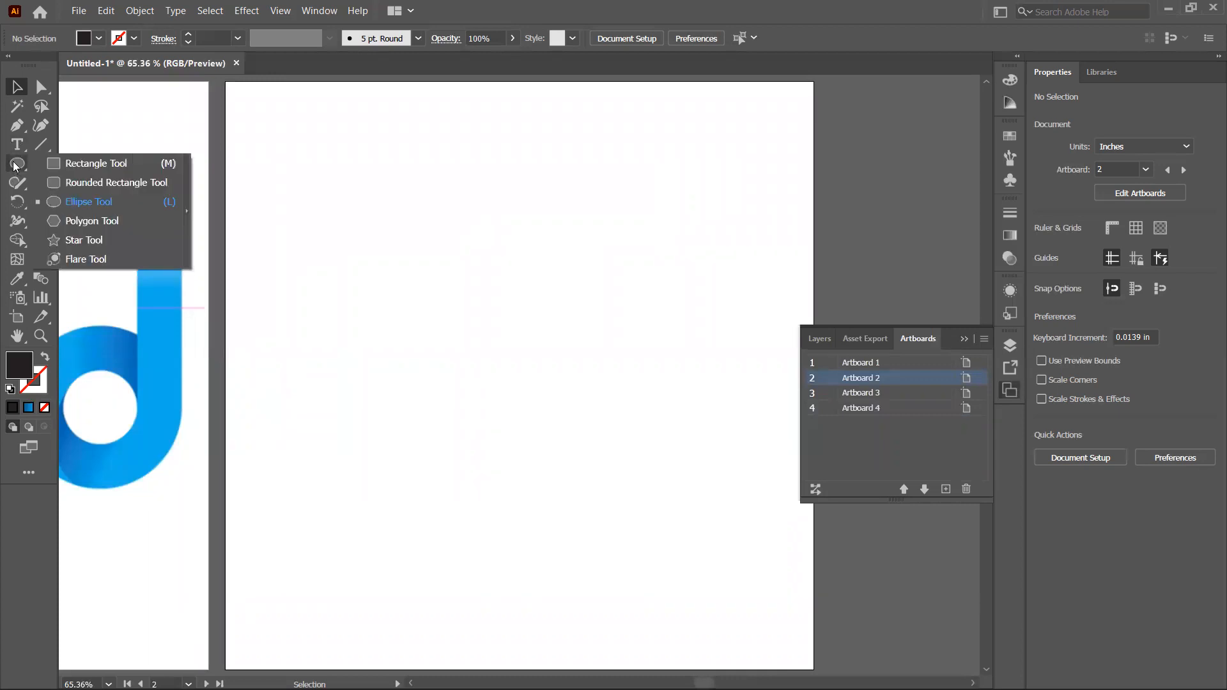
left_click(114, 164)
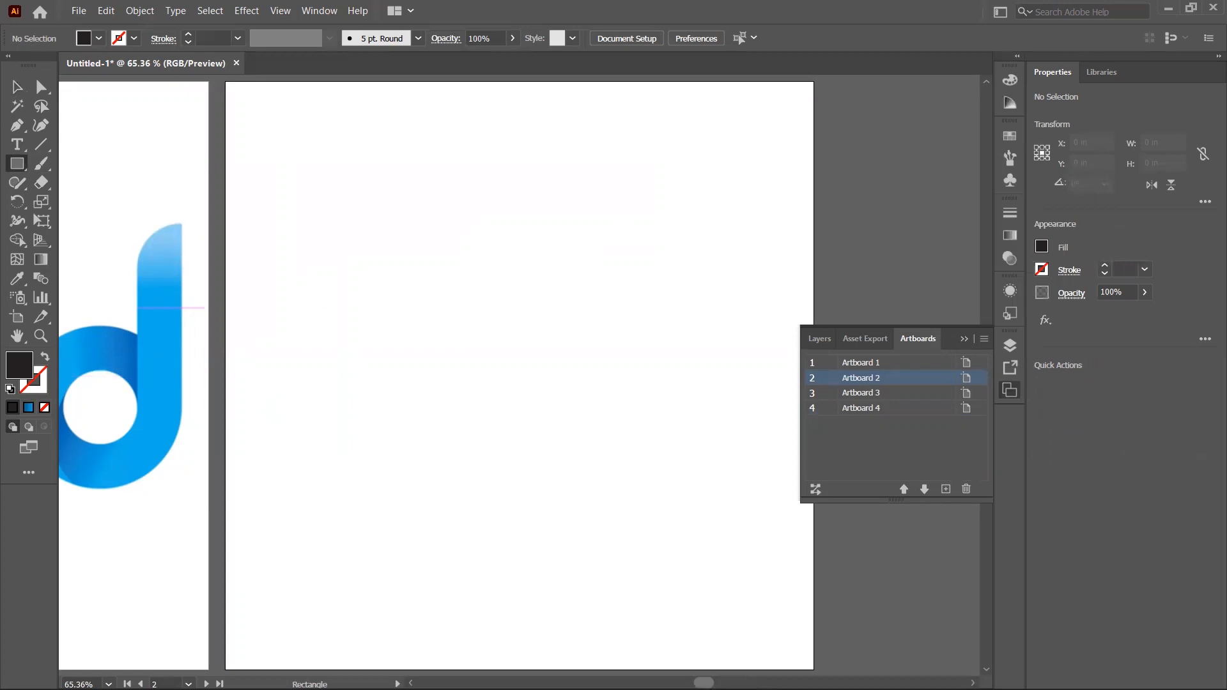
left_click_drag(704, 683, 703, 684)
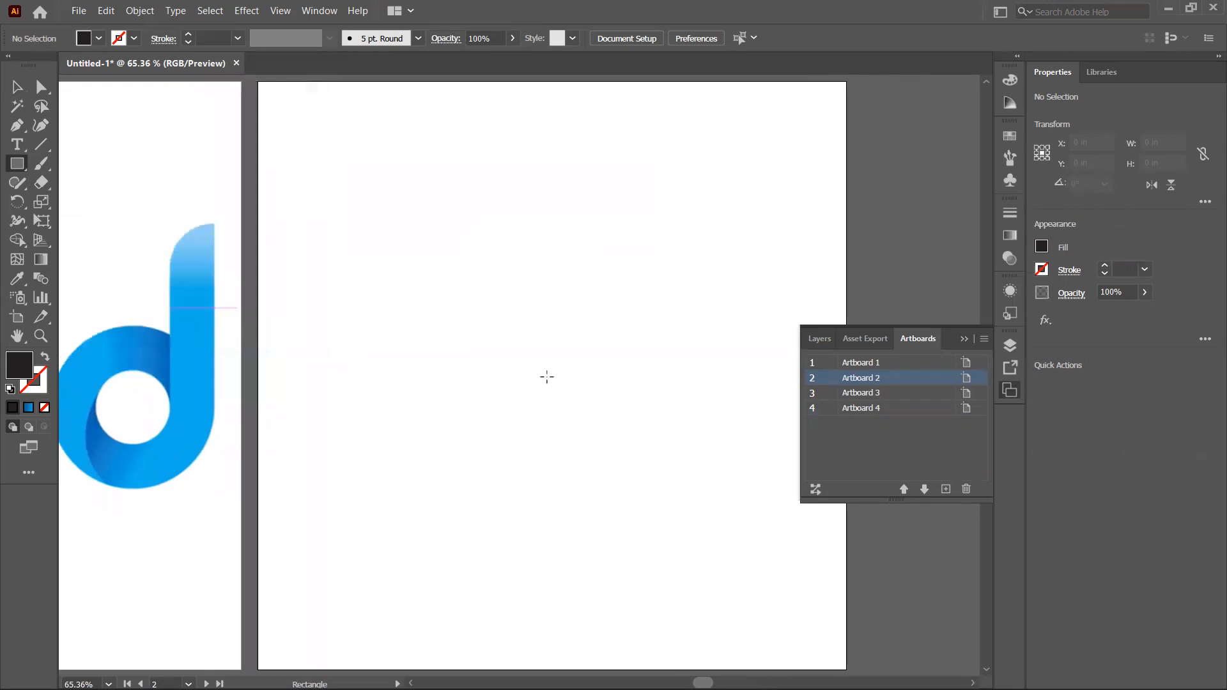
left_click_drag(630, 181, 578, 551)
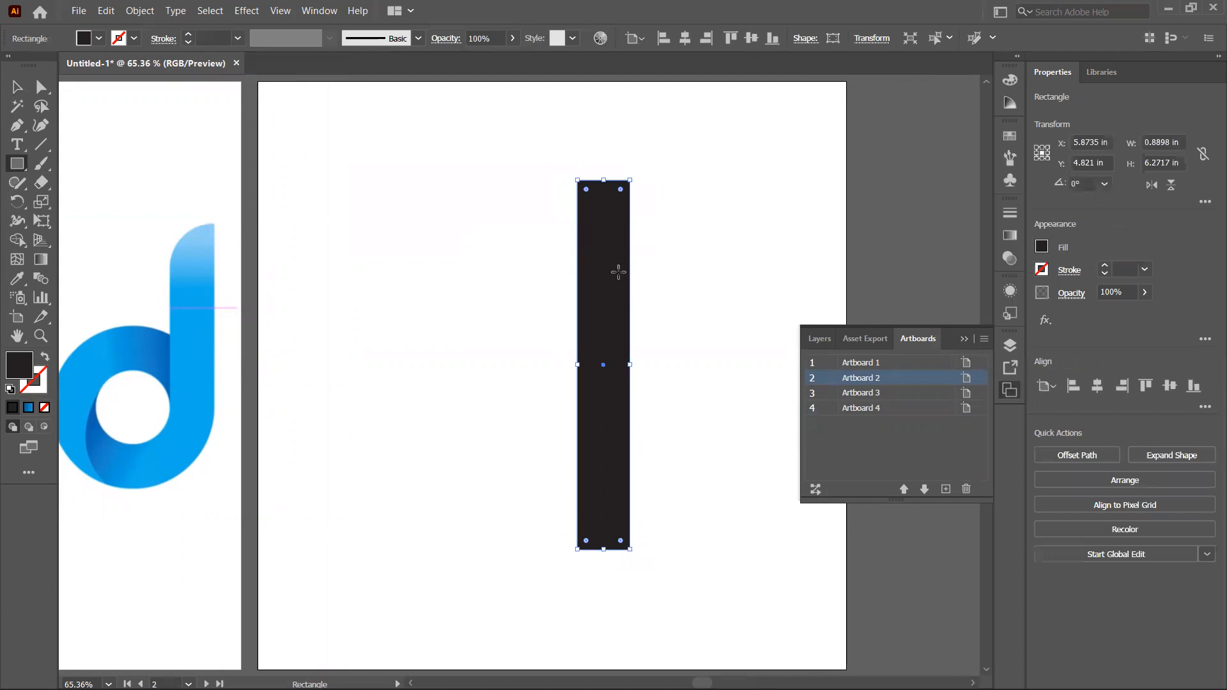
Step: Swap the rectangle's fill and stroke to make it an outline, and narrow it to about 0.84 in wide
left_click(45, 359)
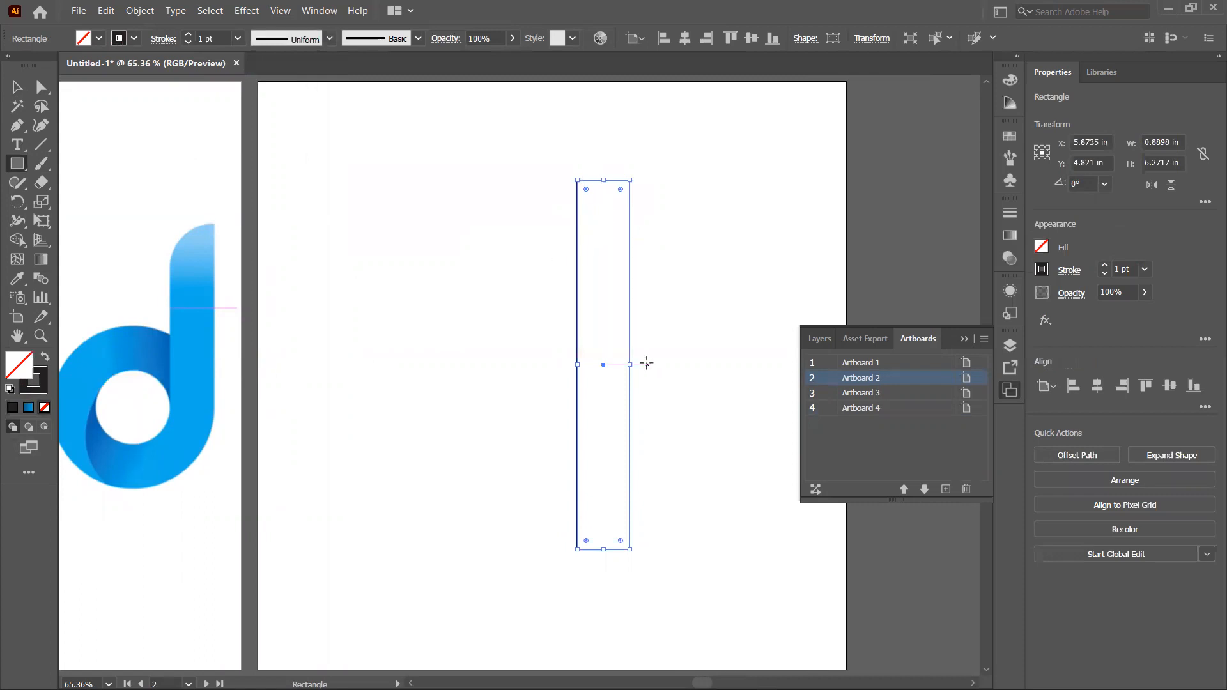
left_click_drag(578, 364, 581, 365)
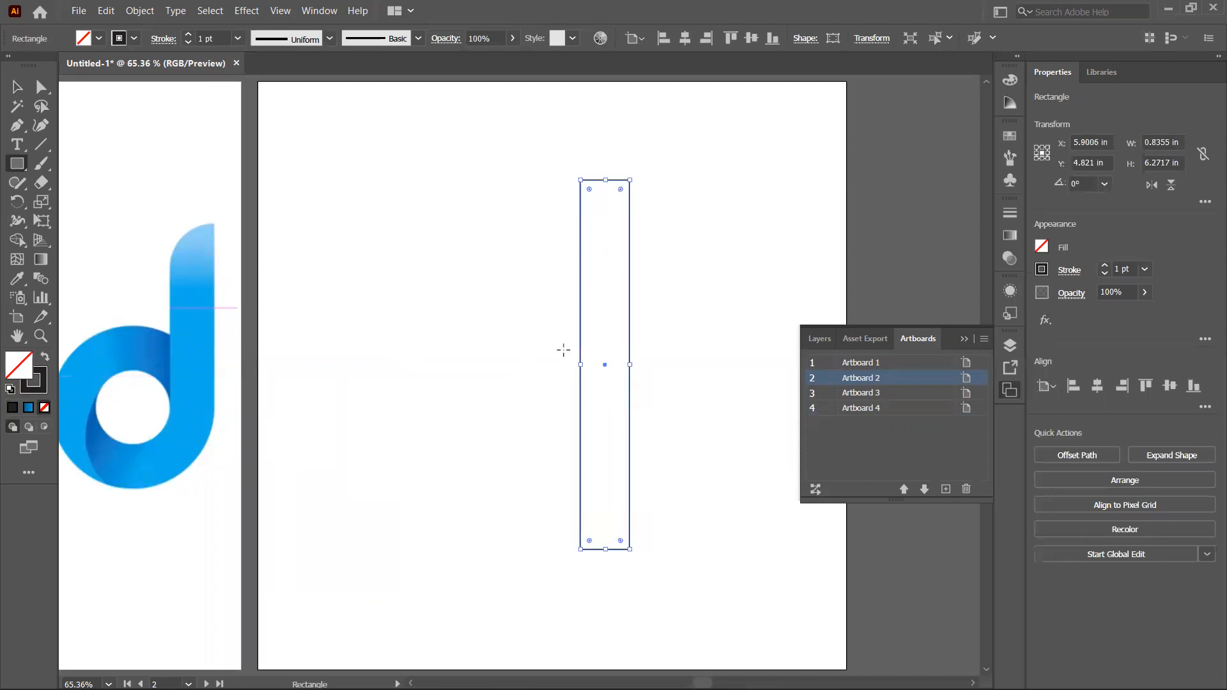
Step: Draw a circle about 3.18 in across overlapping the lower end of the rectangle
left_click(18, 163)
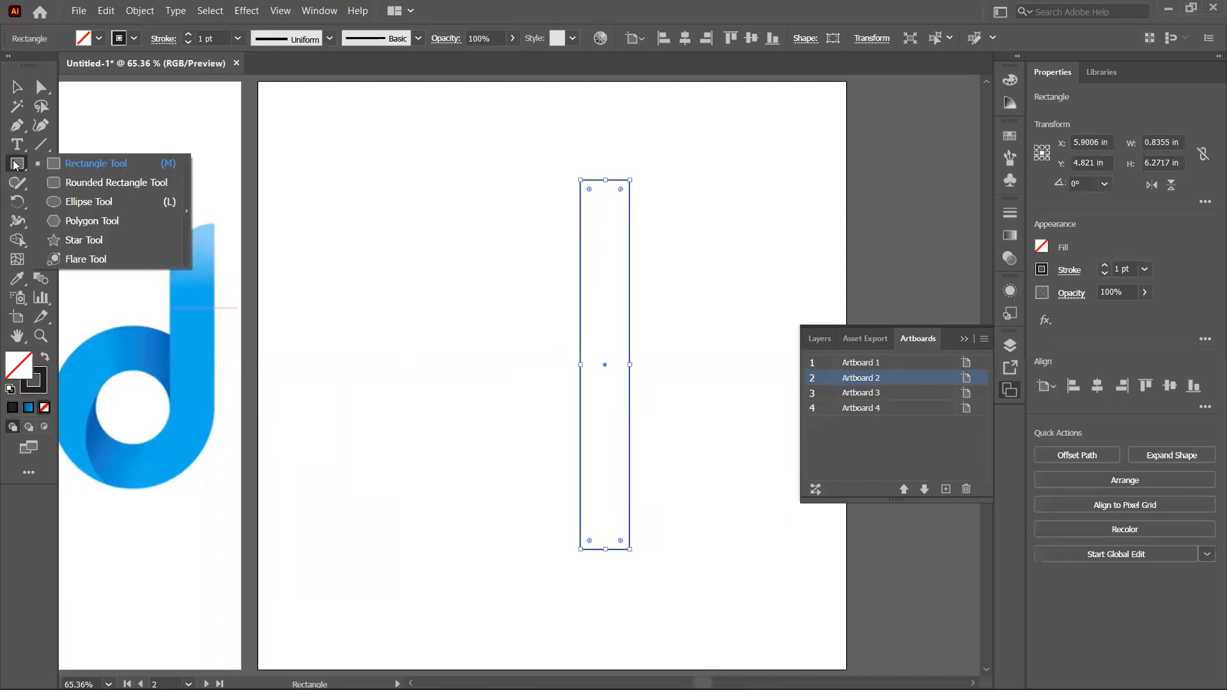
left_click(79, 202)
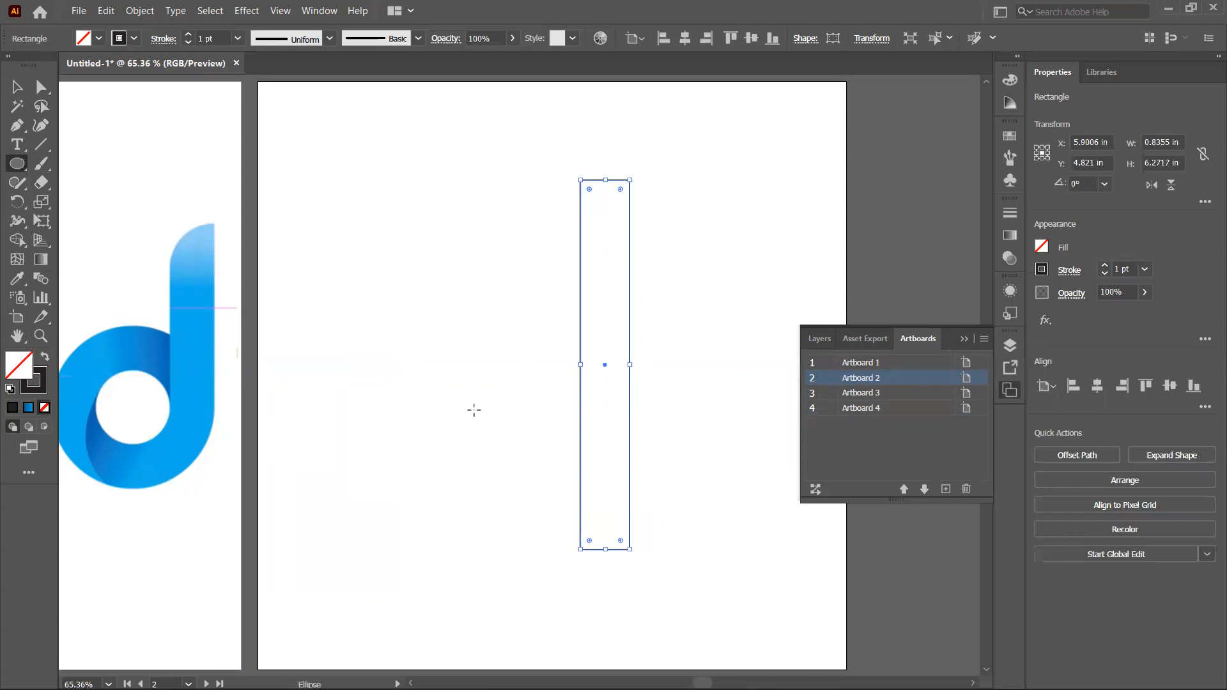
left_click_drag(441, 380, 630, 473)
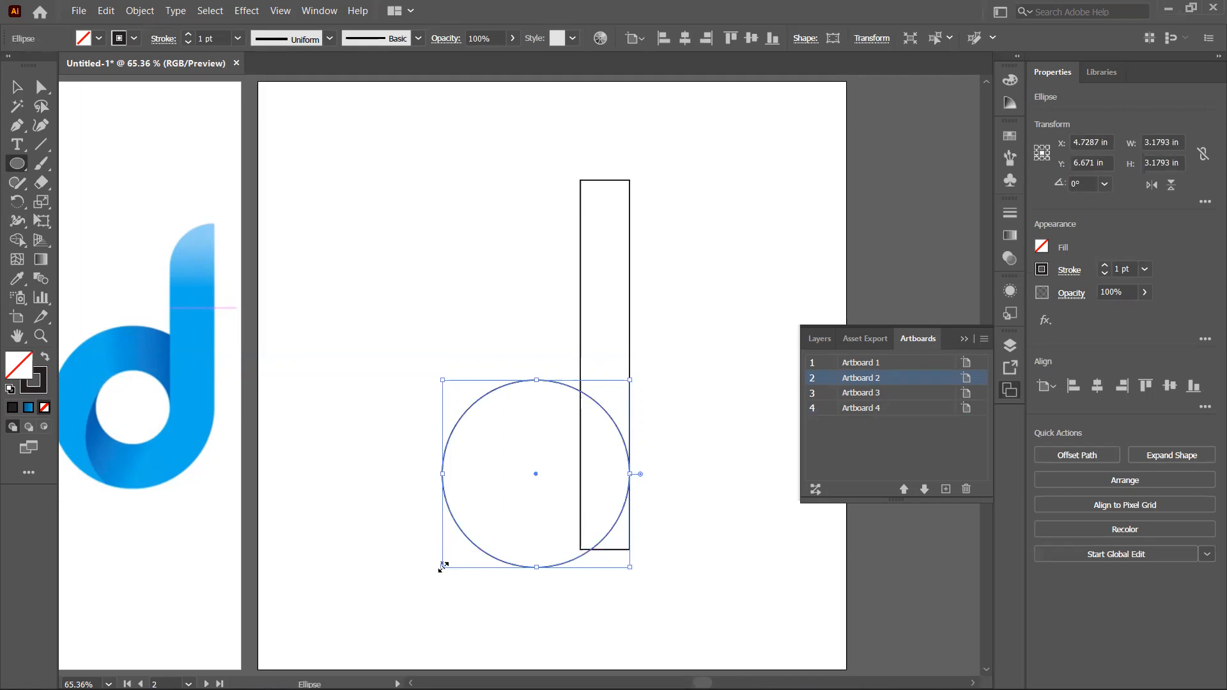
mouse_move(441, 567)
left_mouse_down()
mouse_move(458, 548)
mouse_move(442, 567)
left_mouse_up()
key("ctrl+z")
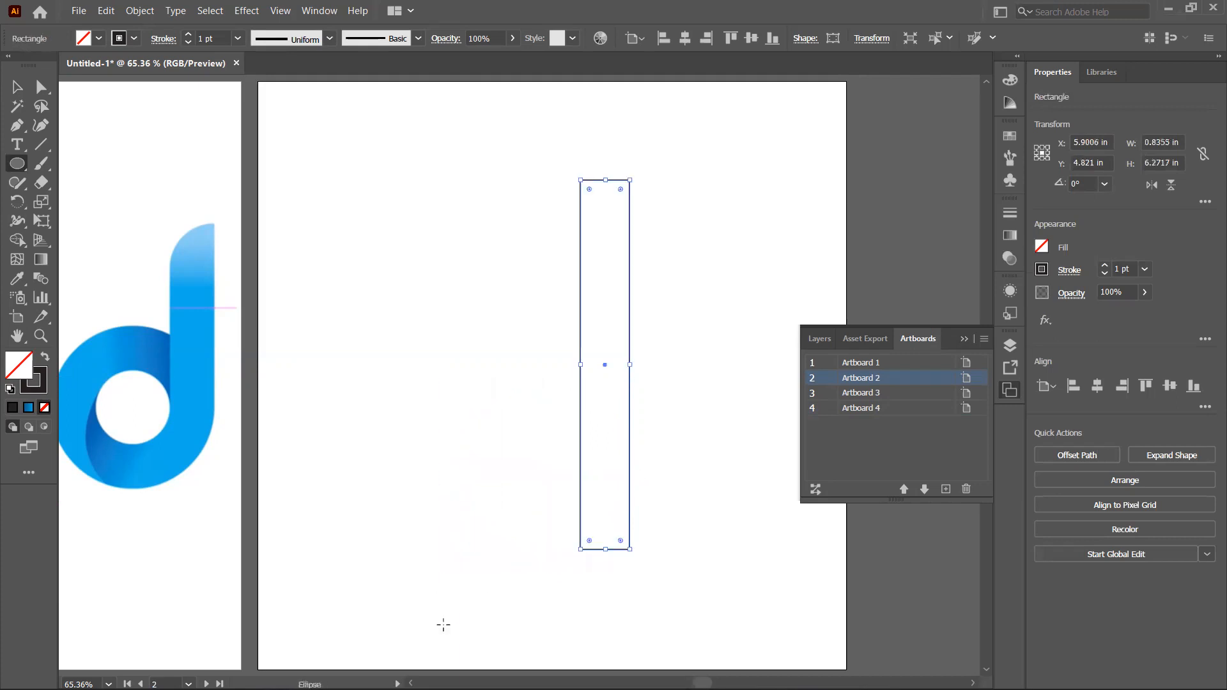
key("ctrl+shift+z")
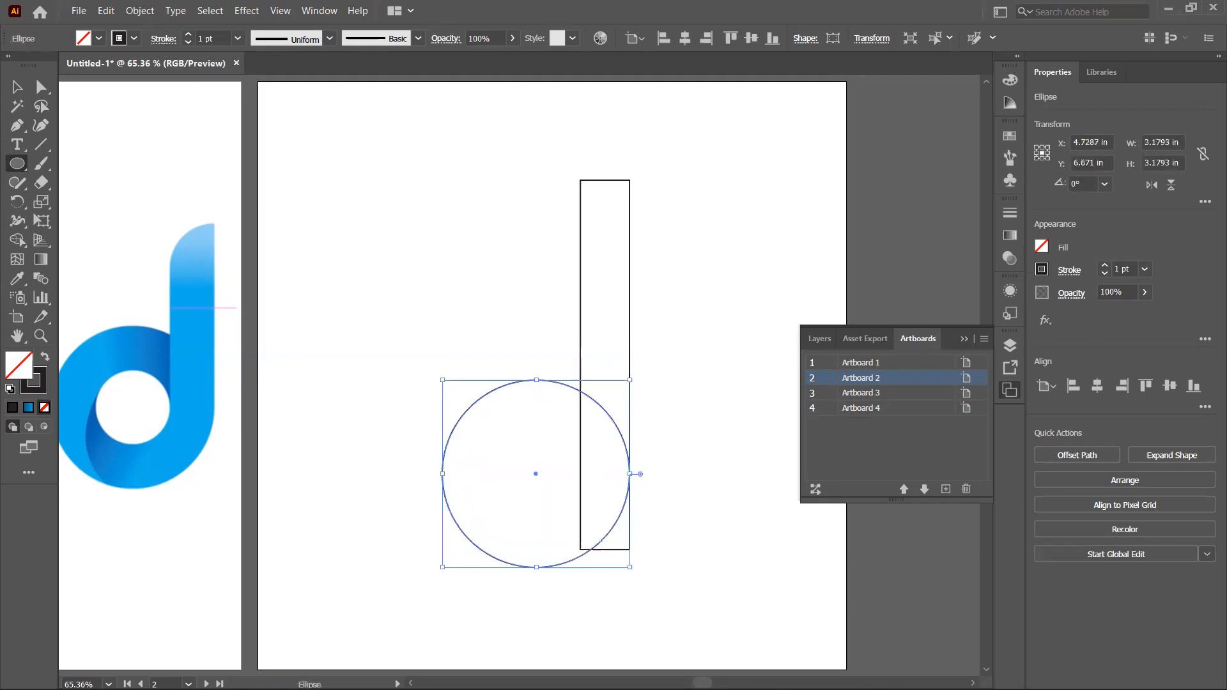
Step: Nudge the circle upward about 0.35 in so its bottom meets the rectangle's bottom
key("Up")
key("Up")
key("Up")
key("Up")
key("Up")
key("Up")
key("Up")
key("Up")
key("Up")
key("Up")
key("Up")
key("Up")
key("Up")
key("Up")
key("Up")
key("Up")
key("Up")
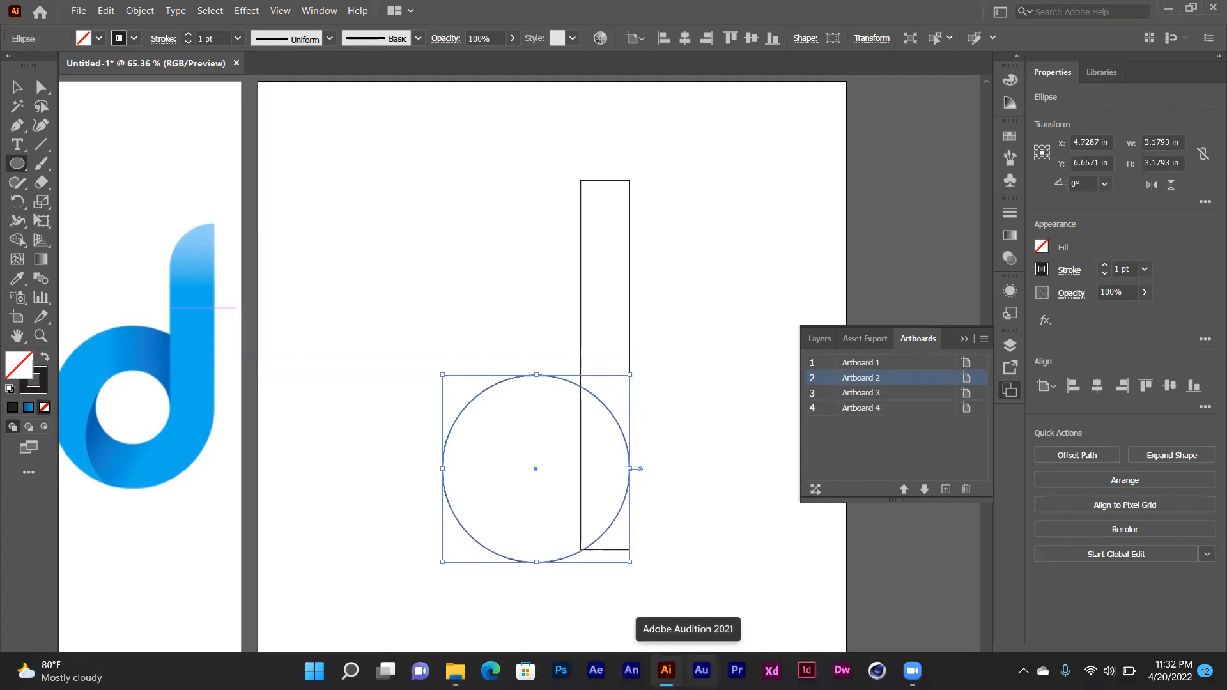
key("Up")
key("Up")
key("Up")
key("Up")
key("Up")
key("Up")
key("Up")
key("Up")
key("Up")
key("Up")
key("Up")
key("Up")
key("Up")
key("Up")
key("Up")
key("Up")
key("Up")
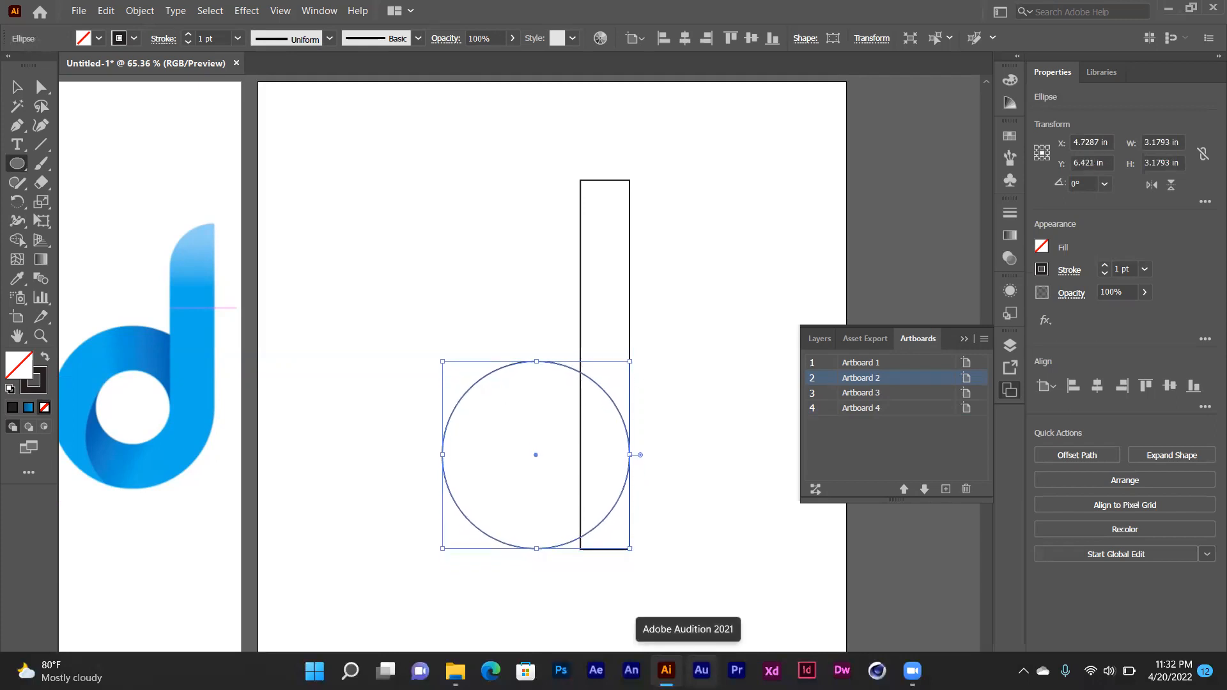
key("Up")
key("Up")
key("Up")
key("Up")
key("Up")
key("Up")
key("Up")
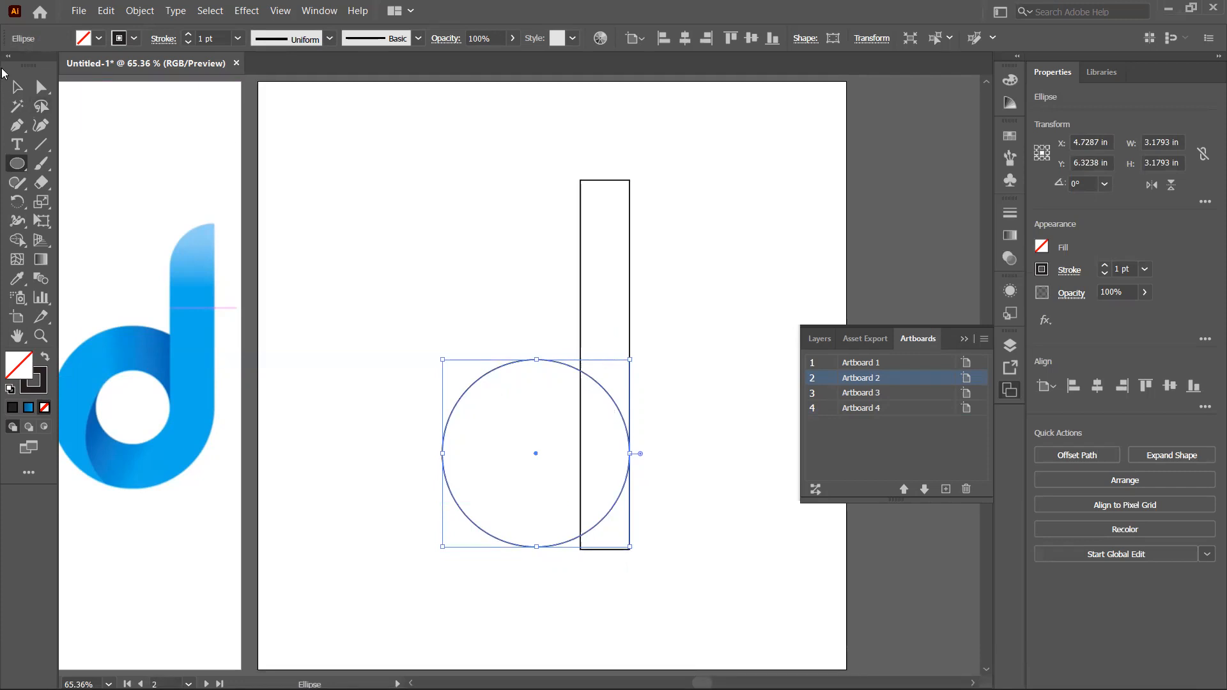
Step: Enlarge the circle to about 3.28 in diameter from its upper-left corner
left_click(15, 88)
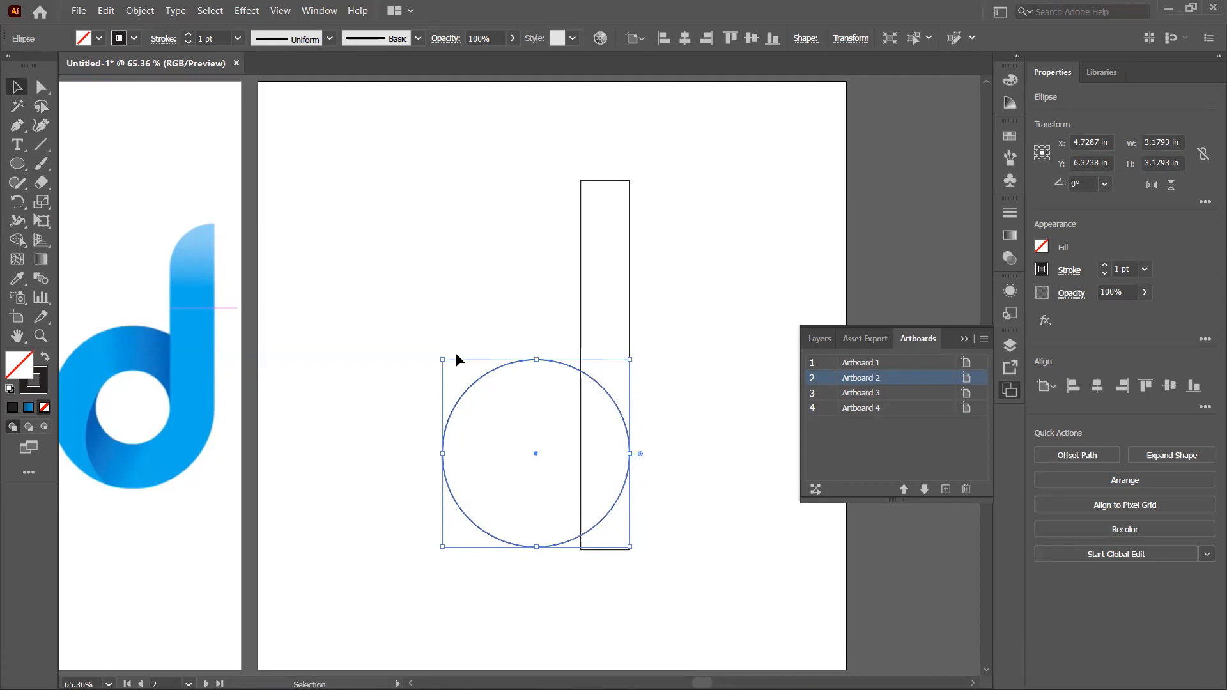
left_click_drag(441, 356, 437, 351)
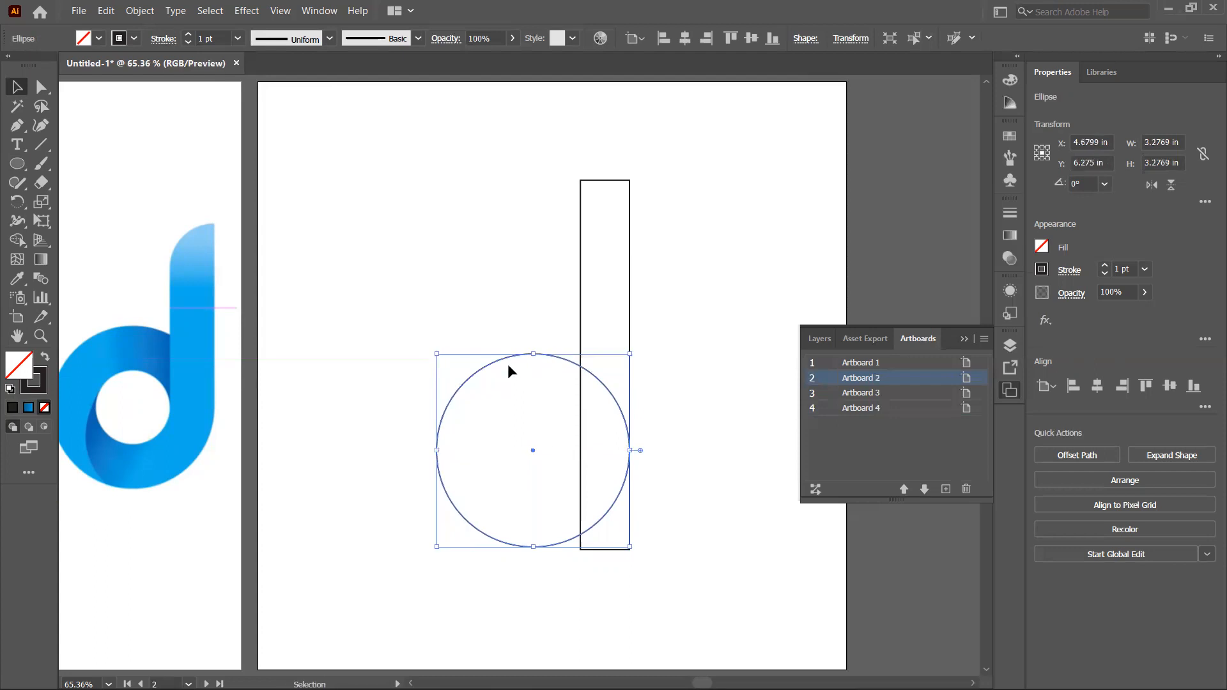
Step: Copy the circle, paste it in place, and shrink the copy to about 1.61 in inside the larger circle
left_click(106, 11)
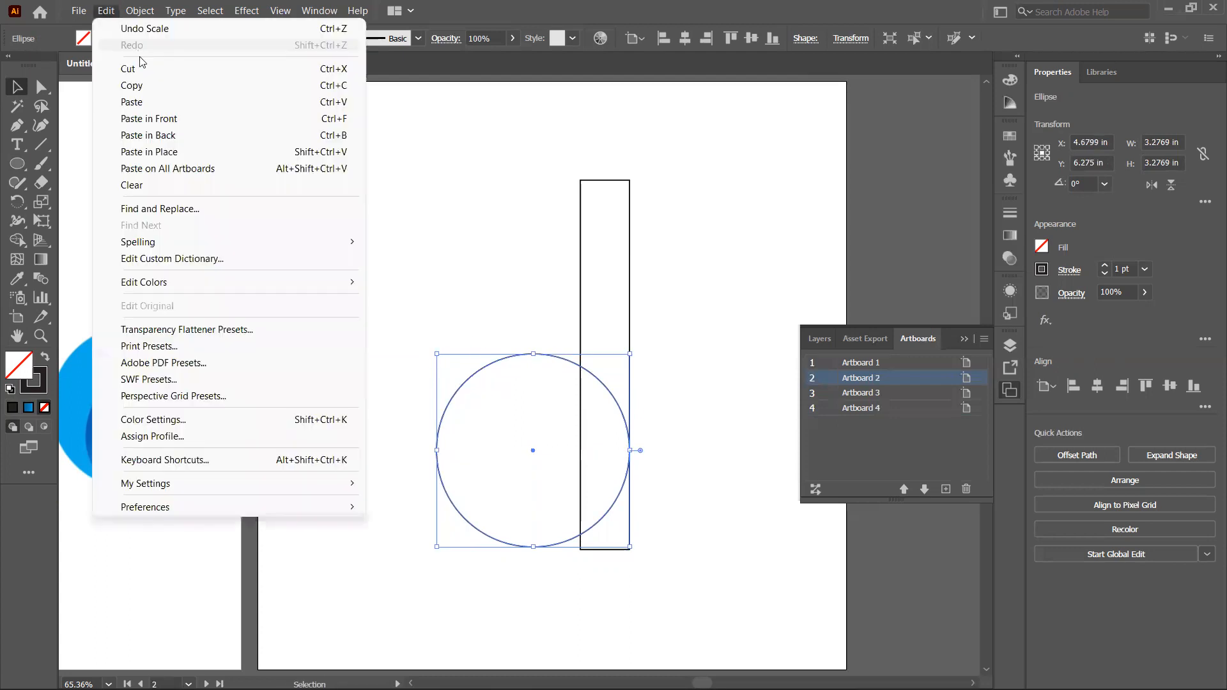
left_click(148, 86)
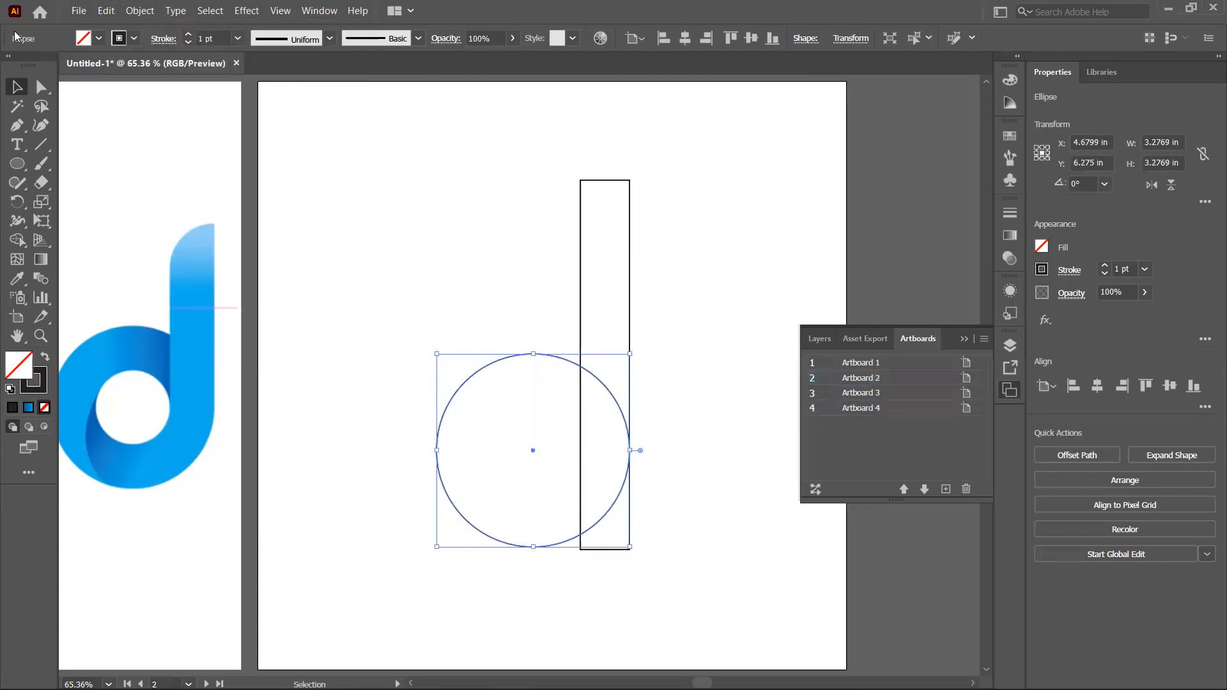
left_click(106, 17)
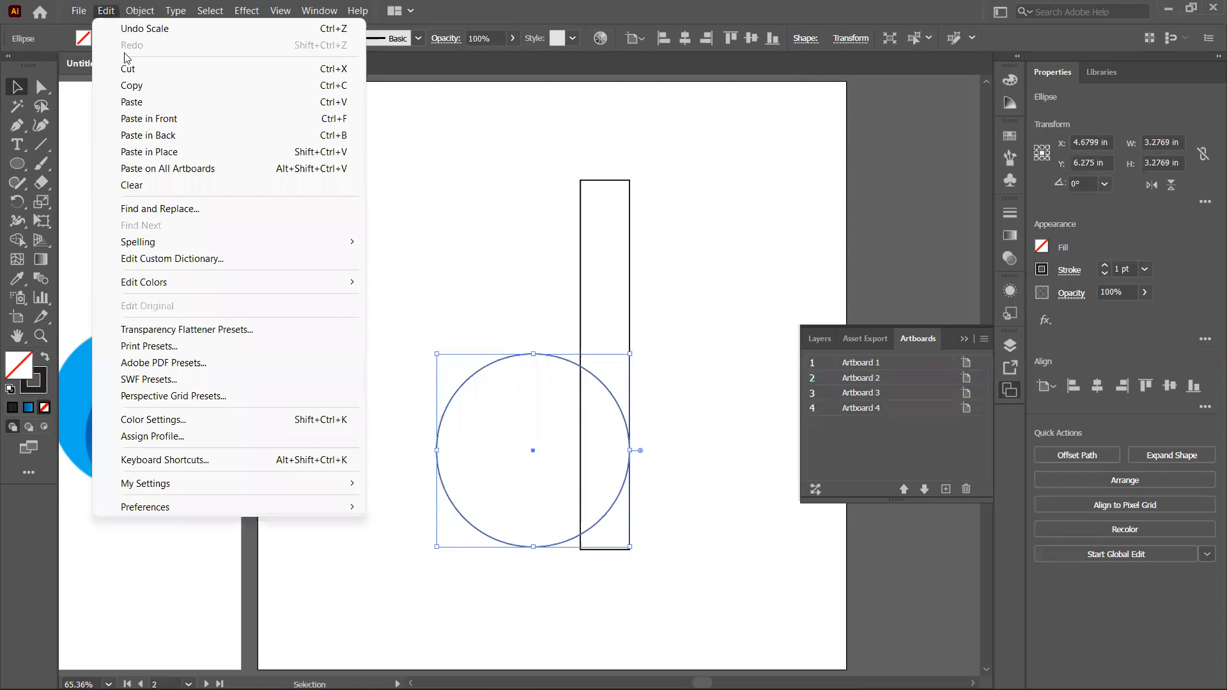
left_click(140, 151)
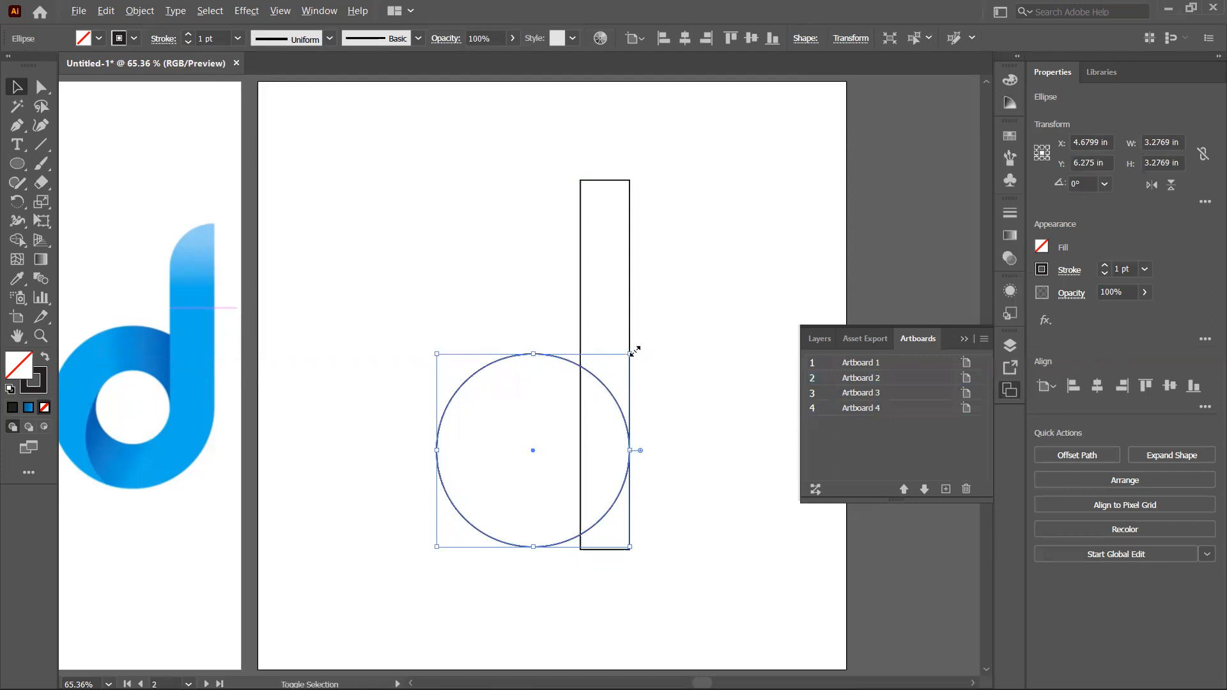
left_click_drag(631, 354, 583, 392)
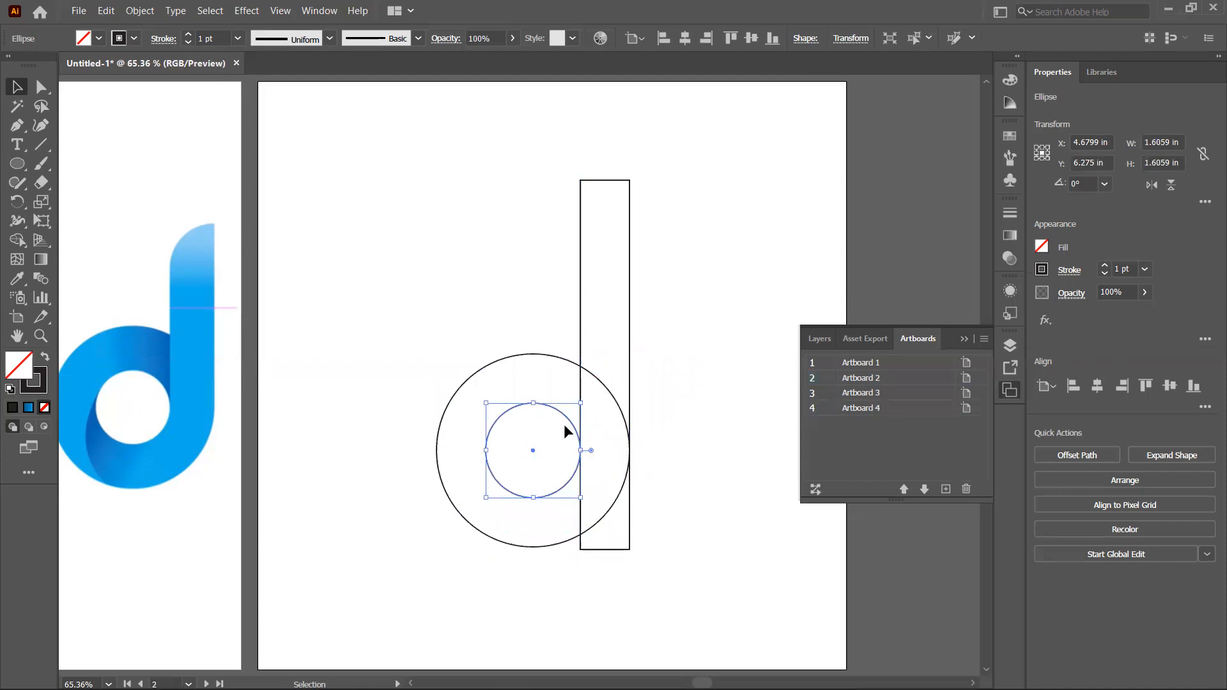
left_click(526, 347)
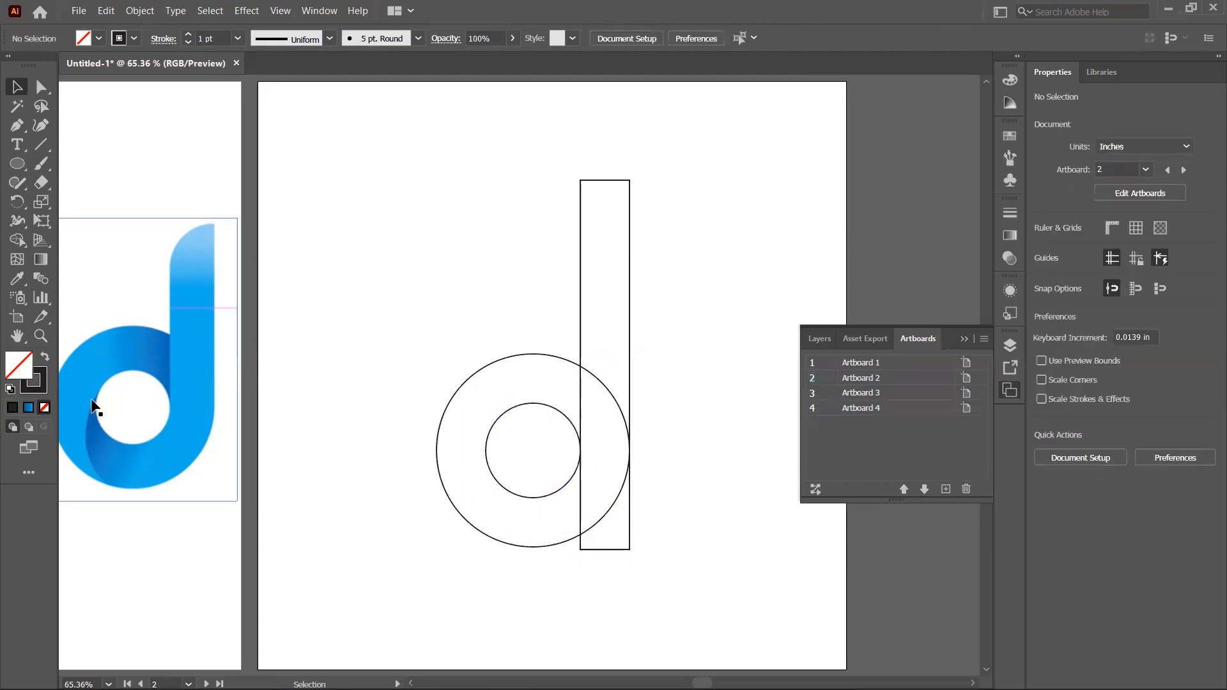
Step: Draw a near-vertical line about 1.83 in long down the left side of the inner circle
left_click(44, 150)
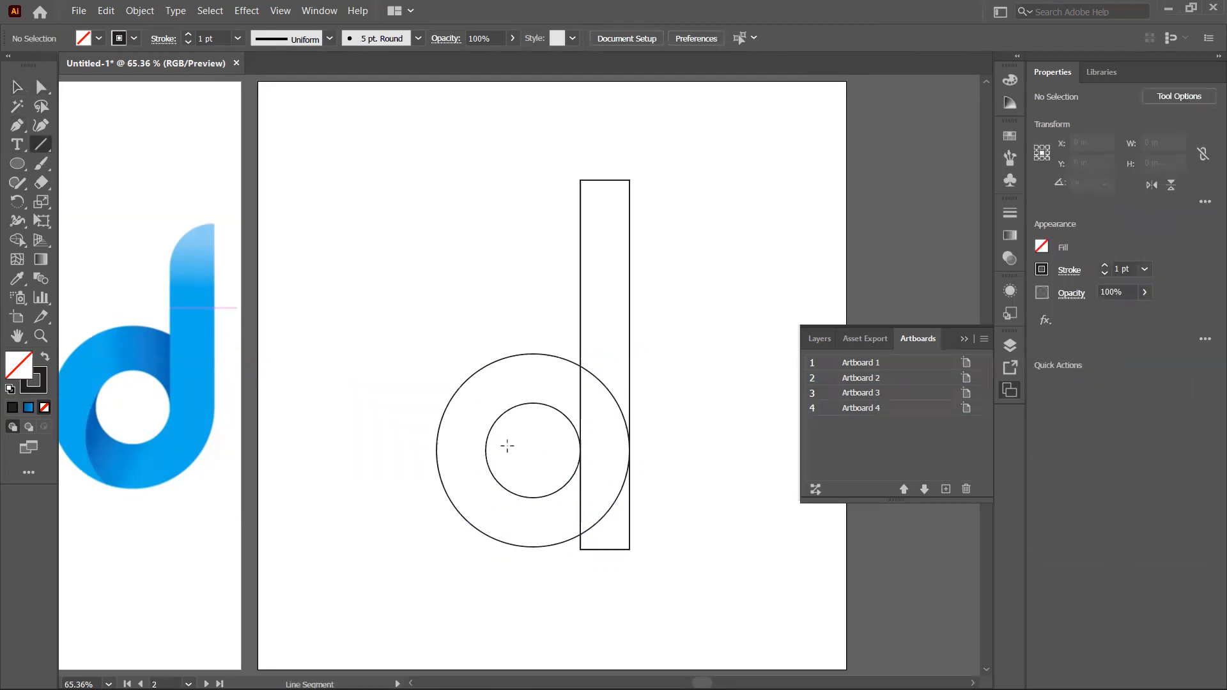
key("ctrl+1")
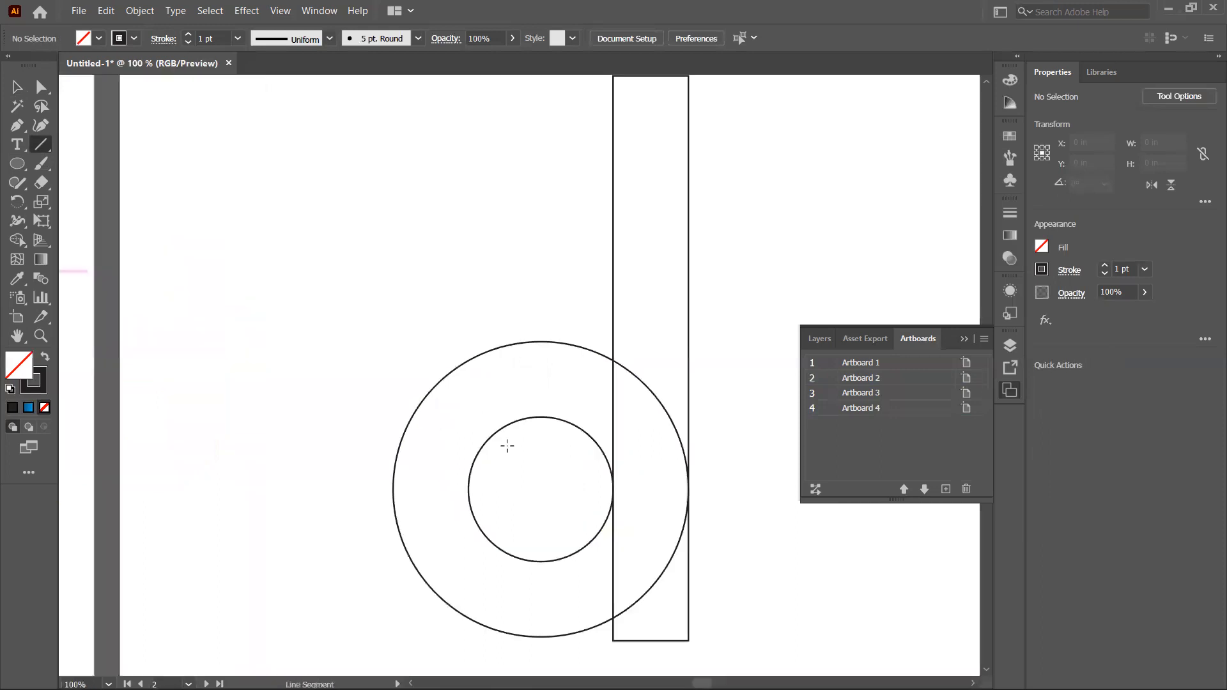
left_click_drag(500, 463, 693, 311)
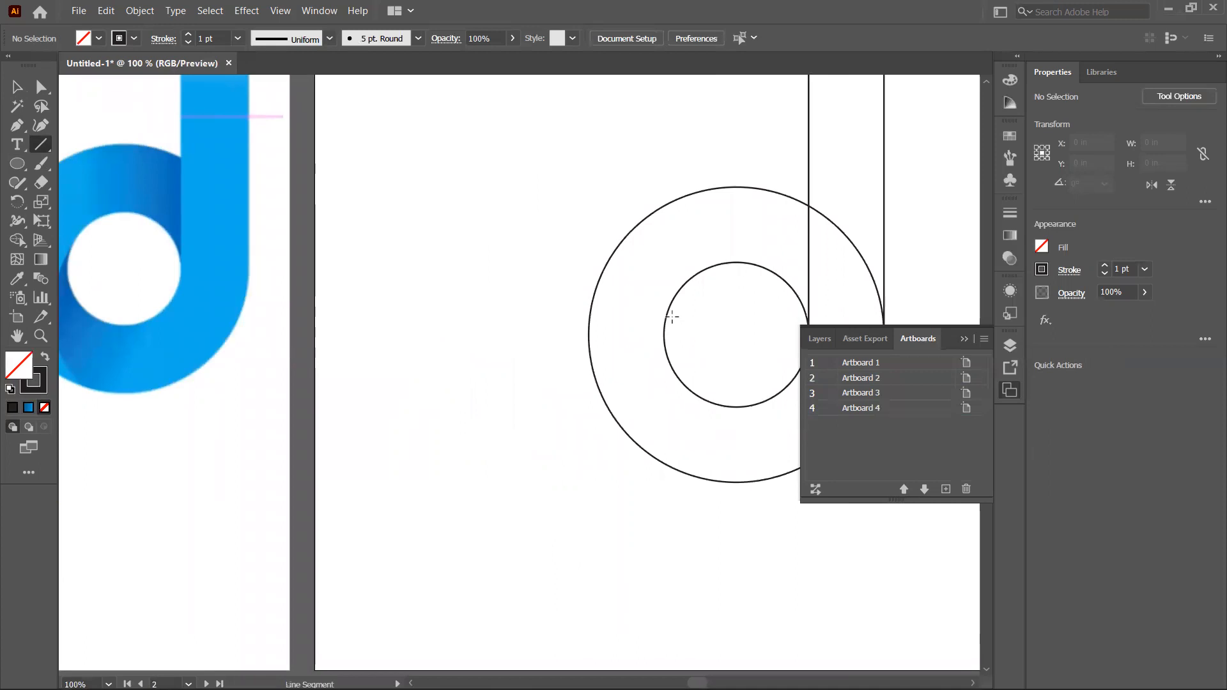
mouse_move(671, 317)
left_mouse_down()
mouse_move(635, 454)
mouse_move(677, 482)
left_mouse_up()
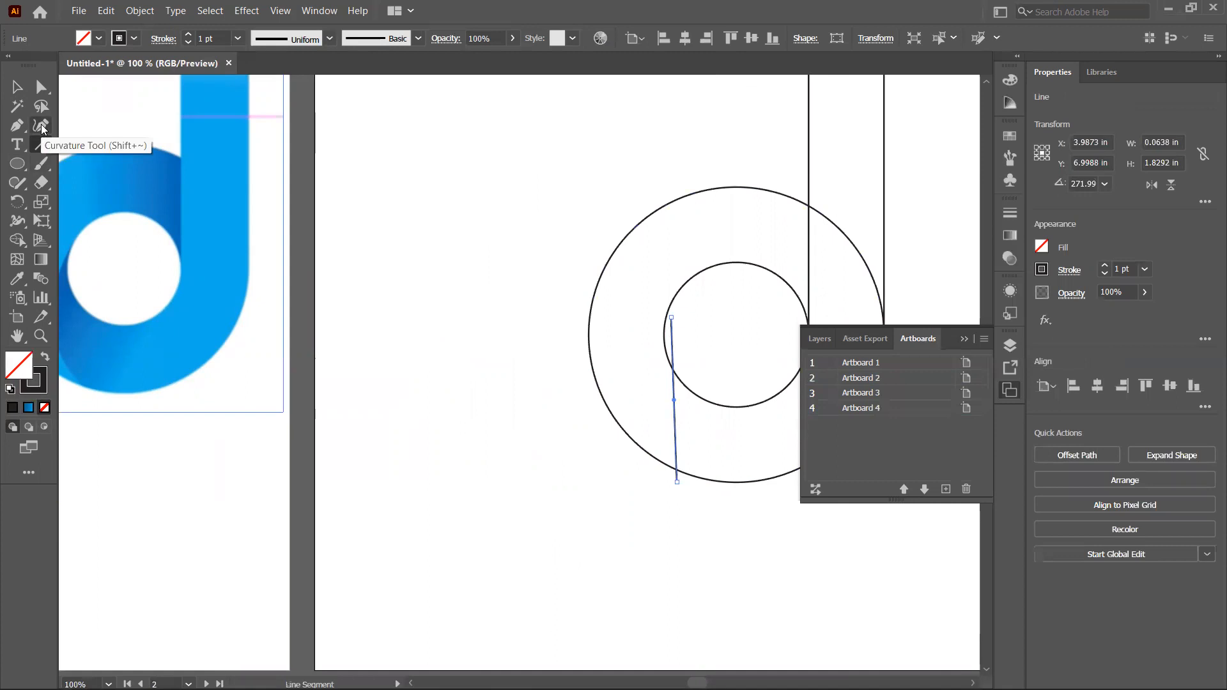
Step: Bend the line into a leftward-bowing arc with the Curvature tool
left_click(42, 128)
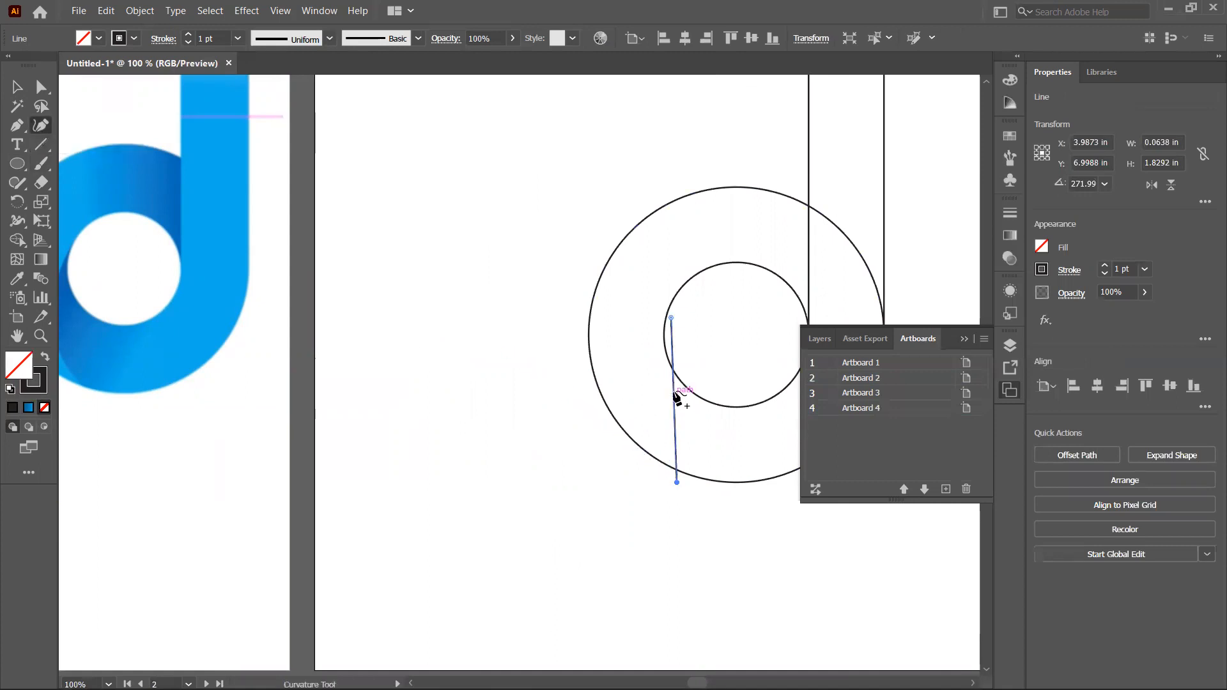
left_click_drag(675, 395, 647, 384)
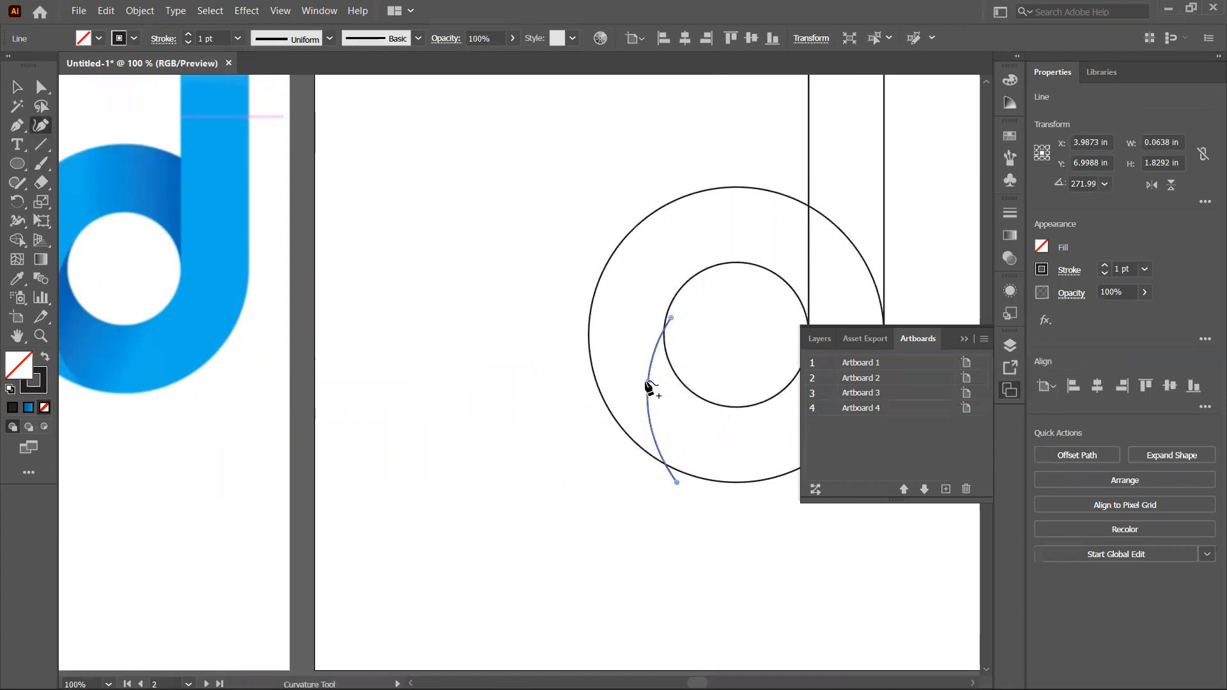
left_click_drag(647, 386, 646, 369)
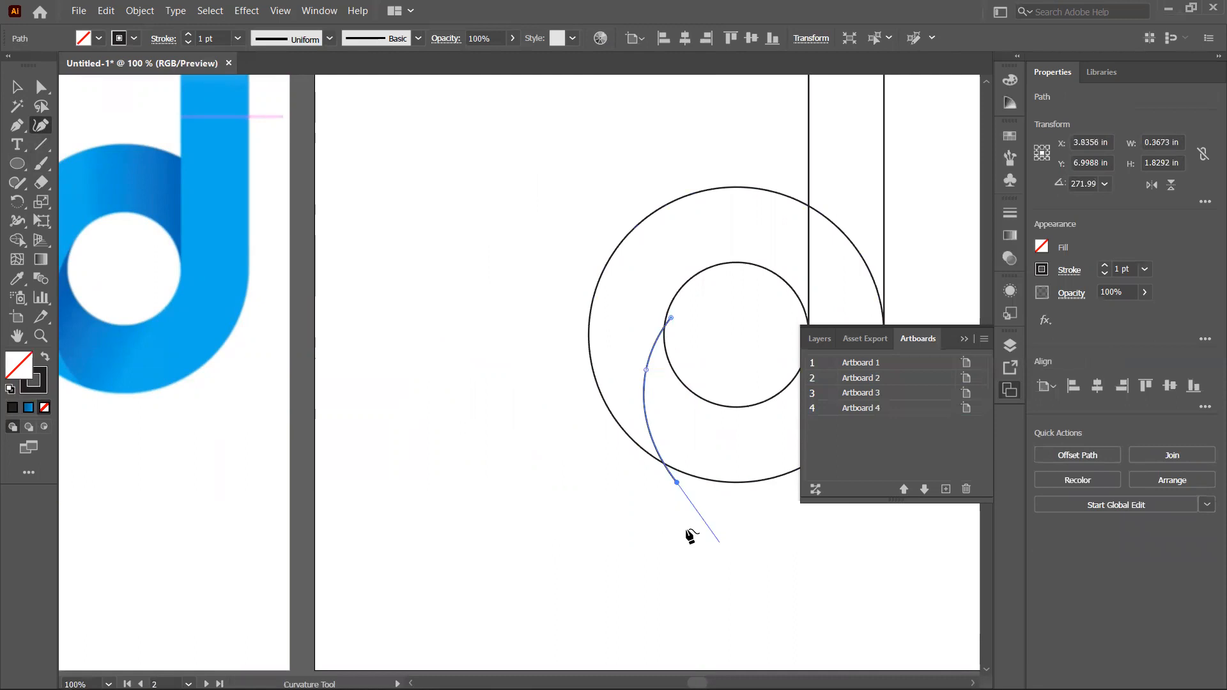
key("Escape")
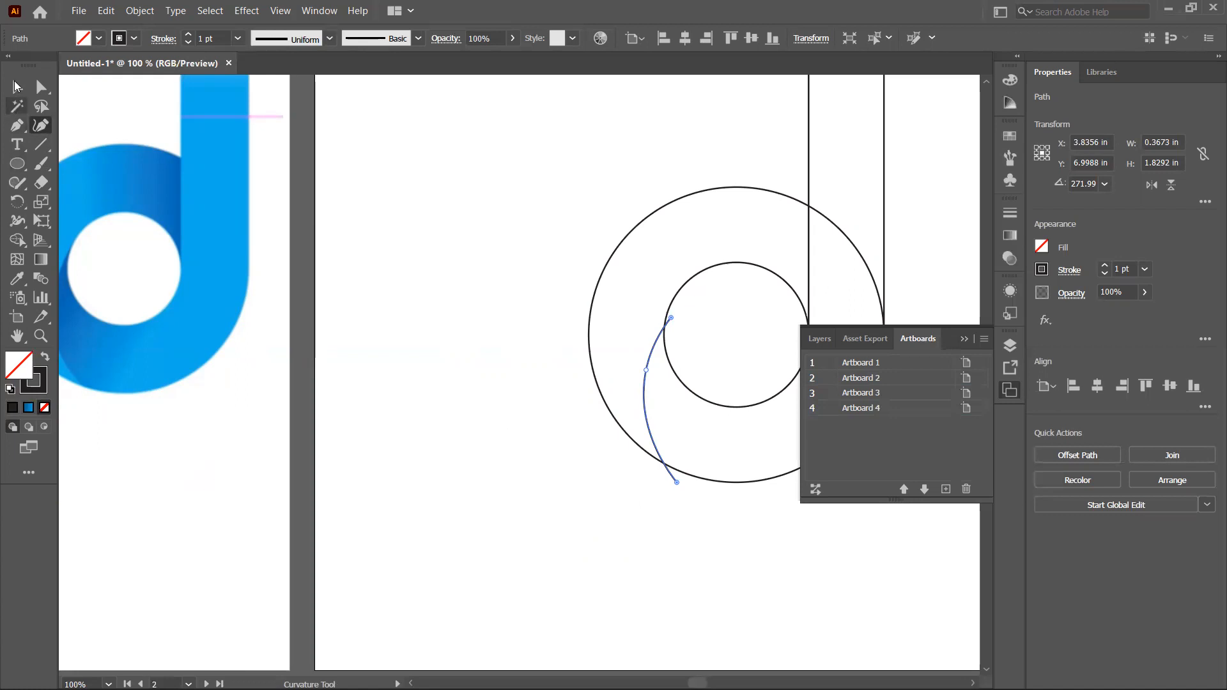
Step: Round the rectangle's top-left corner into a large curve using its corner widget
left_click(16, 86)
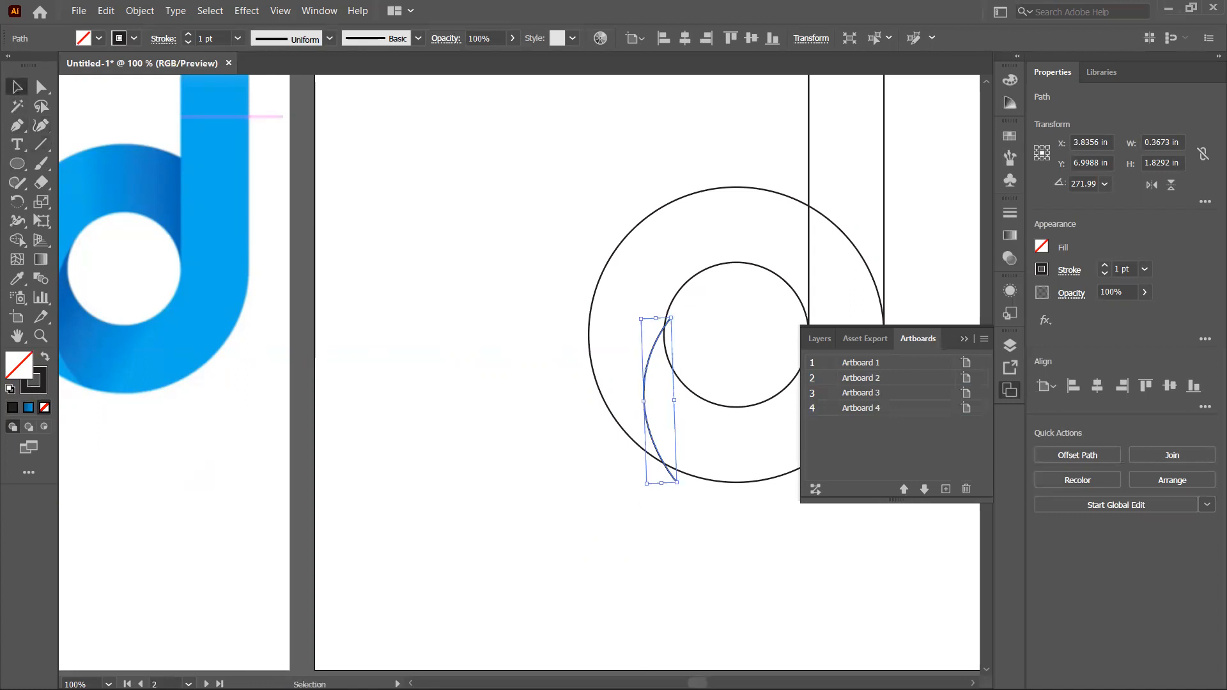
left_click_drag(697, 684, 702, 684)
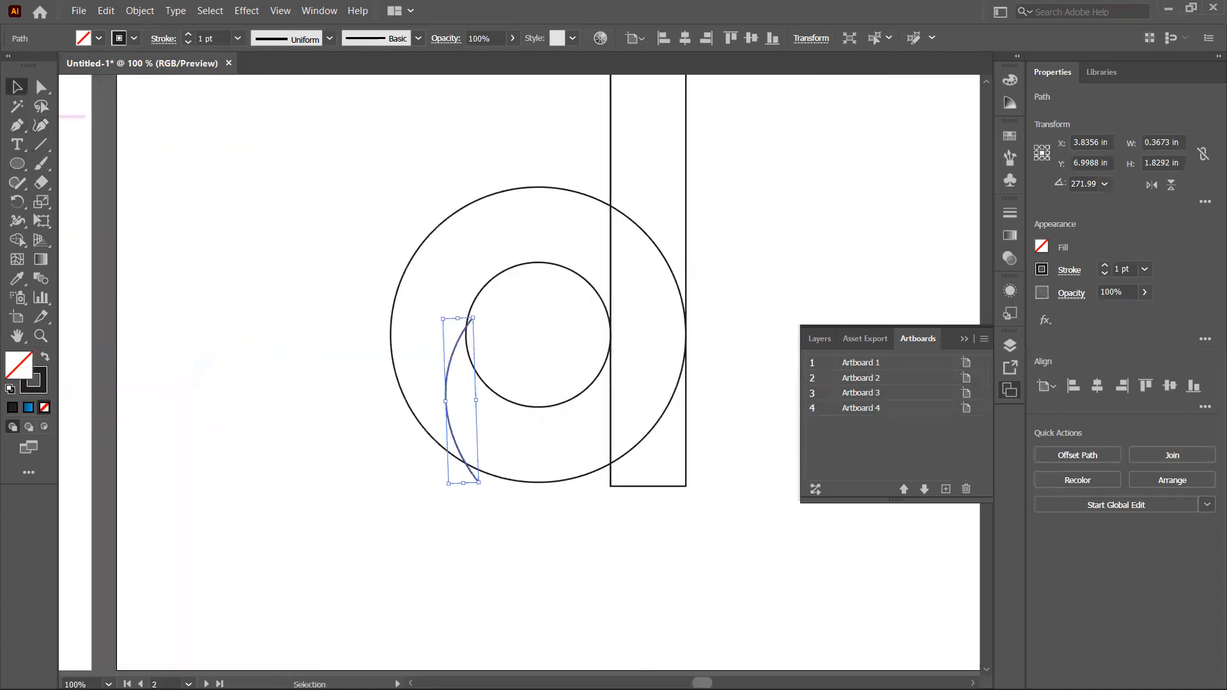
left_click(965, 339)
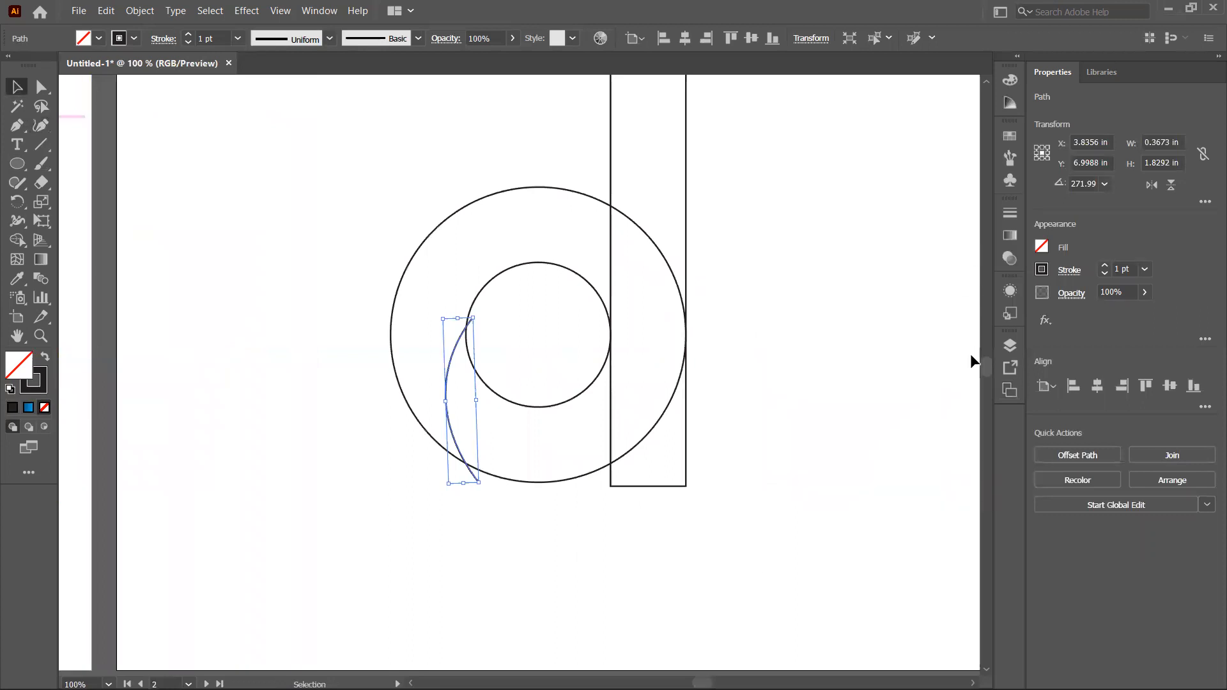
left_click_drag(987, 369, 987, 364)
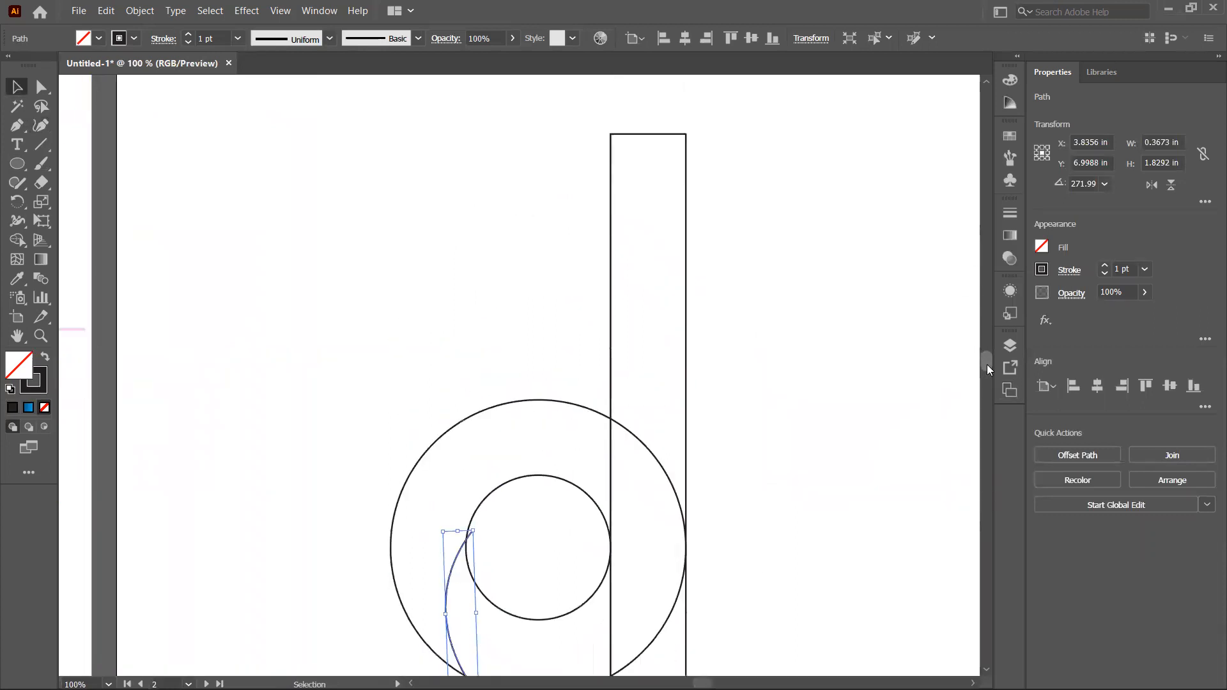
key("ctrl+minus")
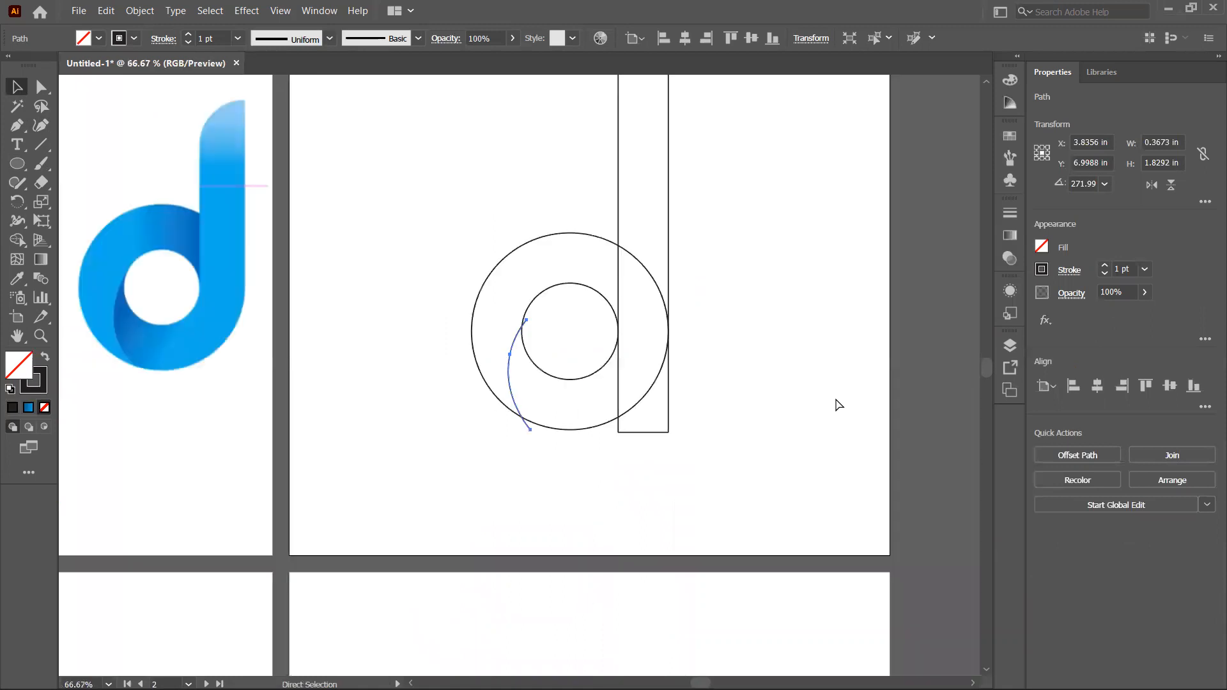
left_click(977, 357)
left_click_drag(988, 371, 974, 363)
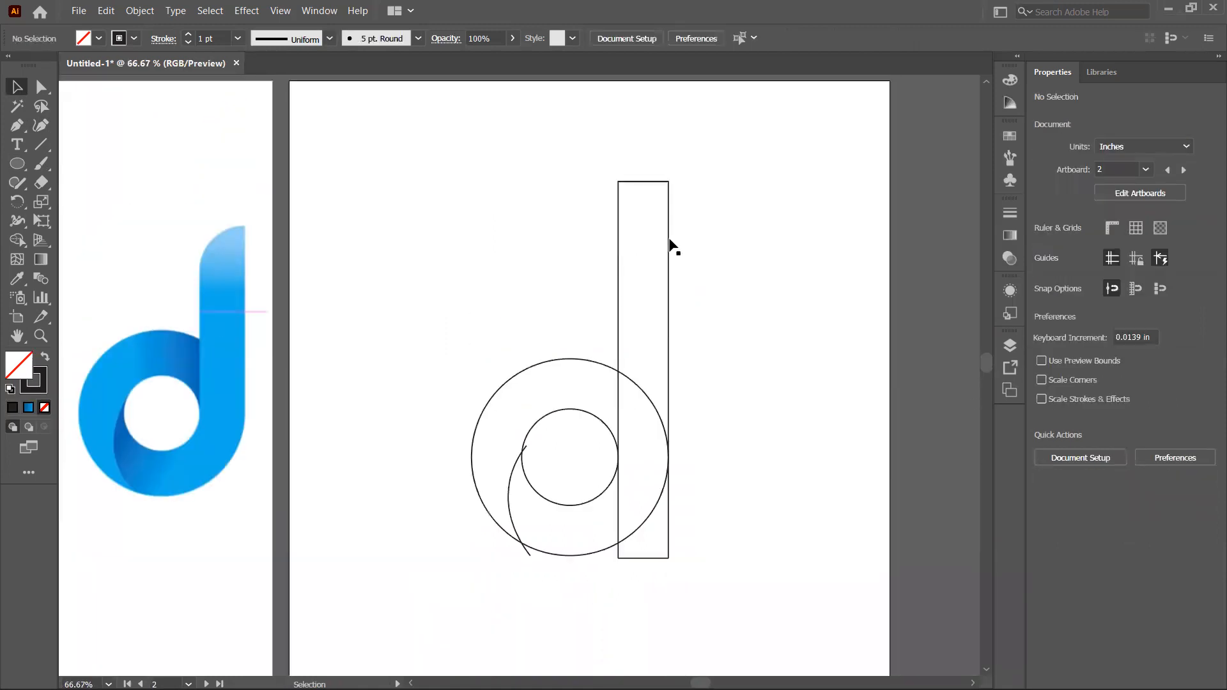
left_click(637, 182)
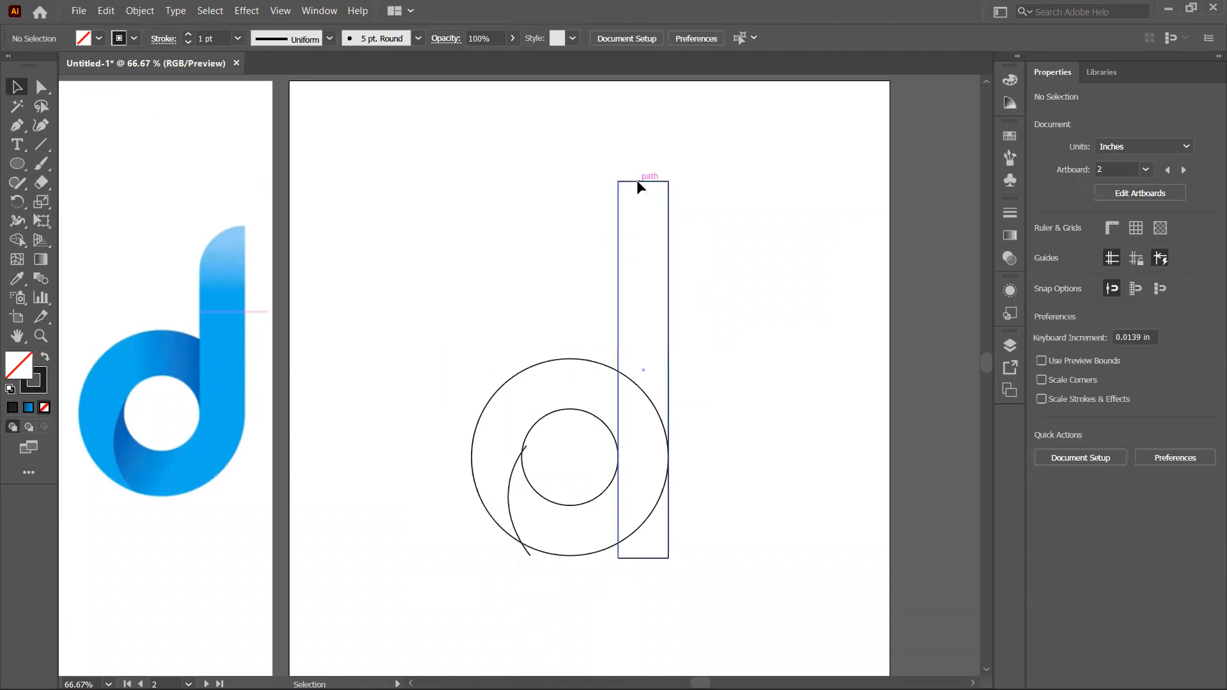
left_click_drag(645, 182, 642, 211)
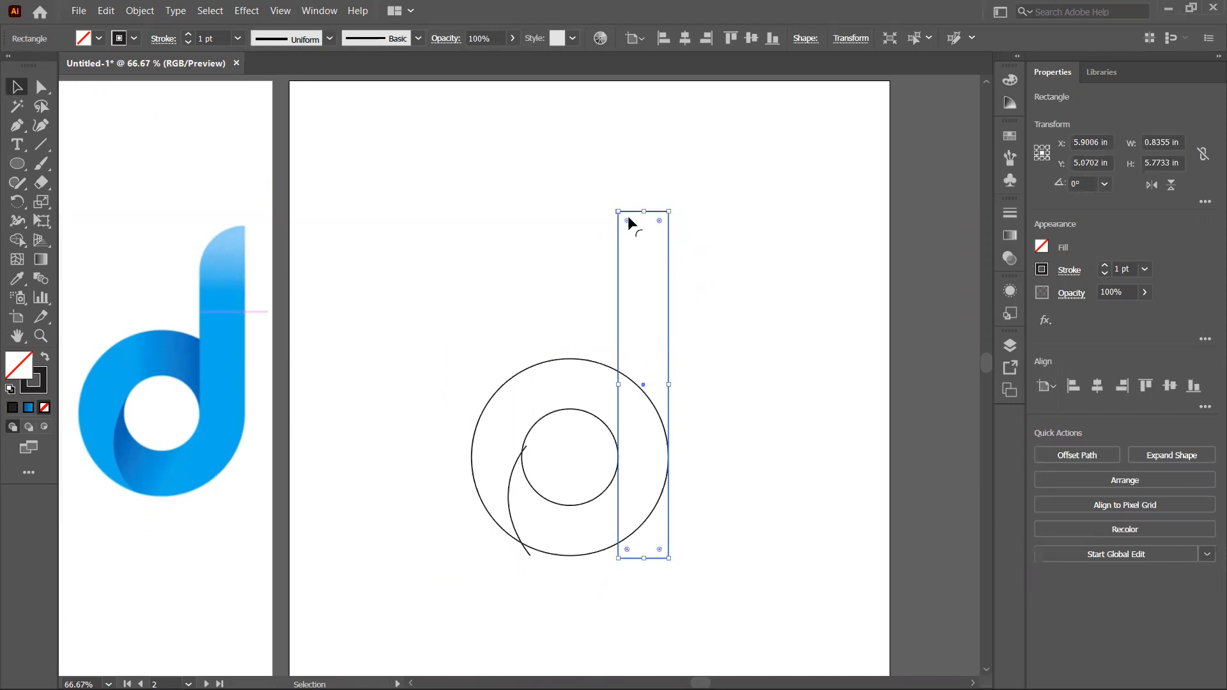
key("a")
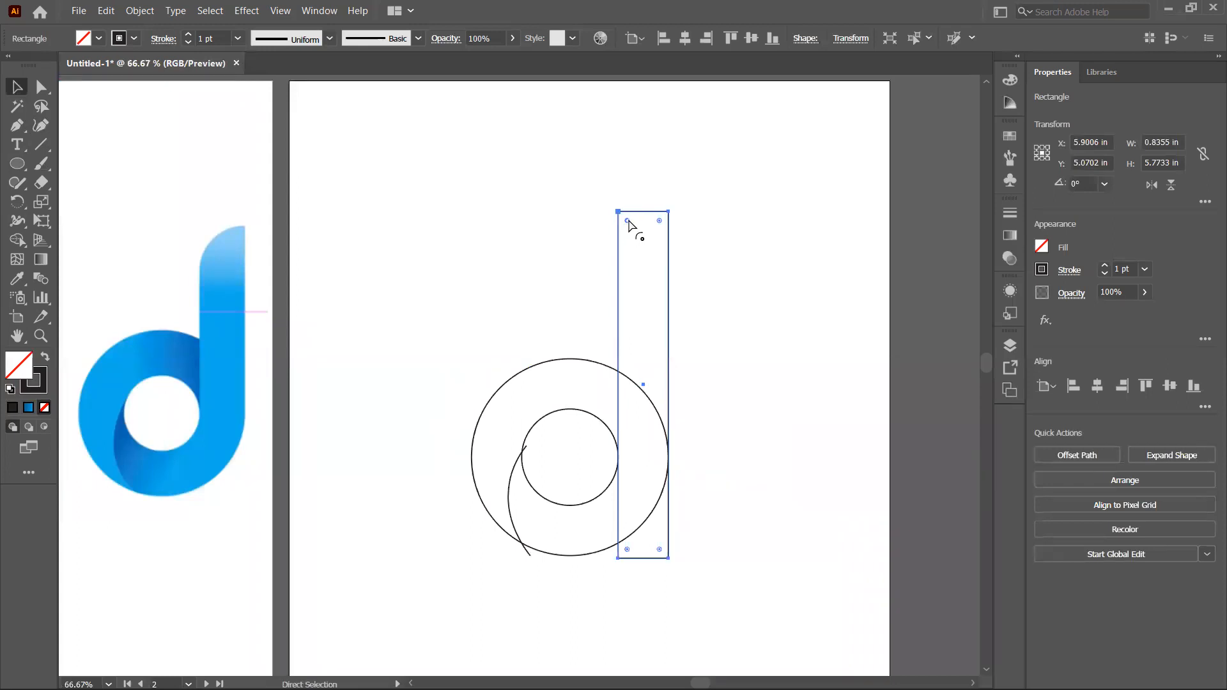
left_click_drag(628, 221, 681, 301)
key("v")
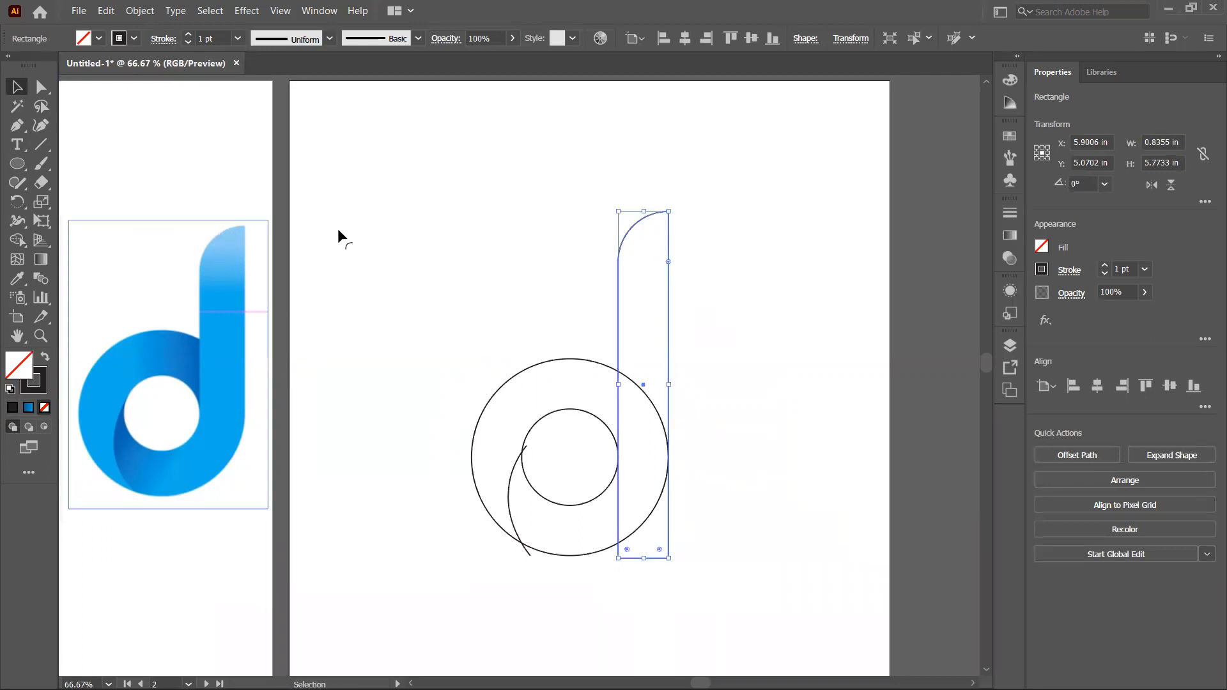
key("a")
left_click_drag(663, 261, 663, 260)
key("v")
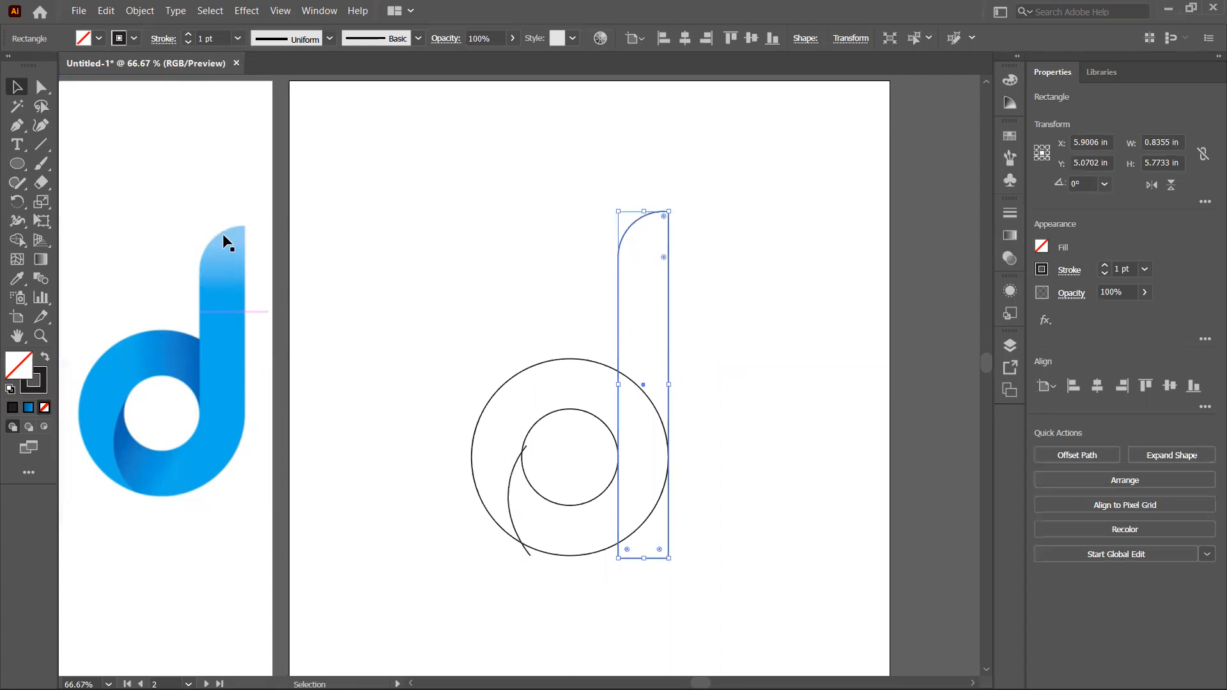
Step: Select all shapes and use Shape Builder to merge the stem and ring sections into one d shape
left_click(761, 301)
left_click_drag(799, 221, 438, 558)
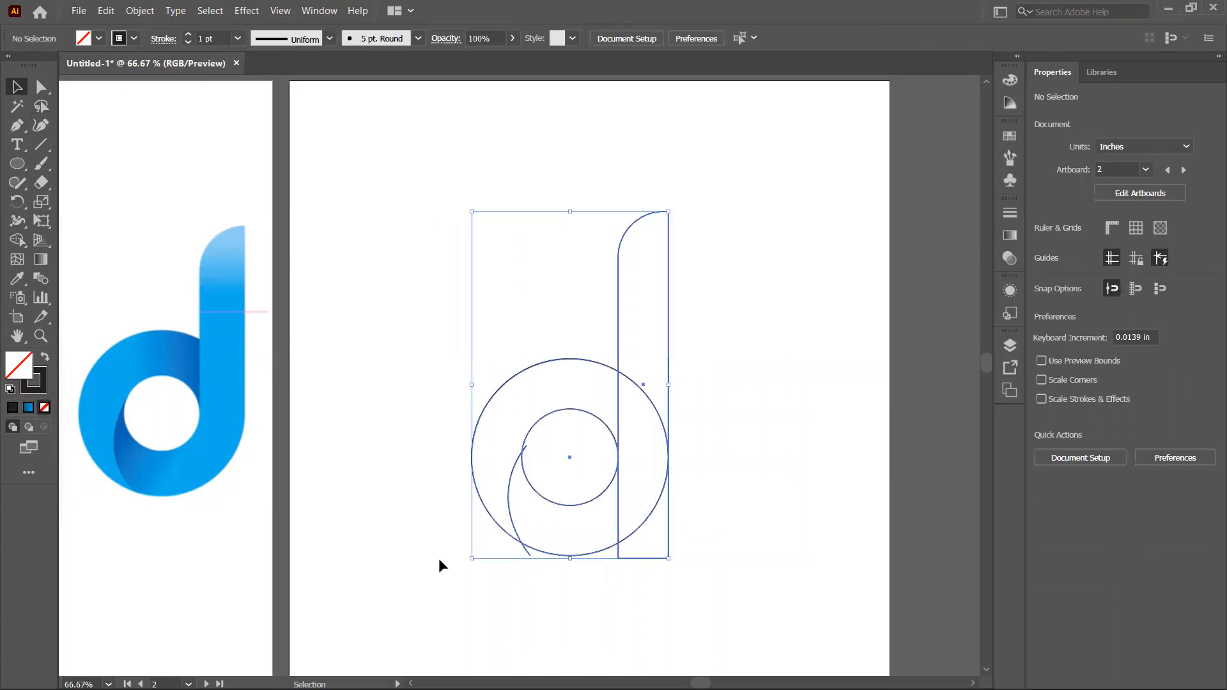
left_click(14, 241)
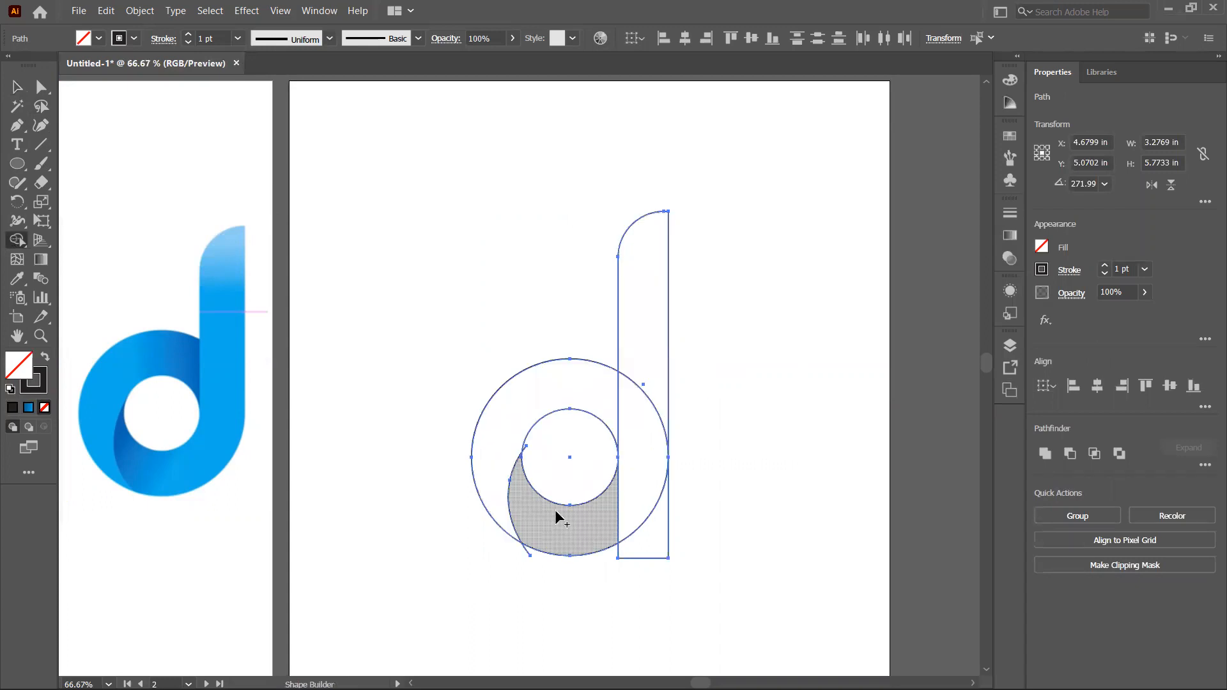
left_click(647, 544, "alt")
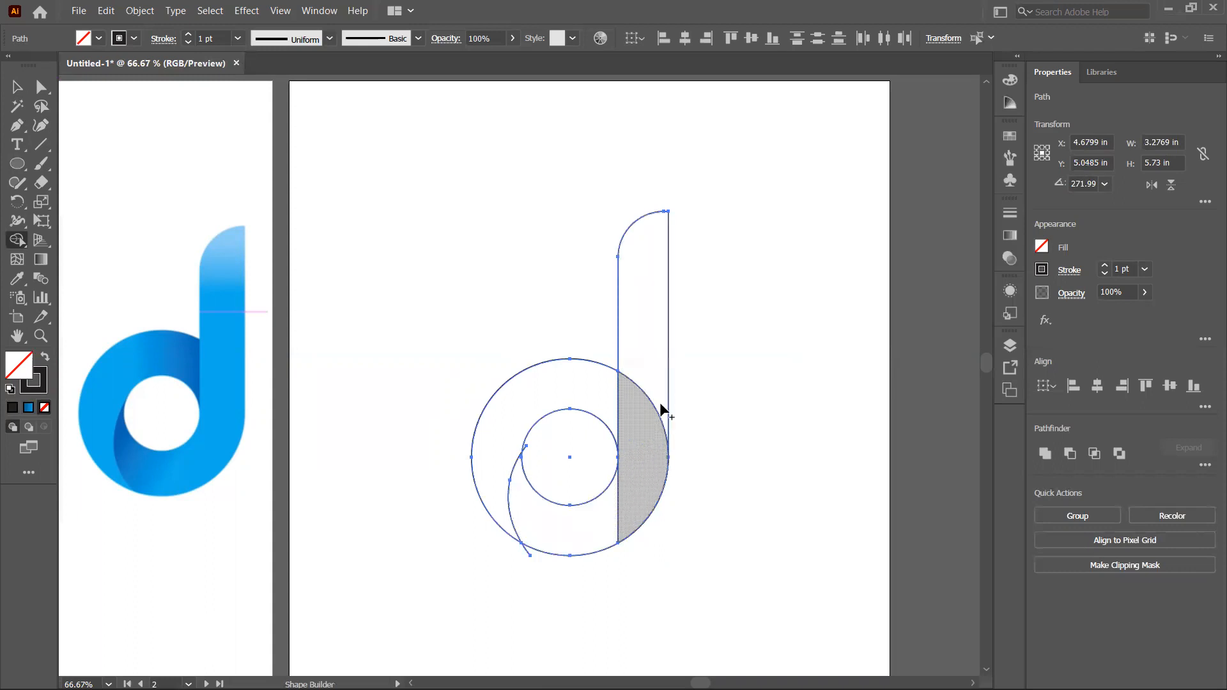
mouse_move(643, 364)
left_mouse_down()
mouse_move(637, 472)
mouse_move(584, 531)
left_mouse_up()
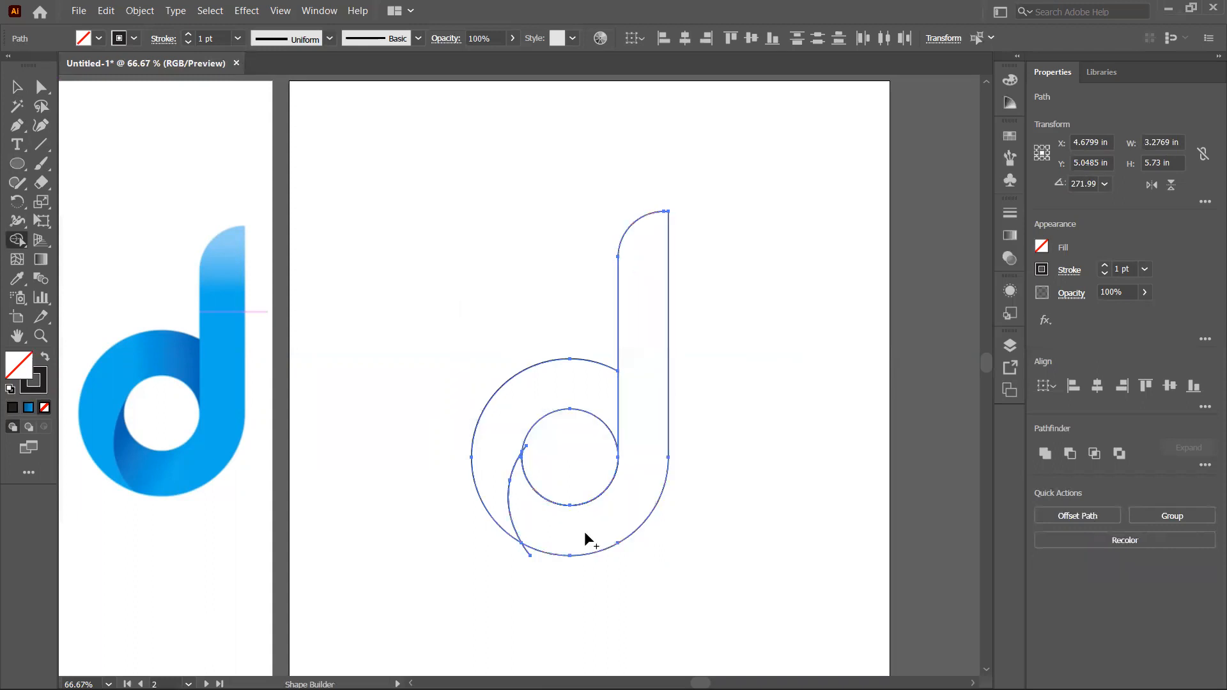
left_click(531, 398)
Step: Delete the leftover curve fragments sticking out at both ends of the arc
left_click(14, 88)
left_click(446, 318)
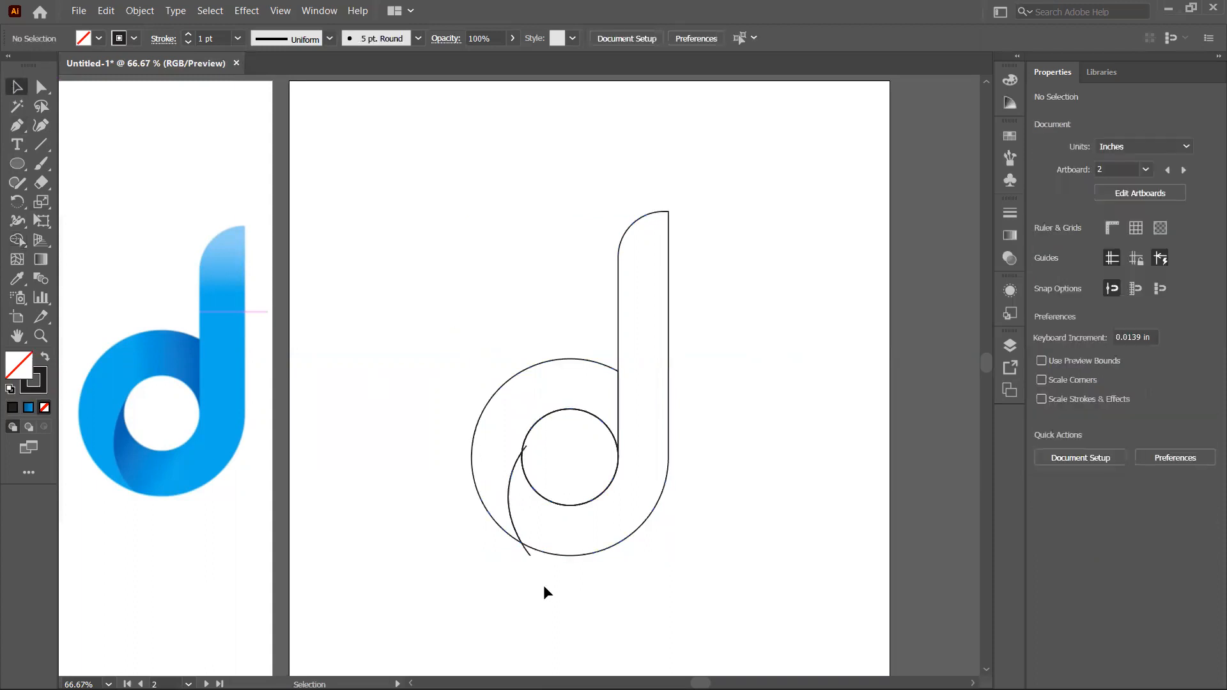
left_click(528, 554)
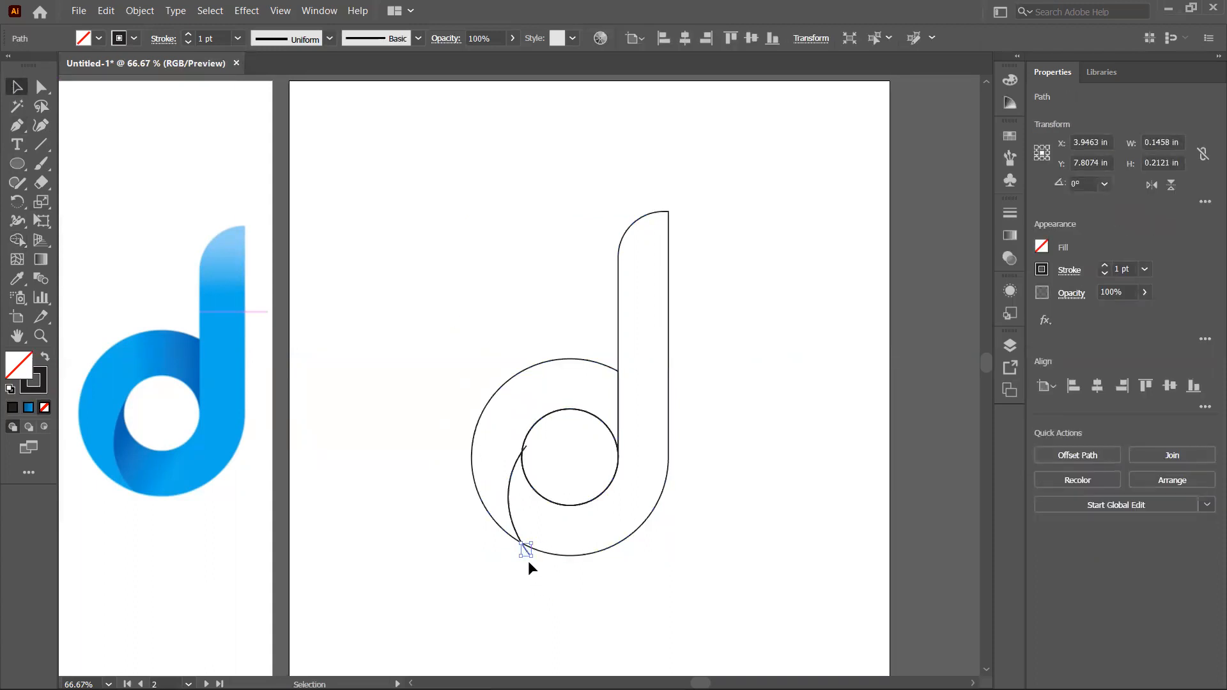
key("Delete")
left_click(528, 448)
left_click(533, 654)
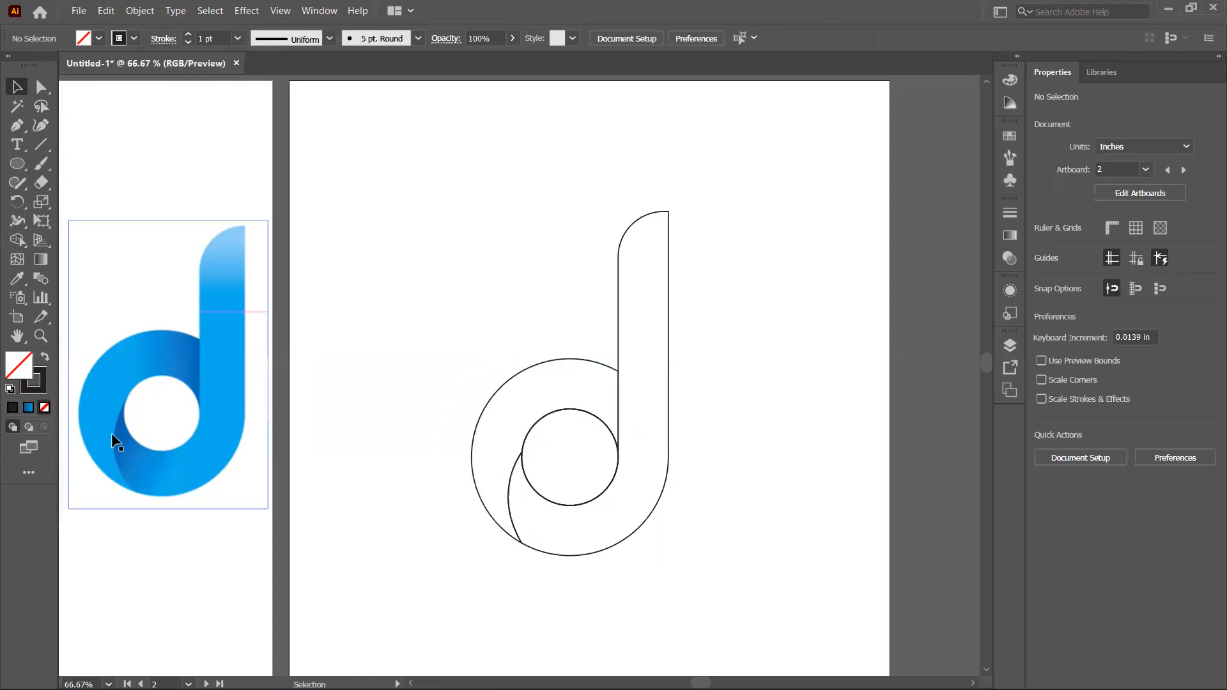
Step: Fill the d shape with a linear gradient and redraw its direction roughly horizontally across the bowl
left_click(668, 421)
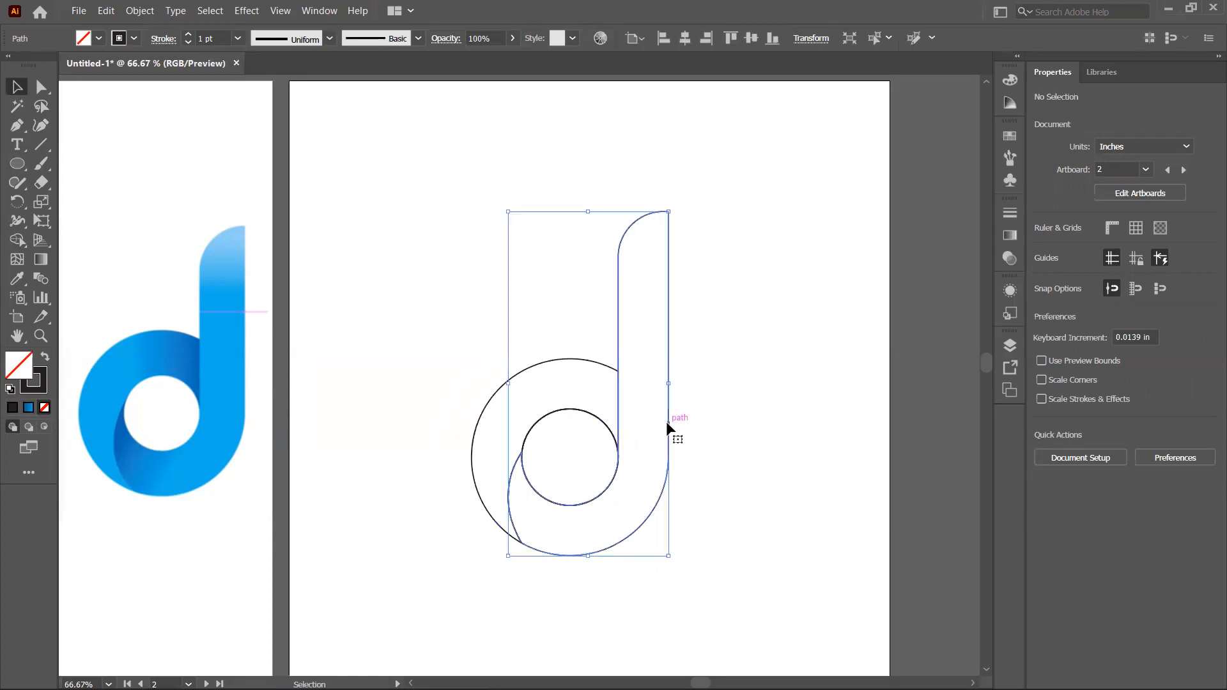
left_click(28, 407)
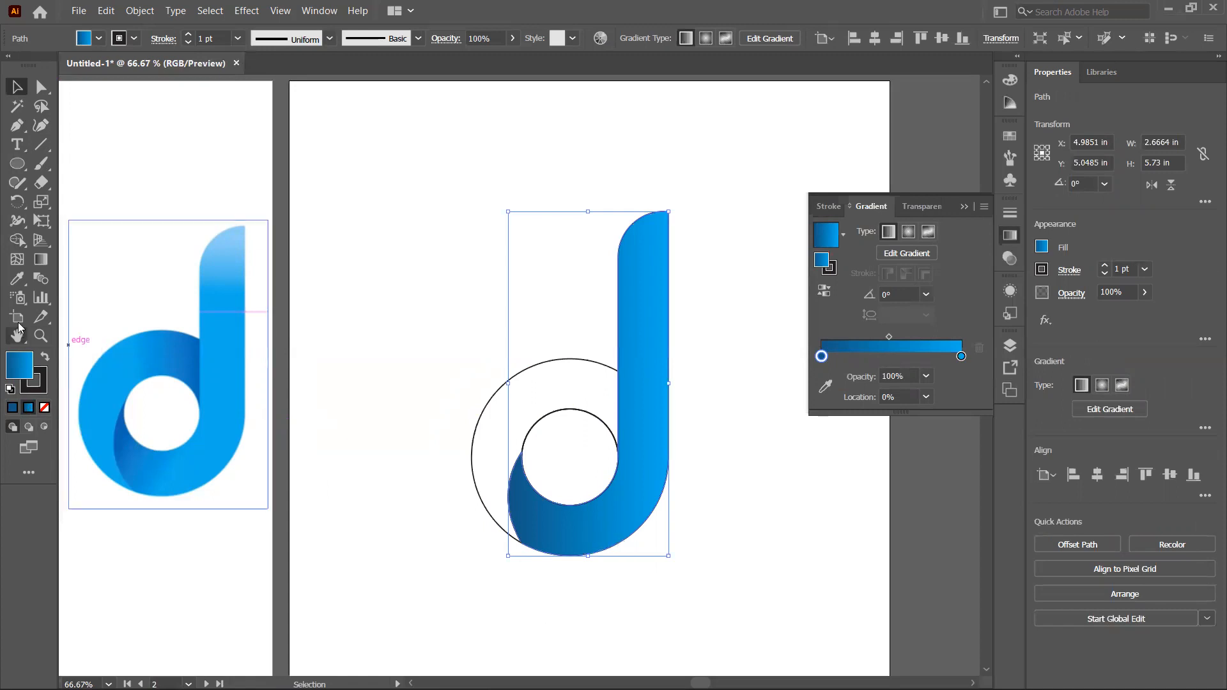
left_click(41, 262)
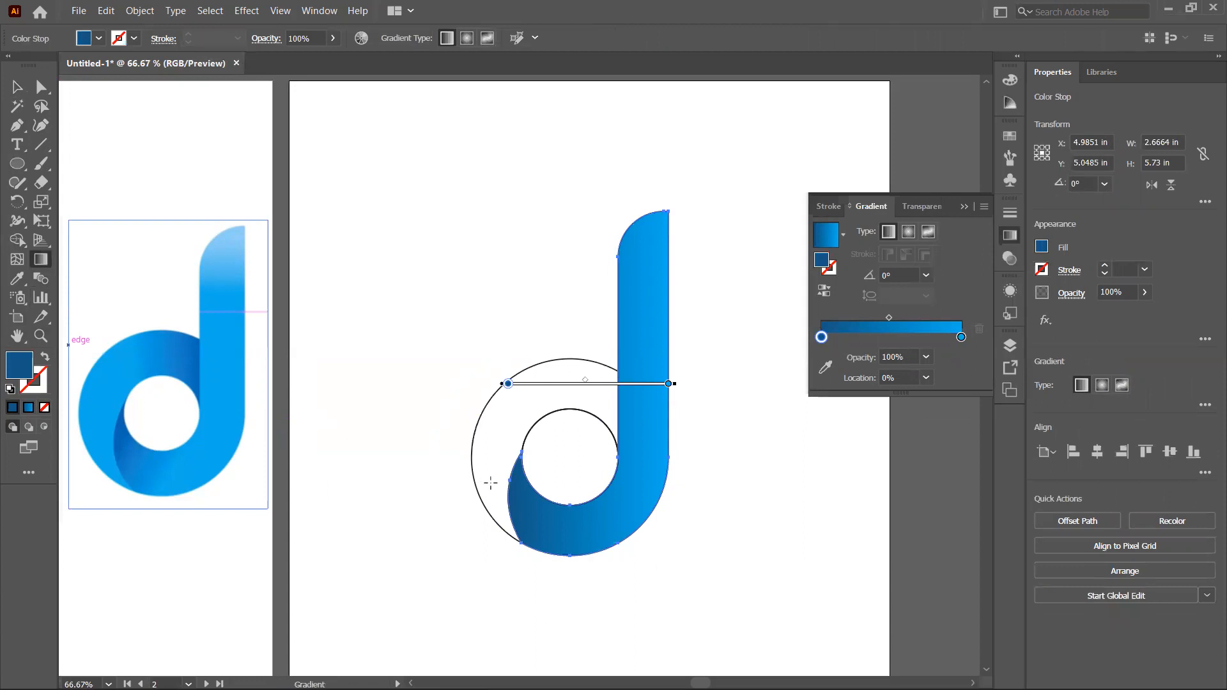
mouse_move(490, 484)
left_mouse_down()
mouse_move(589, 515)
mouse_move(624, 512)
mouse_move(625, 496)
mouse_move(591, 499)
mouse_move(551, 478)
mouse_move(575, 489)
left_mouse_up()
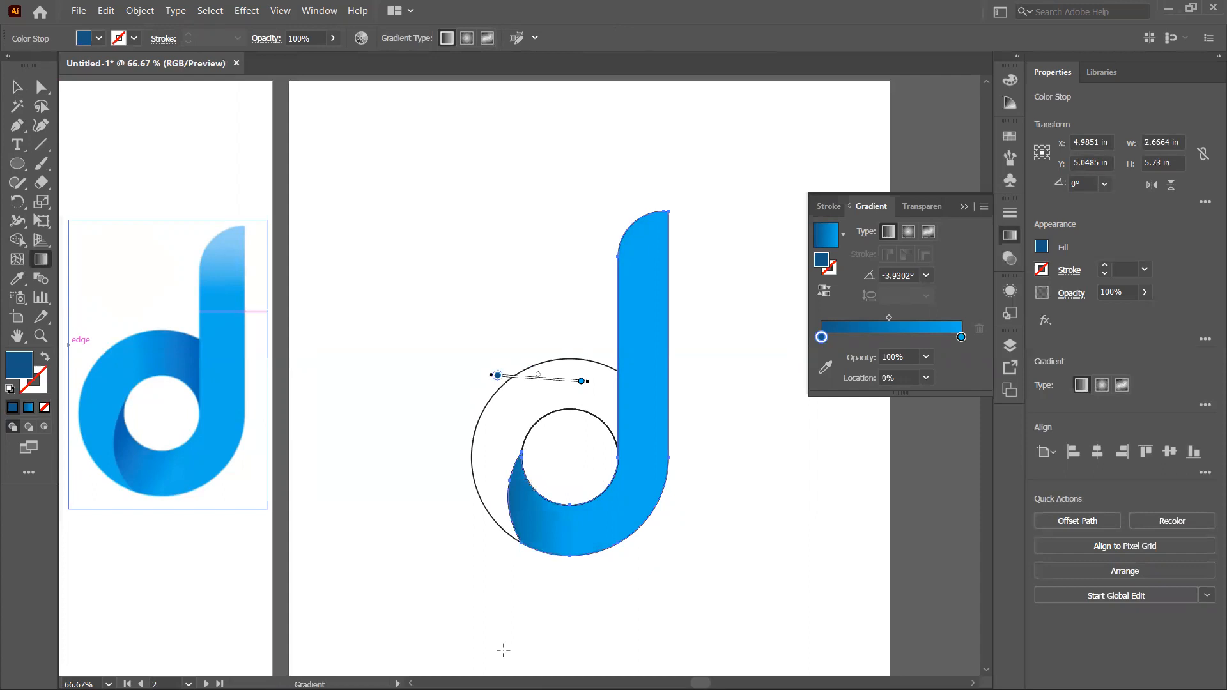
Step: Set the gradient's right stop to a brighter light blue in the Color Picker
left_click(582, 383)
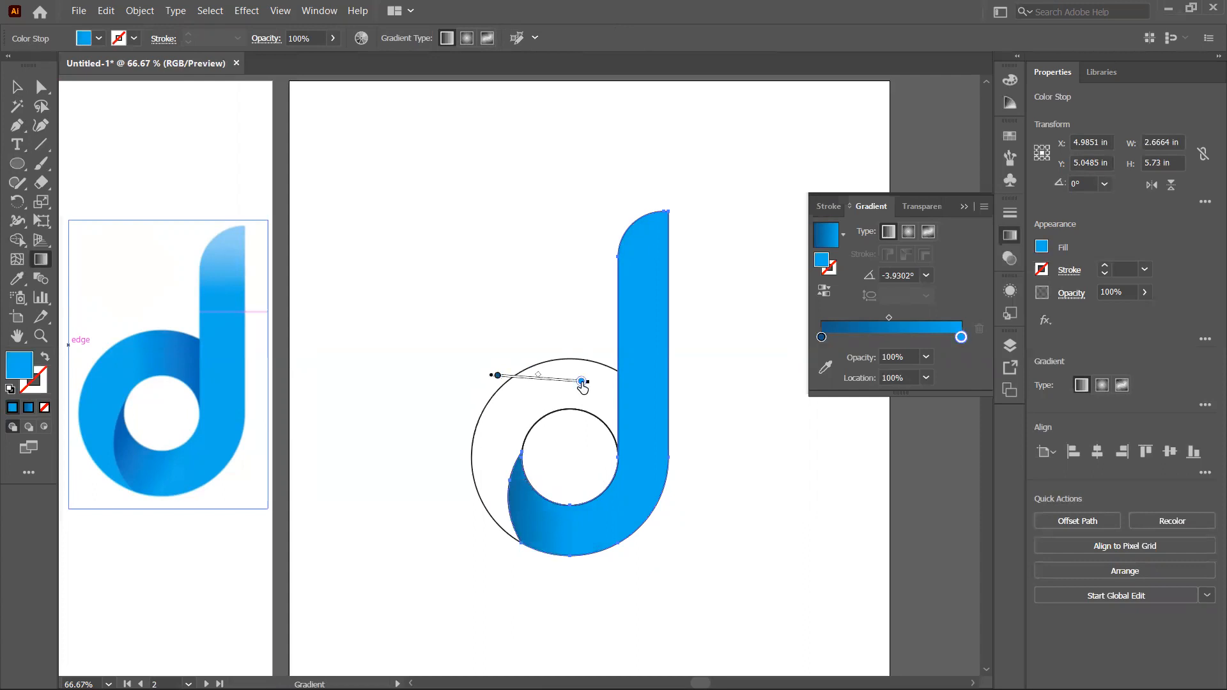
double_click(28, 368)
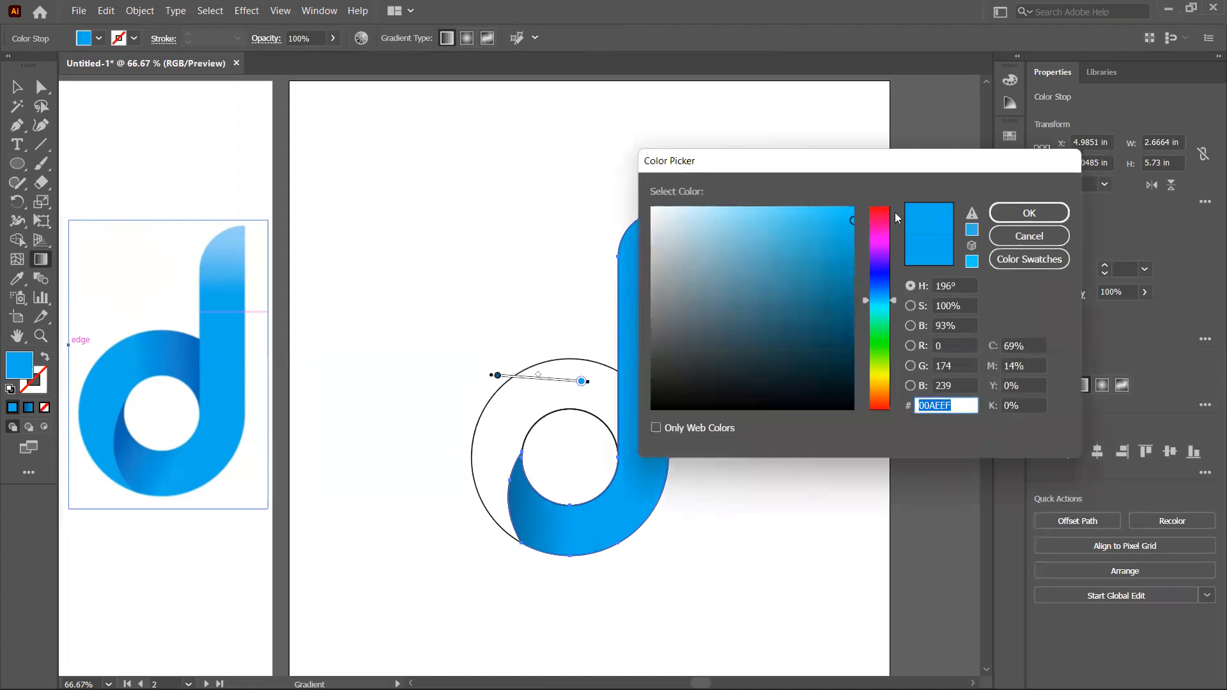
left_click_drag(854, 219, 844, 211)
left_click(1007, 212)
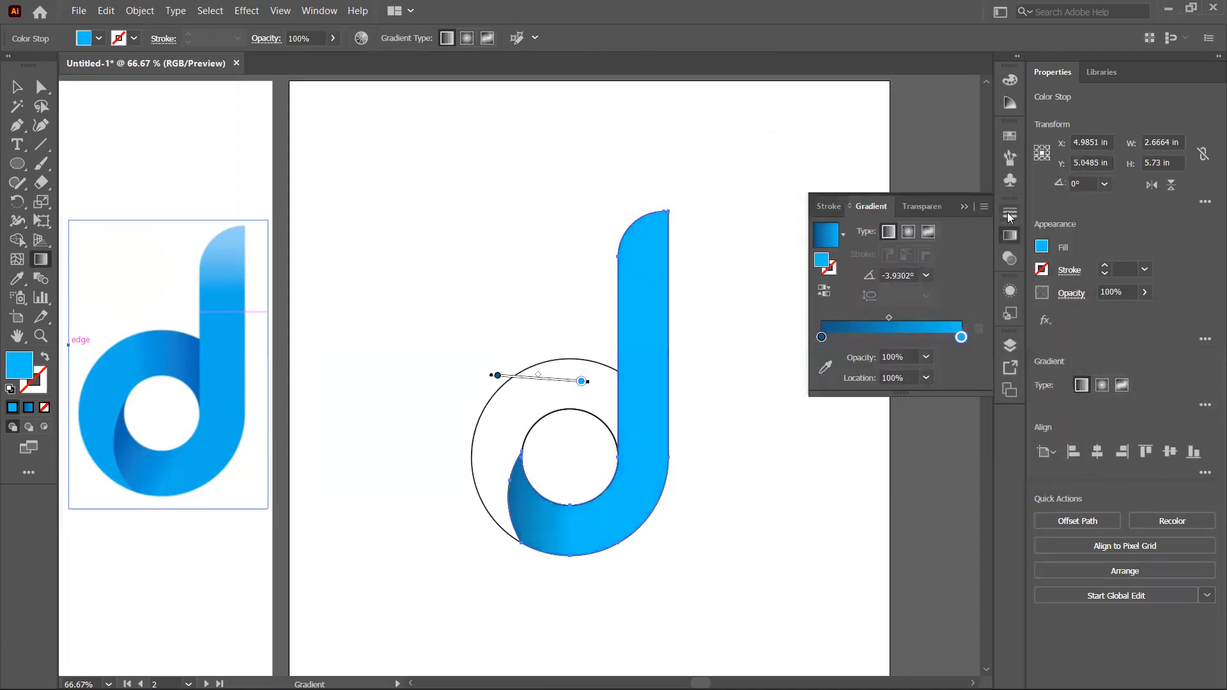
Step: Set the gradient's left stop to dark blue #144882
left_click(498, 376)
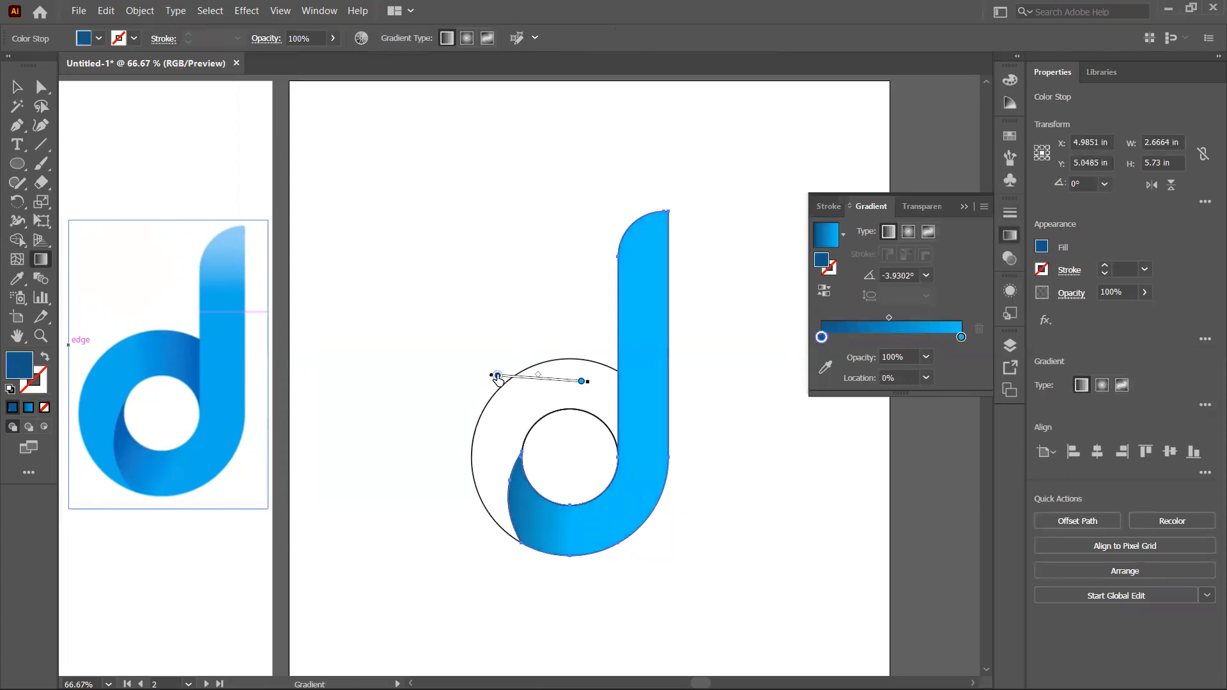
double_click(22, 376)
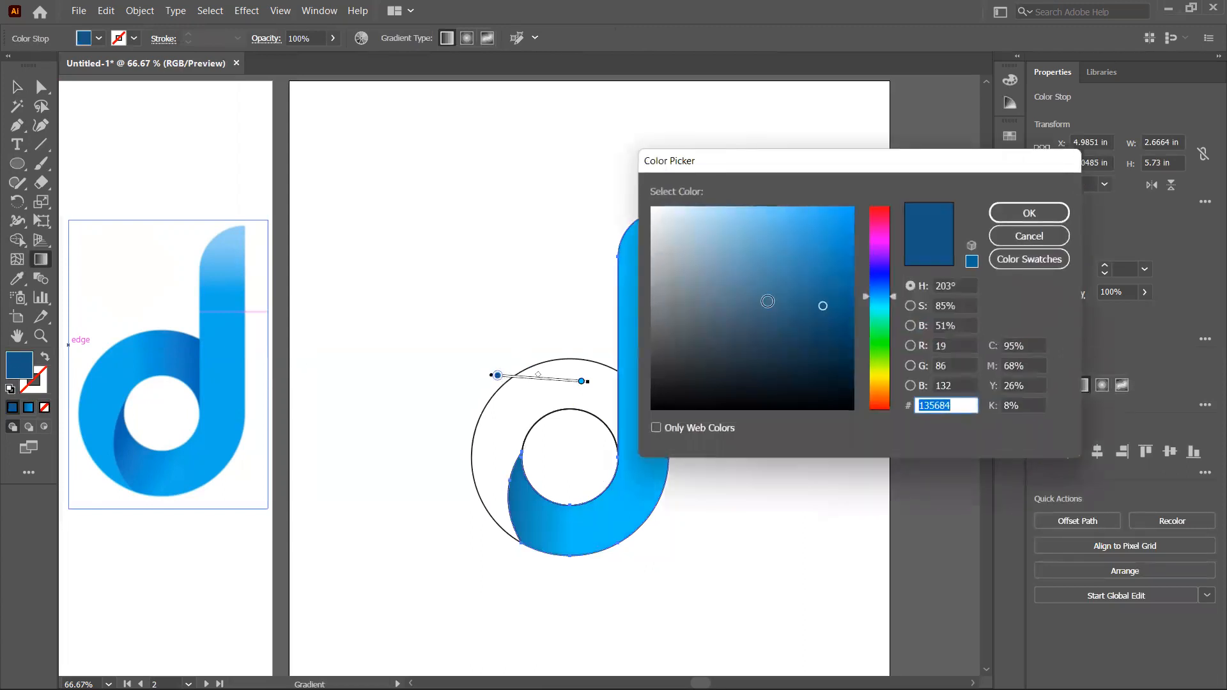
left_click(885, 291)
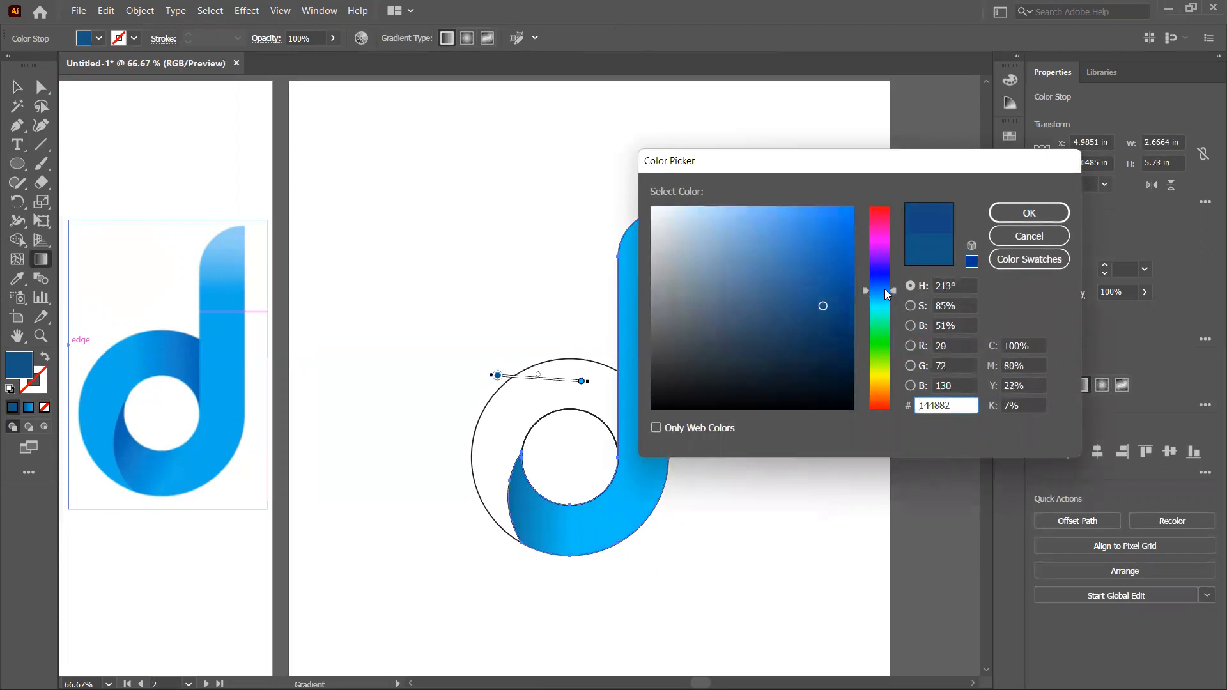
left_click(1033, 212)
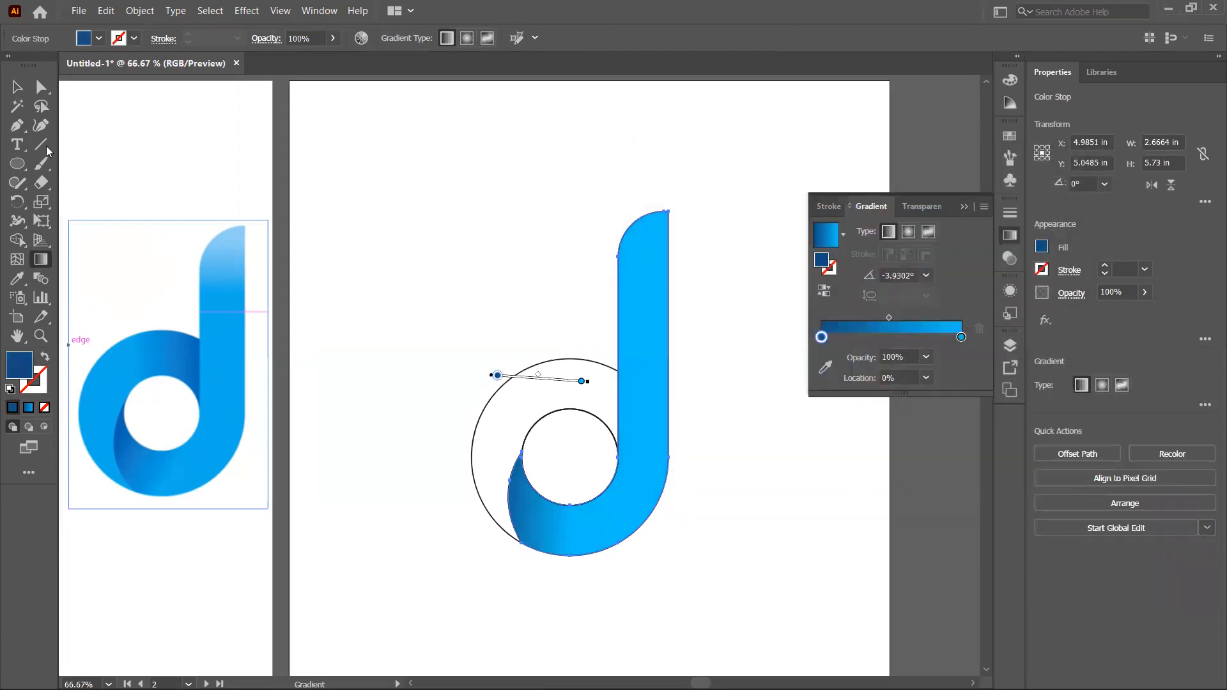
Step: Select the outer bowl shape and copy the d's gradient onto it with the Eyedropper
left_click(17, 86)
left_click(546, 345)
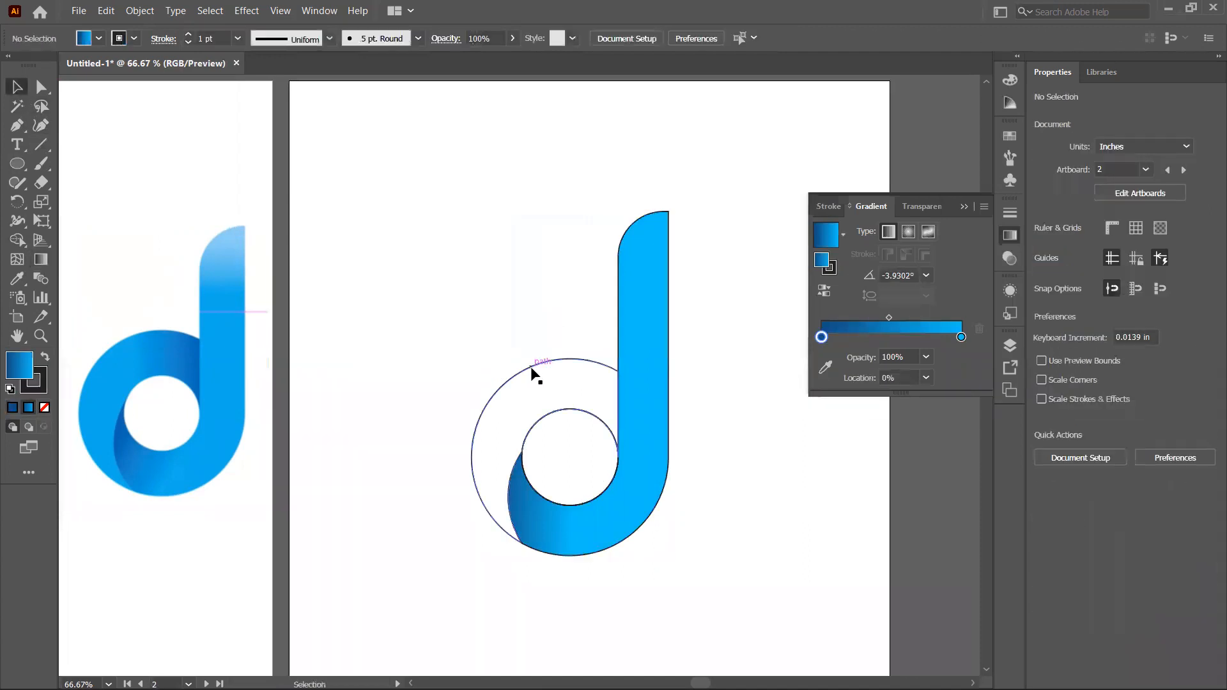
left_click(529, 367)
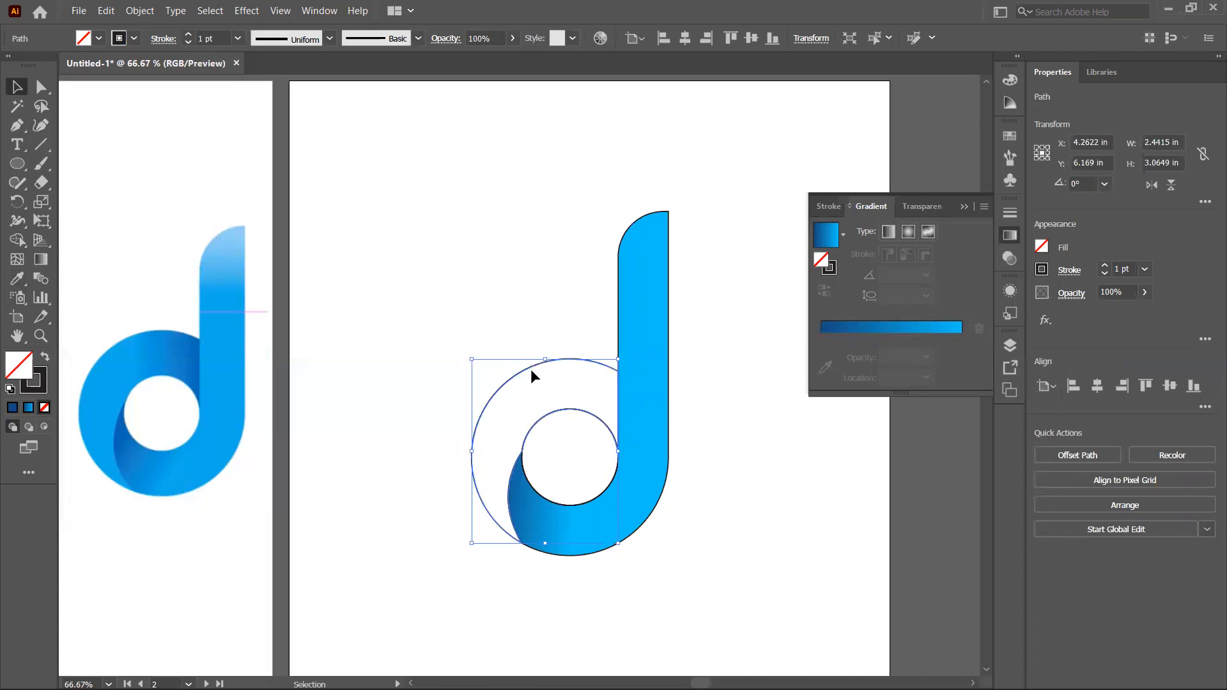
left_click(17, 279)
left_click(606, 520)
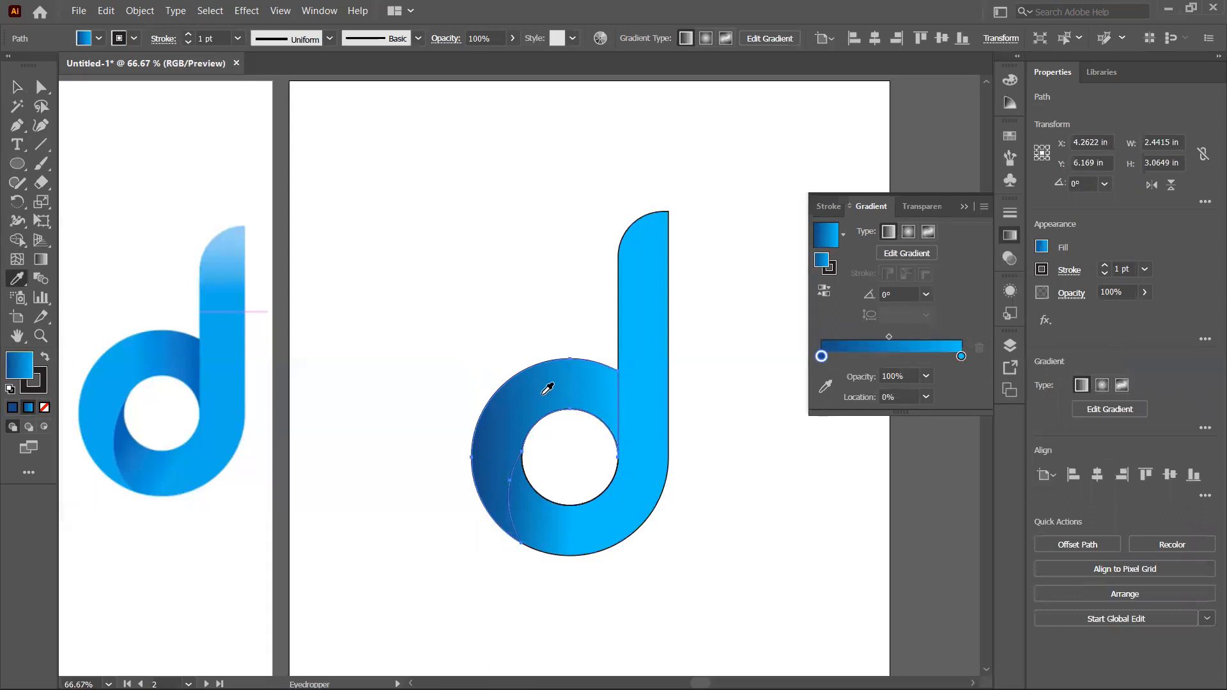
Step: Redraw the bowl's gradient horizontally from right to left across its upper part
left_click(41, 261)
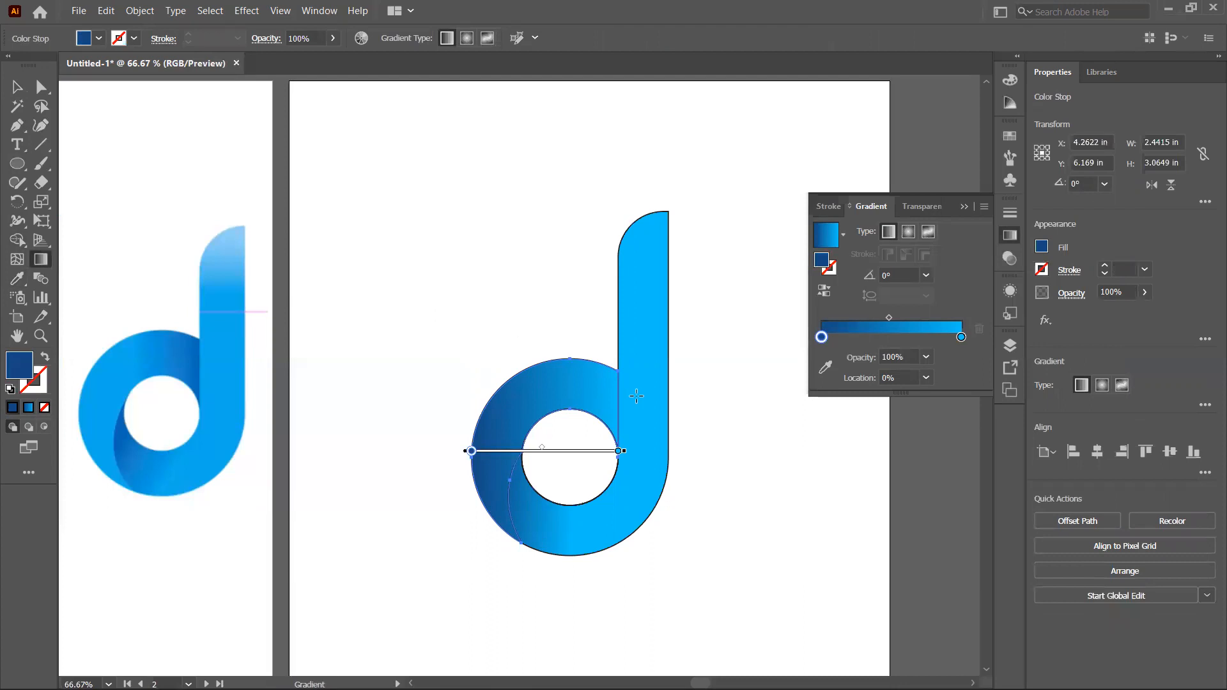
left_click_drag(644, 397, 483, 403)
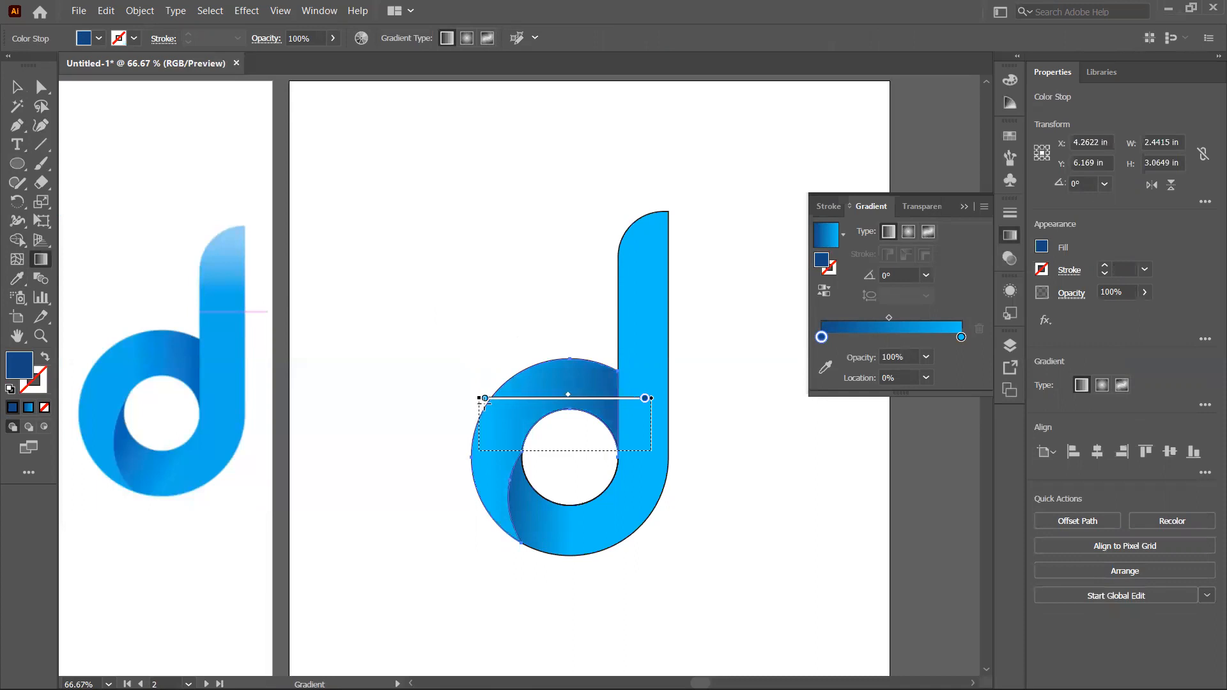
left_click(17, 87)
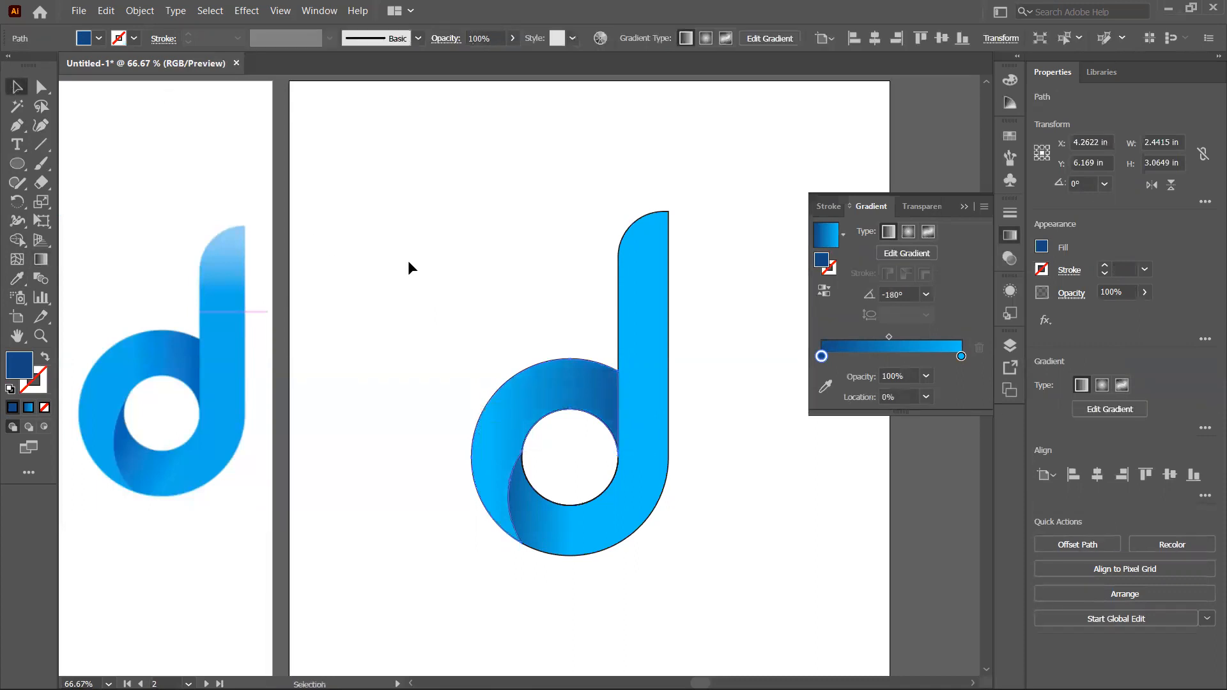
Step: Select all parts of the d and remove their stroke
left_click(465, 271)
left_click_drag(412, 245, 681, 532)
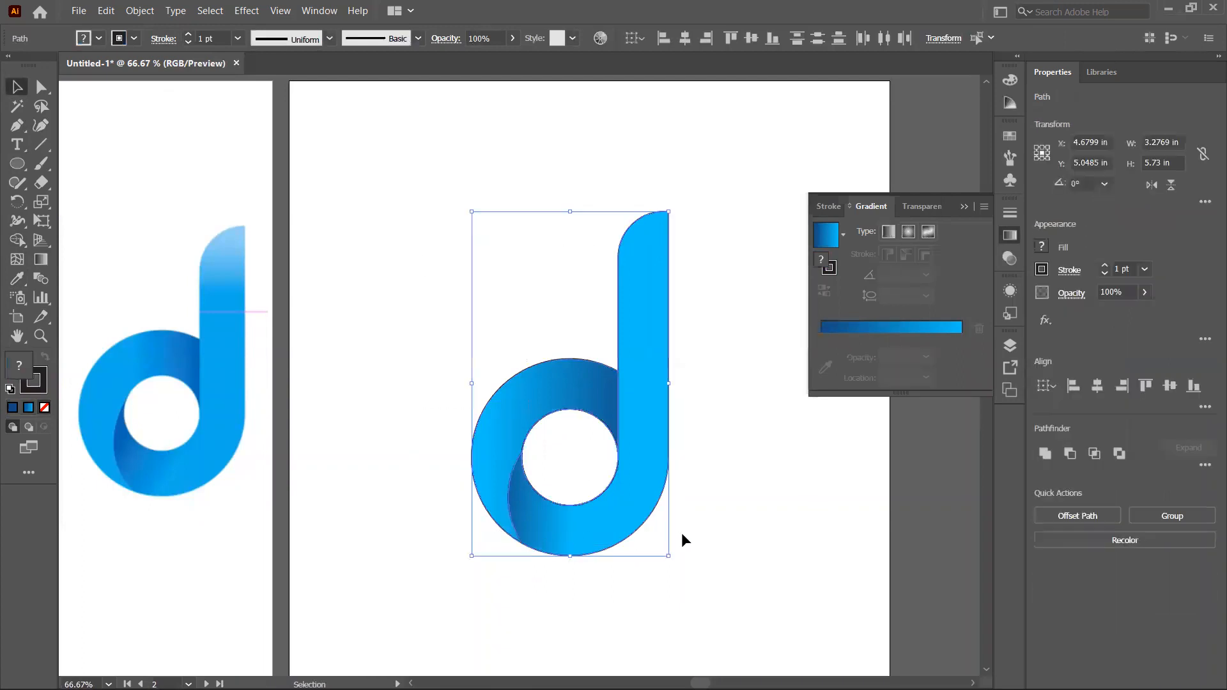
left_click(134, 40)
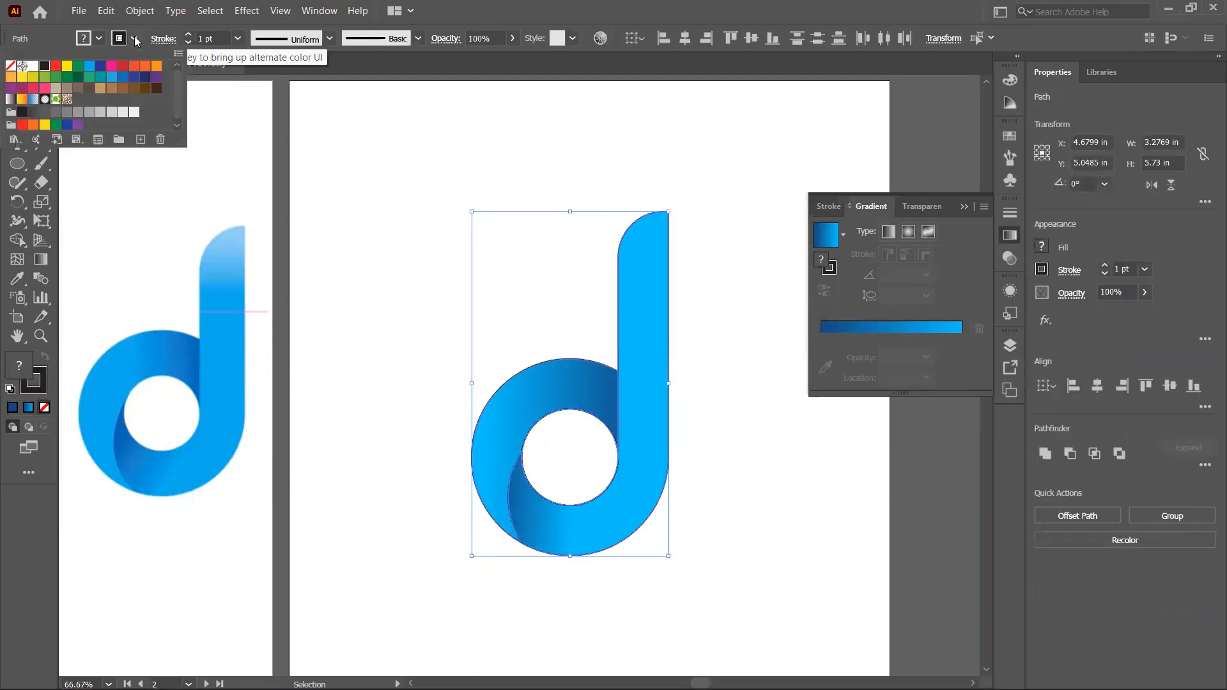
left_click(11, 65)
left_click(431, 221)
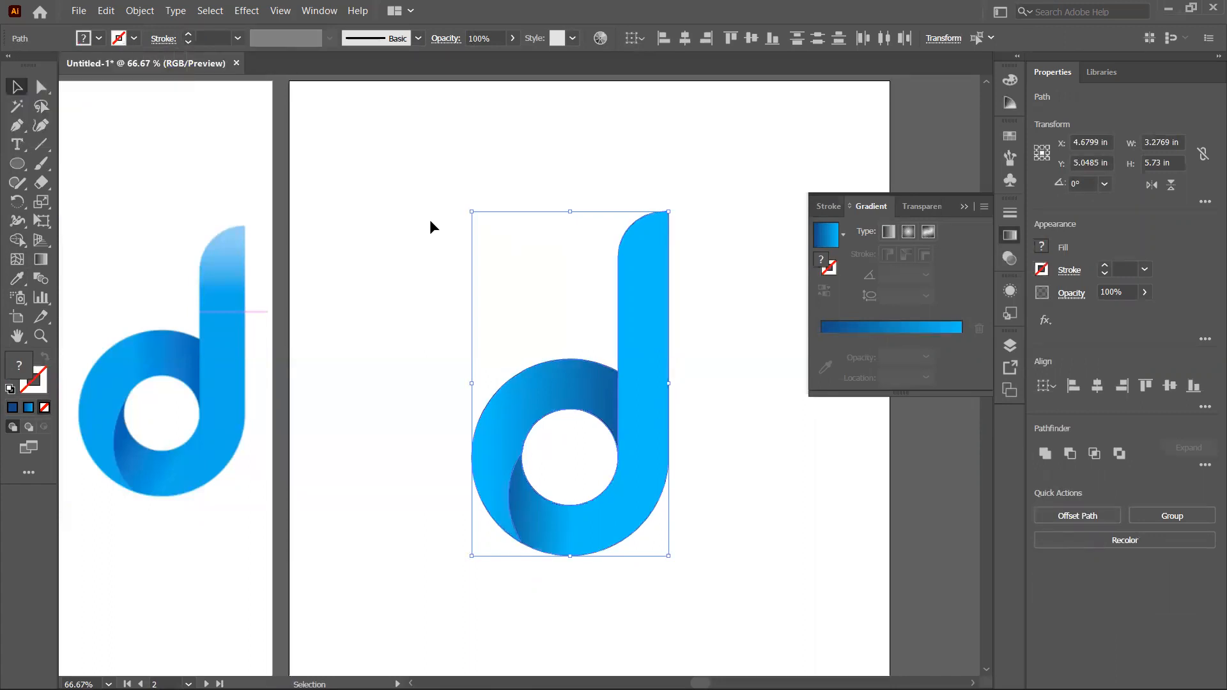
left_click(415, 317)
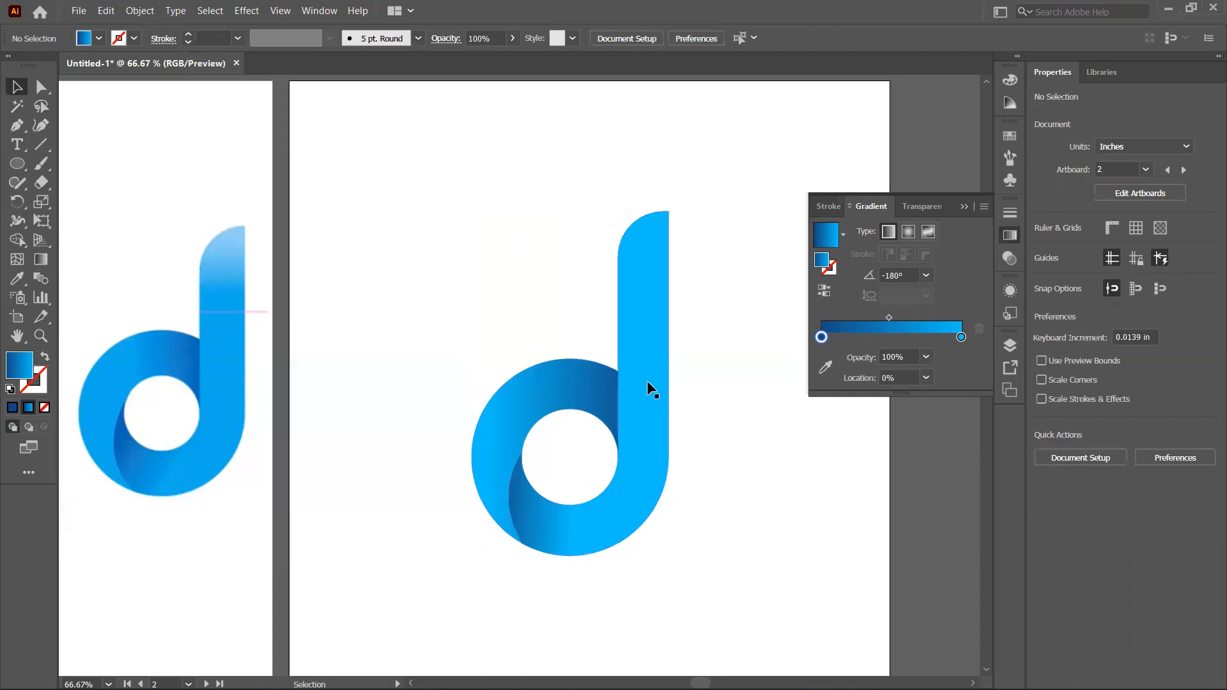
Step: Draw a tall rectangle about 1.1 in wide and 6.6 in high on the next artboard
left_click(966, 207)
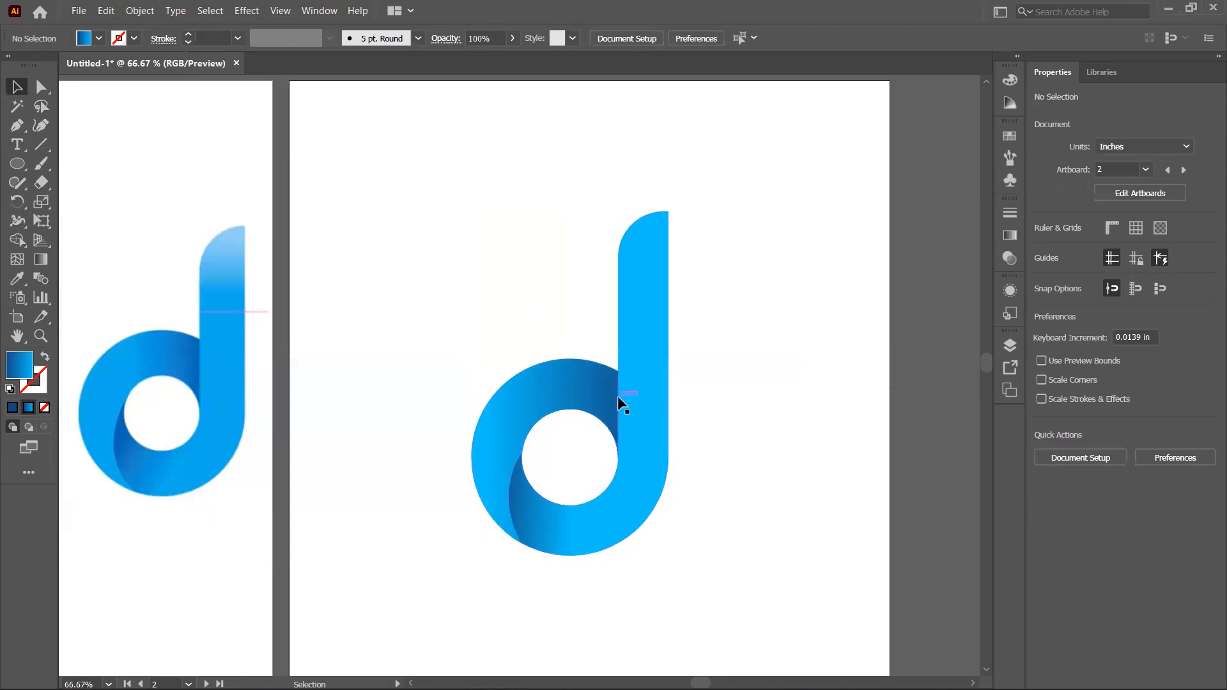
left_click_drag(990, 359, 989, 391)
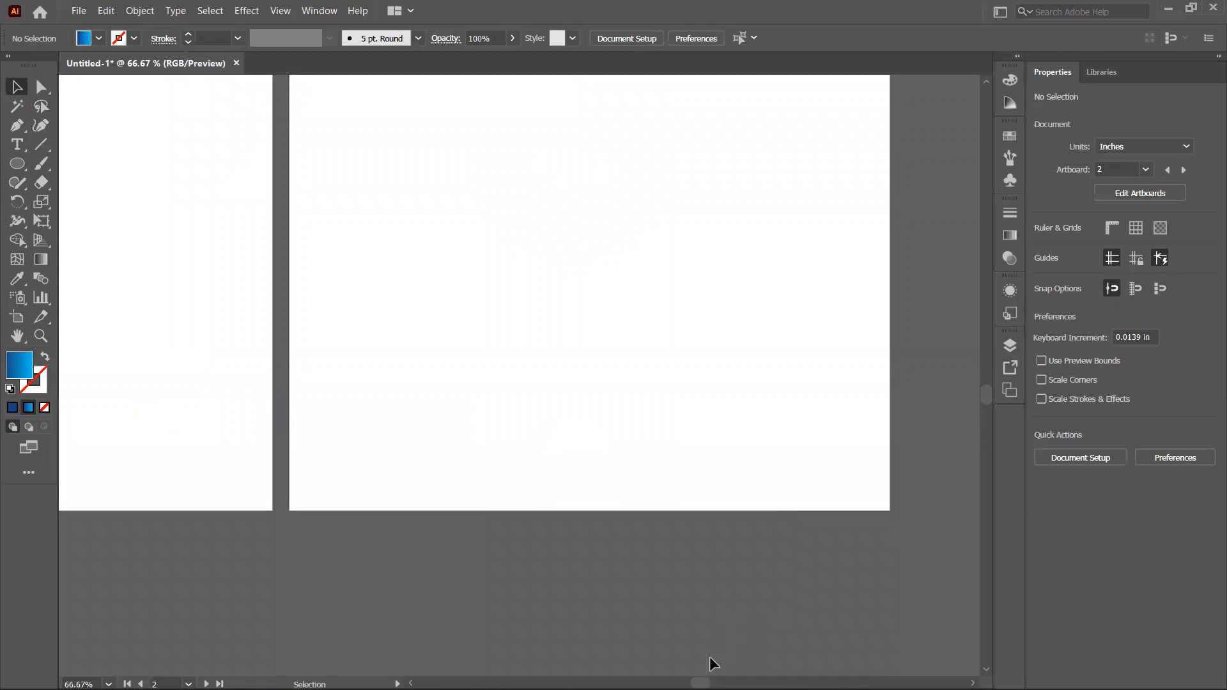
scroll(867, 439, "left", 5)
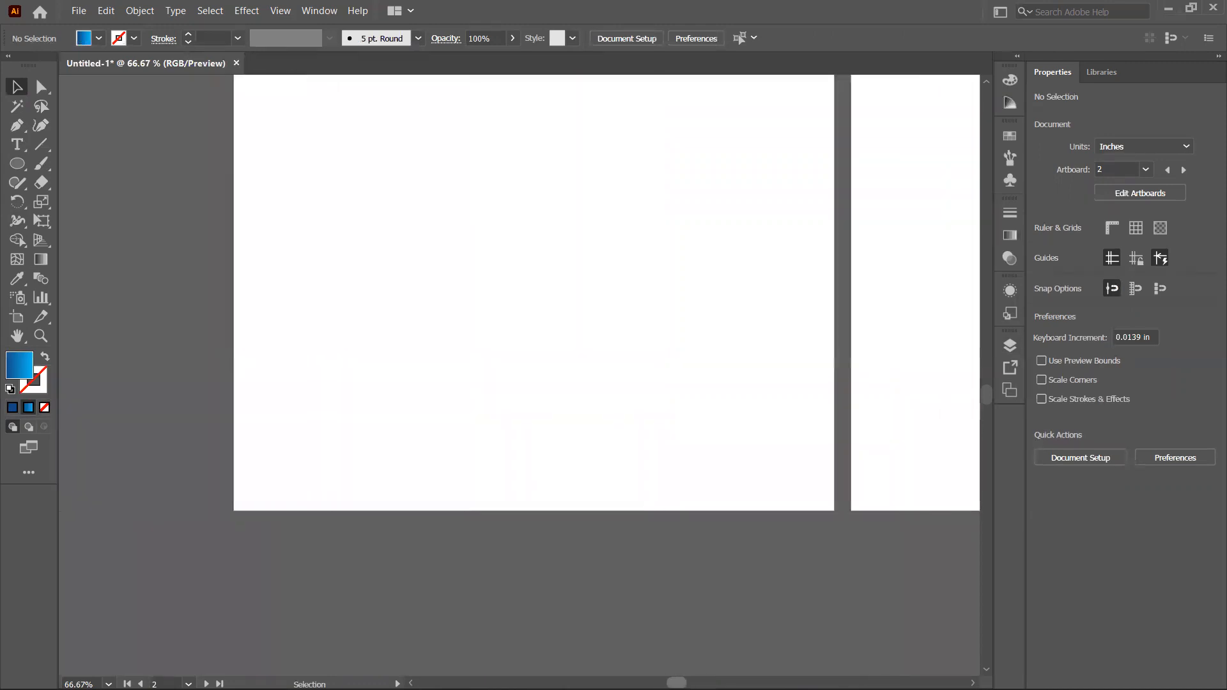
left_click_drag(989, 395, 989, 388)
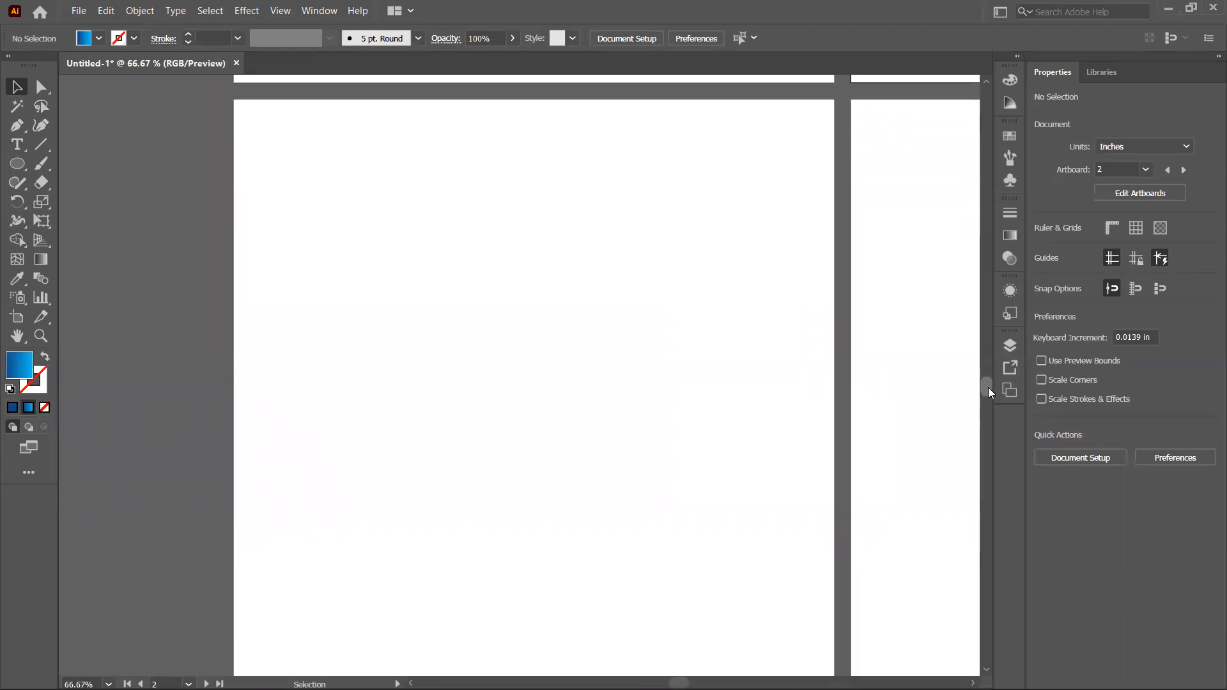
left_click(17, 164)
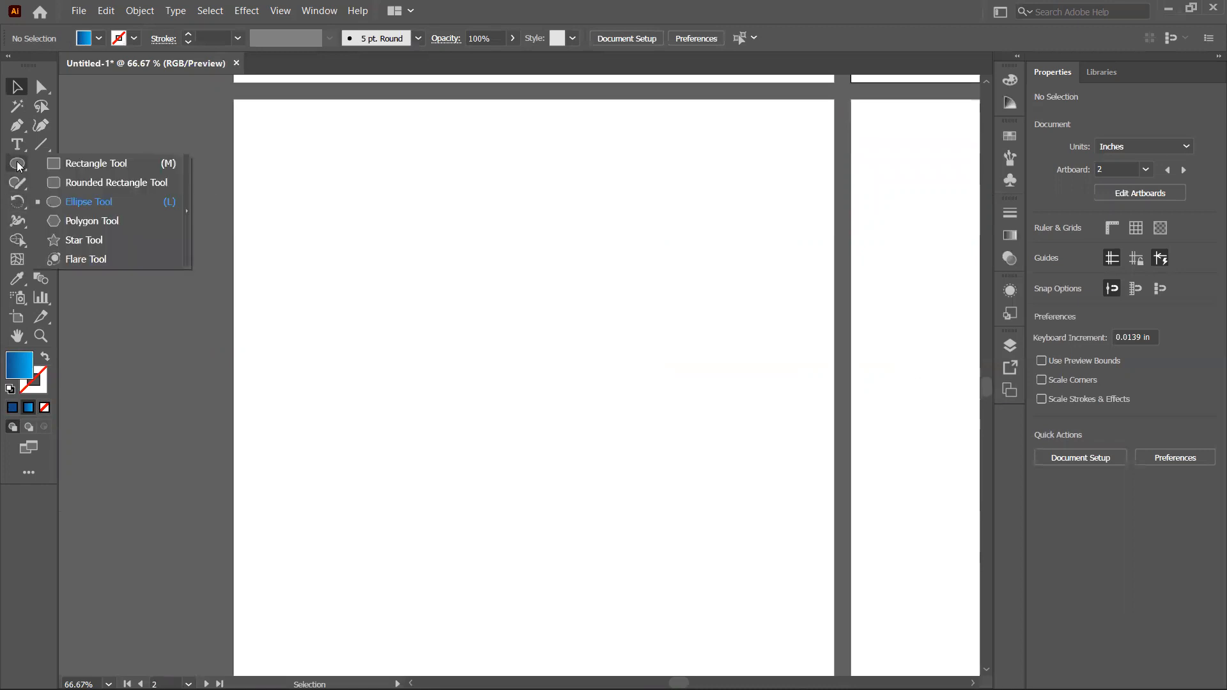
left_click(90, 165)
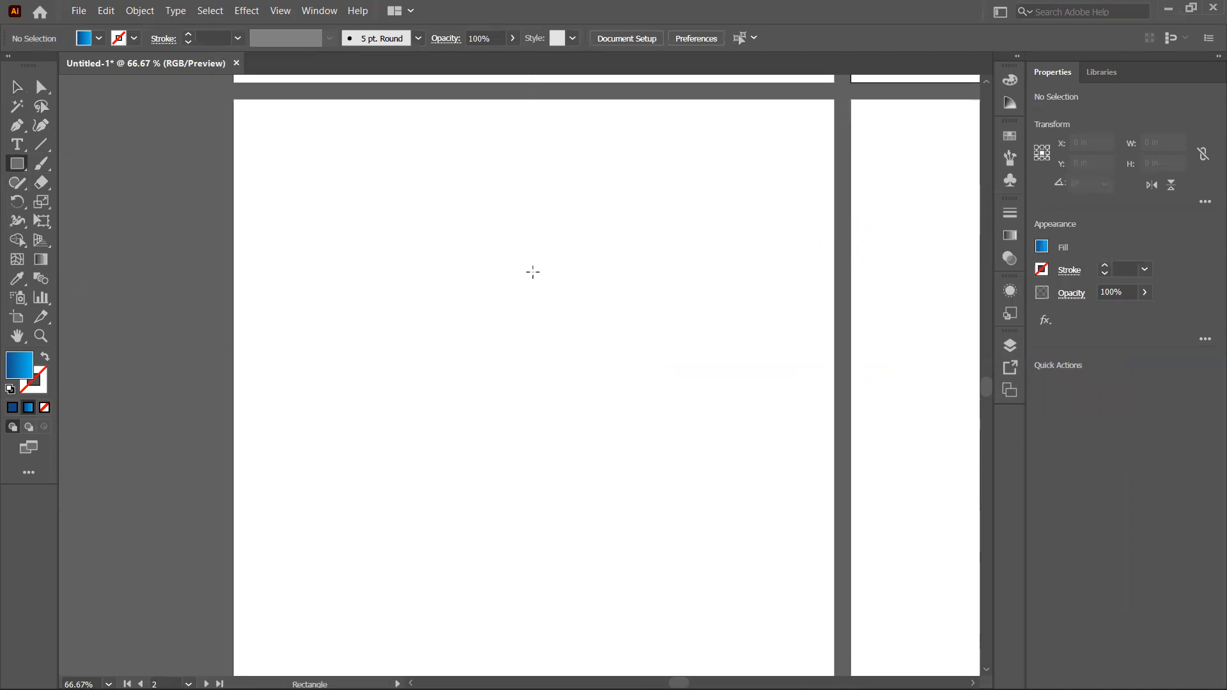
mouse_move(565, 235)
left_mouse_down()
mouse_move(660, 477)
mouse_move(631, 634)
left_mouse_up()
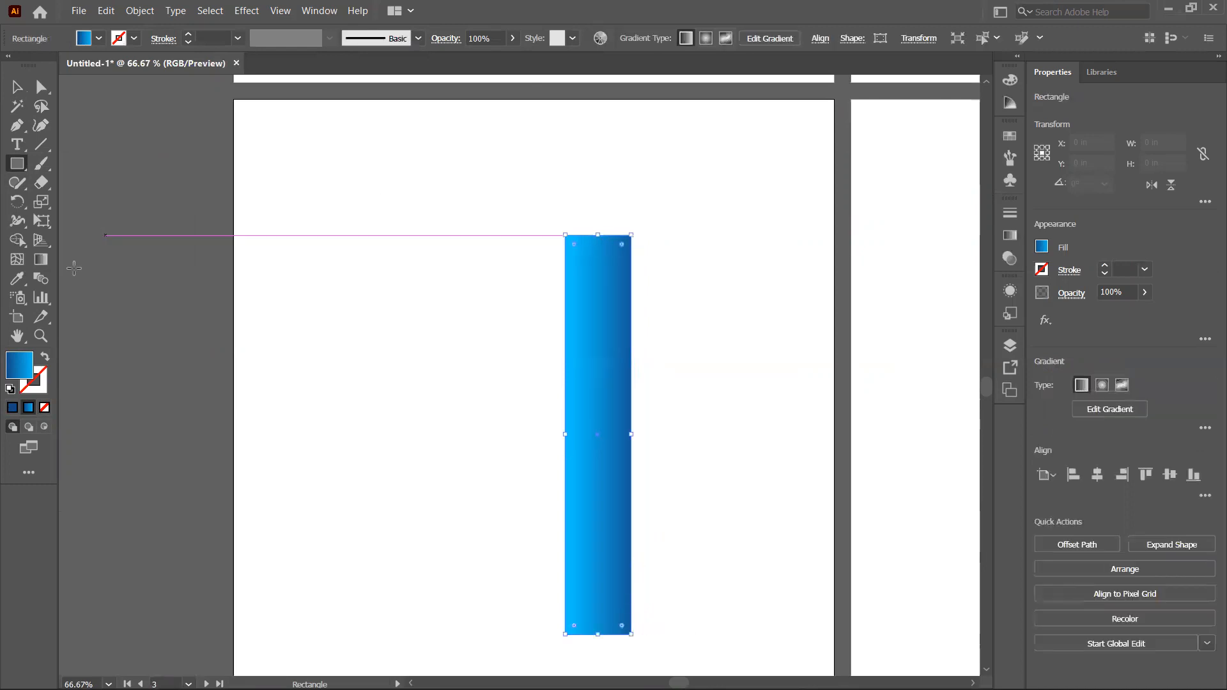
Step: Turn the rectangle into a blue outline with no fill and adjust its top edge slightly
left_click(12, 409)
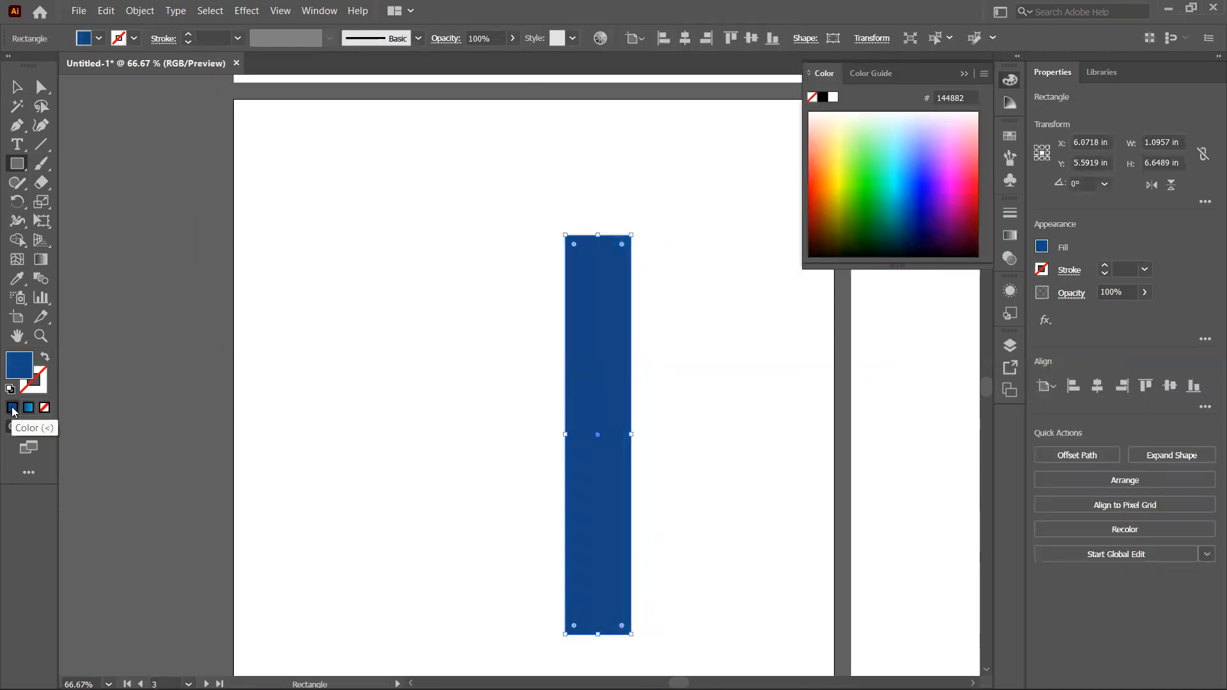
left_click(45, 358)
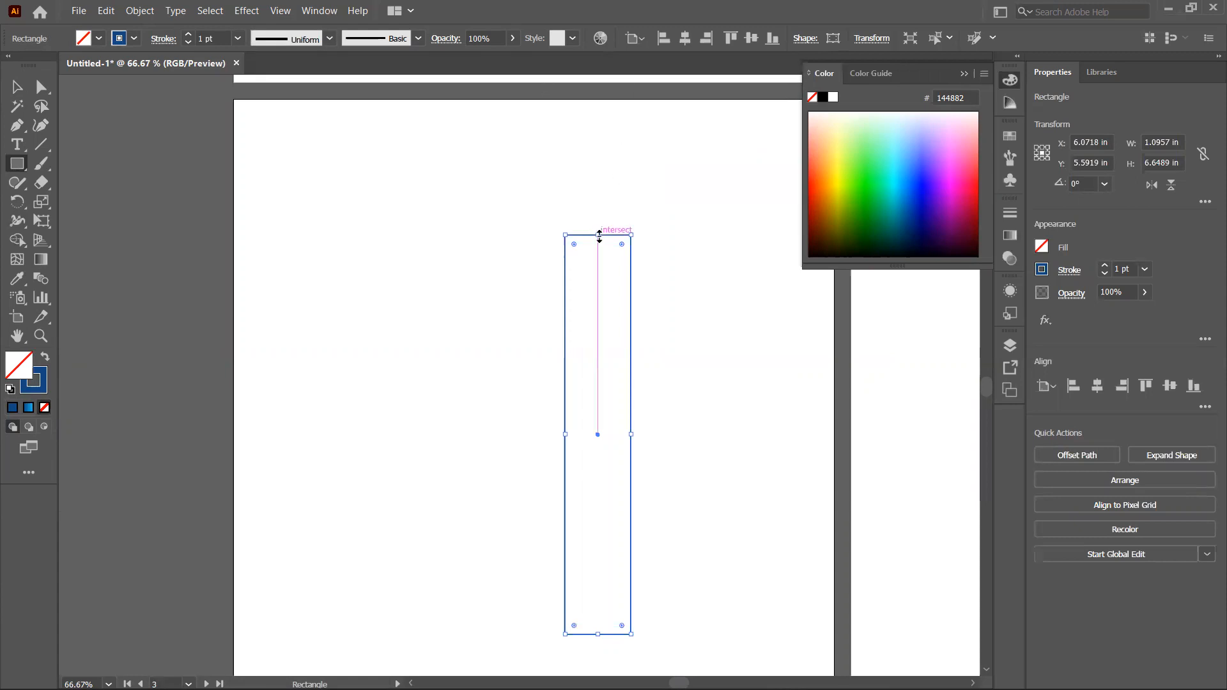
left_click_drag(599, 236, 597, 229)
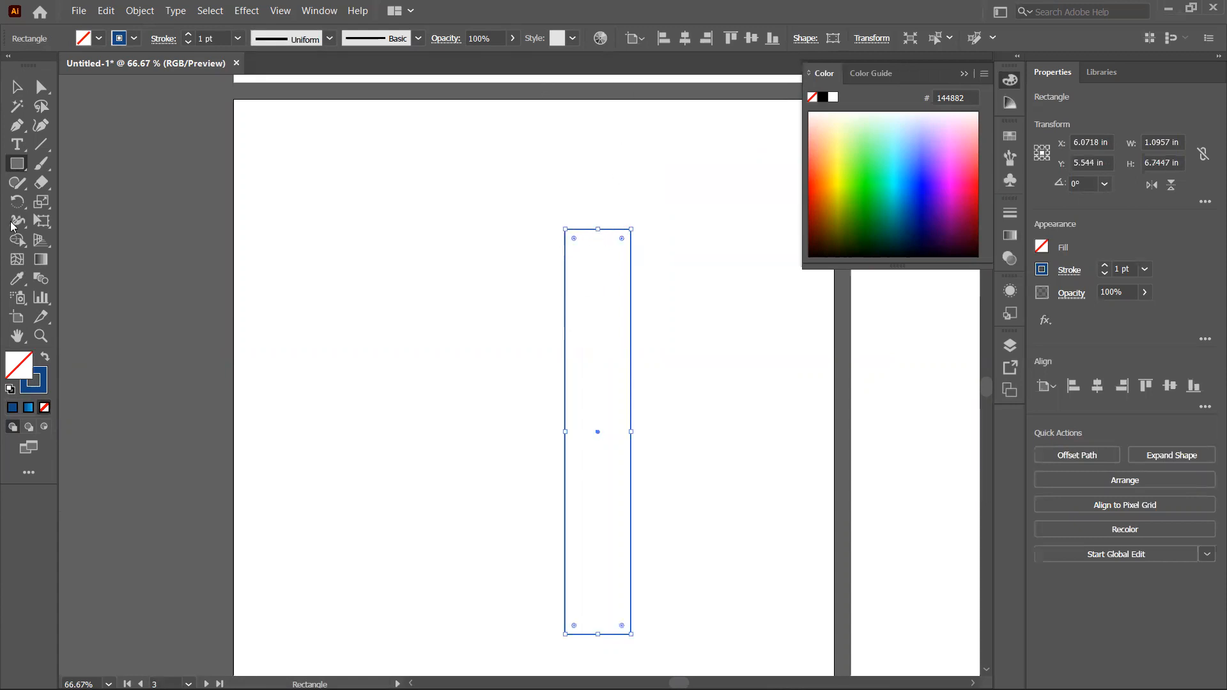
Step: Draw a circle about 3.54 in across overlapping the lower part of the rectangle
left_click_drag(19, 165, 111, 203)
left_click_drag(417, 432, 629, 615)
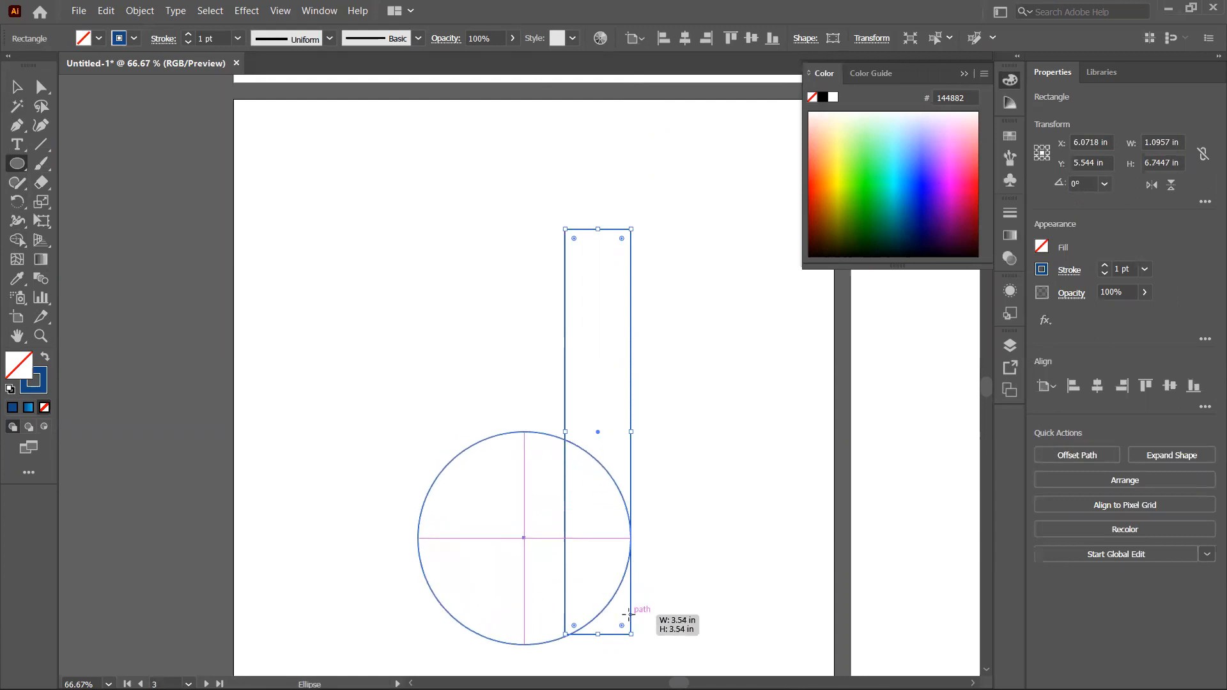
left_click_drag(630, 615, 631, 615)
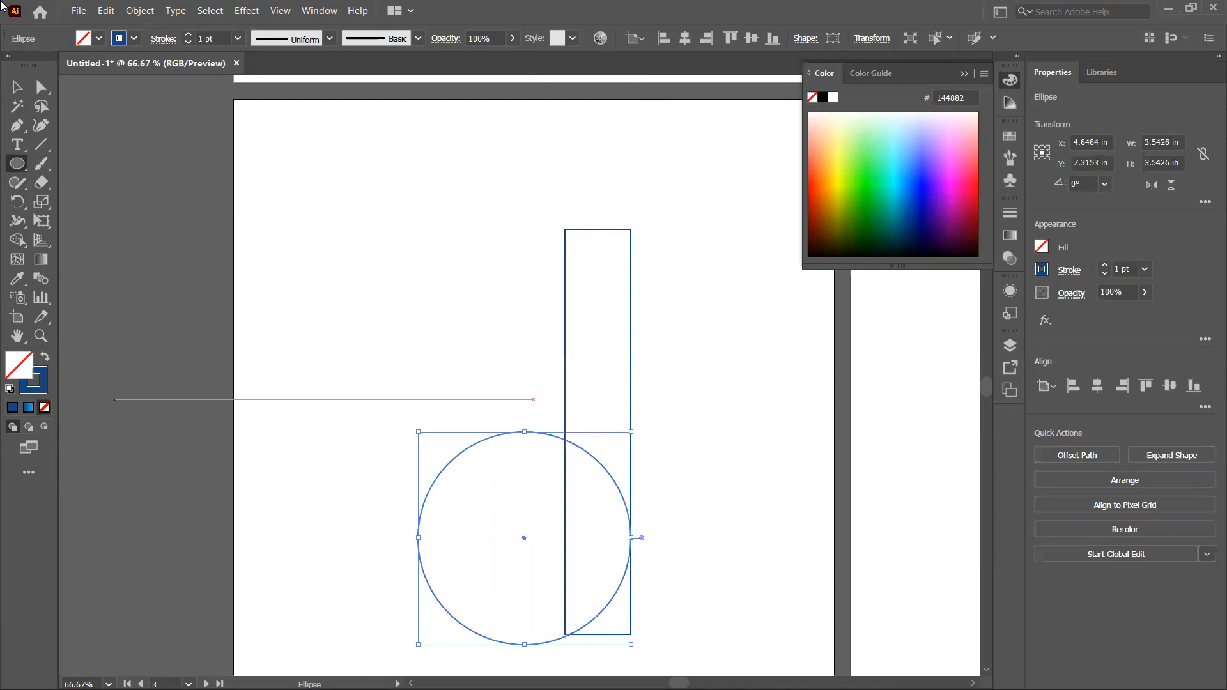
Step: Nudge the circle upward so its bottom lines up with the rectangle's bottom
key("shift+Up")
key("shift+Up")
key("Down")
key("Down")
key("Down")
key("Down")
key("Up")
key("Up")
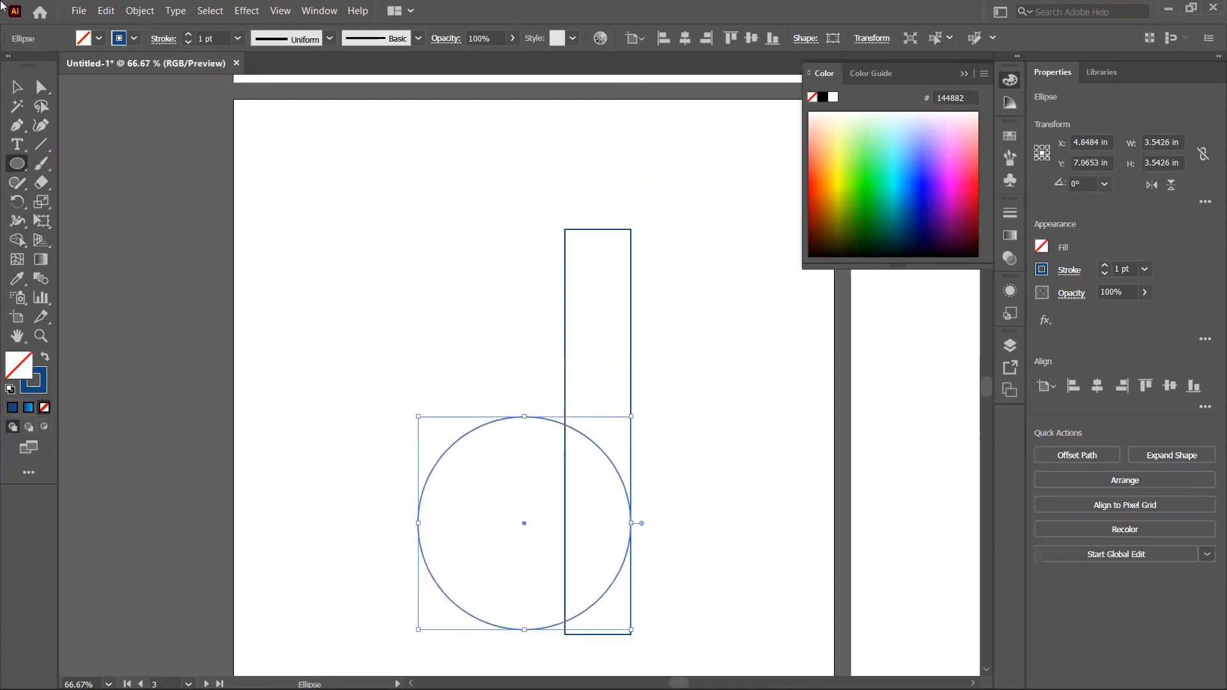
key("Up")
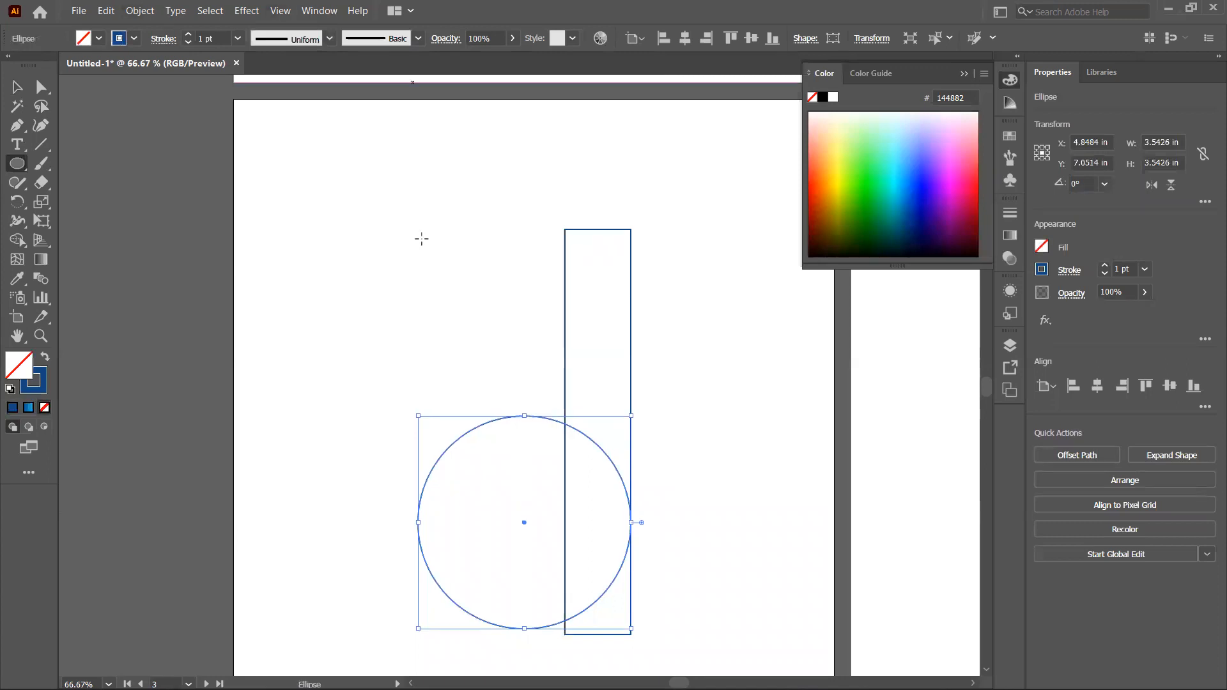
Step: Enlarge the circle to about 3.69 in and copy it
left_click_drag(418, 416, 409, 407)
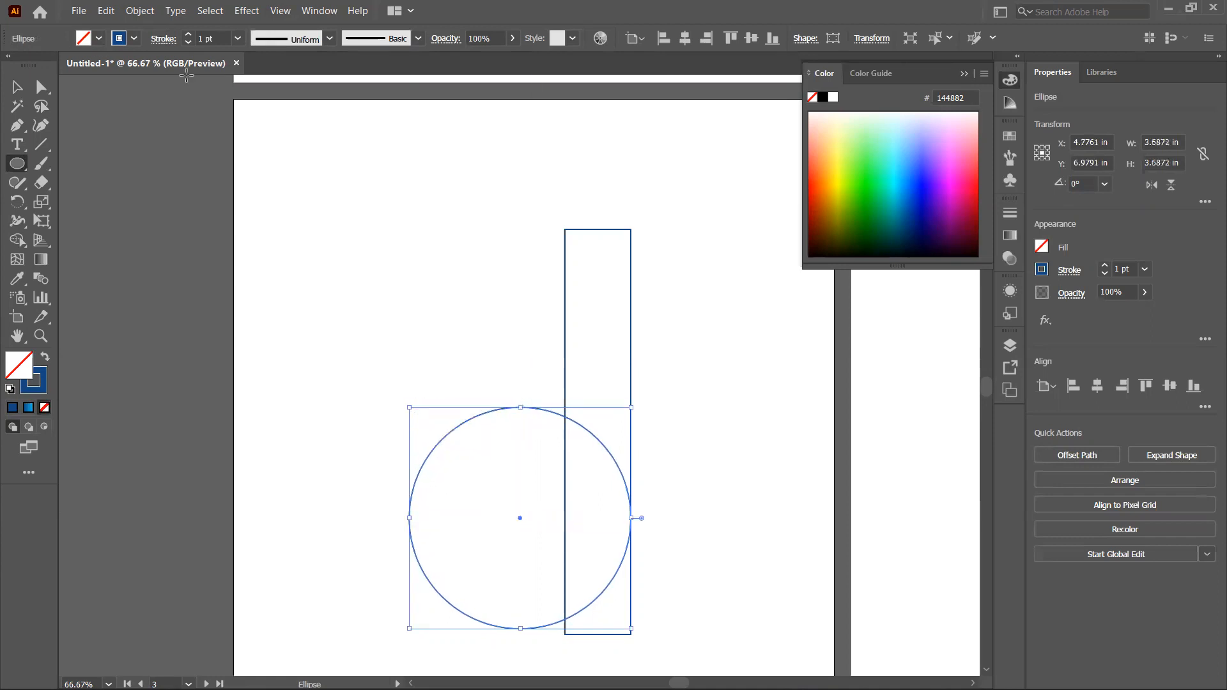
left_click(104, 11)
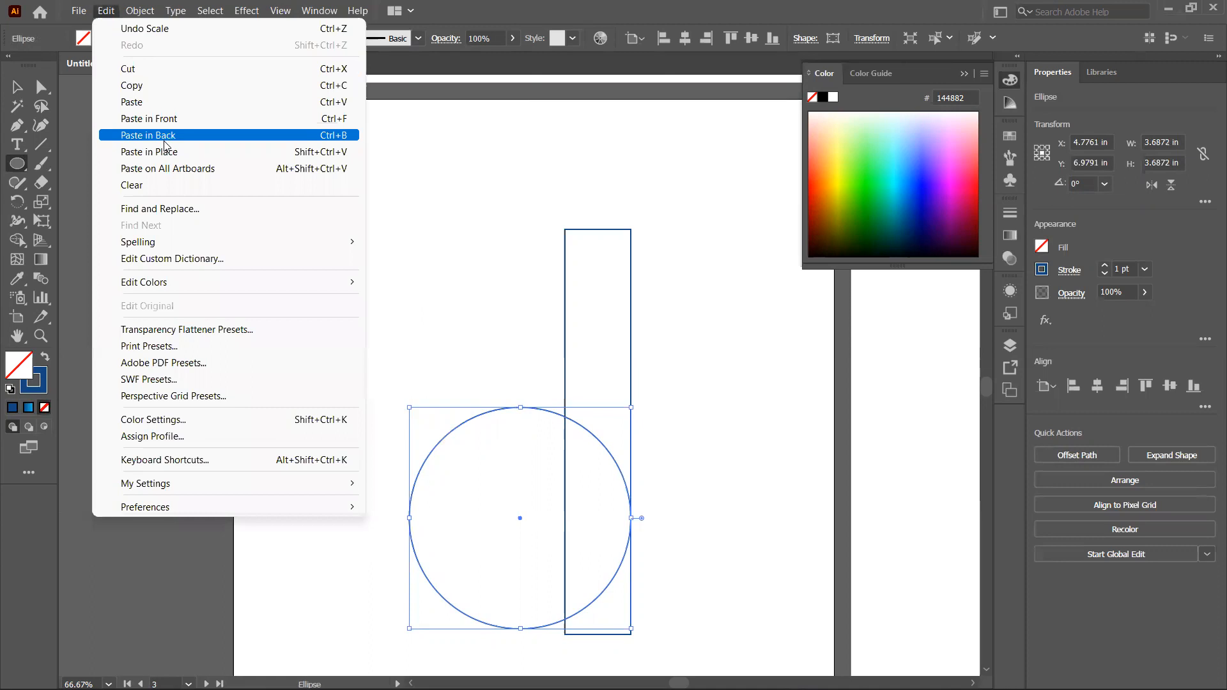
left_click(153, 86)
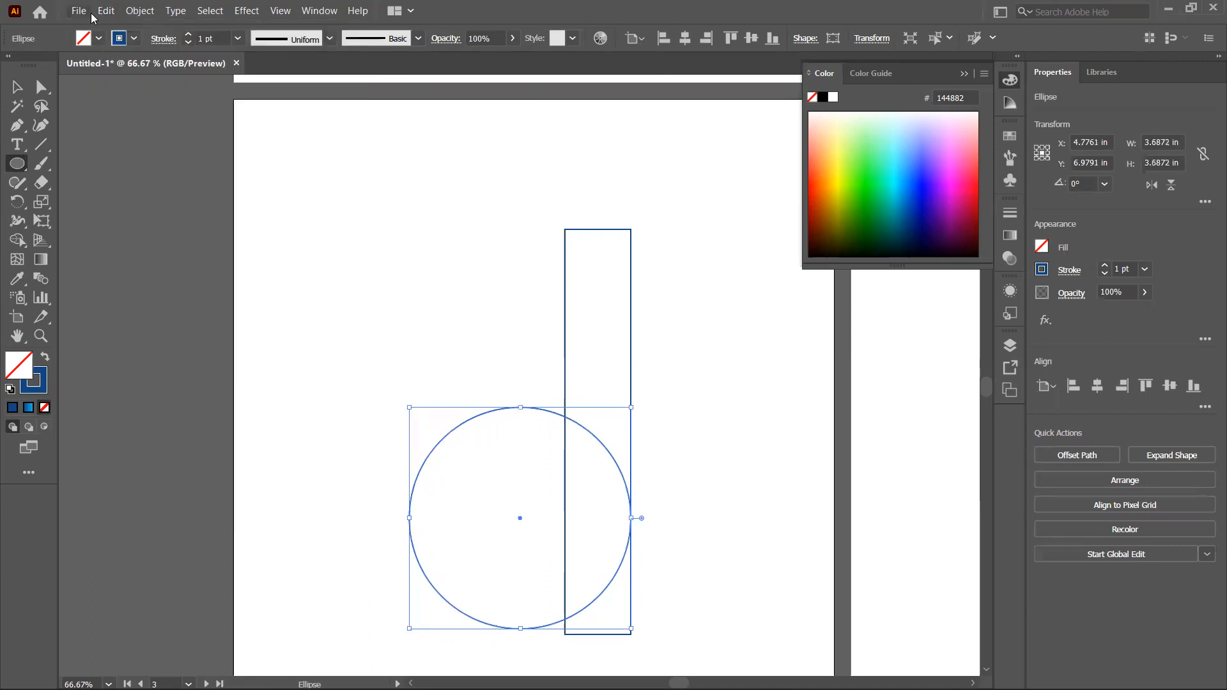
Step: Paste the circle in back in place and shrink the copy to about 1.5 in for the inner hole
left_click(104, 11)
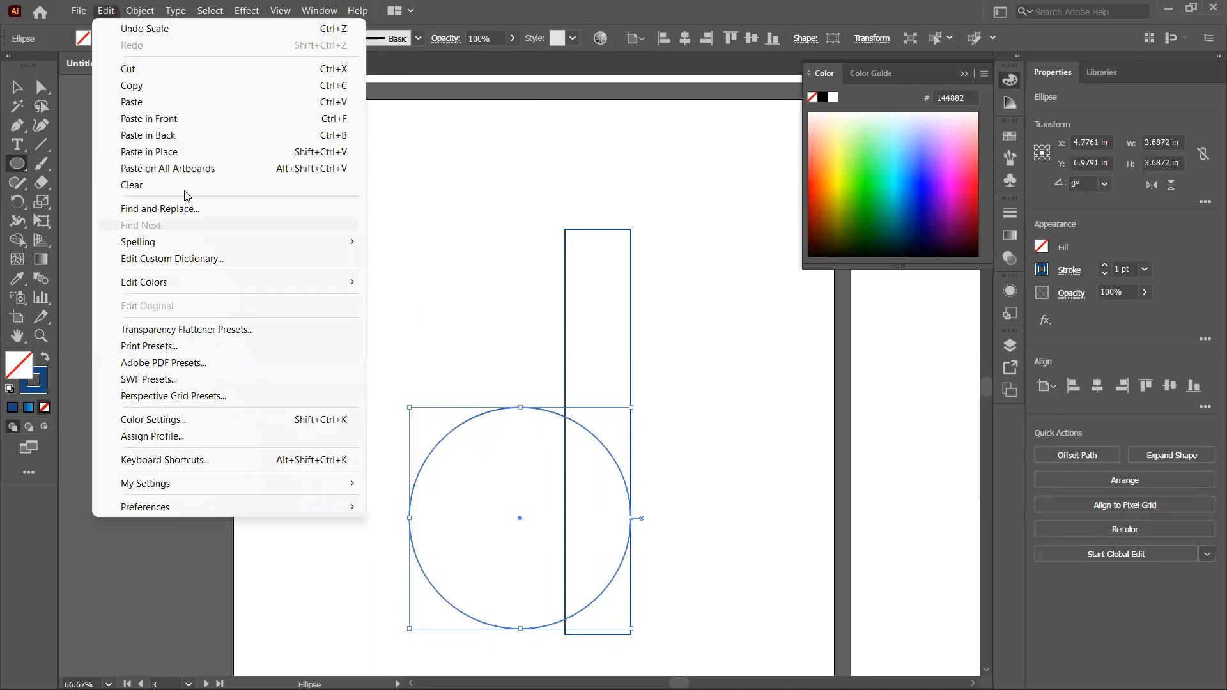
left_click(185, 154)
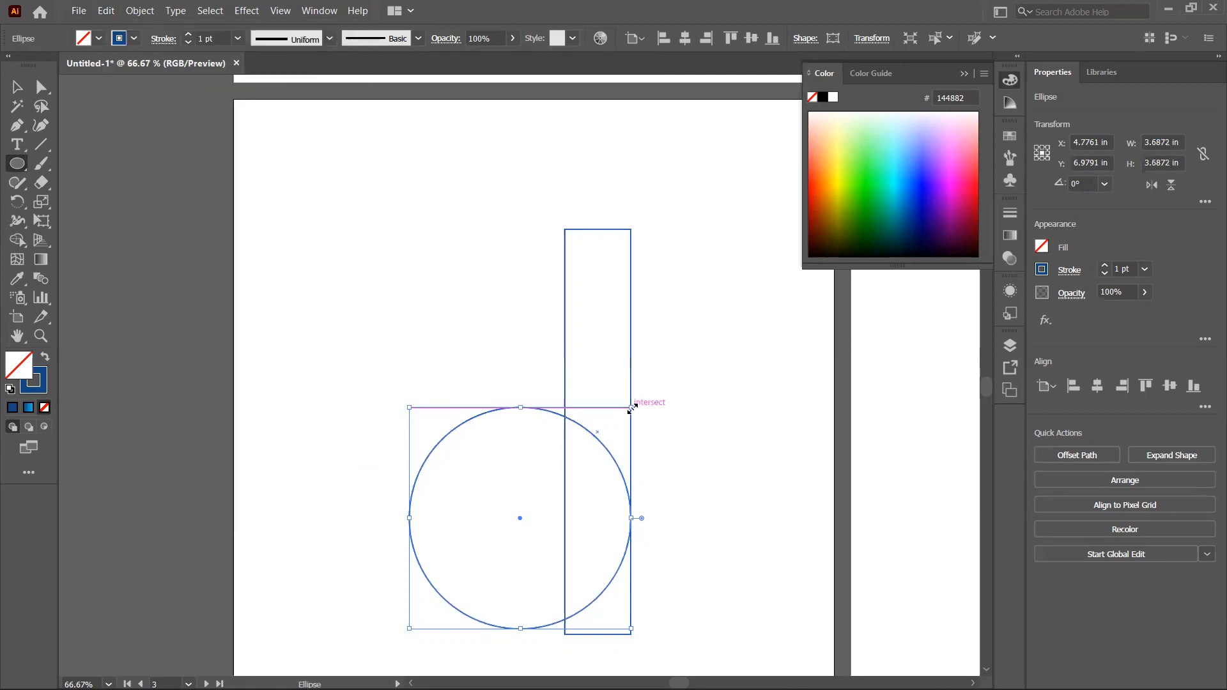
left_click_drag(632, 408, 566, 443)
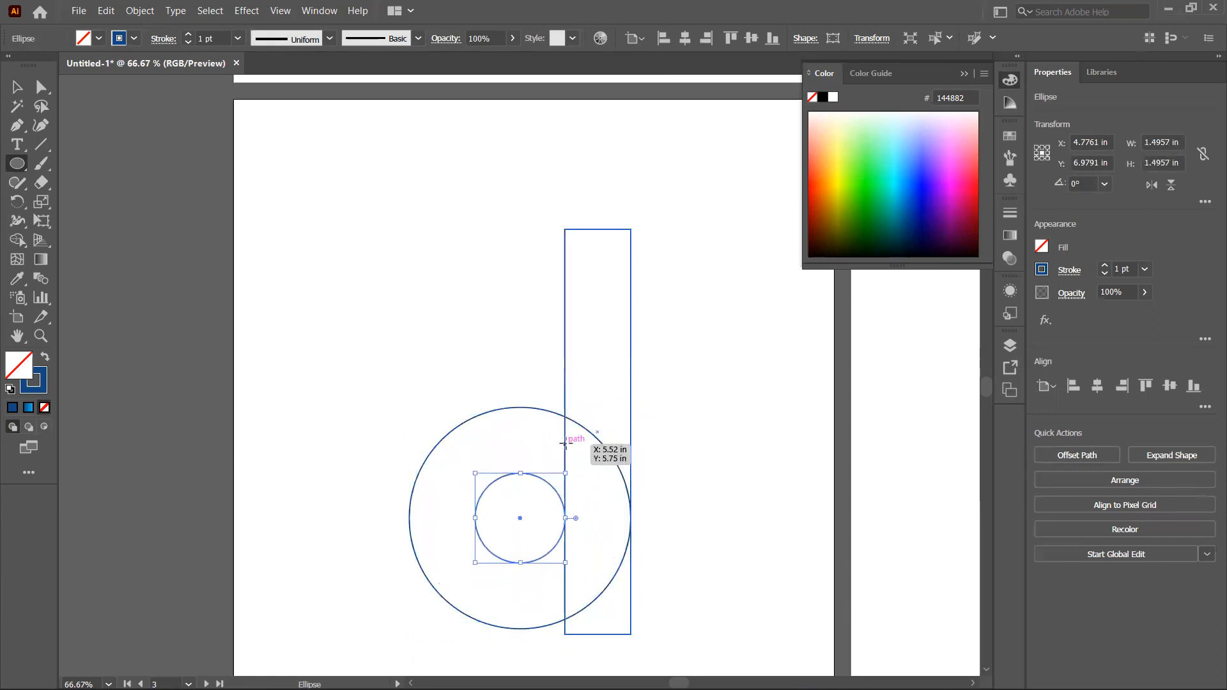
Step: Round the rectangle's top-left corner to a radius of about 0.99 in
left_click(22, 93)
left_click(488, 295)
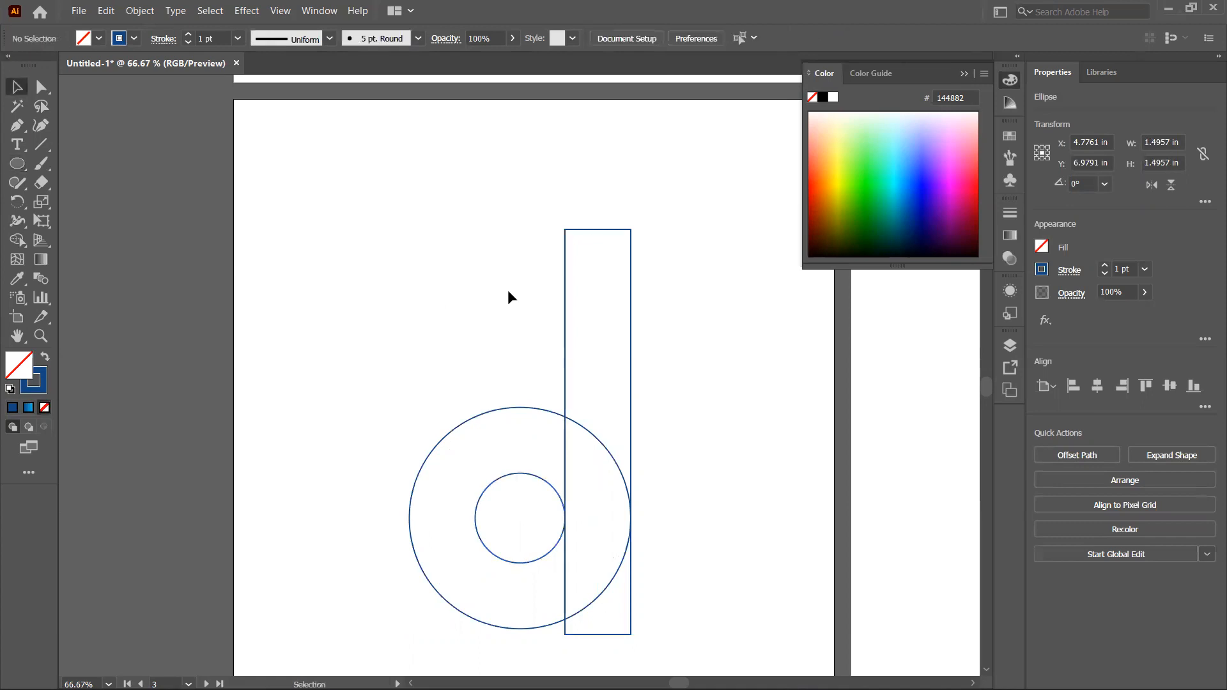
left_click(588, 237)
key("a")
left_click(573, 239)
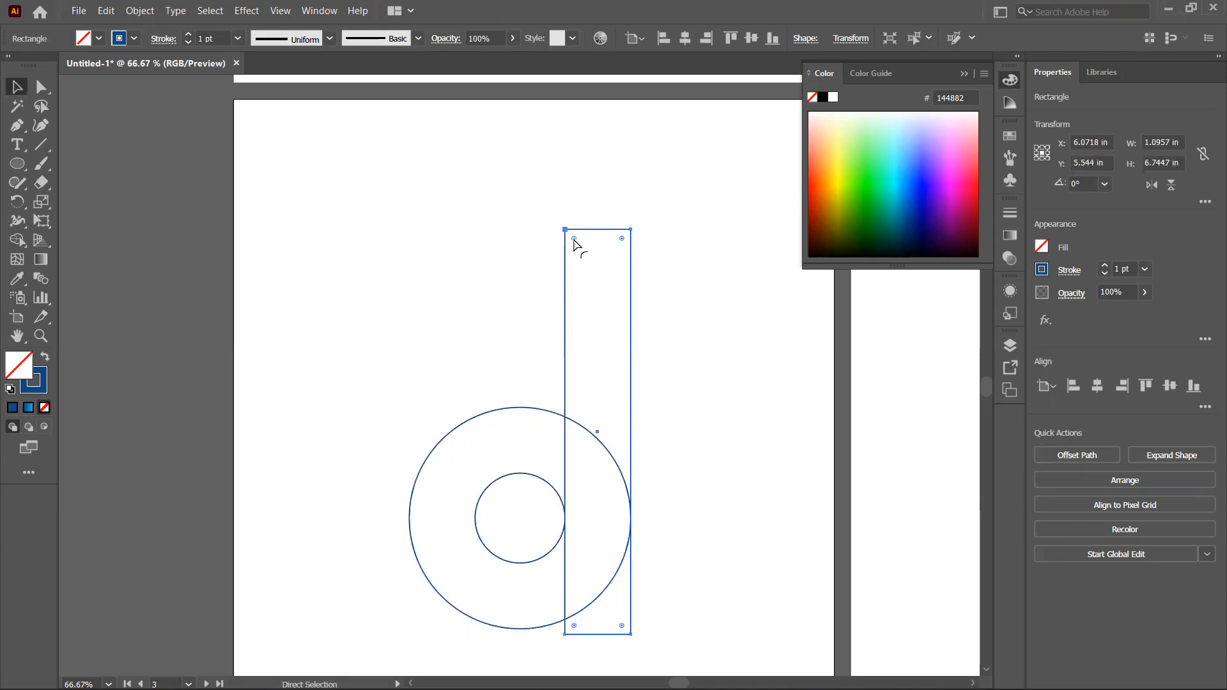
left_click_drag(574, 239, 610, 307)
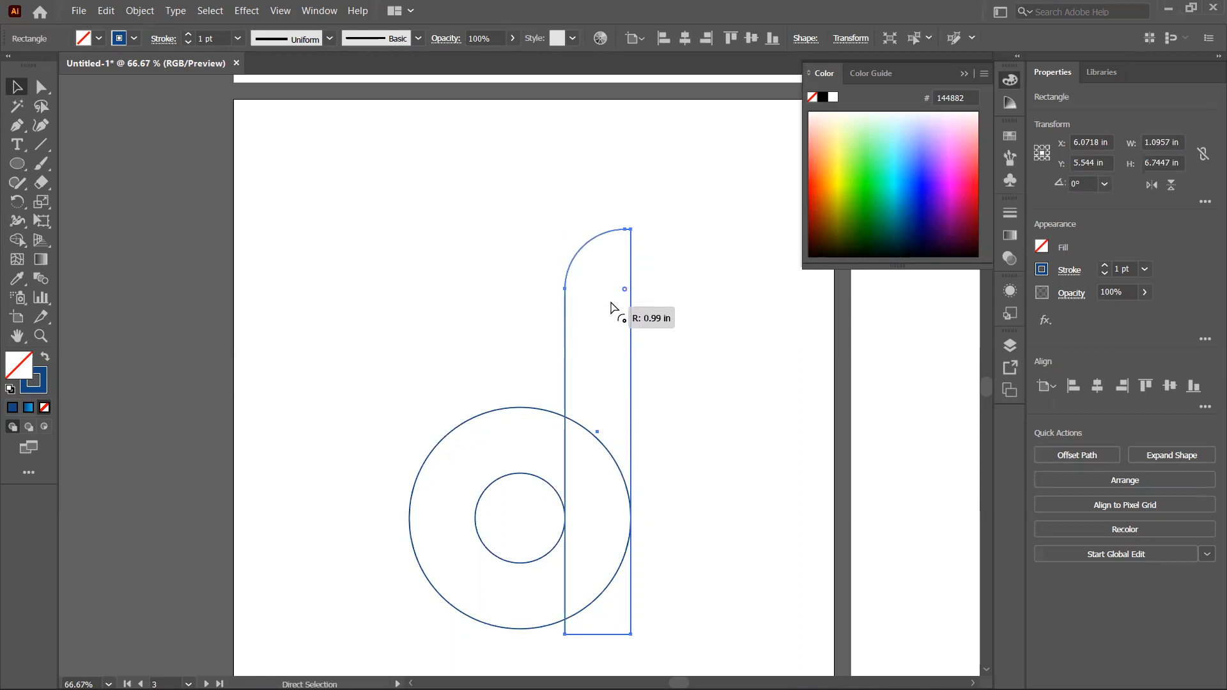
left_click_drag(611, 307, 611, 307)
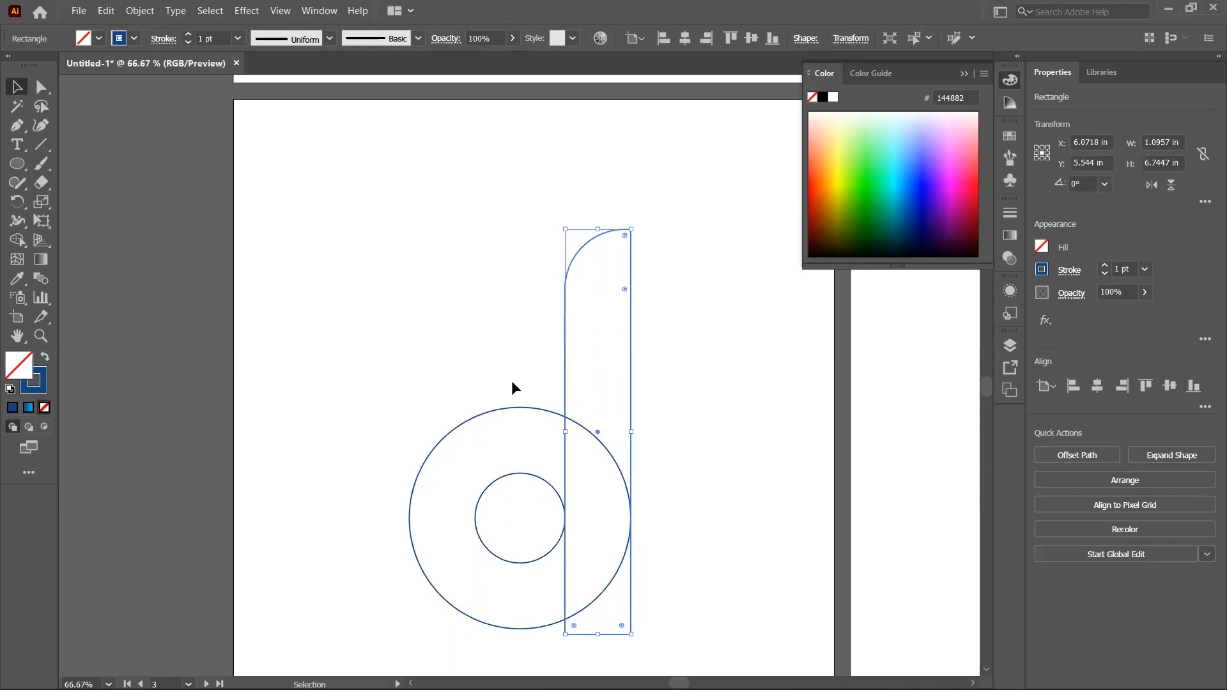
Step: Draw a vertical line about 1.9 in long from above the outer circle down to the inner circle's top
left_click(41, 149)
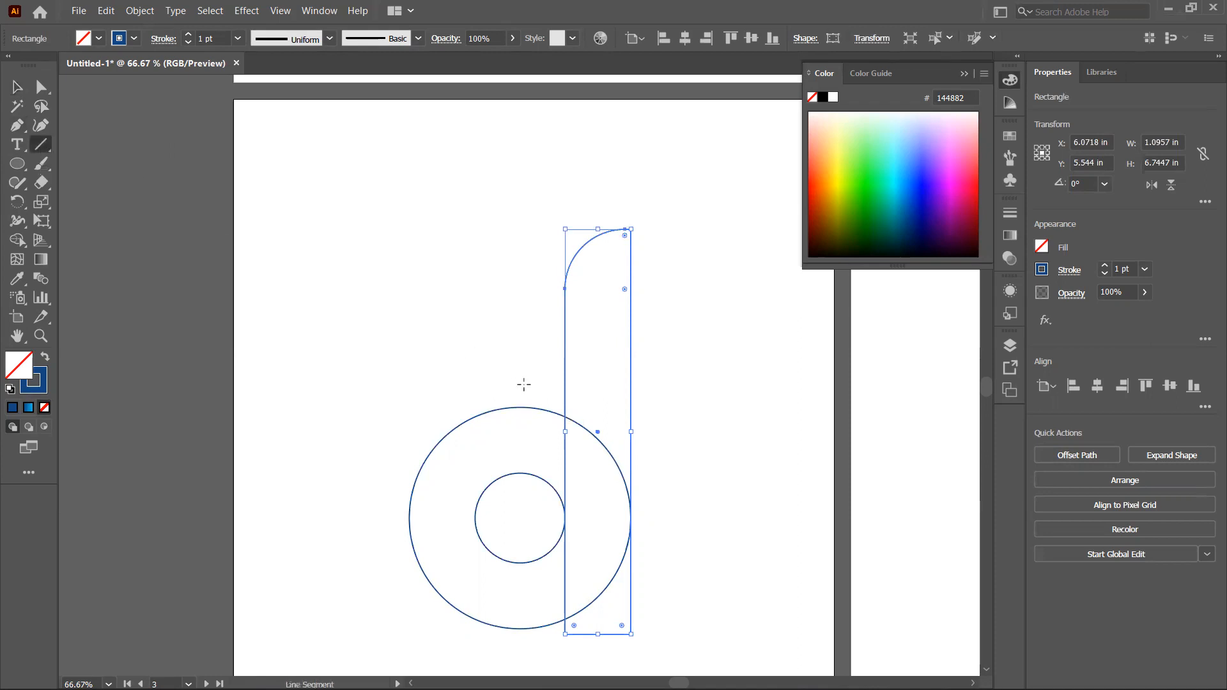
left_click_drag(520, 384, 520, 498)
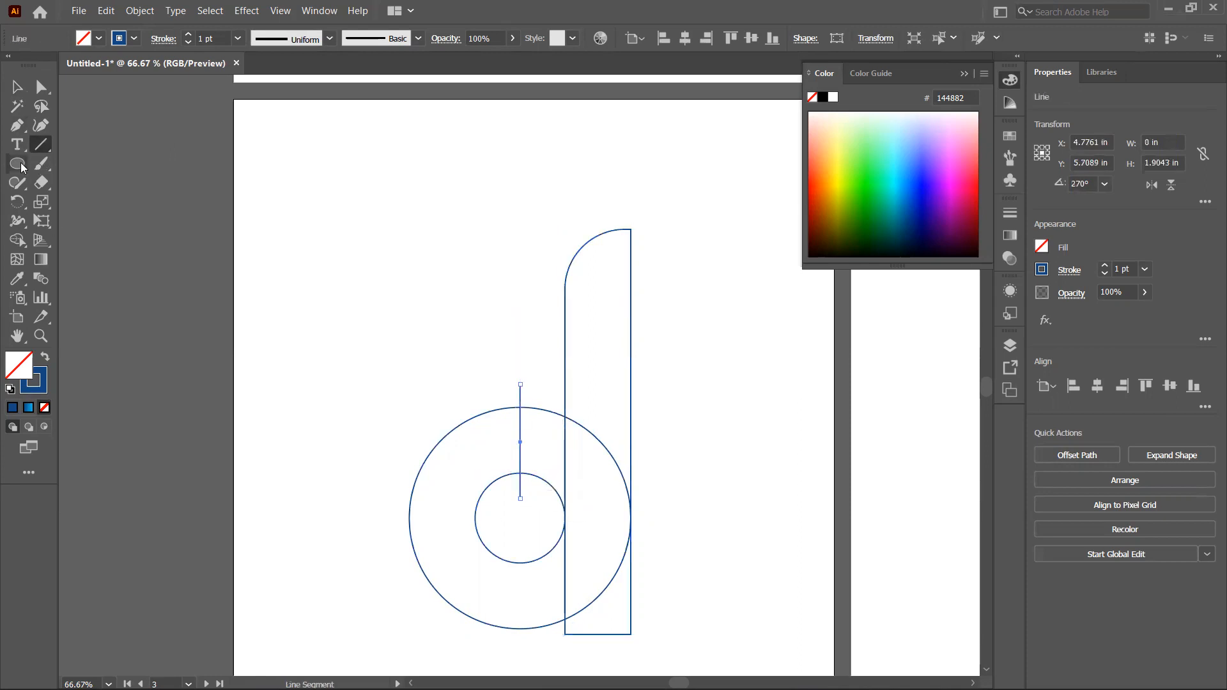
left_click(17, 86)
left_click(428, 311)
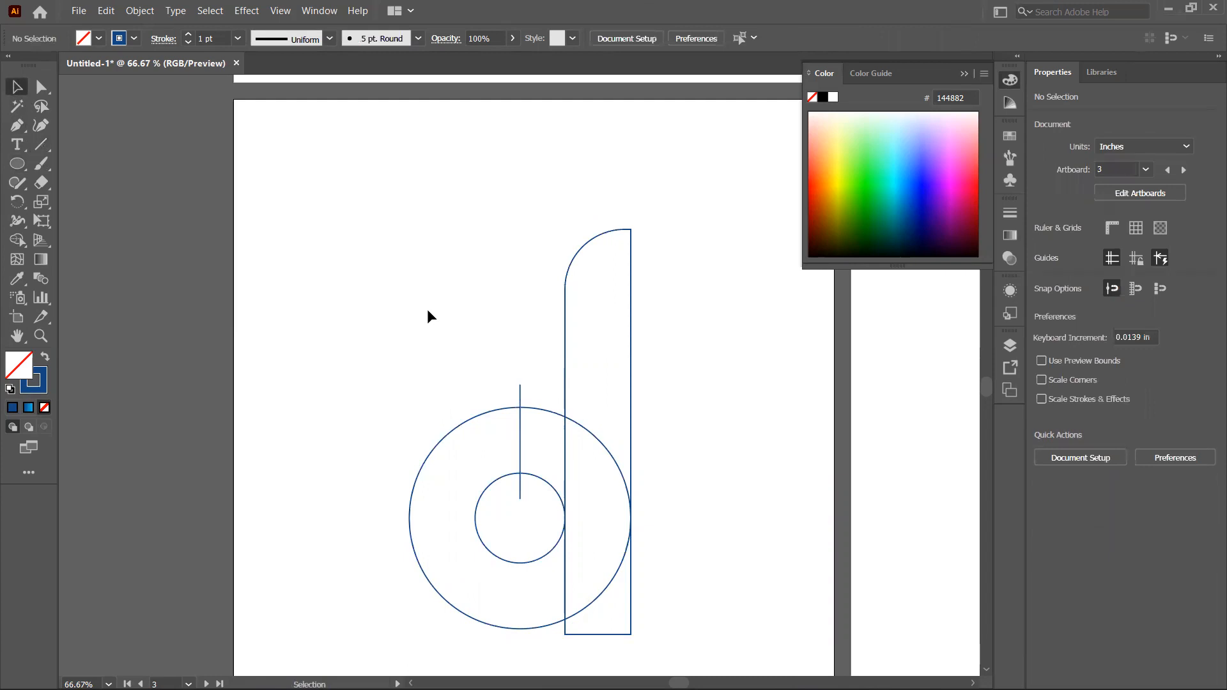
Step: Copy the large outer circle
left_click(459, 425)
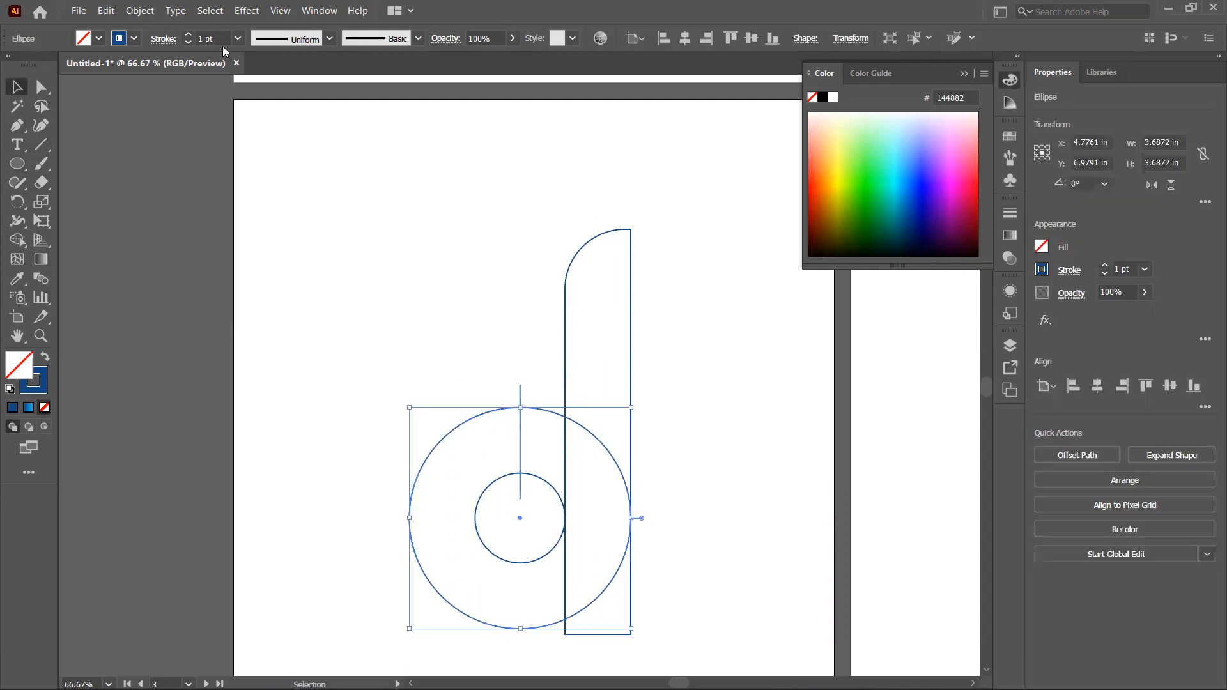
left_click(109, 11)
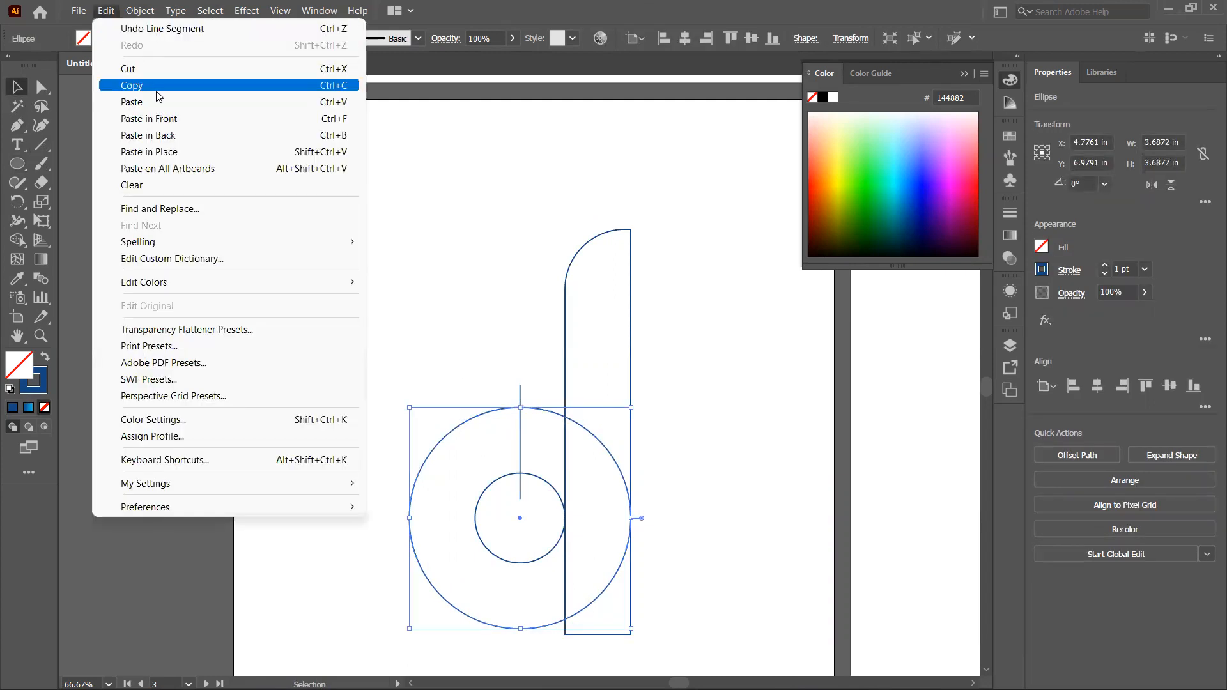
left_click(156, 90)
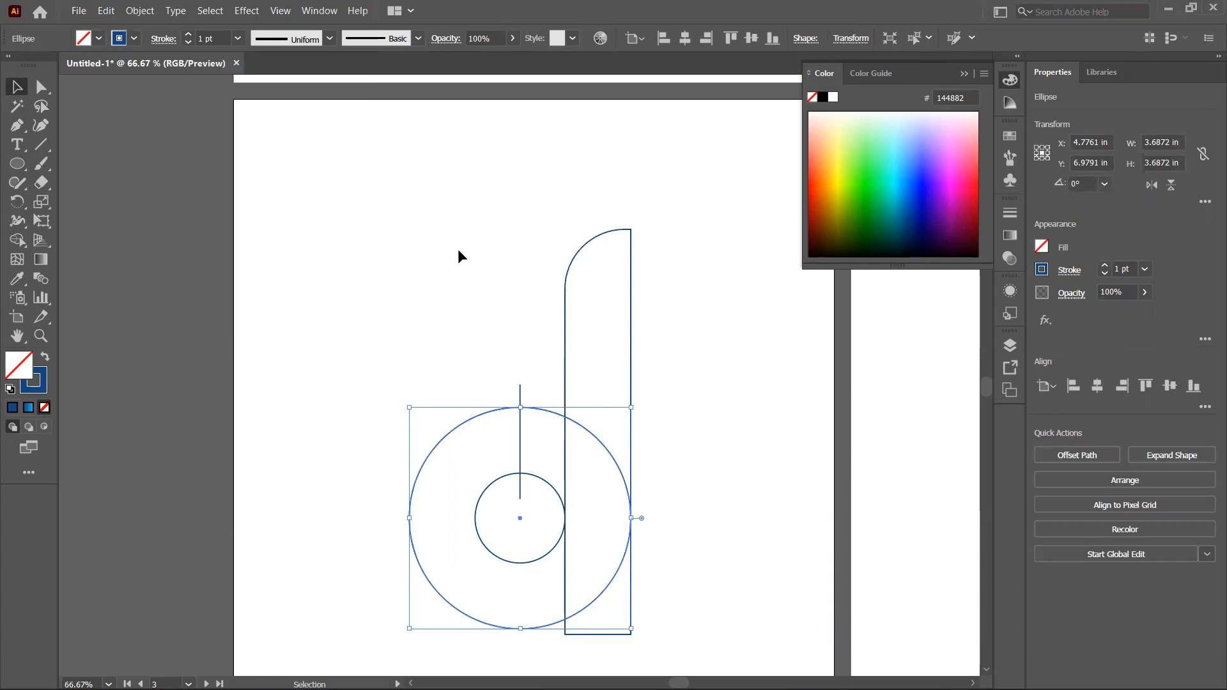
Step: Select all shapes and with the Shape Builder split the ring at the line, removing the line's stray segments
left_click_drag(336, 239, 710, 605)
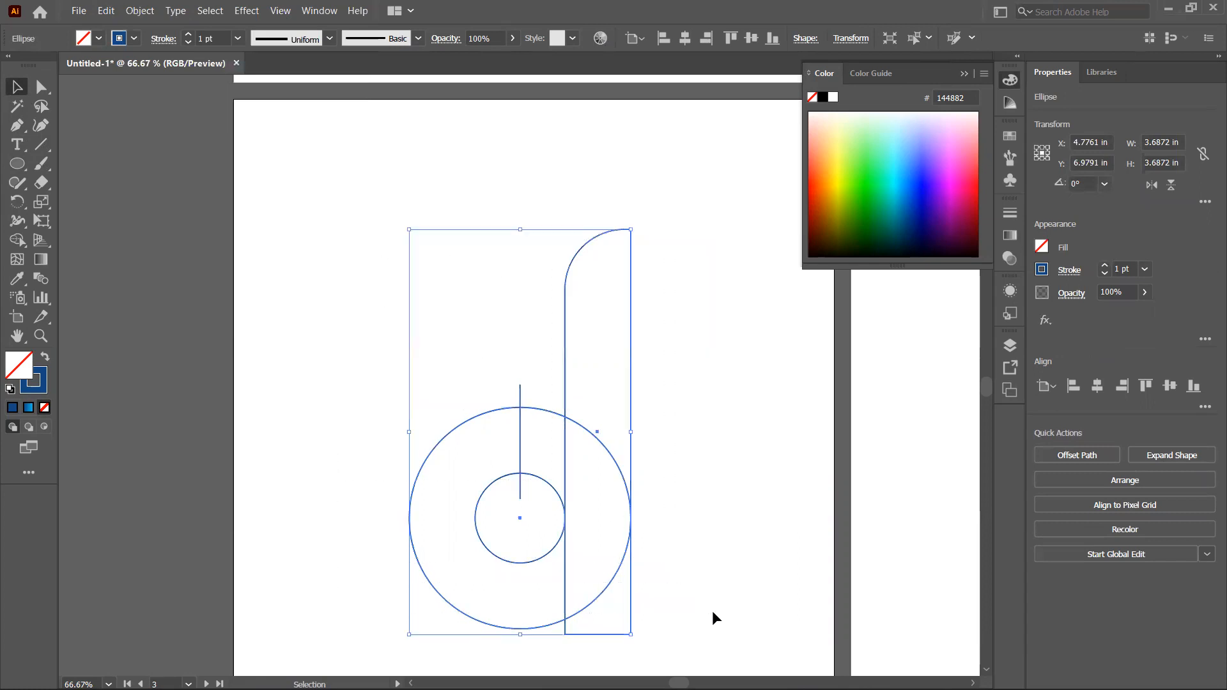
left_click(17, 241)
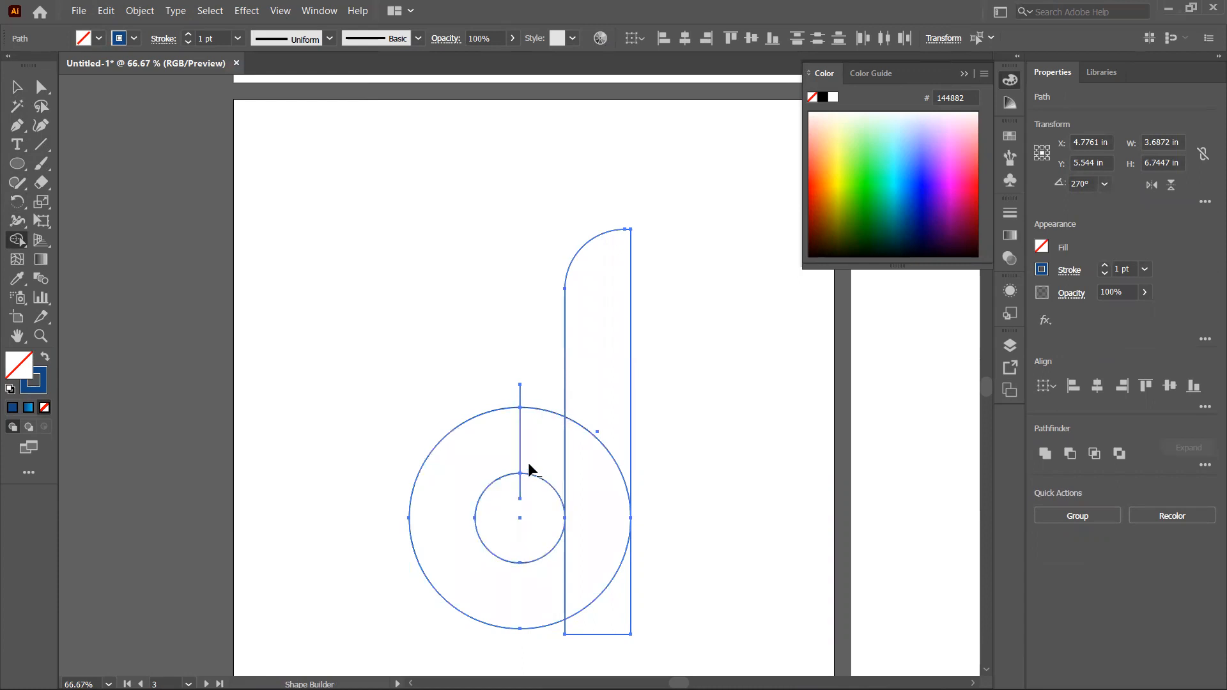
mouse_move(546, 394)
left_mouse_down()
mouse_move(539, 520)
mouse_move(512, 543)
left_mouse_up()
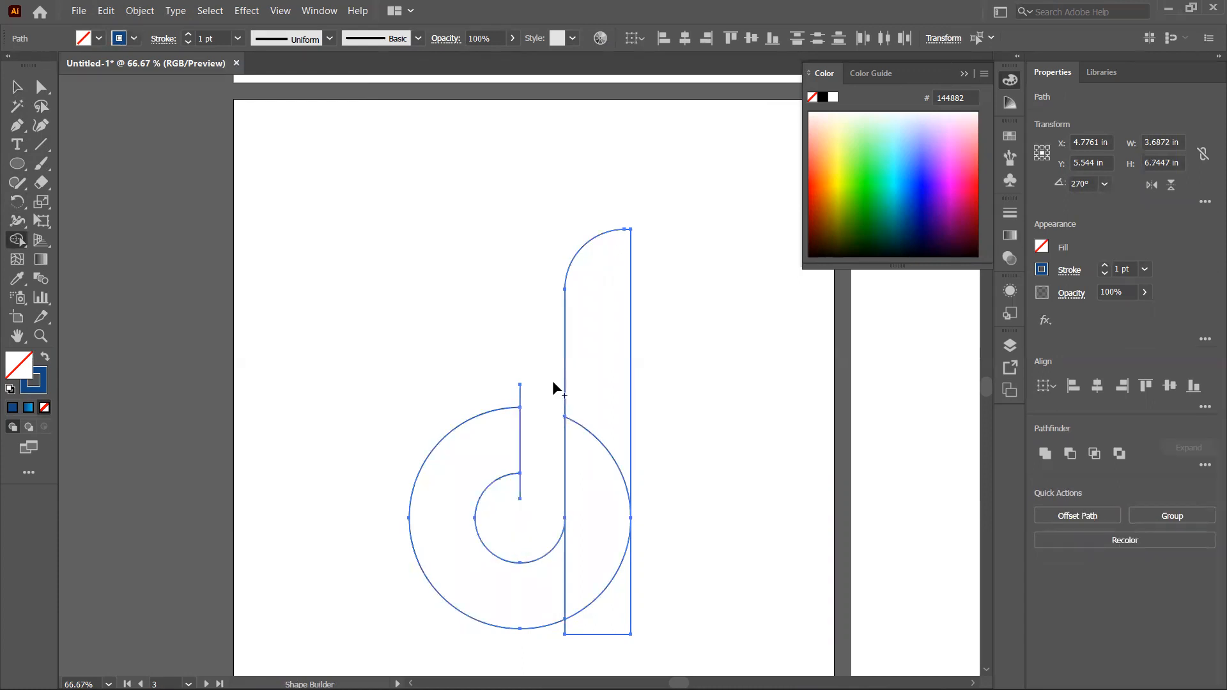
left_click(519, 393, "alt")
left_click(519, 485, "alt")
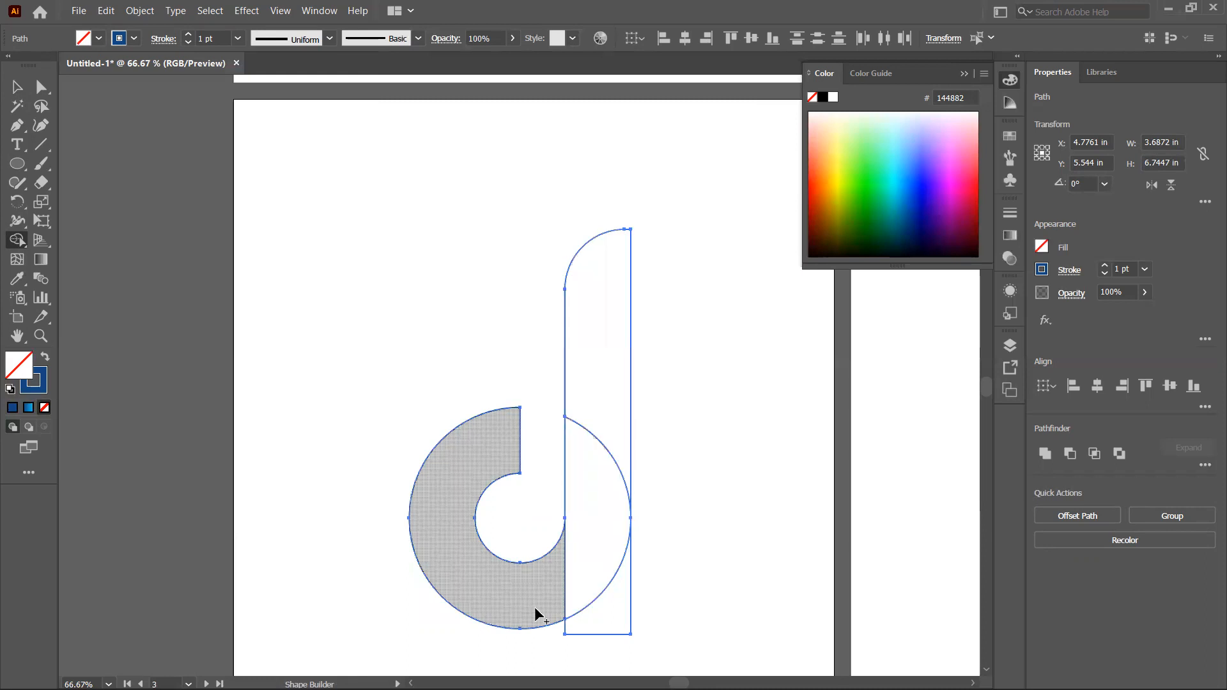
Step: Merge the ring's right half with the stem into one d shape using the Shape Builder
mouse_move(599, 400)
left_mouse_down()
mouse_move(599, 552)
mouse_move(554, 597)
mouse_move(483, 600)
left_mouse_up()
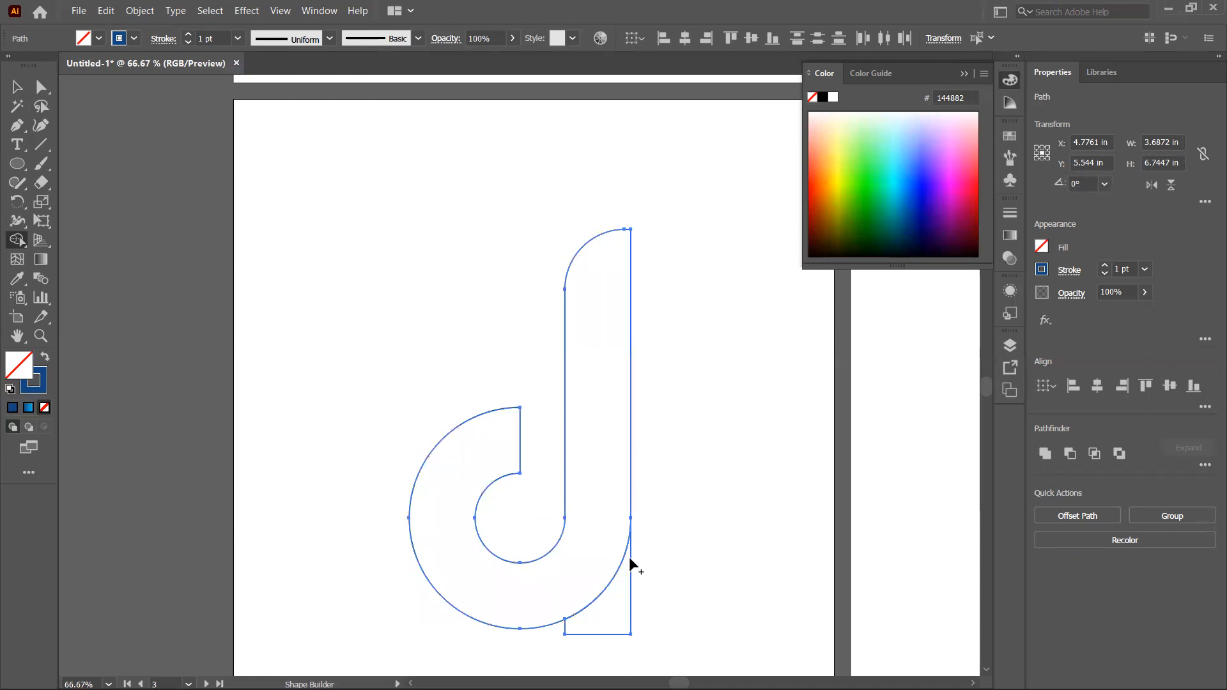
left_click(606, 619)
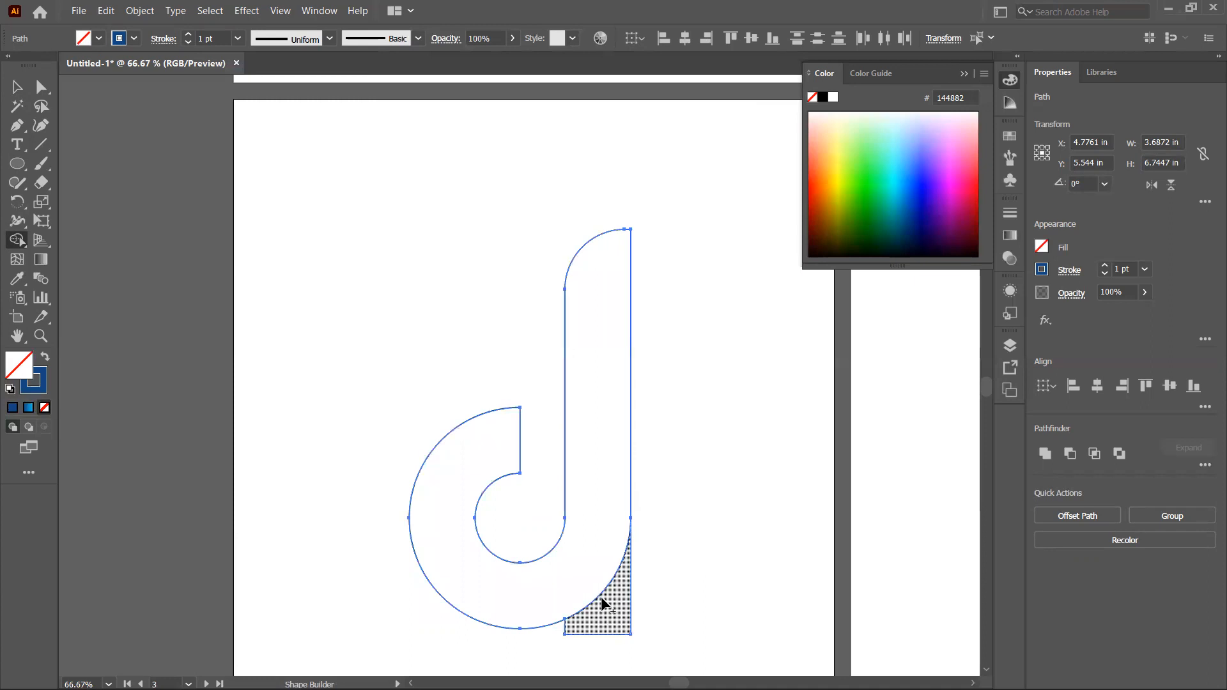
key("v")
left_click(662, 573)
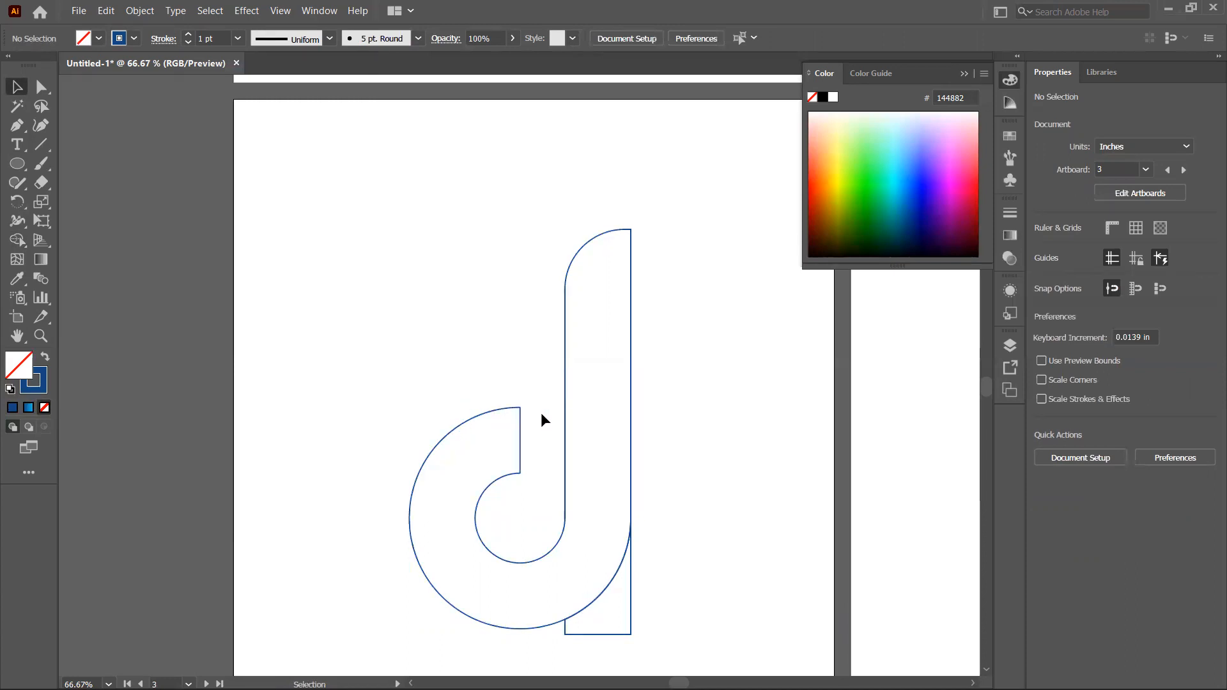
Step: Paste the copied circle in place and rotate it about 3.9° around its right-edge point
left_click(106, 11)
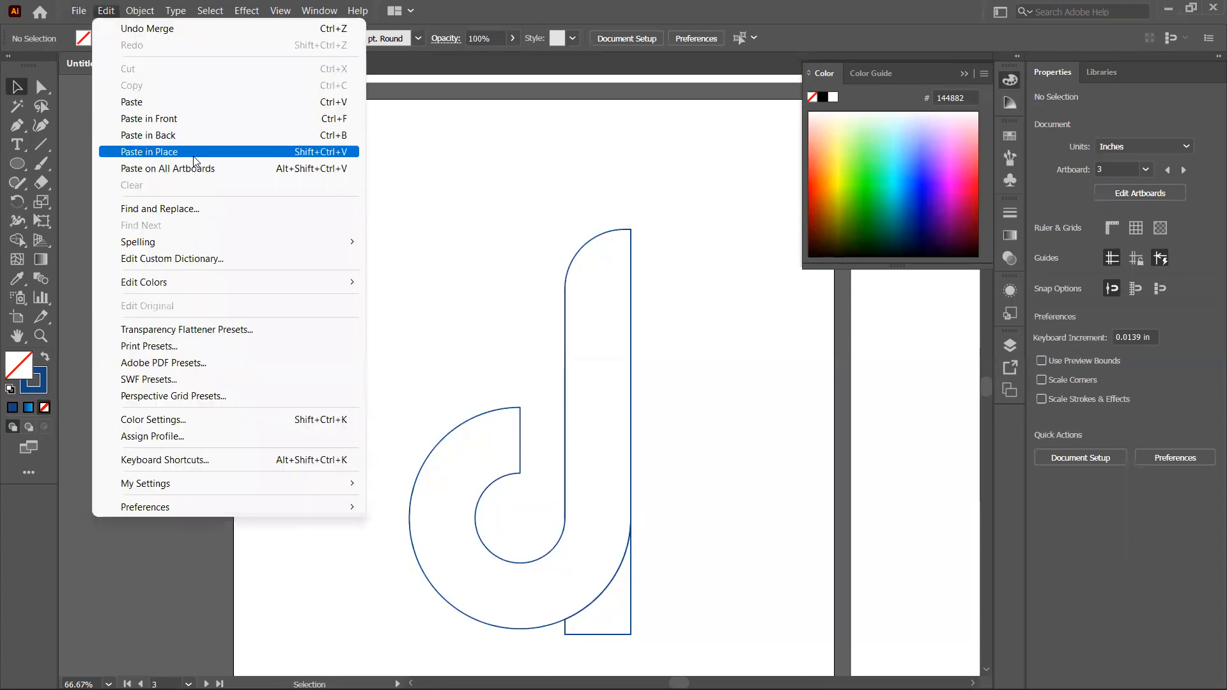
left_click(193, 154)
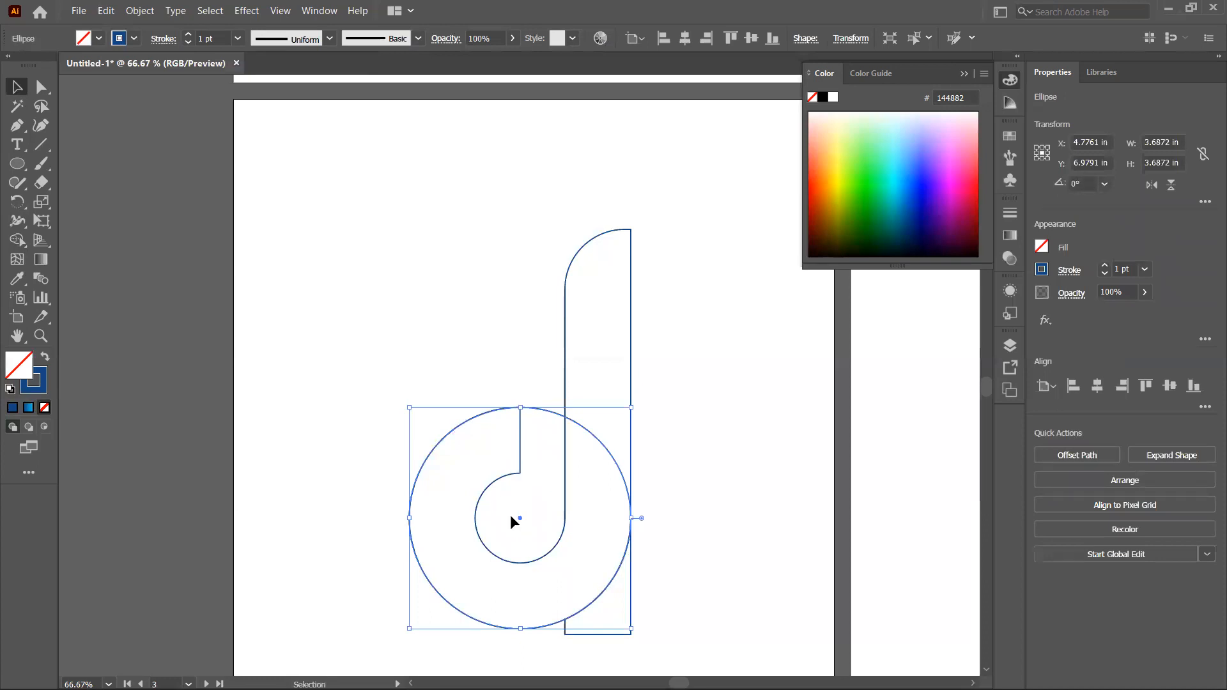
left_click(21, 208)
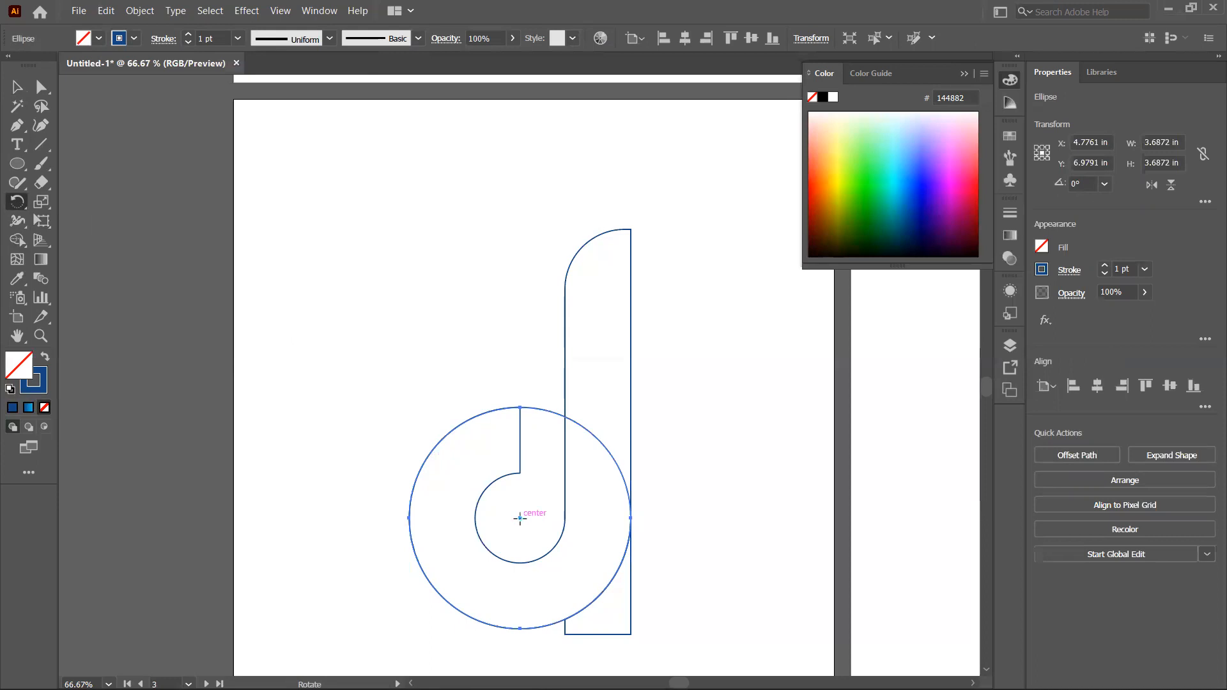
left_click(630, 518)
left_click_drag(445, 503, 450, 520)
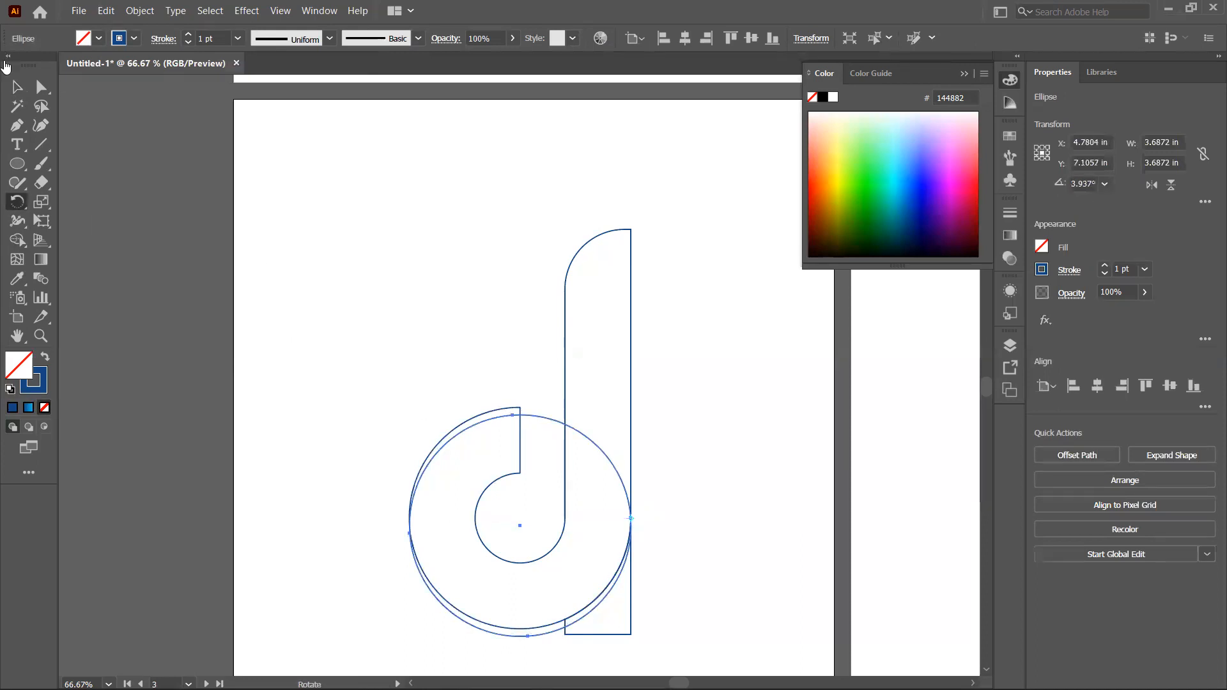
left_click(24, 88)
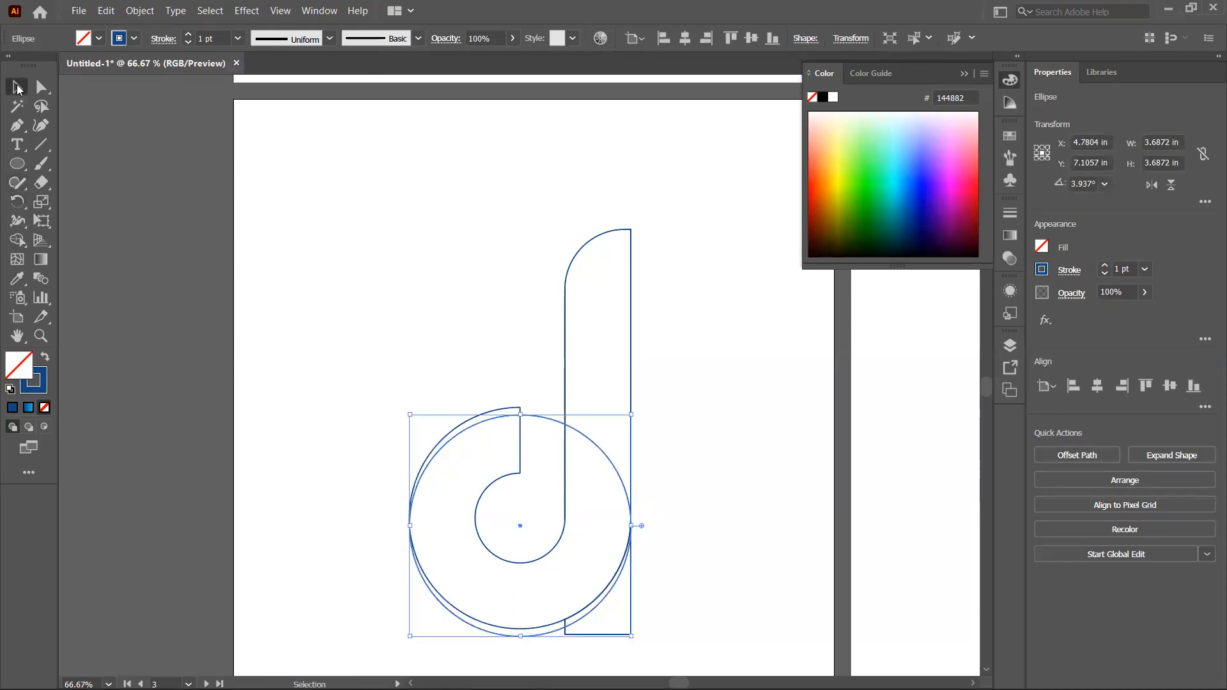
Step: Split off the sliver between the rotated circle and the ring with the Shape Builder, then delete the rotated circle
left_click_drag(369, 323, 707, 578)
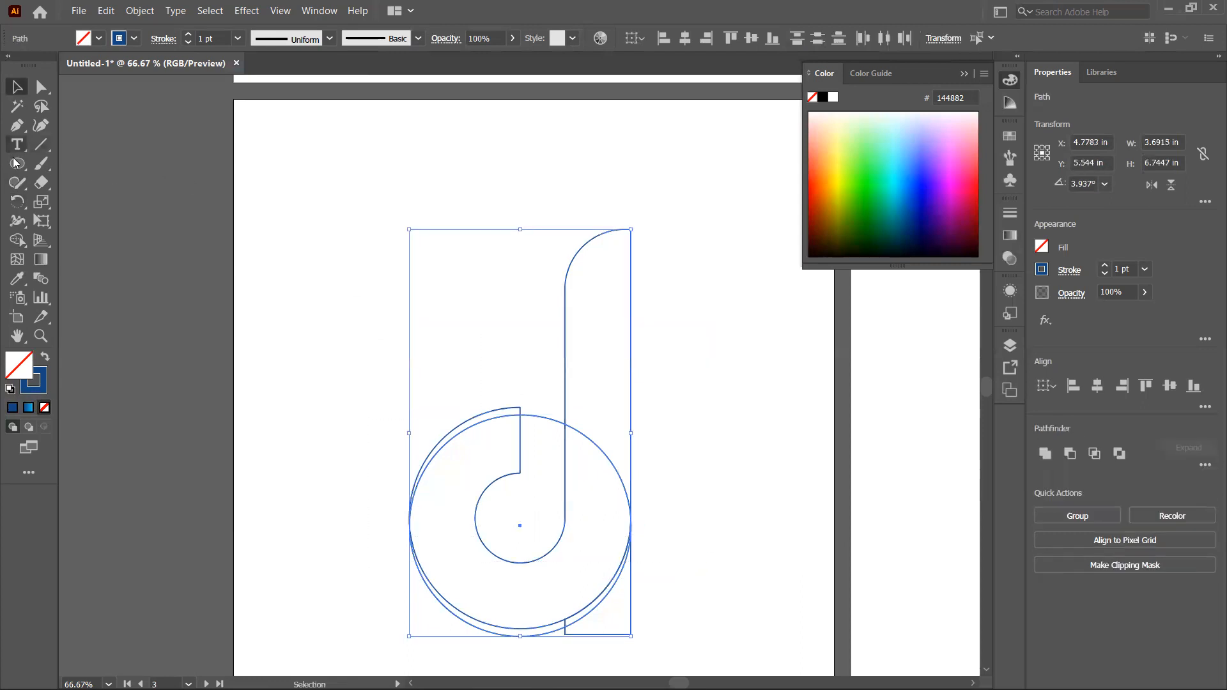
left_click(17, 241)
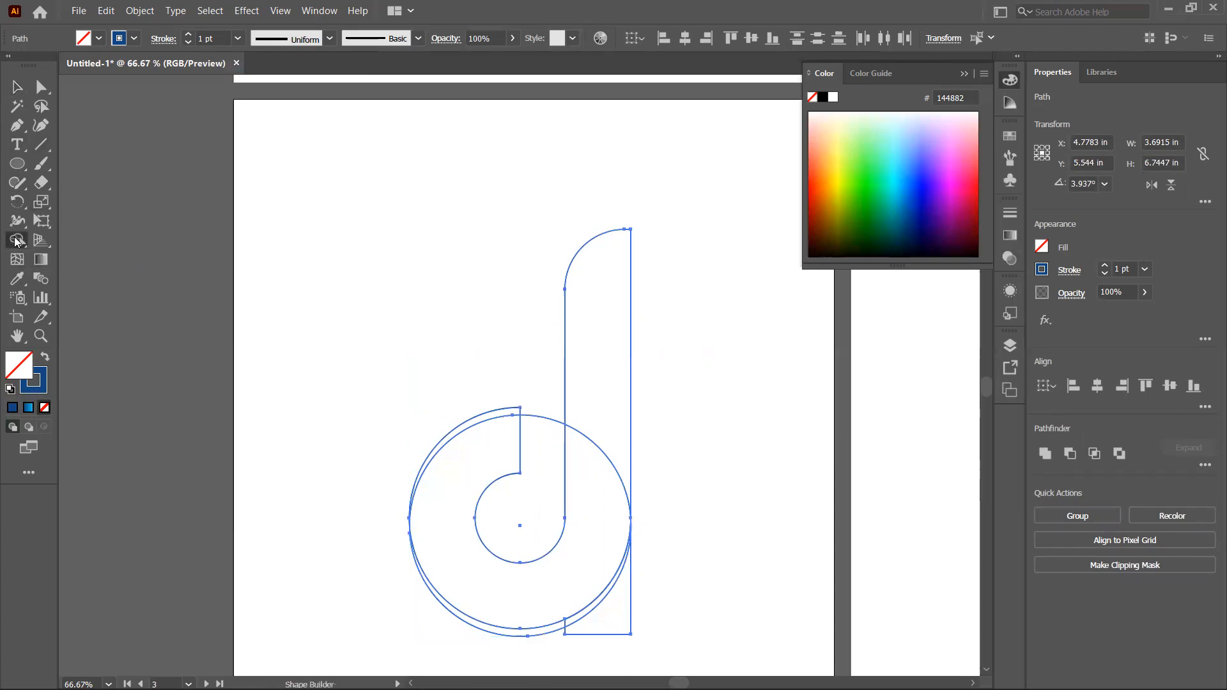
left_click(578, 623)
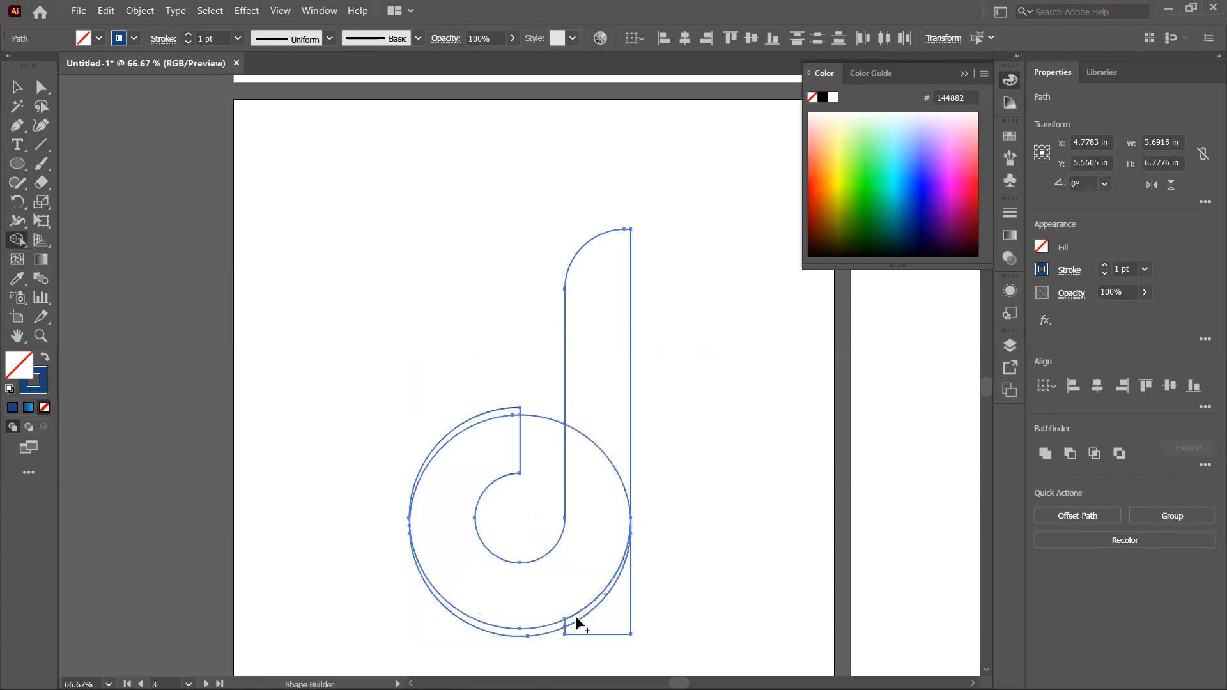
left_click(14, 88)
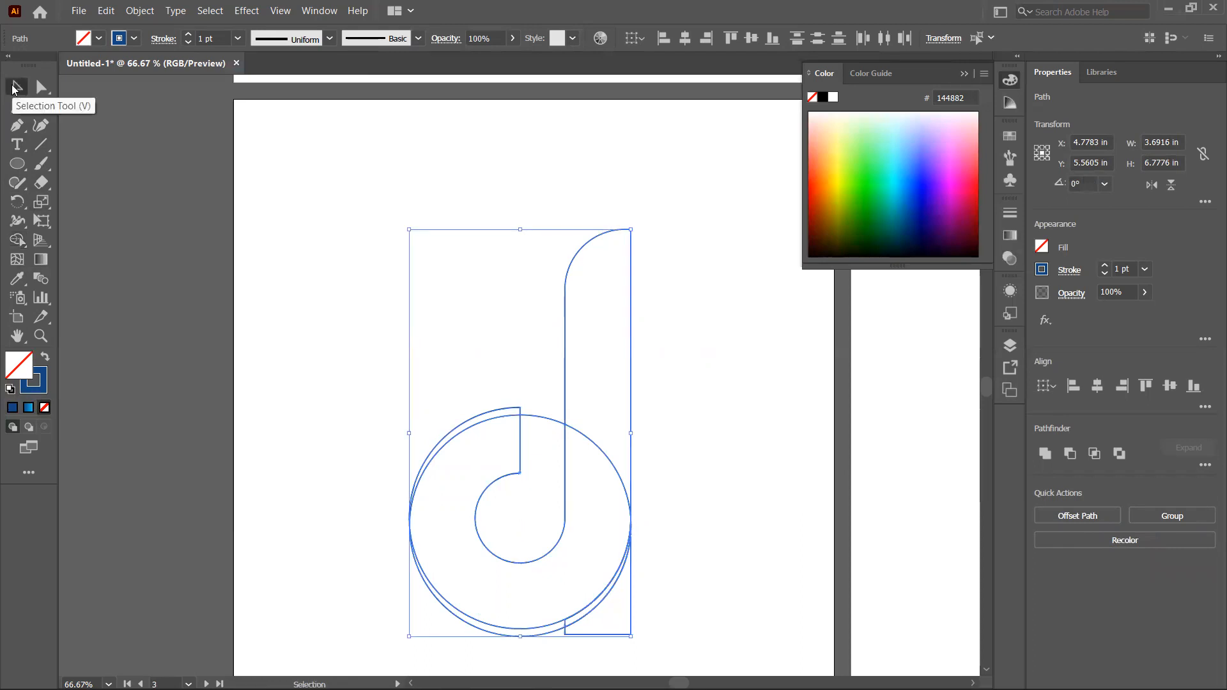
left_click(314, 261)
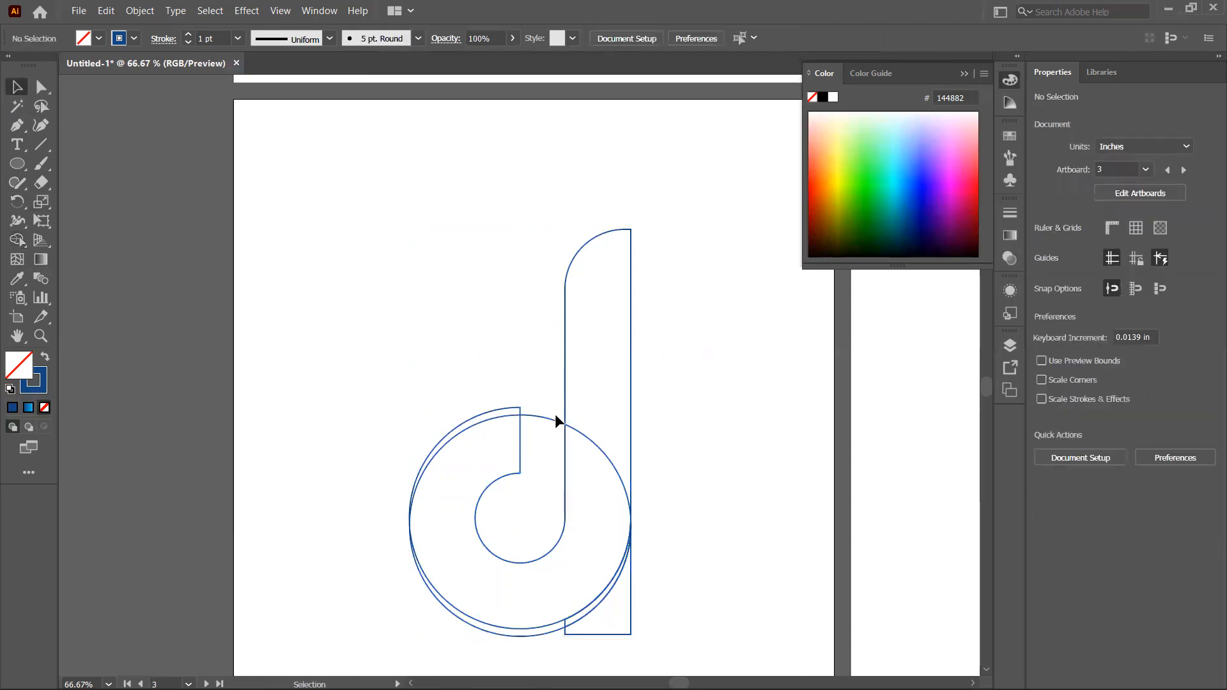
left_click(553, 421)
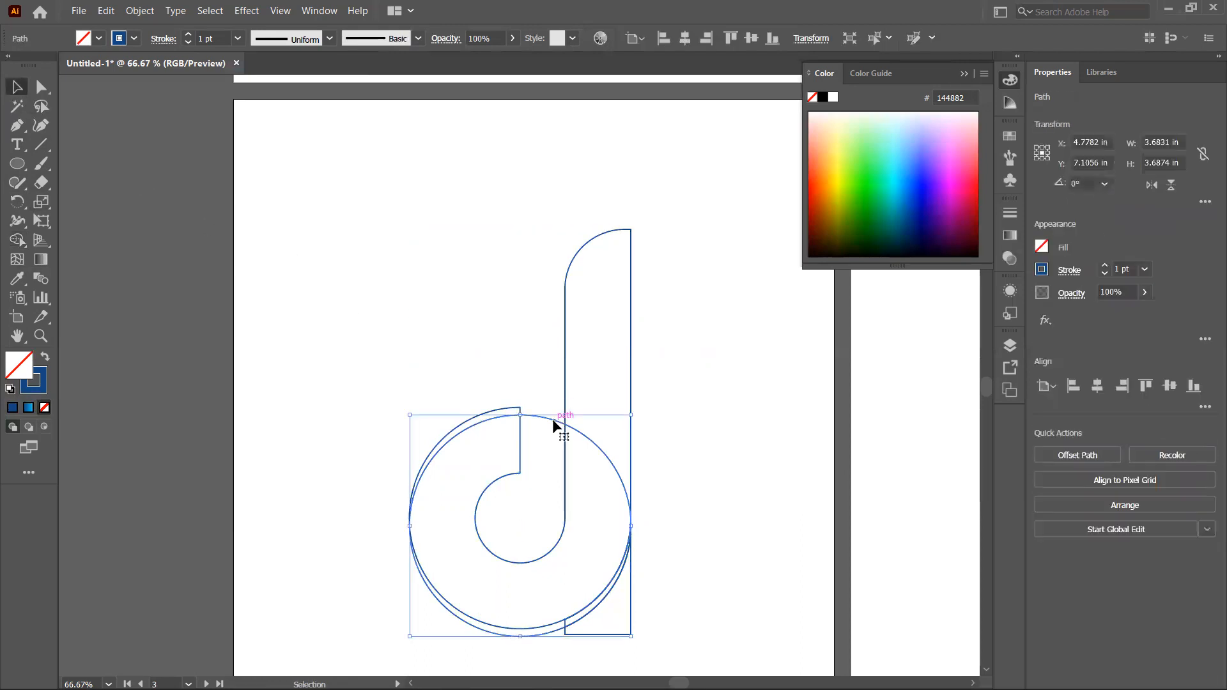
key("Delete")
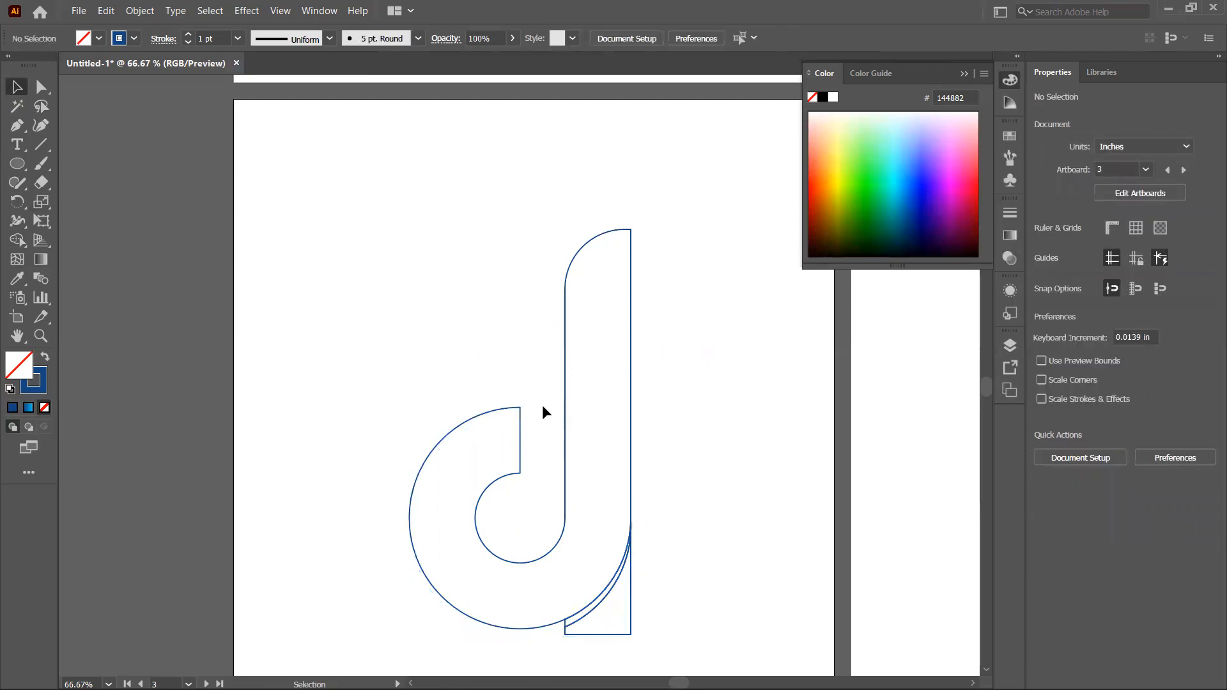
Step: Fill the d shape with the default blue gradient
left_click_drag(443, 367, 719, 610)
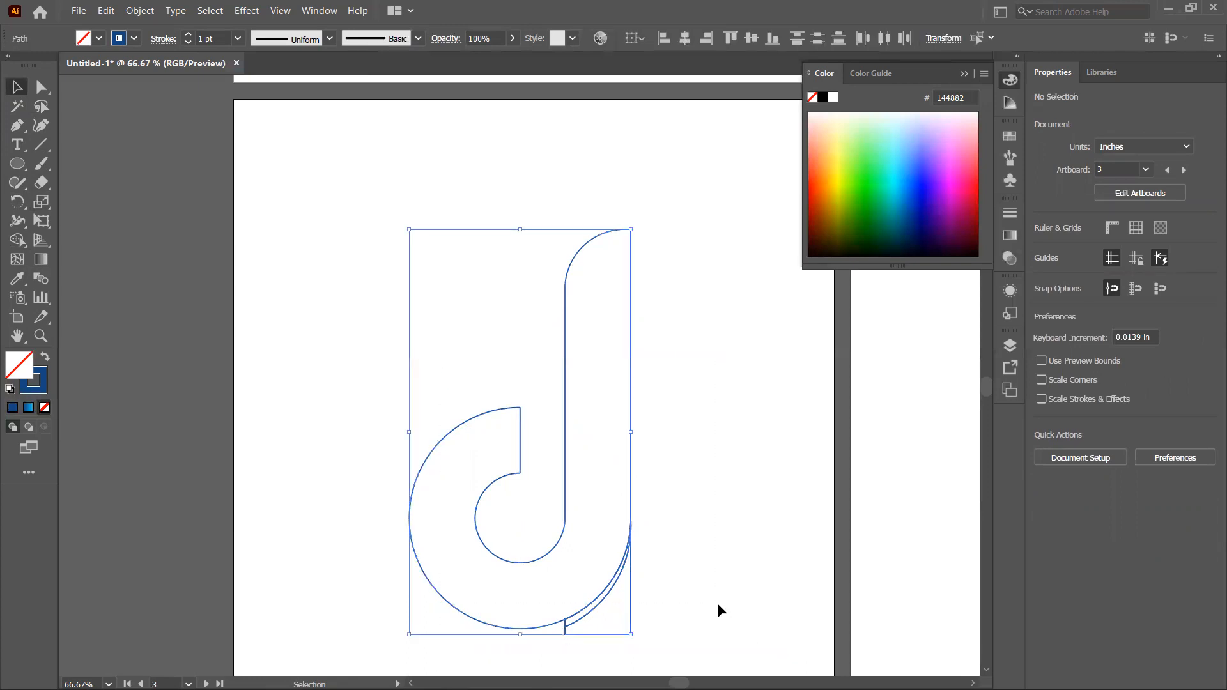
left_click(726, 389)
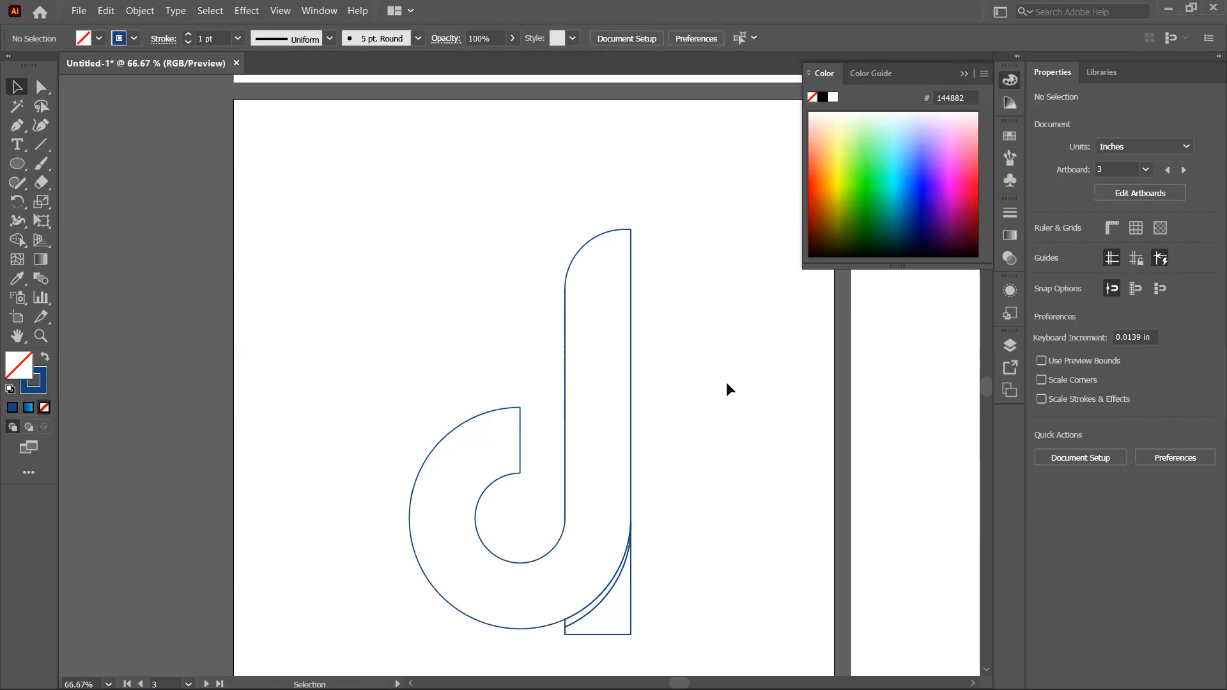
left_click(586, 240)
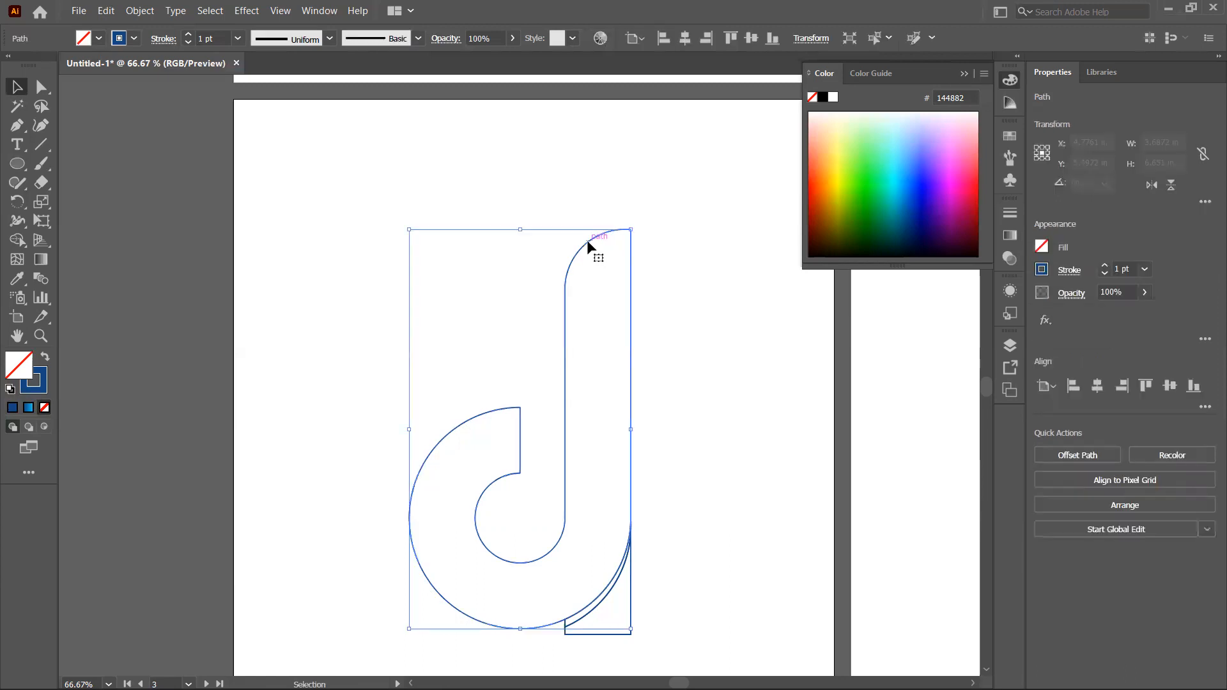
left_click(33, 407)
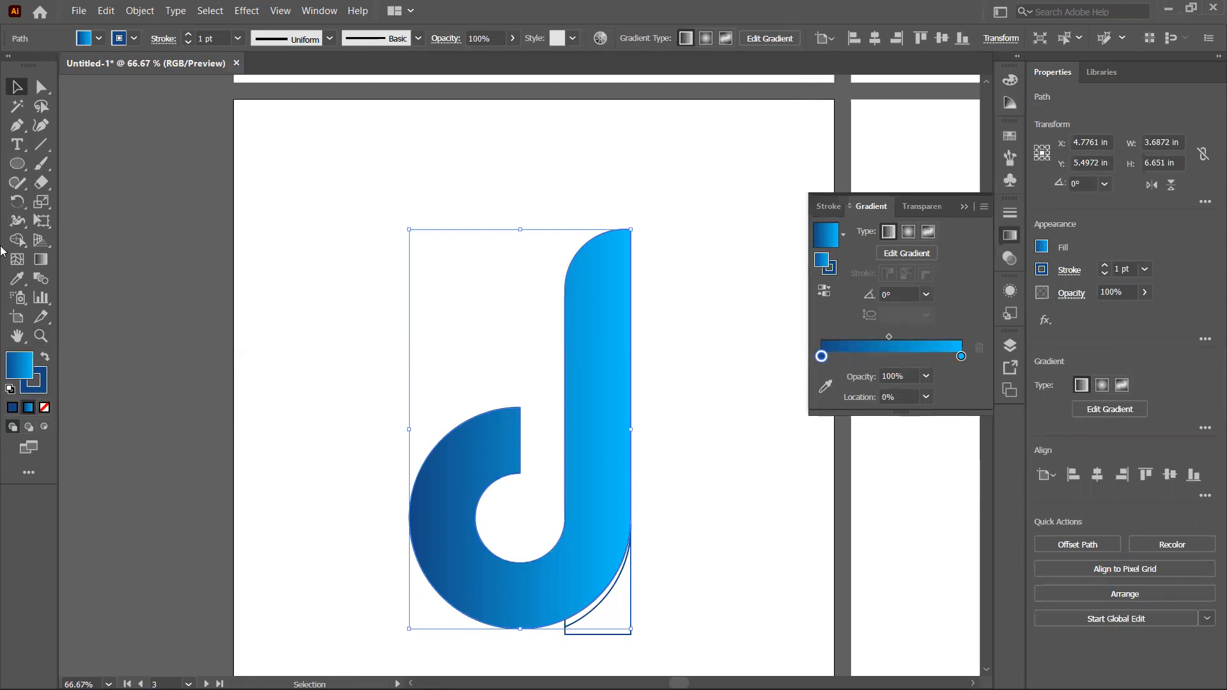
Step: Adjust the gradient to run diagonally across the d from lower left to upper right at about 26.6°
left_click(41, 259)
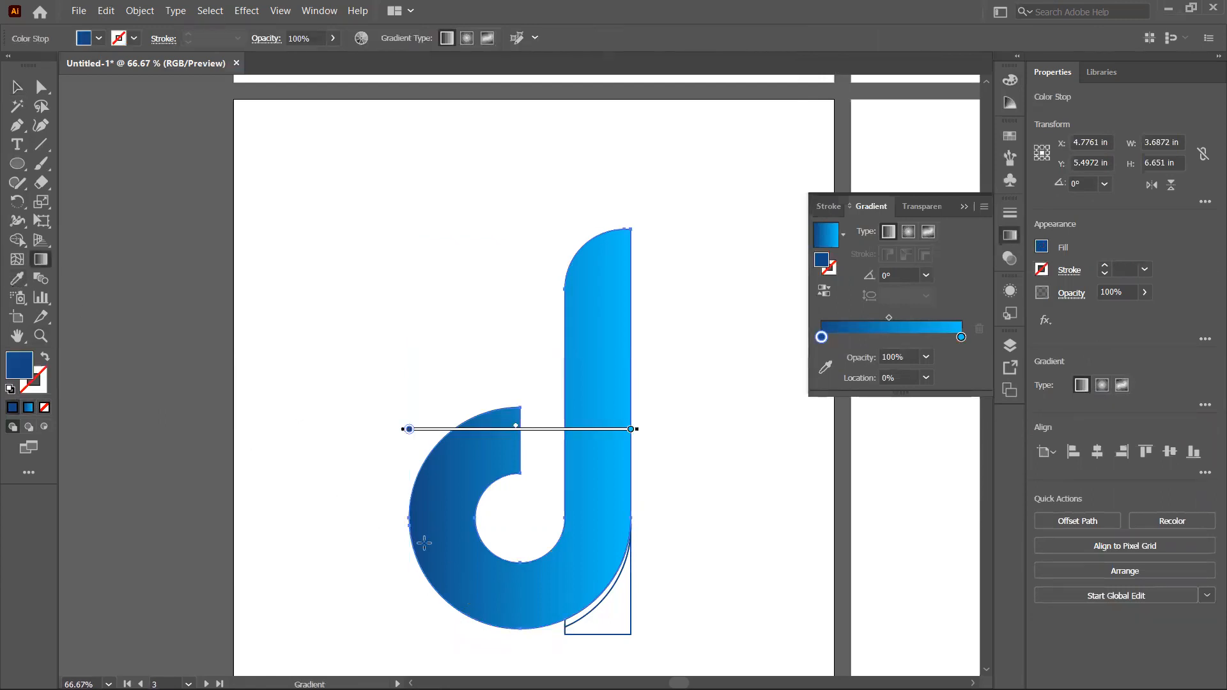
mouse_move(424, 543)
left_mouse_down()
mouse_move(603, 364)
mouse_move(658, 358)
mouse_move(636, 400)
mouse_move(656, 386)
mouse_move(639, 370)
mouse_move(673, 354)
left_mouse_up()
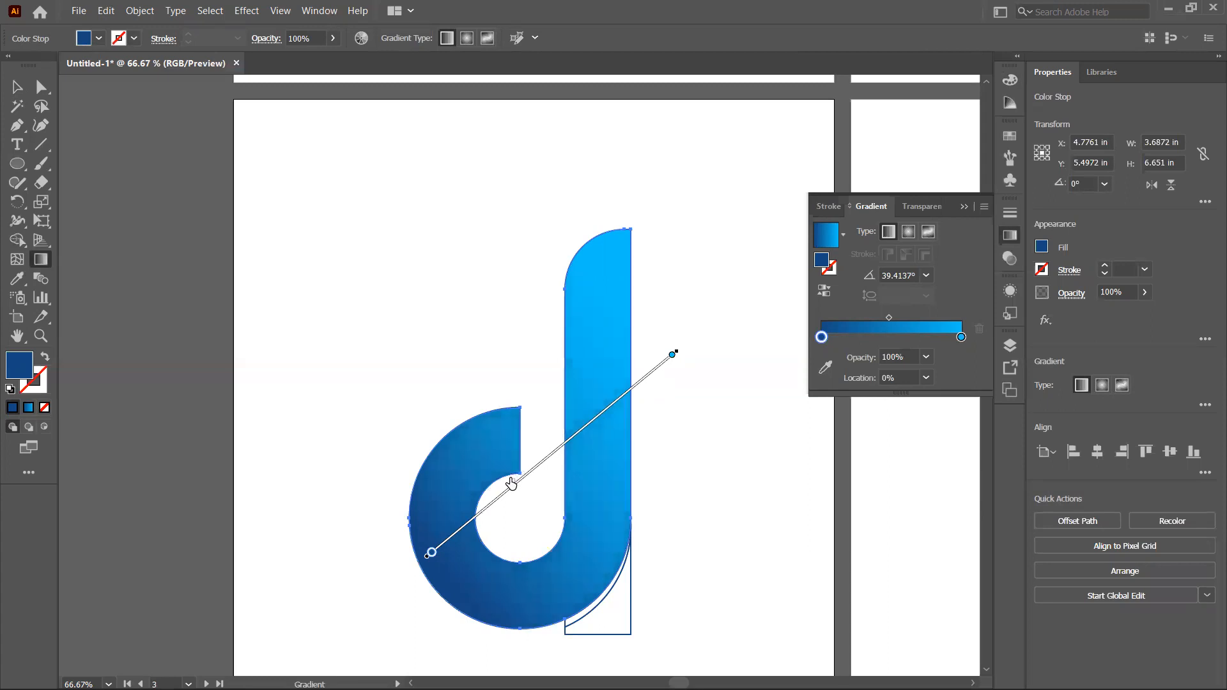
left_click_drag(511, 484, 504, 495)
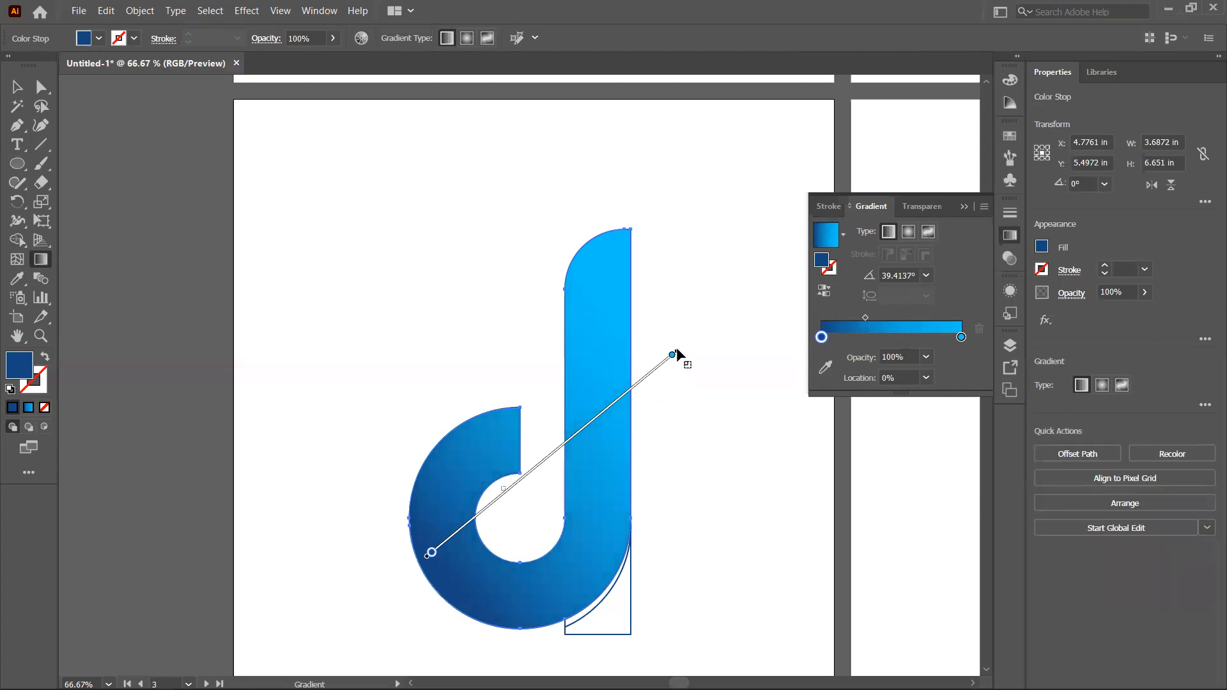
left_click_drag(679, 355, 693, 420)
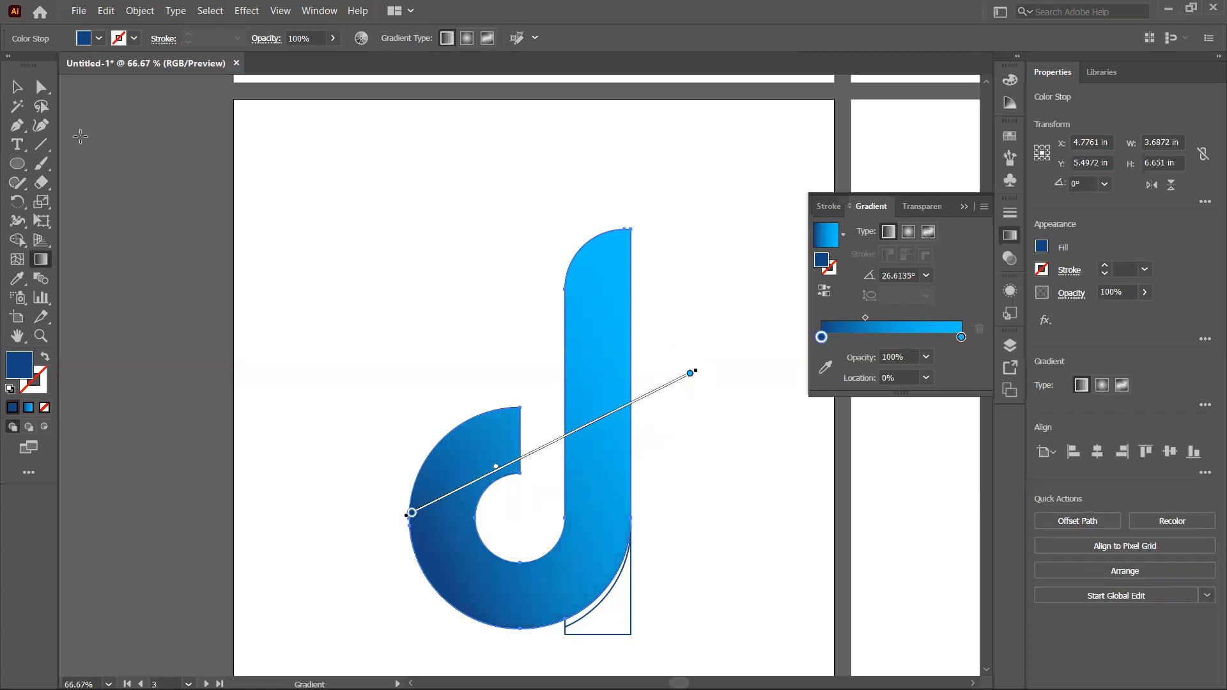
Step: Eyedrop the d's gradient onto the leftover corner piece below the bowl and redraw its gradient diagonally upward to the right
left_click(17, 87)
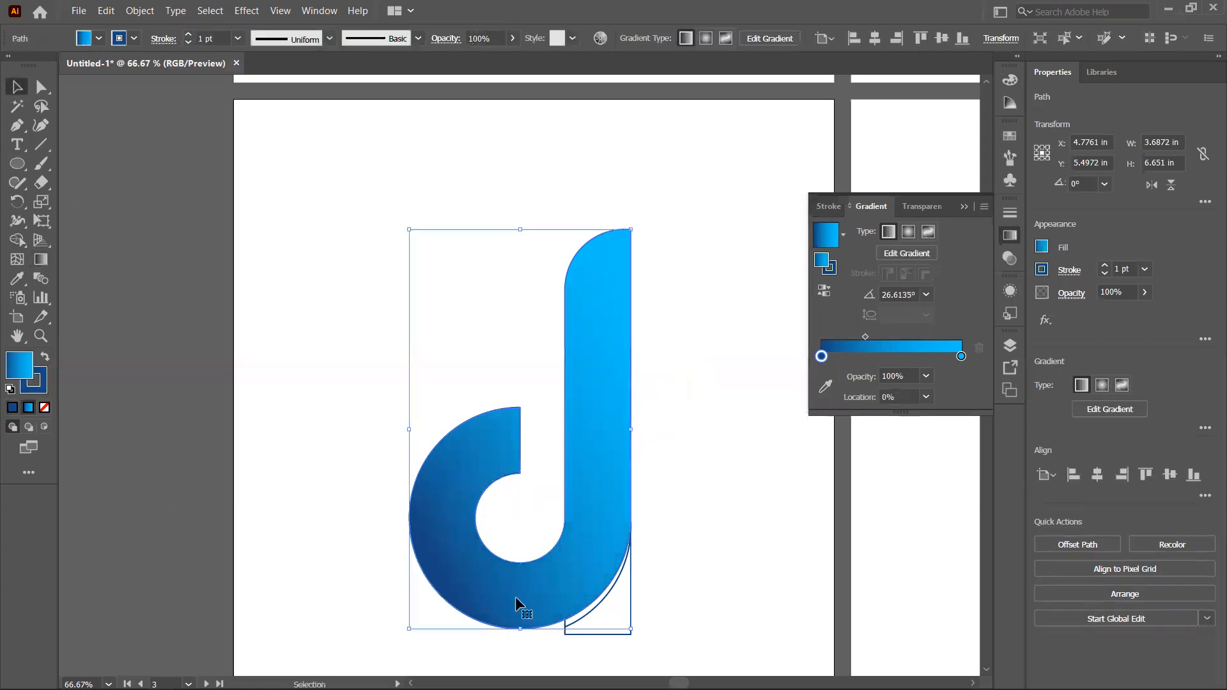
left_click(674, 633)
left_click(615, 635)
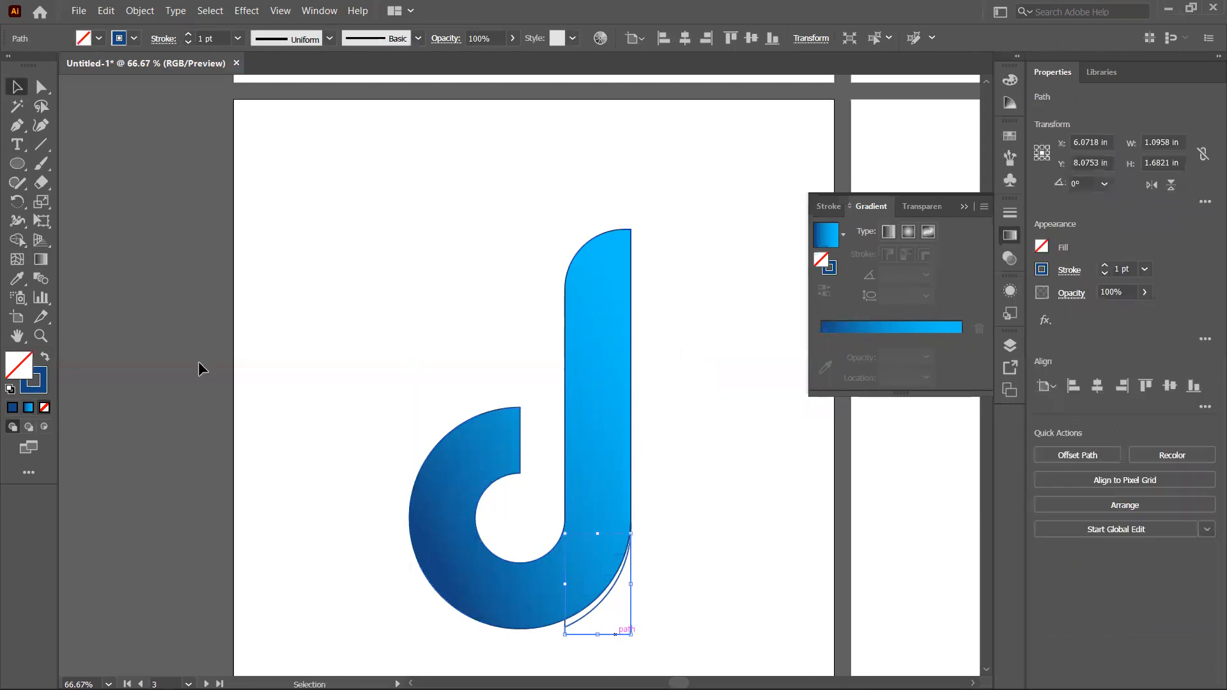
left_click(17, 279)
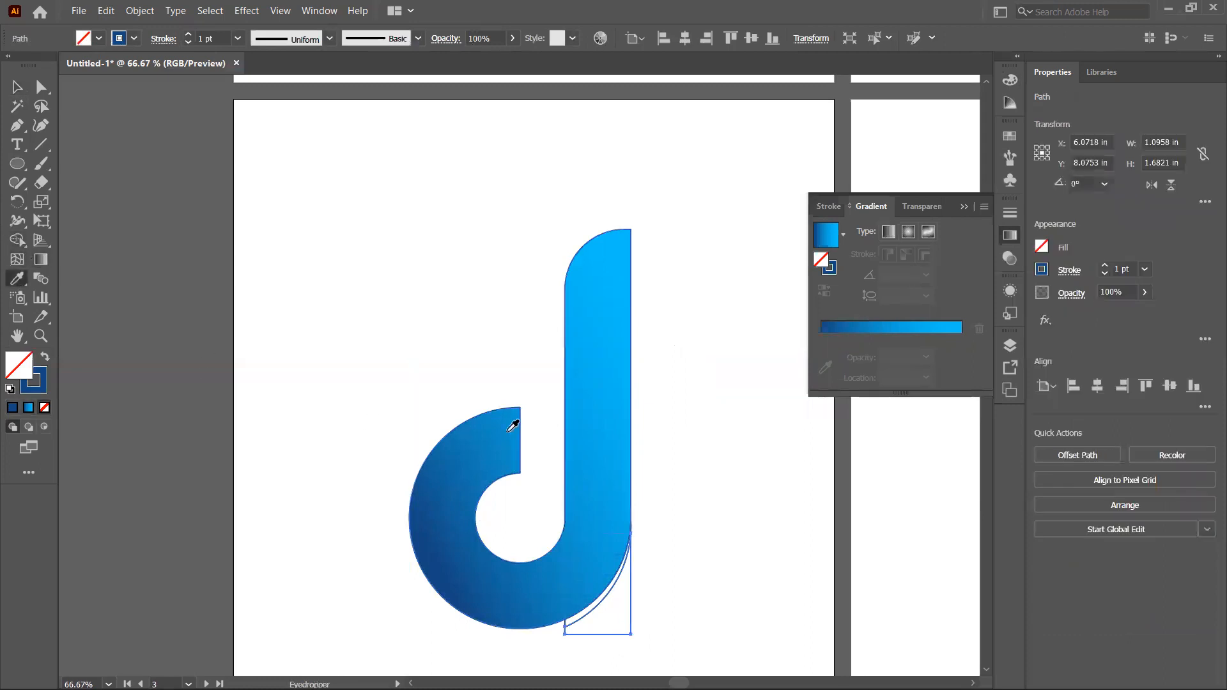
left_click(613, 427)
left_click(39, 264)
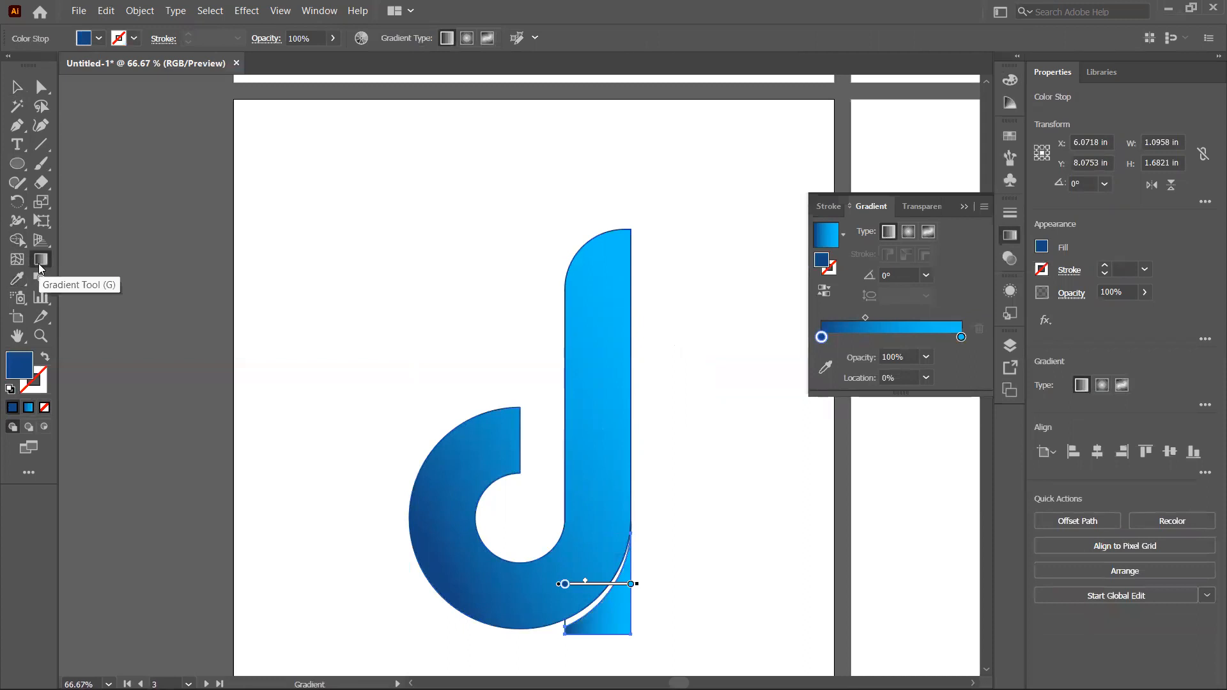
left_click_drag(579, 629, 718, 531)
left_click(17, 86)
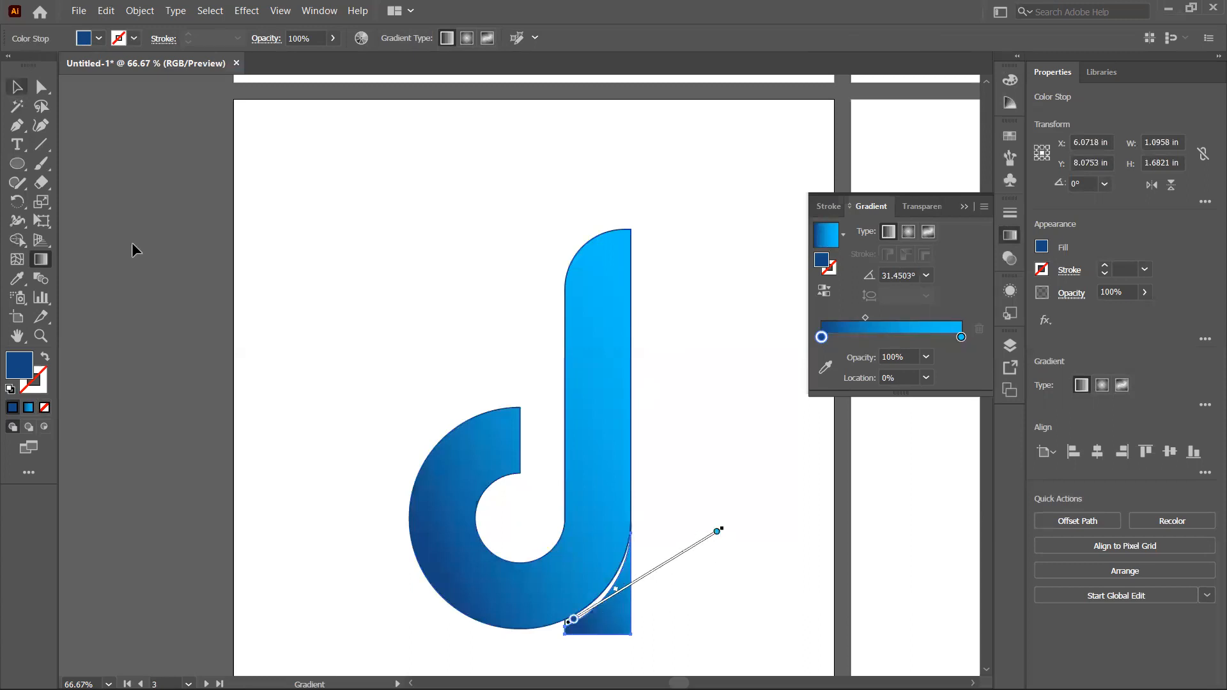
left_click(735, 605)
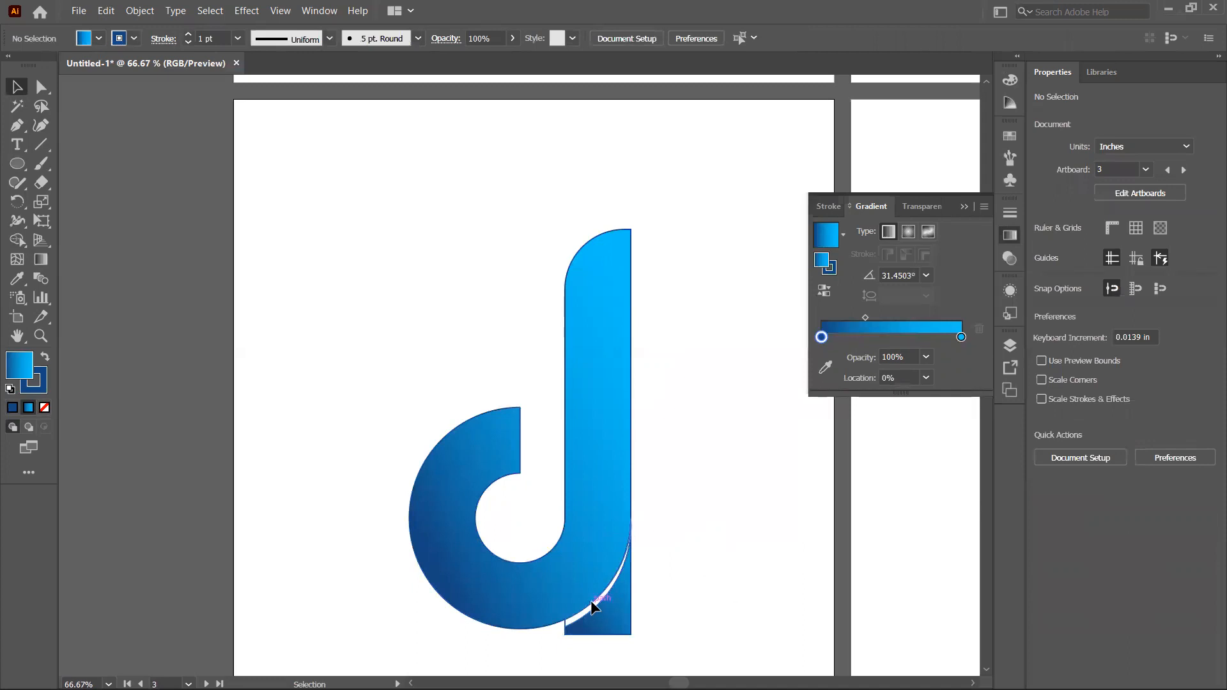
Step: Fill the thin sliver along the bowl's lower right edge with dark navy 051C30 and no stroke
left_click(590, 600)
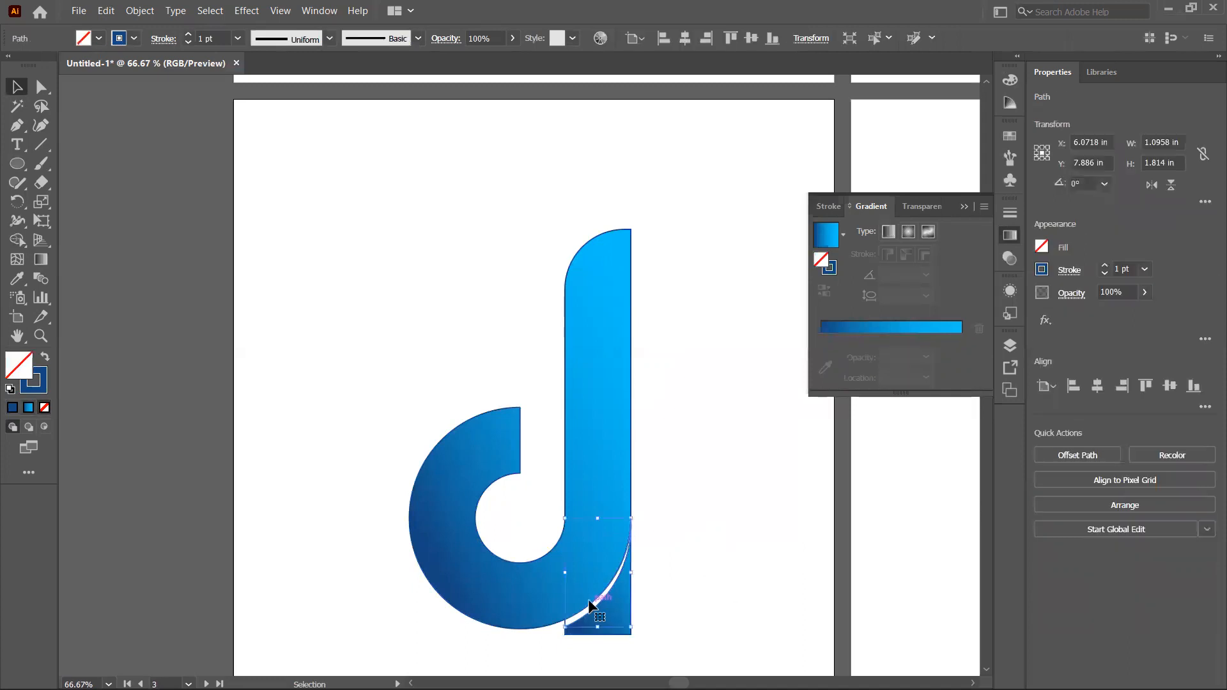
left_click(45, 357)
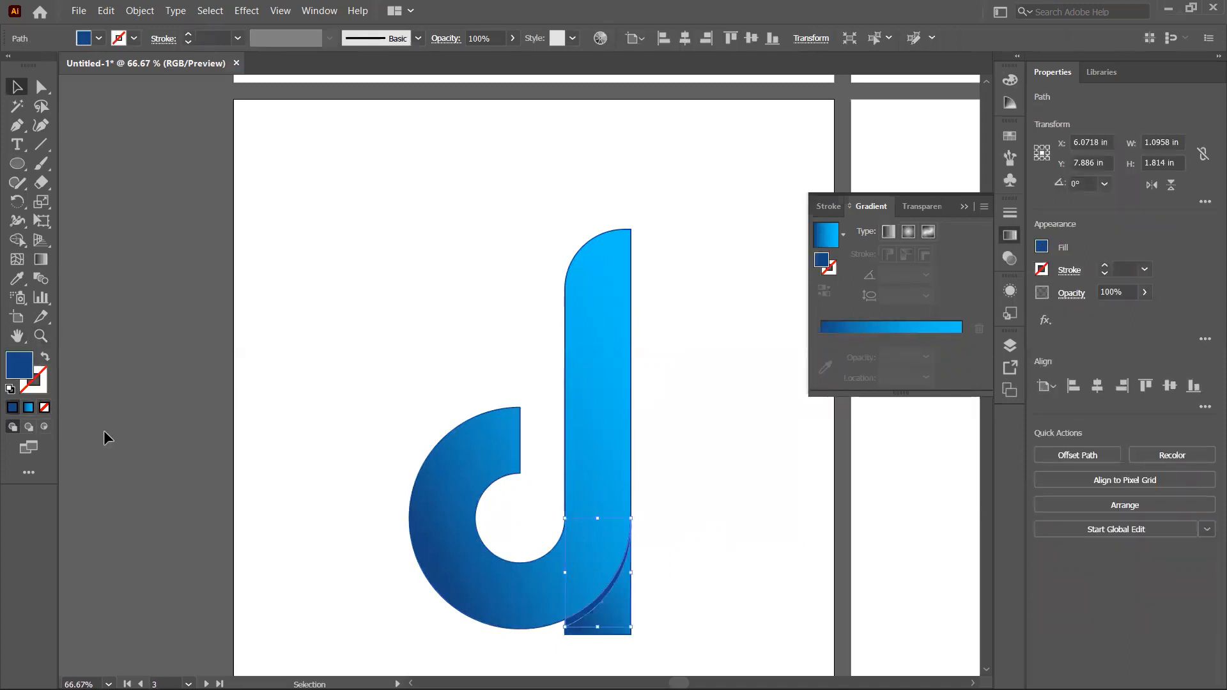
double_click(19, 366)
type("072138")
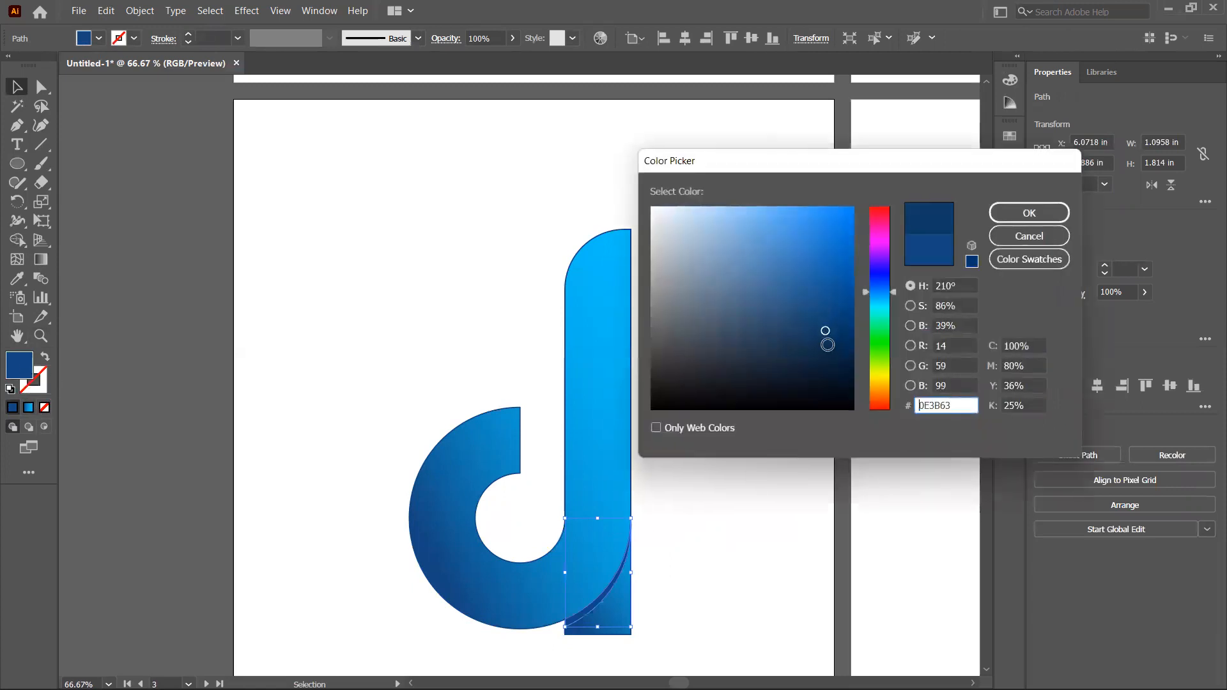
left_click_drag(830, 364, 831, 372)
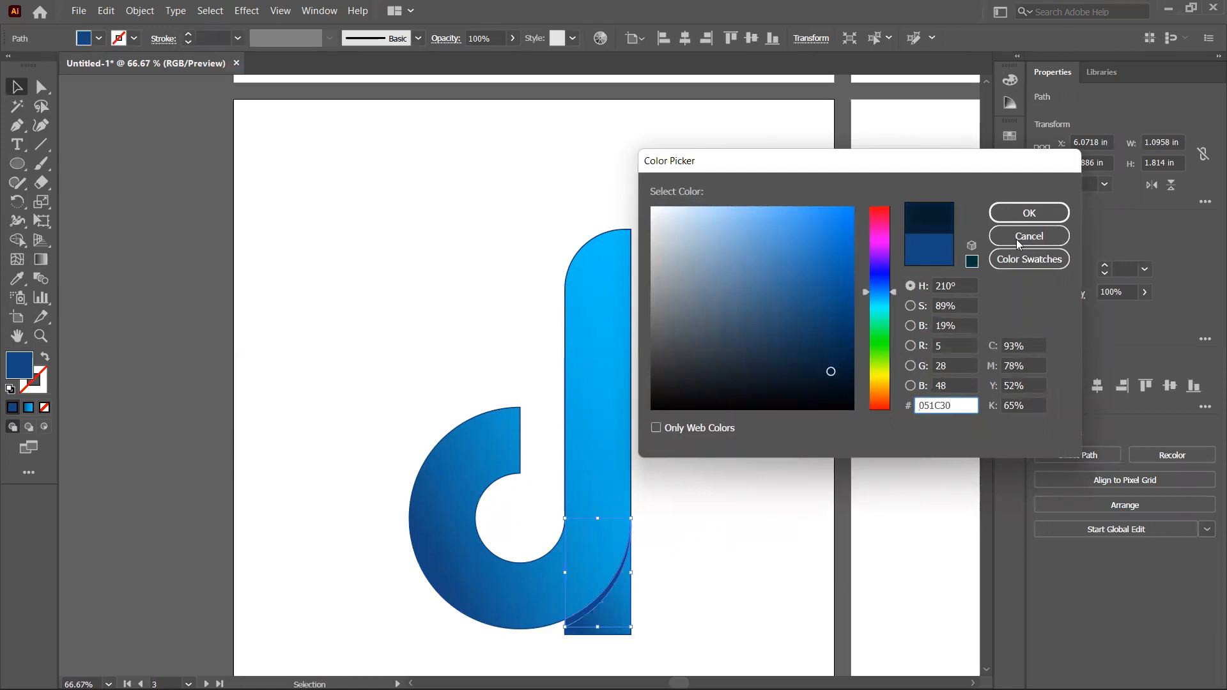
left_click(1029, 213)
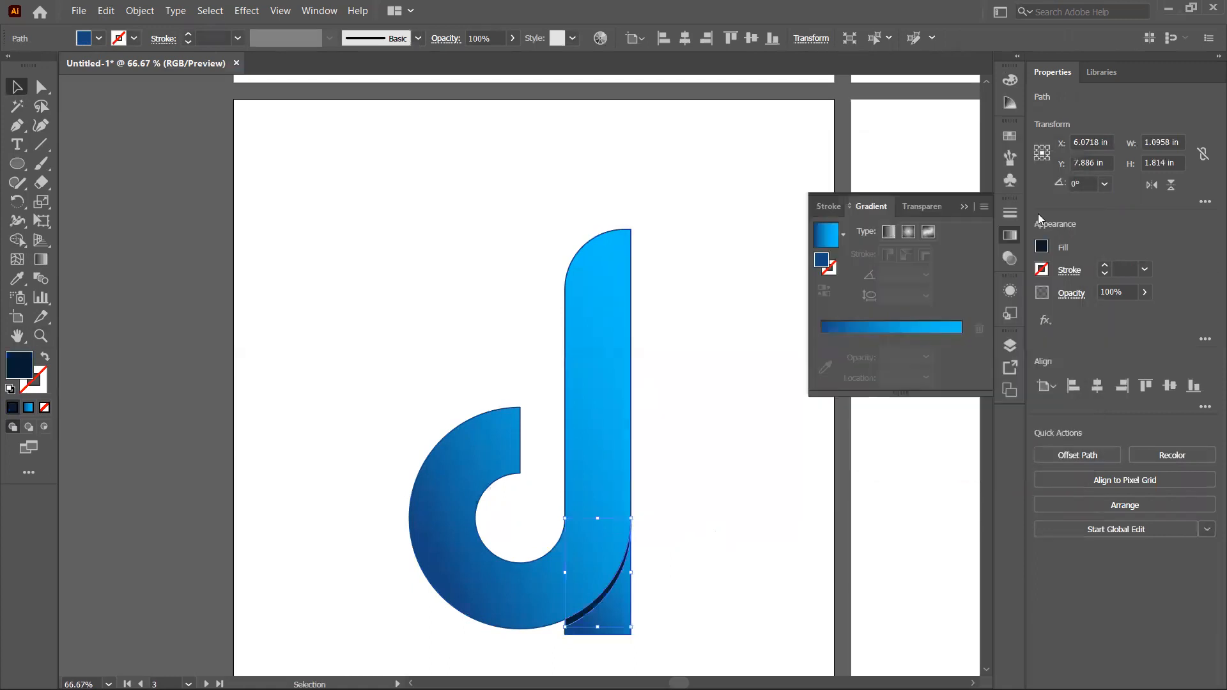
left_click(462, 276)
Step: Select every part of the d and set the stroke to None
left_click_drag(369, 244, 706, 611)
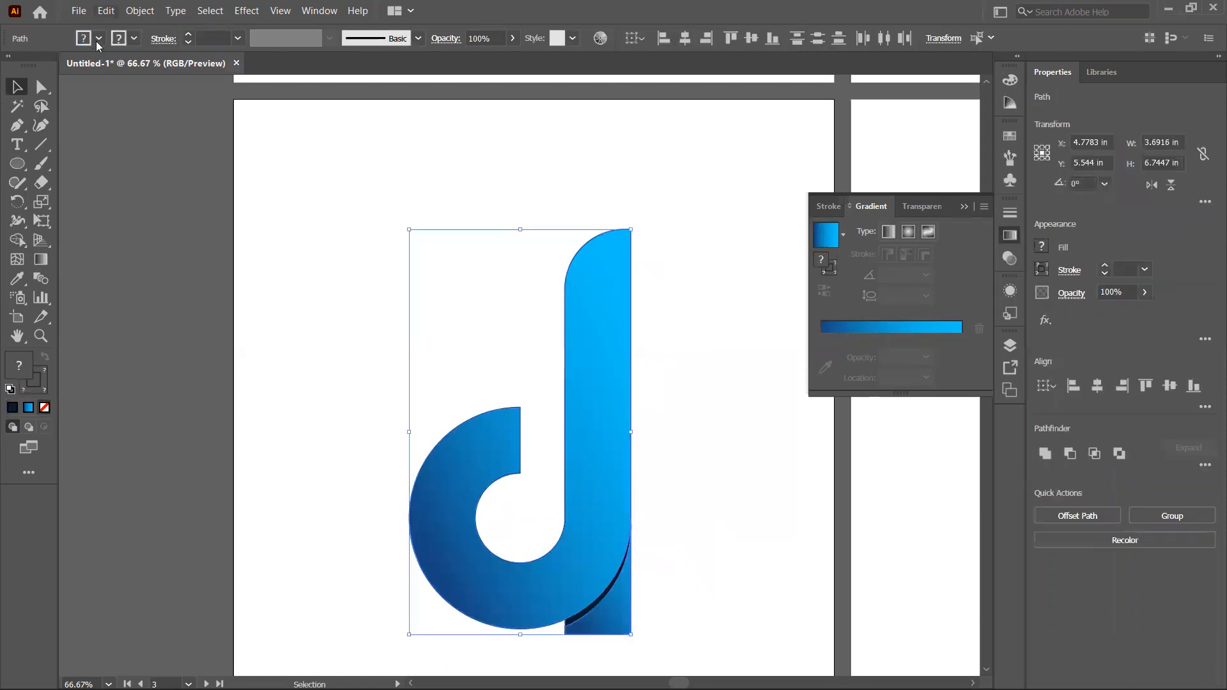
left_click(134, 40)
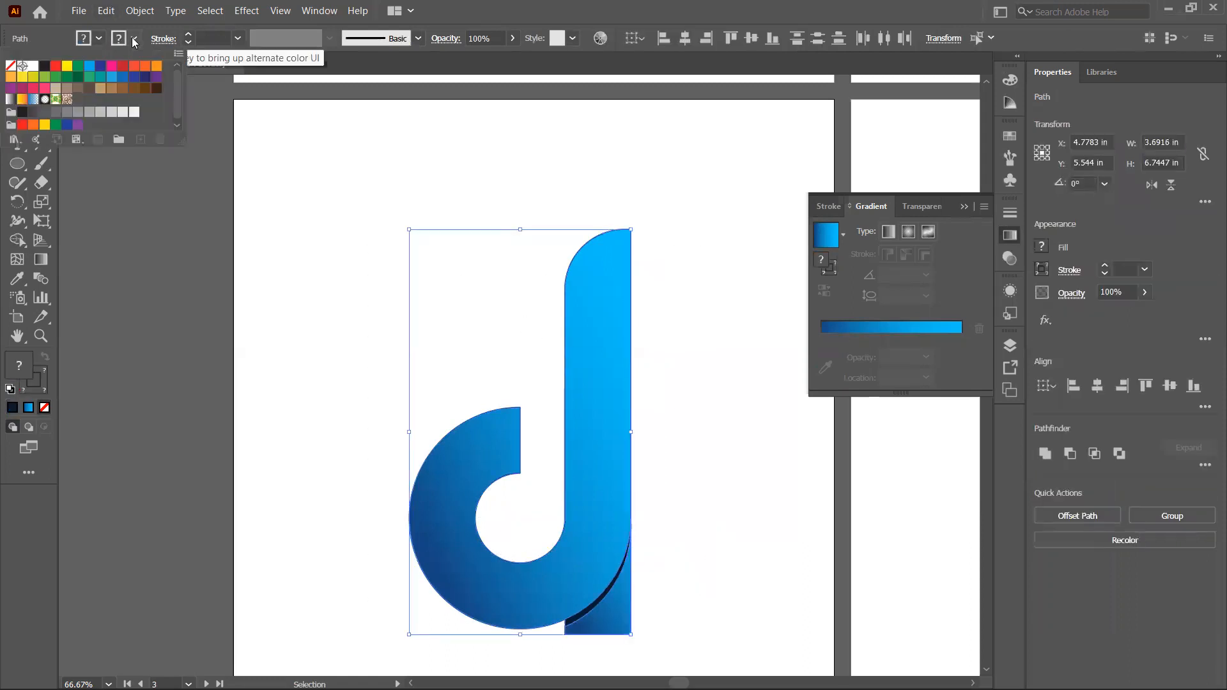
left_click(10, 65)
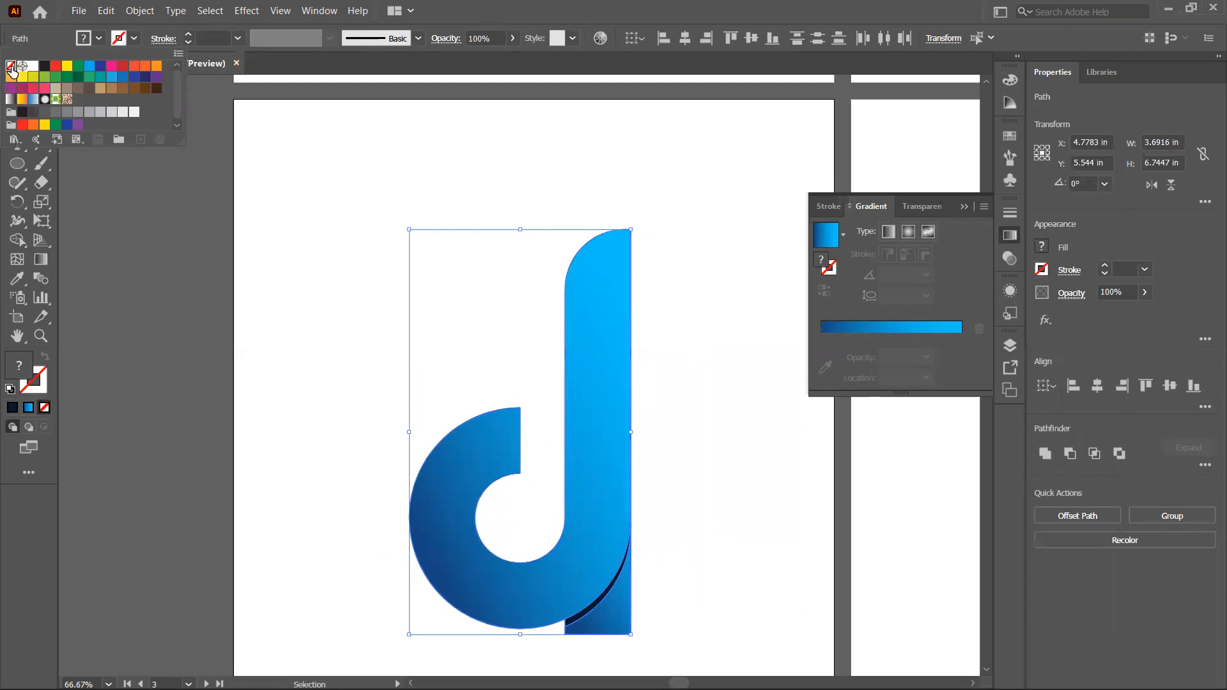
left_click(327, 332)
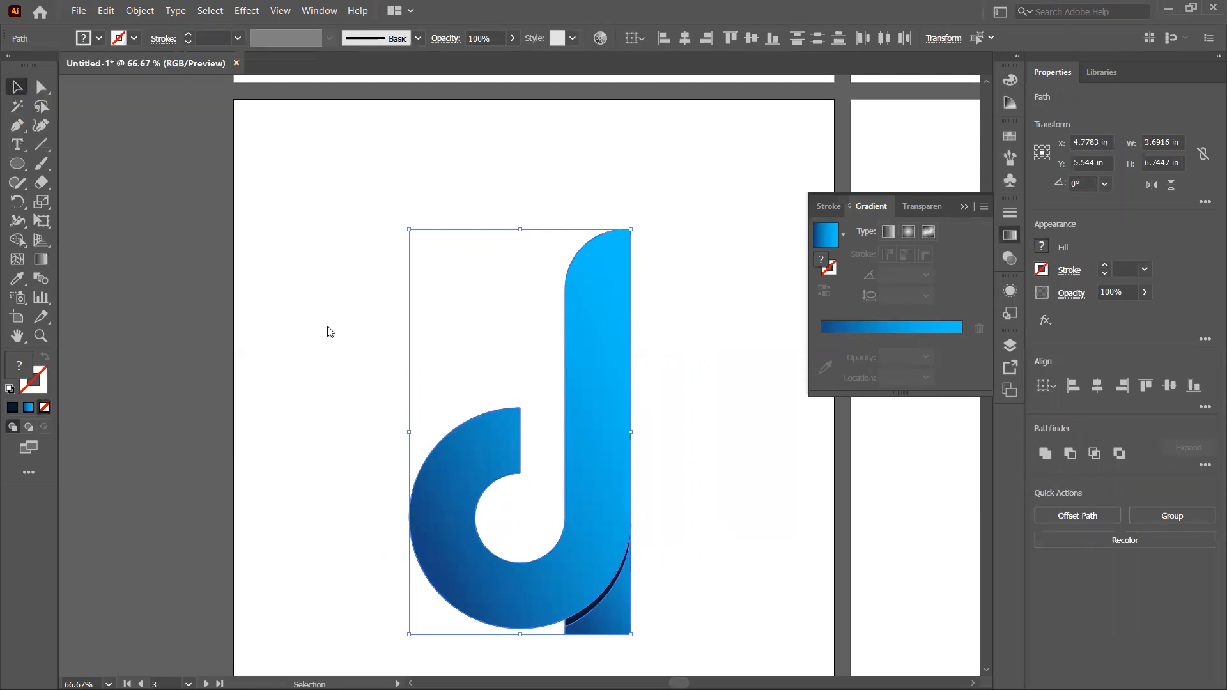
left_click(327, 326)
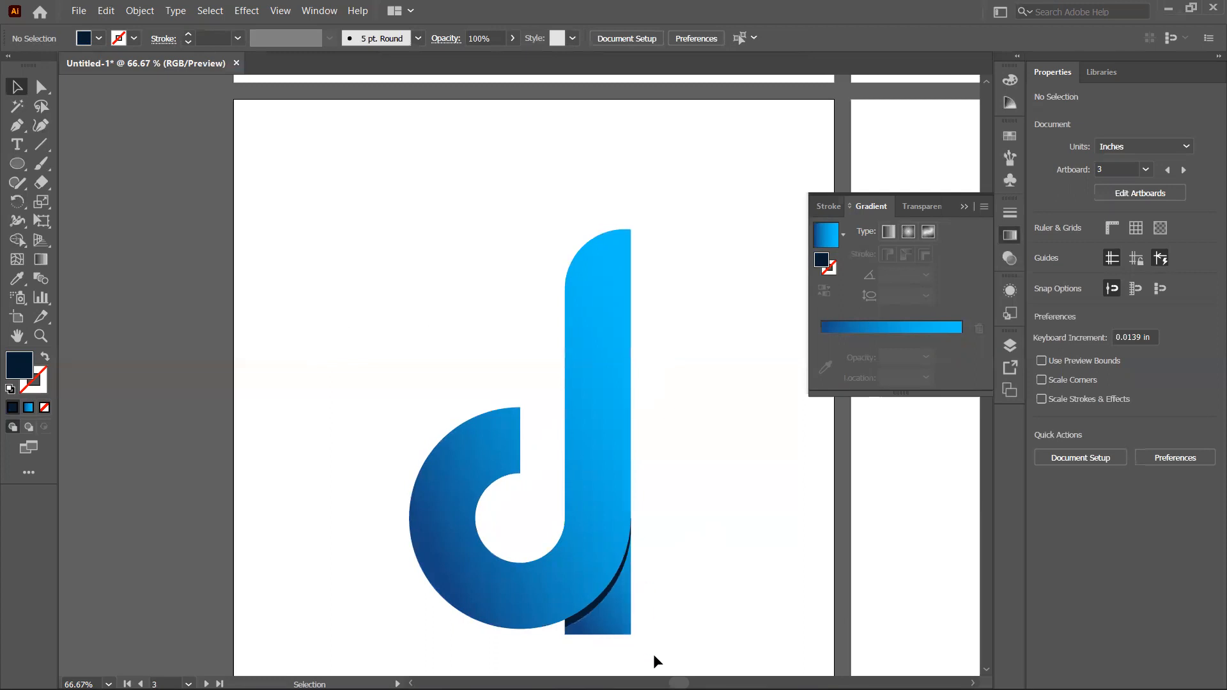
Step: Move to the next artboard and draw a circle about 4.8 in across, switched to outline only
left_click_drag(679, 683, 684, 683)
scroll(519, 376, "right", 6)
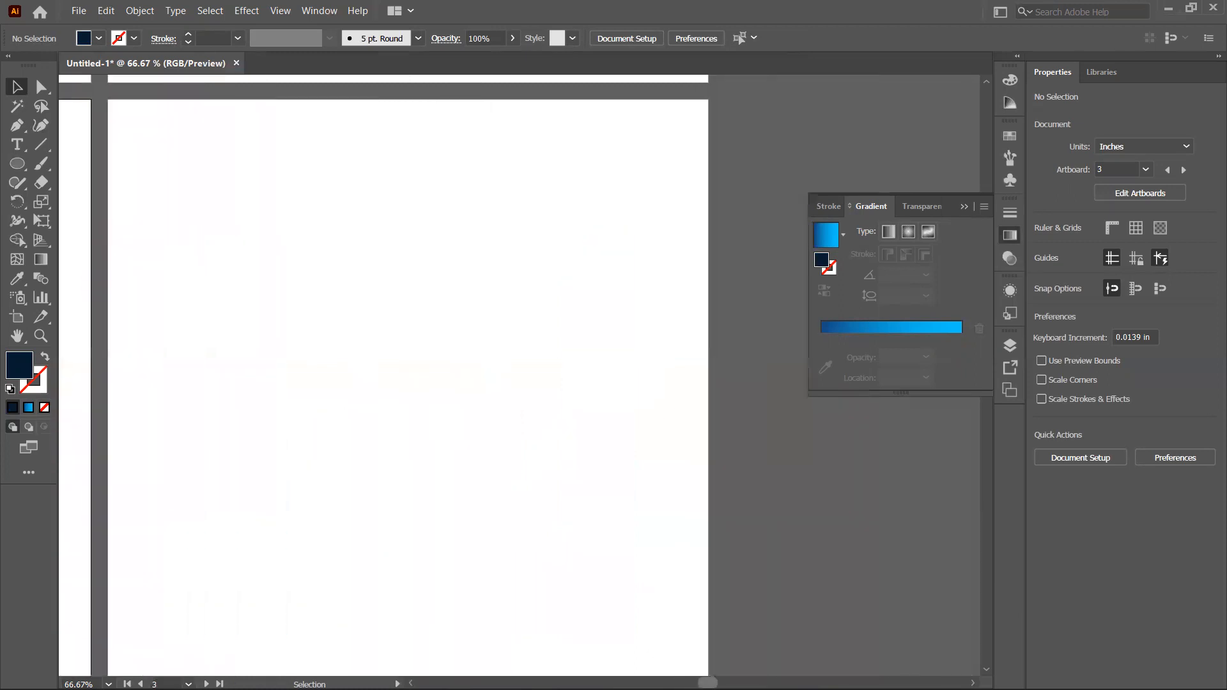
scroll(519, 375, "left", 2)
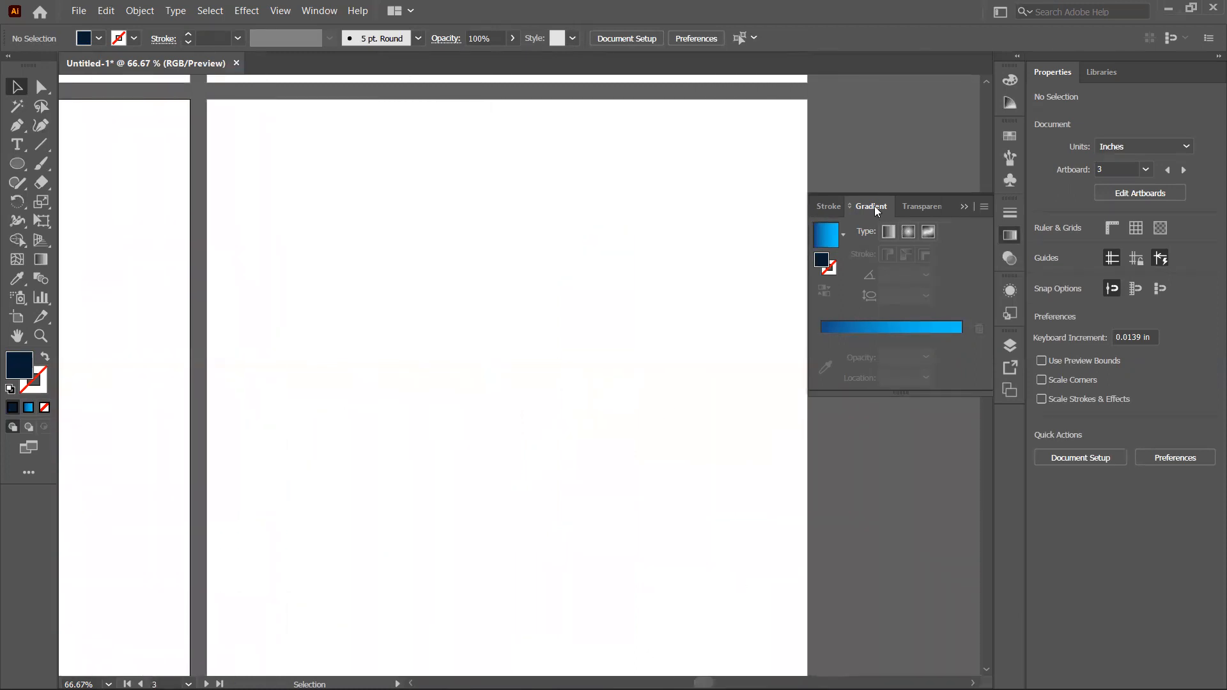
left_click(964, 206)
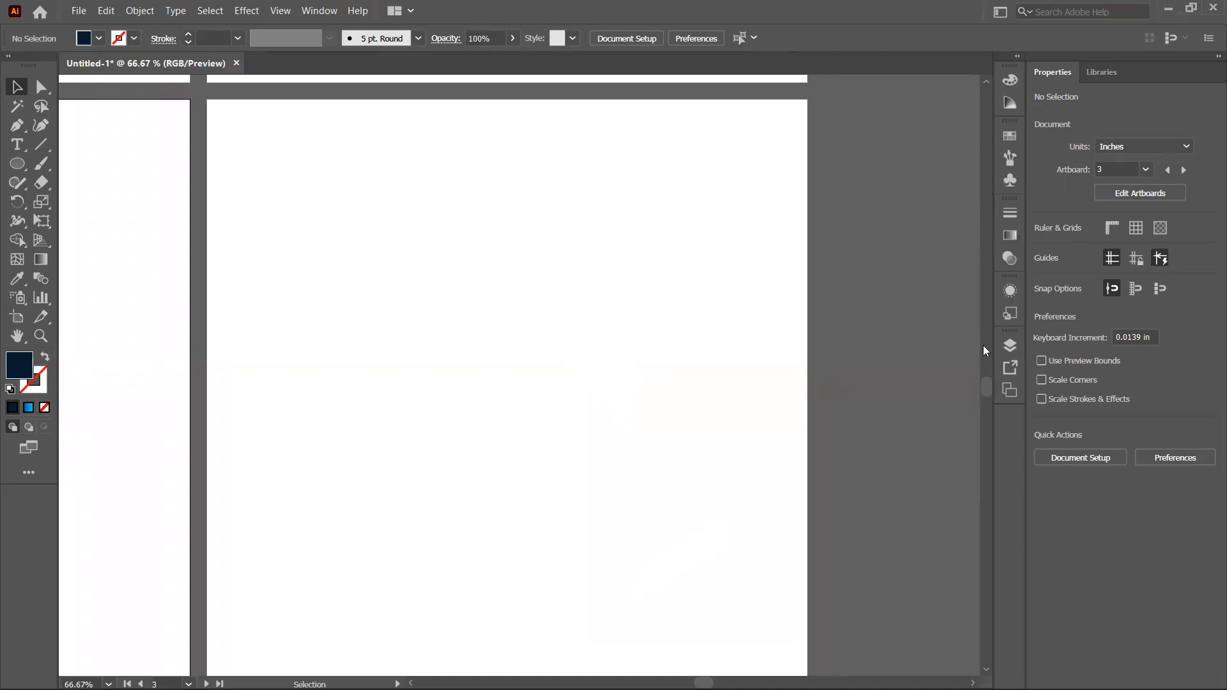
left_click_drag(984, 384, 986, 382)
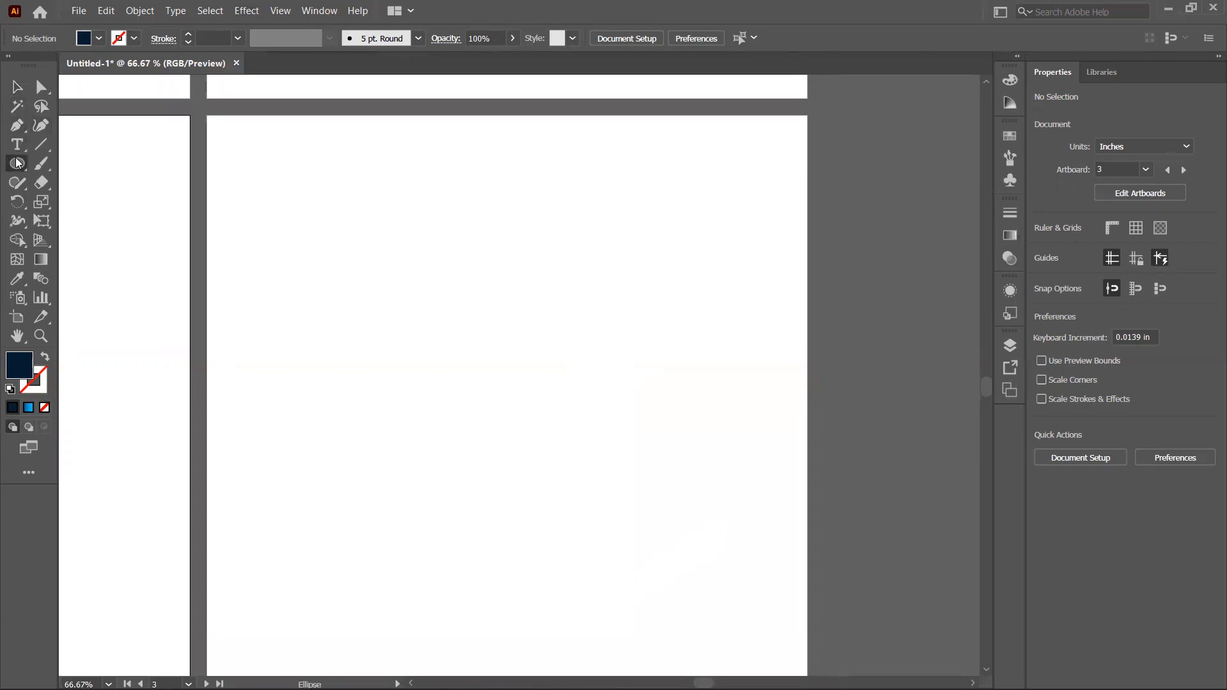
left_click(16, 163)
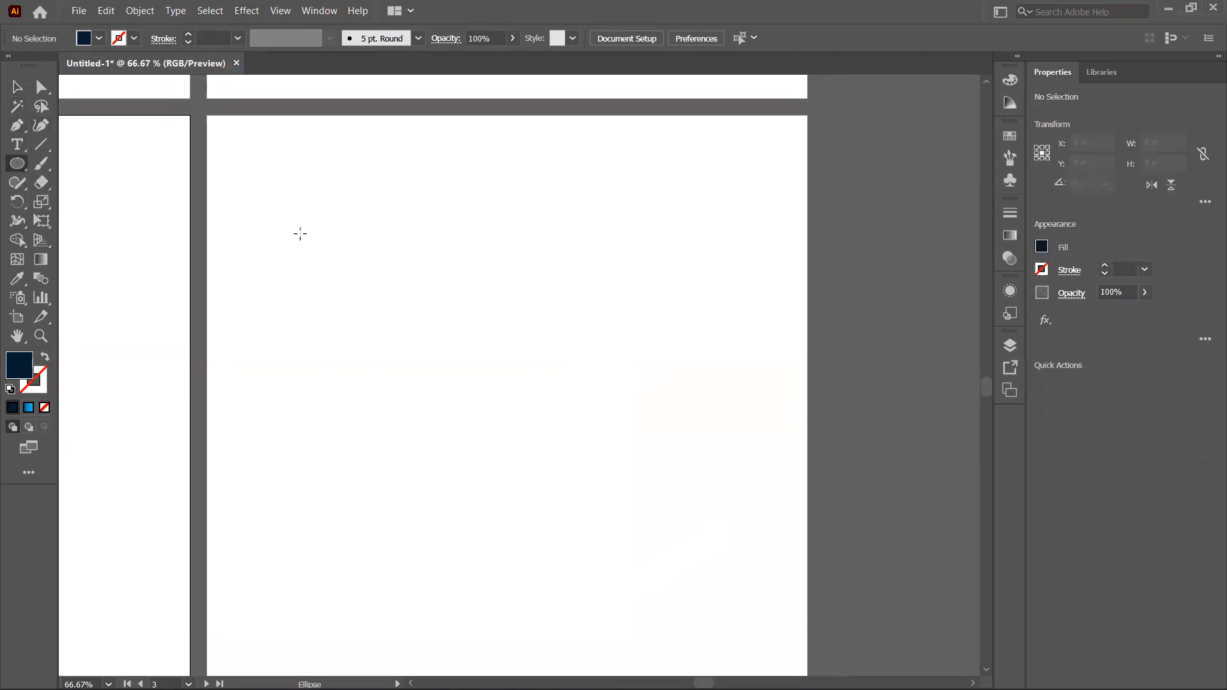
left_click_drag(388, 198, 643, 447)
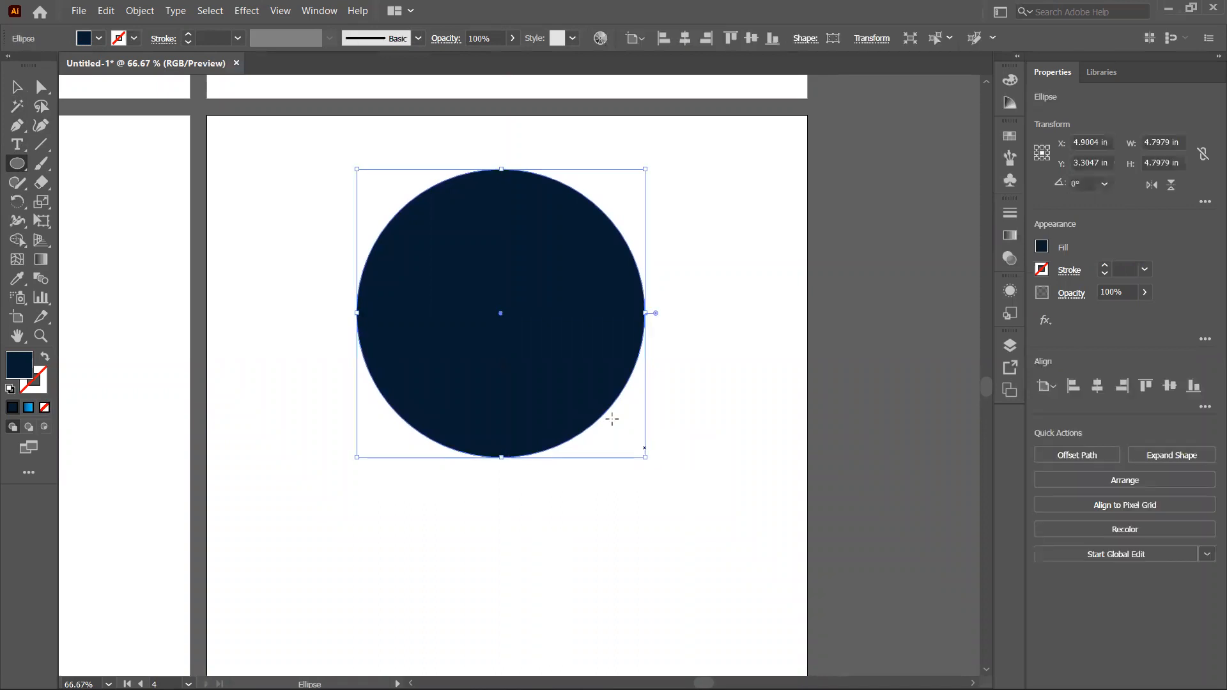
left_click(46, 358)
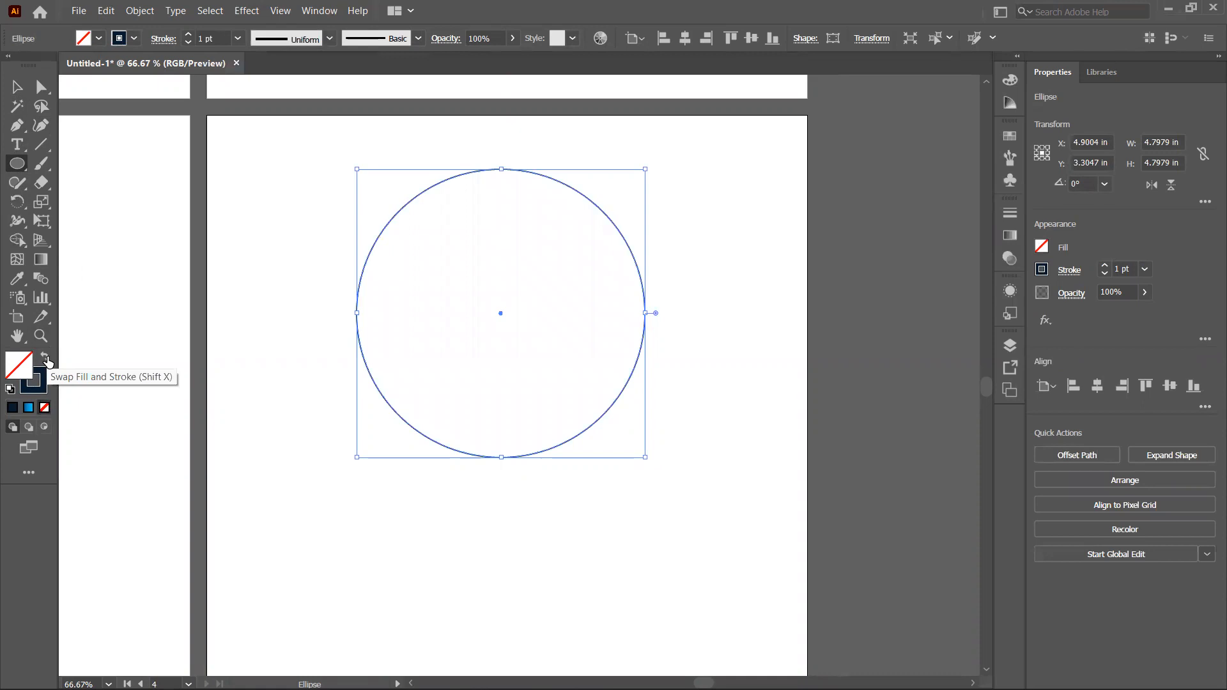
Step: Copy the circle, paste it in place, and scale the copy down around the center to about 1.82 in
left_click(110, 12)
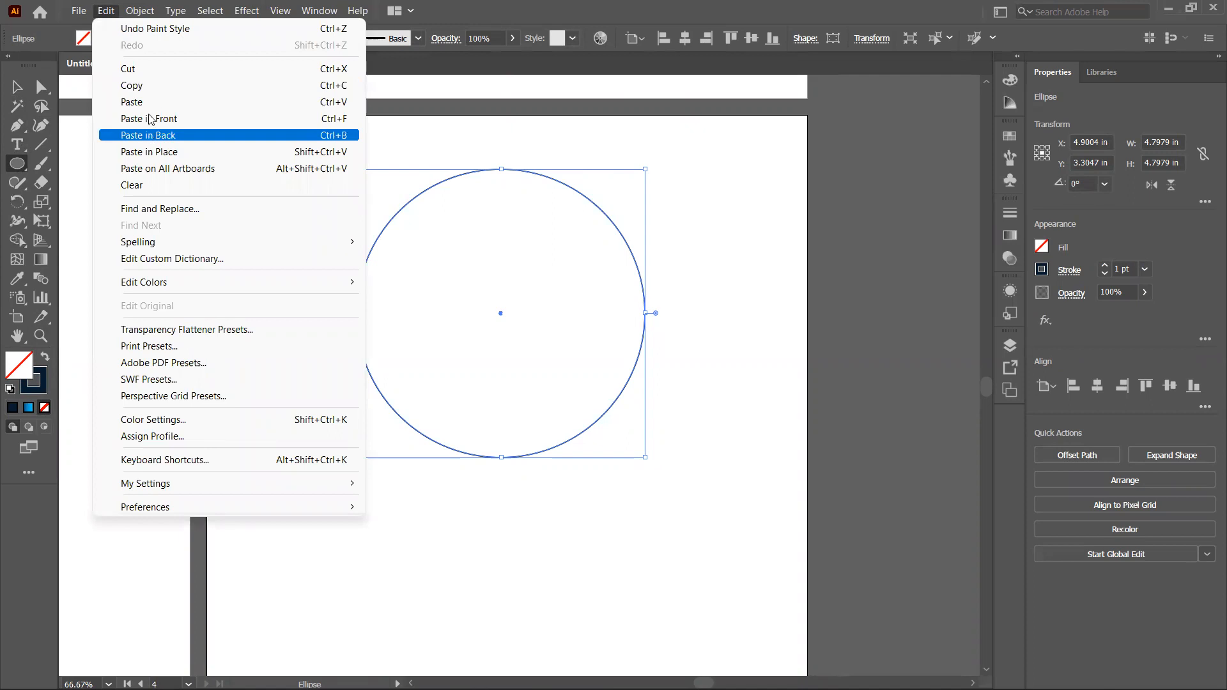
left_click(151, 85)
left_click(106, 12)
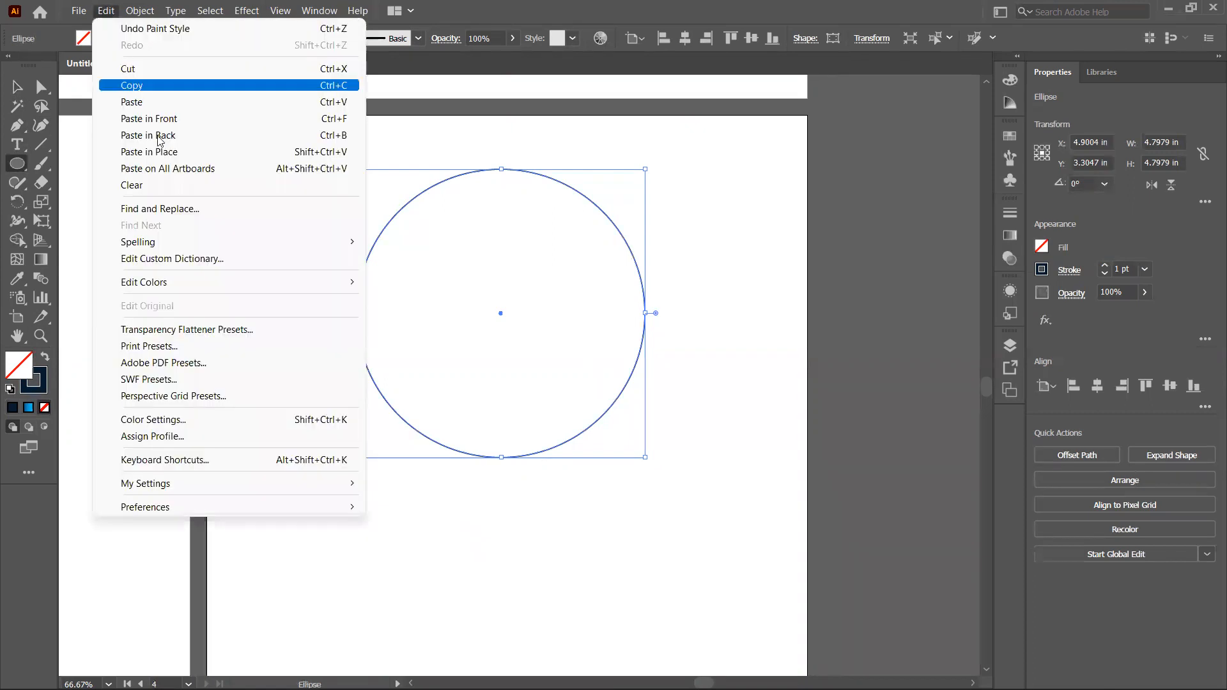
left_click(168, 154)
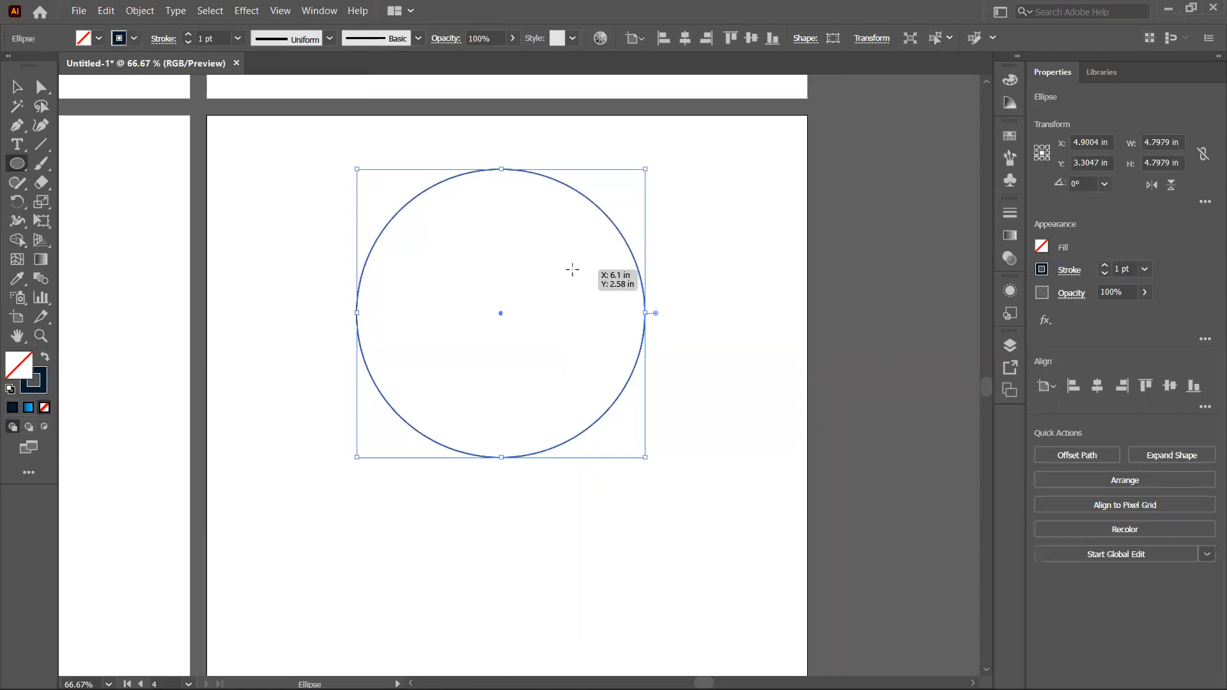
left_click_drag(646, 170, 555, 227)
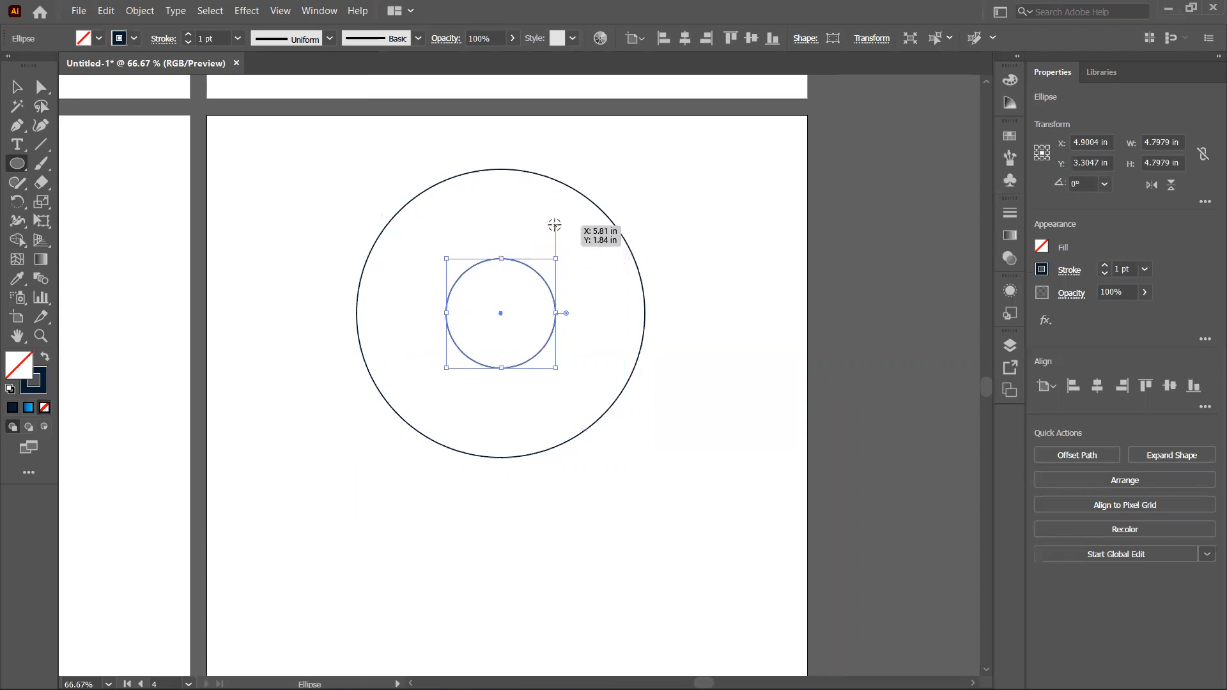
Step: Paste another copy in place and scale it from its upper-left corner to about 3.31 in
left_click(102, 11)
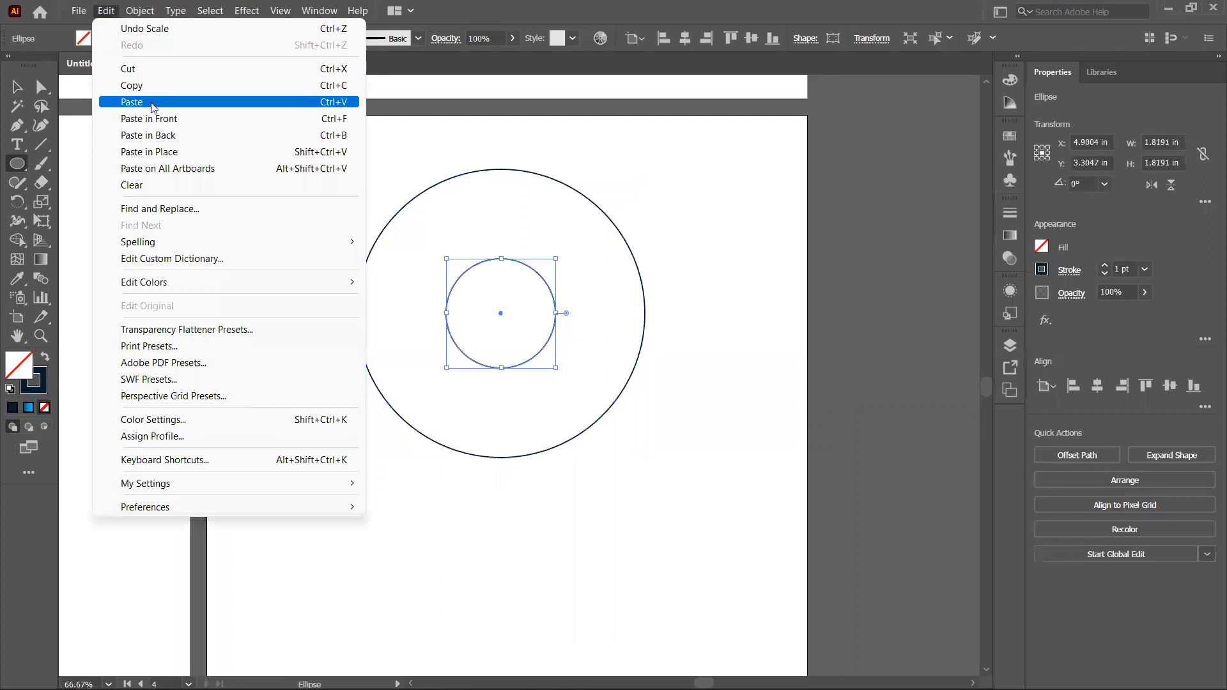
left_click(165, 152)
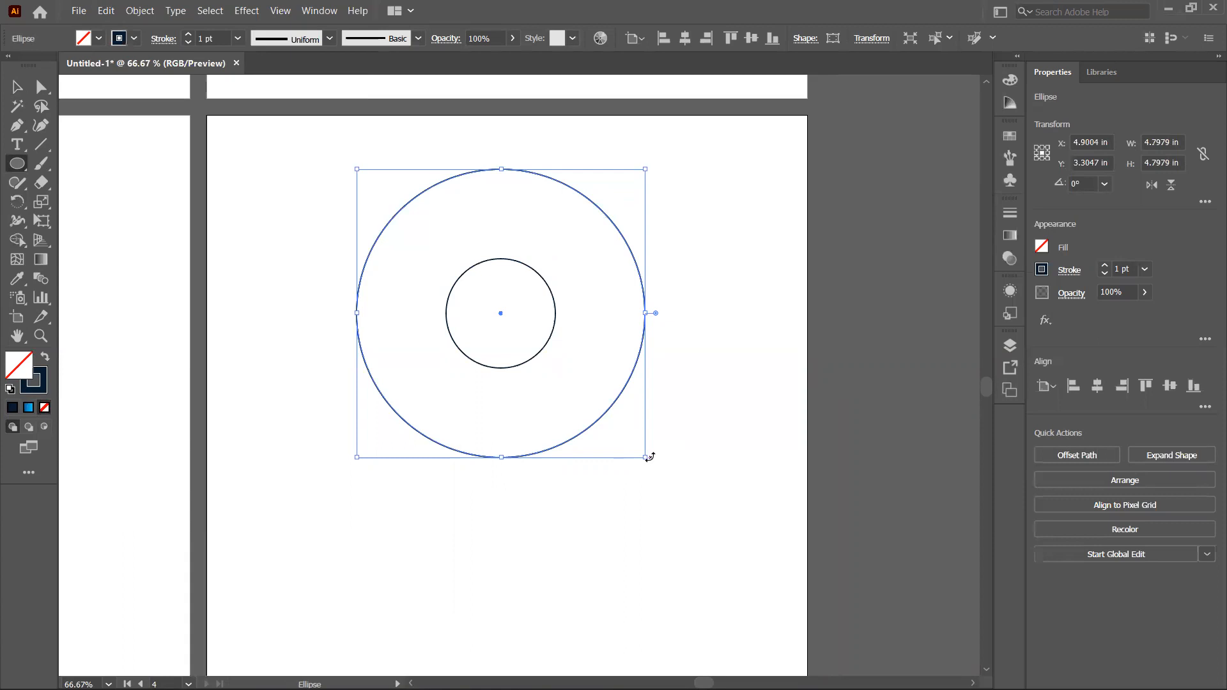
left_click_drag(646, 457, 627, 367)
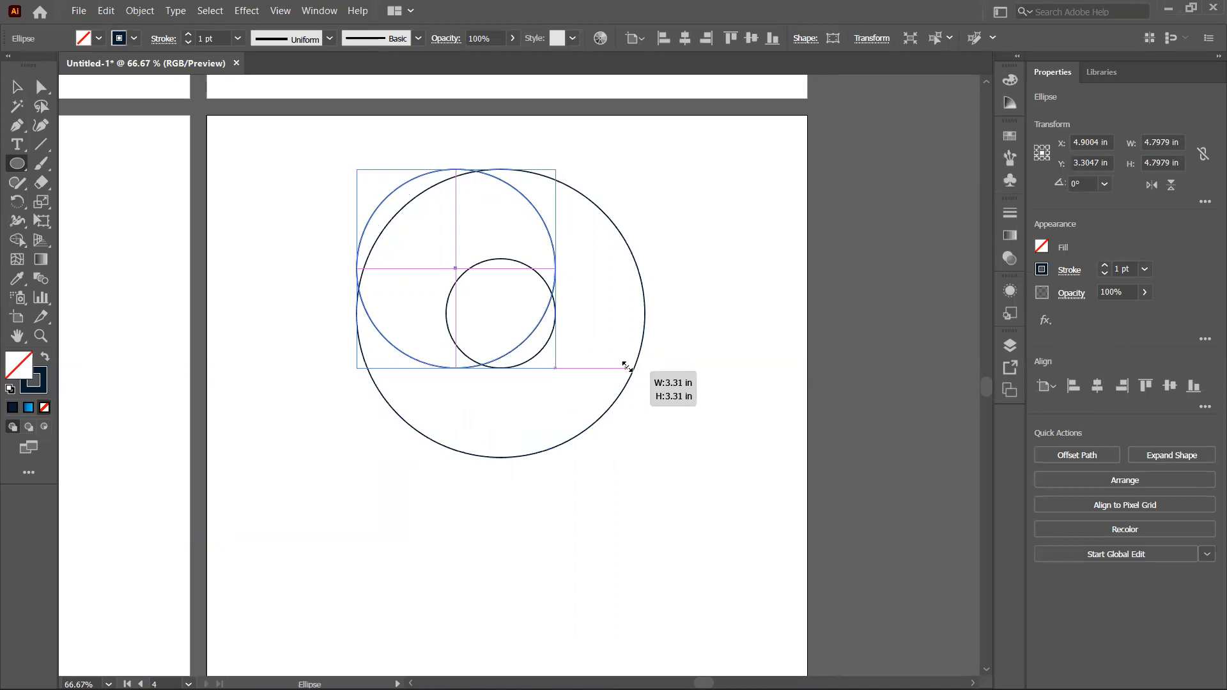
left_click(626, 365)
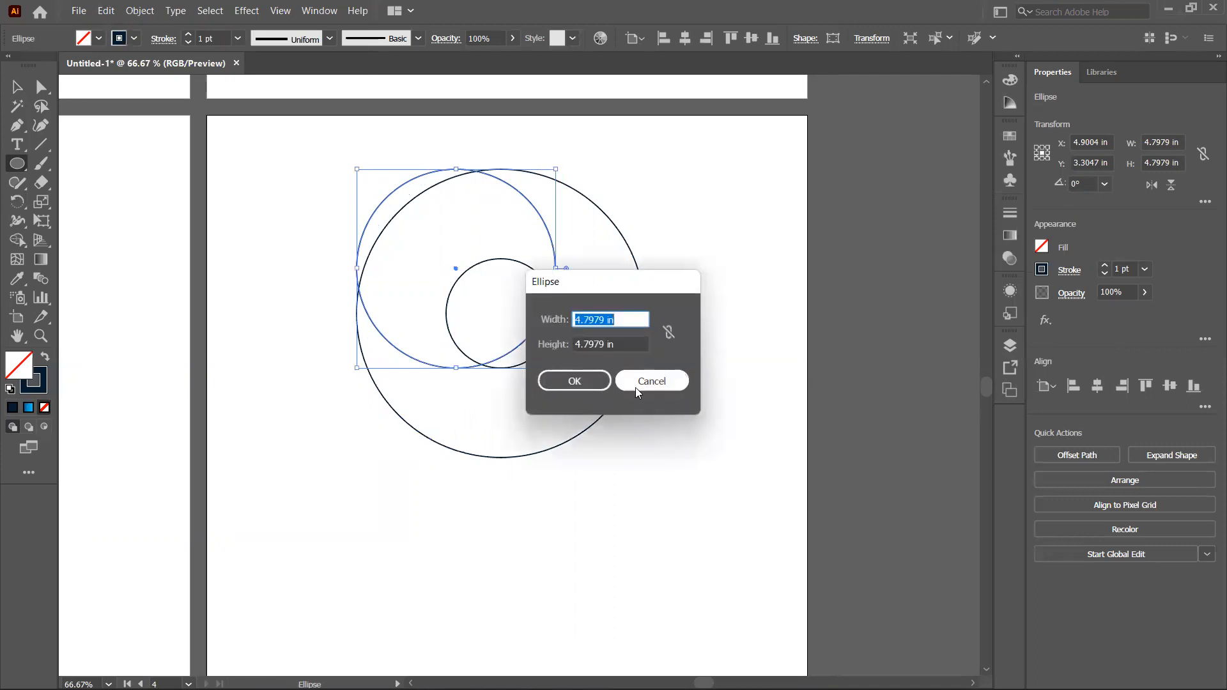
left_click(635, 388)
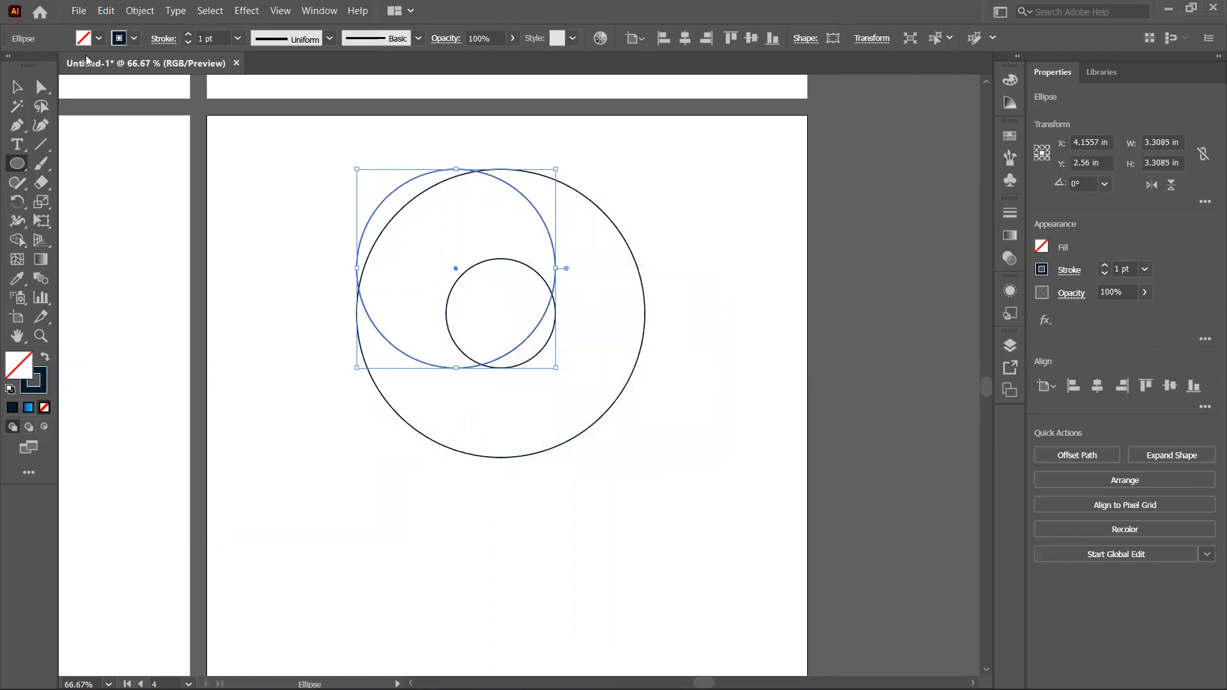
Step: Select all three circles and align them on their horizontal centers
left_click(14, 85)
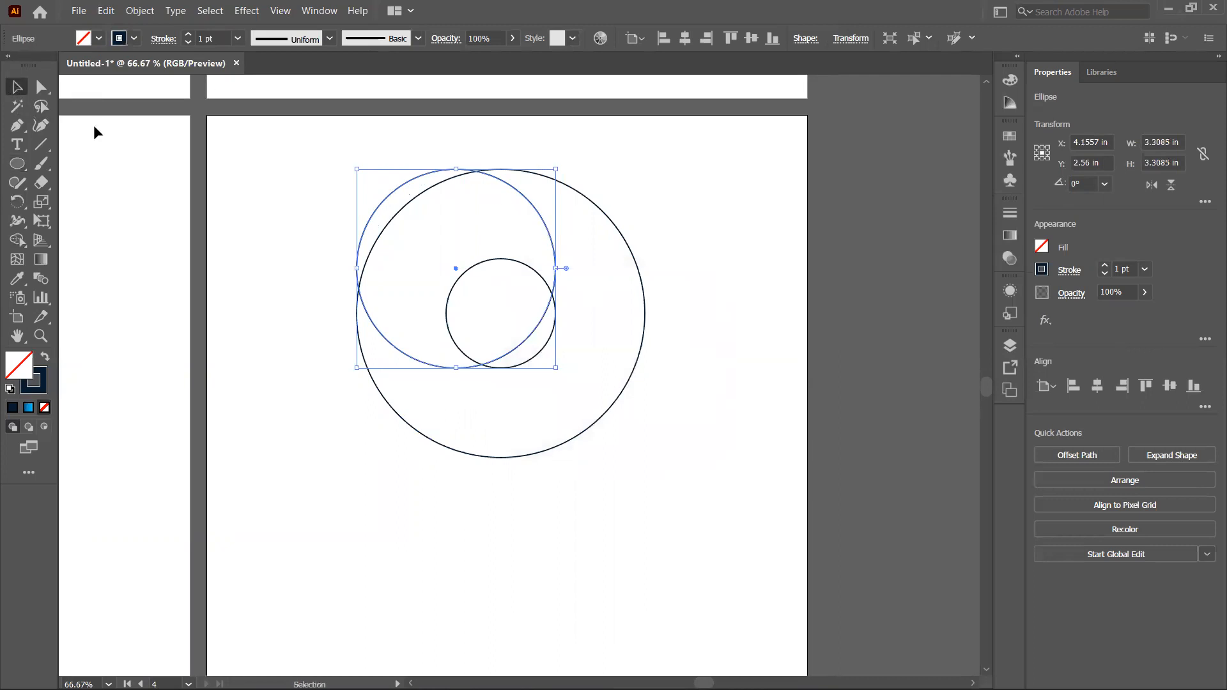
left_click_drag(329, 149, 706, 481)
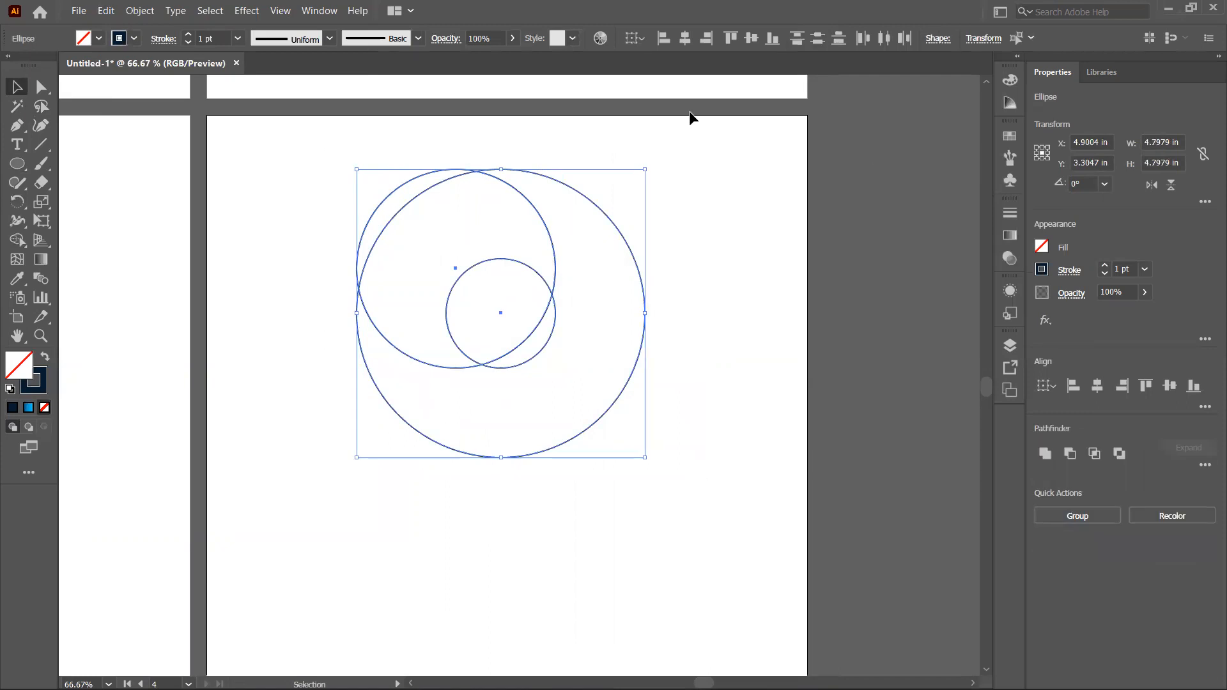
left_click(684, 39)
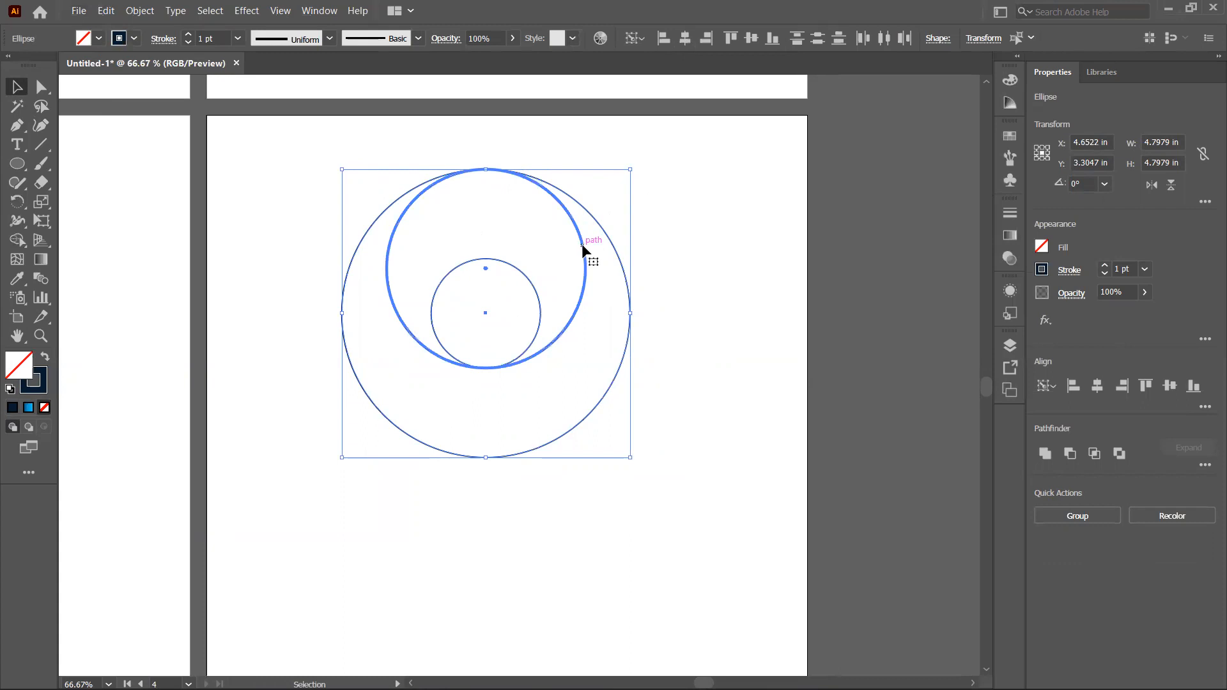
Step: Duplicate the 3.31 in circle and move the copy straight down 1.49 in so it sits at the big circle's bottom
left_click(685, 263)
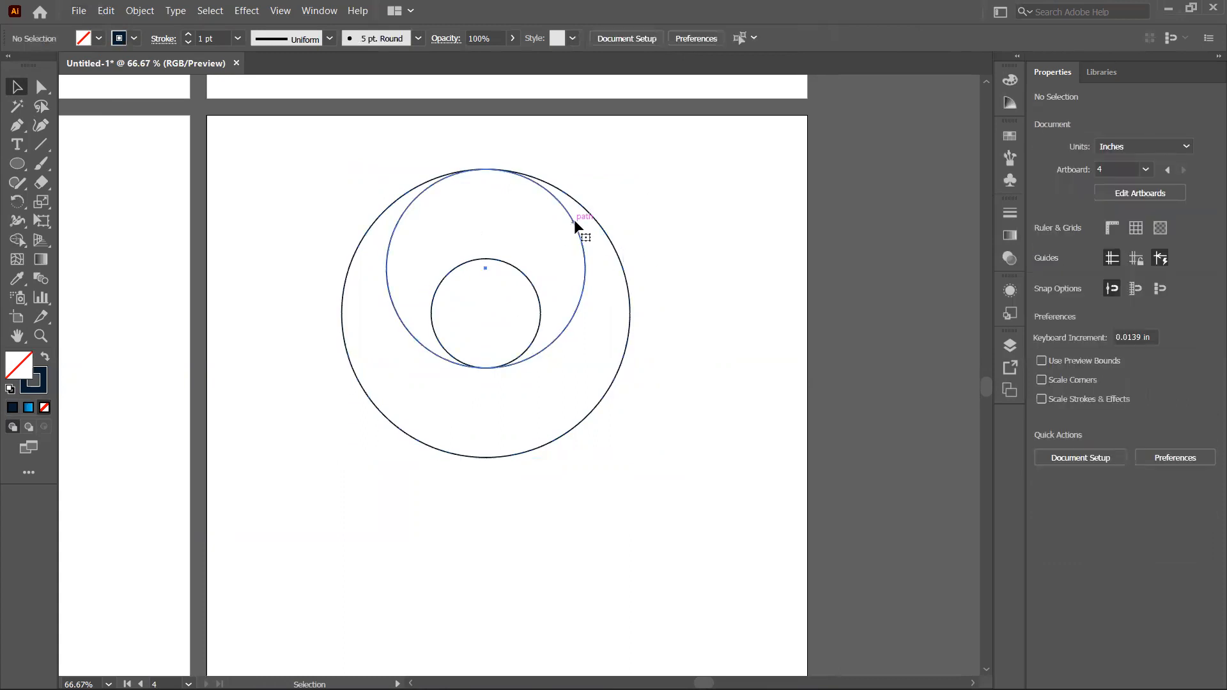
left_click(575, 225)
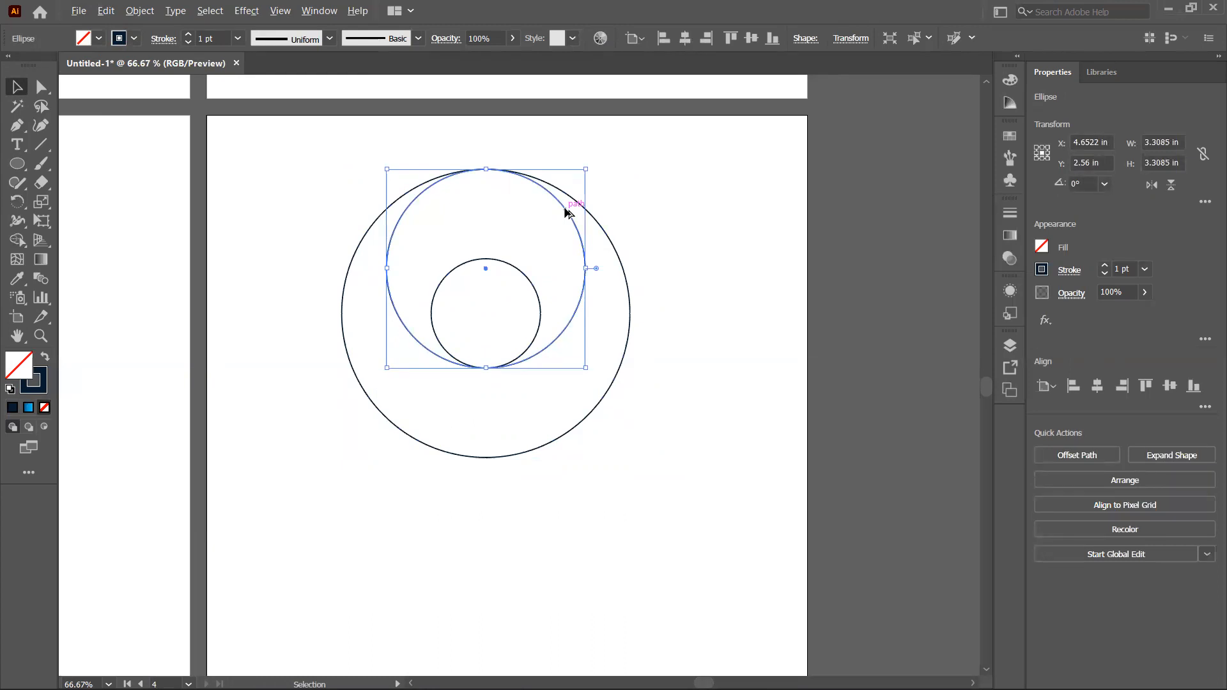
left_click_drag(567, 211, 567, 303)
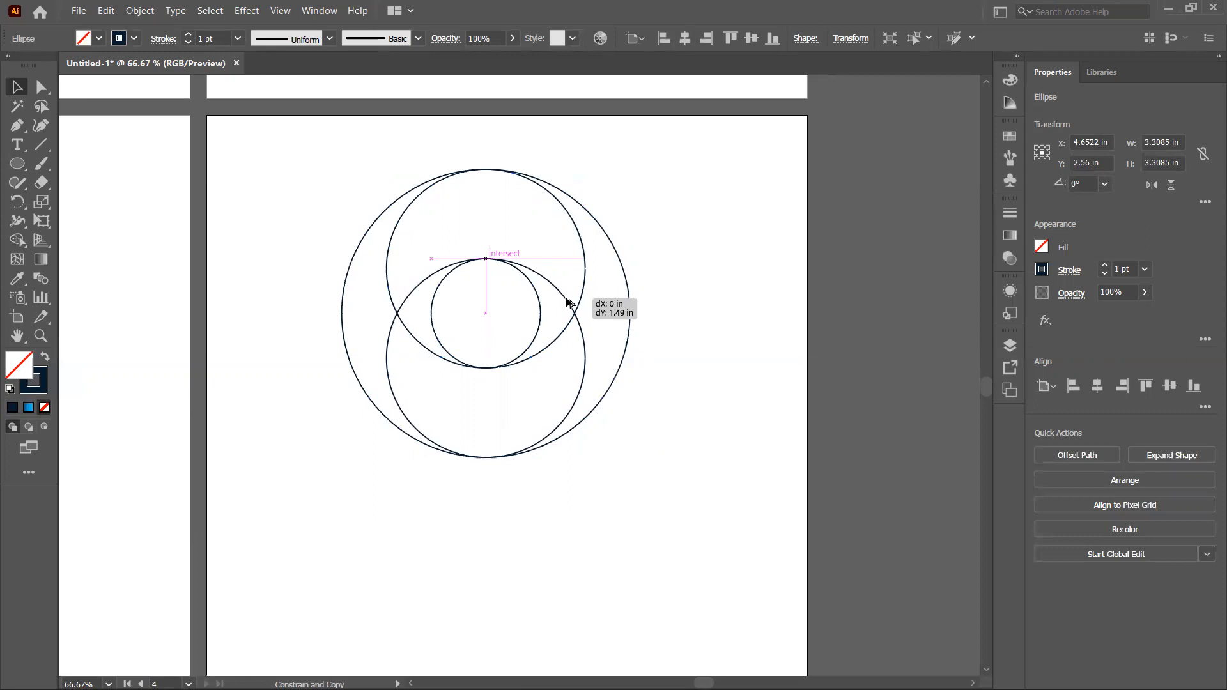
left_click_drag(568, 303, 567, 301)
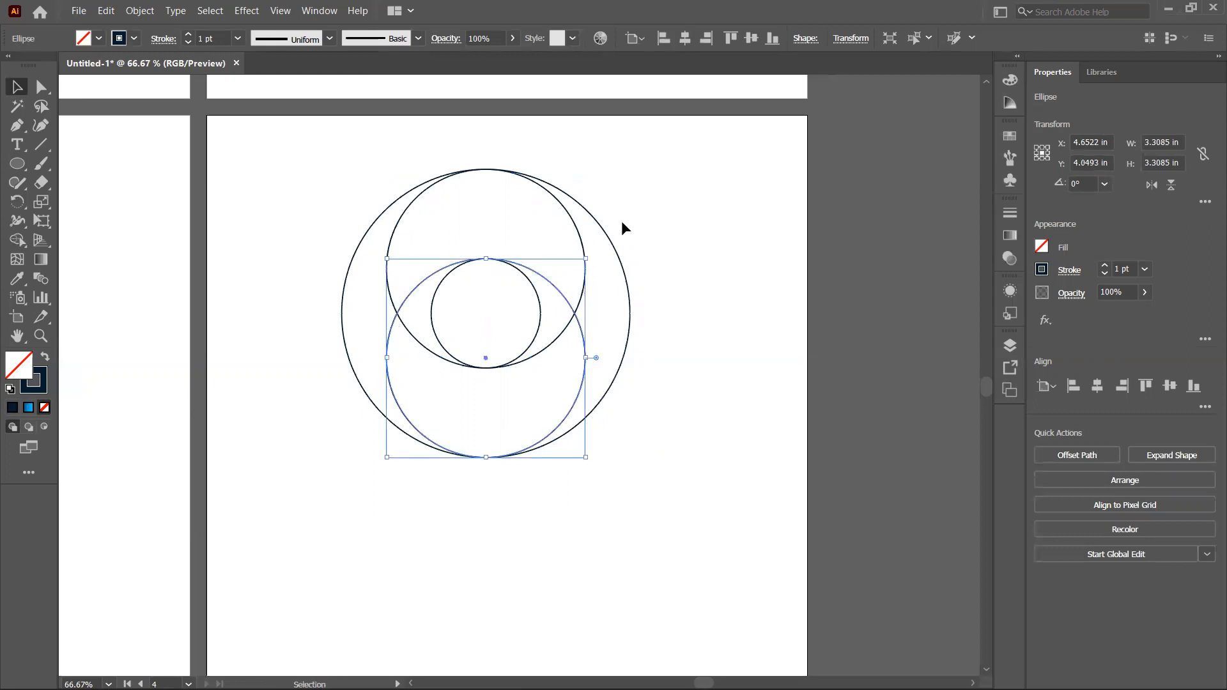
left_click(616, 236)
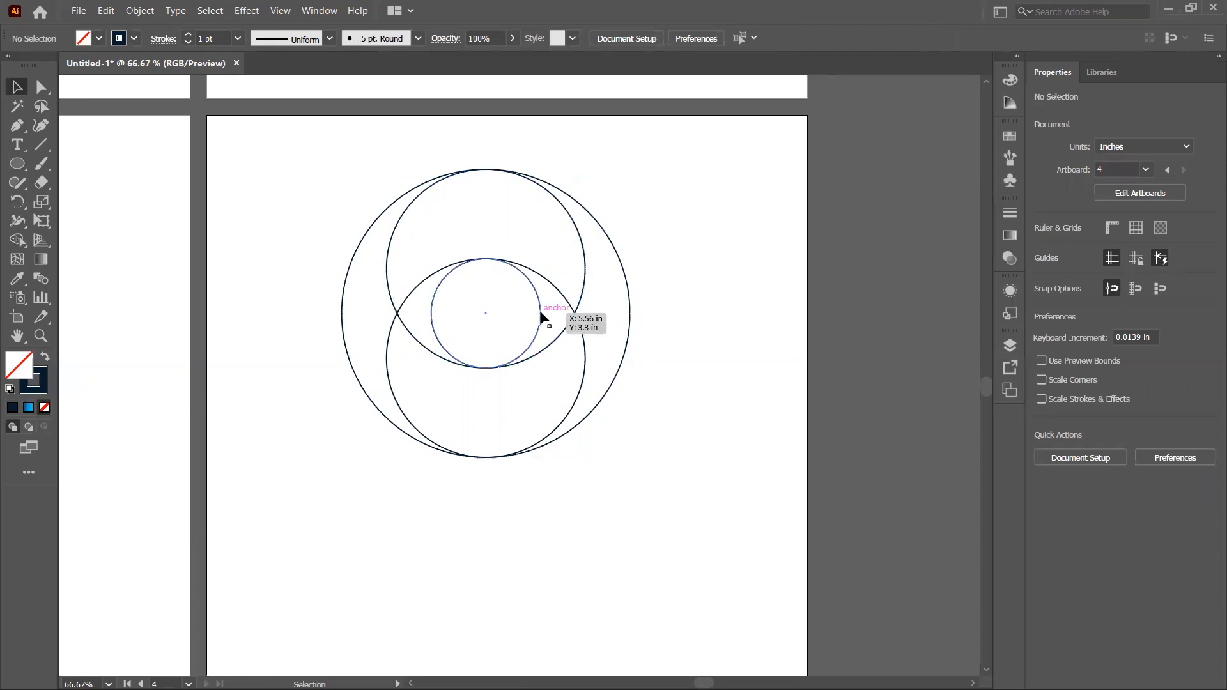
Step: Copy the lower 3.31 in circle and move the copy 0.74 in up and left to meet the big circle's left edge
left_click(583, 269)
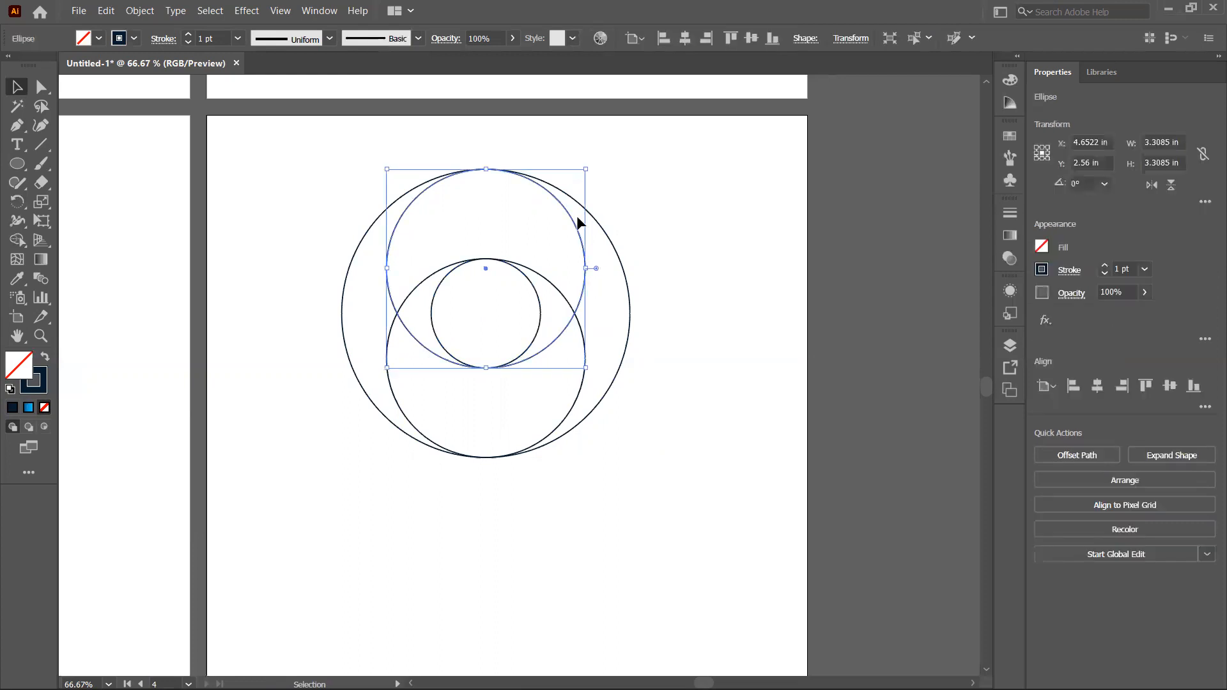
left_click(579, 390)
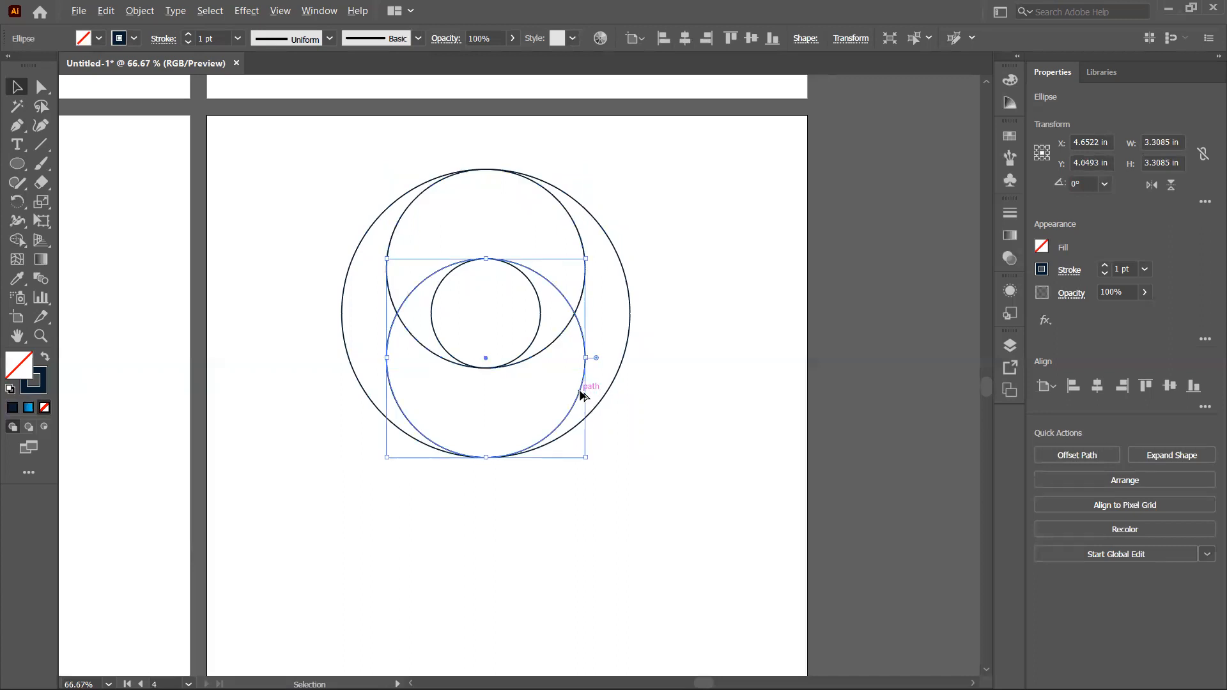
left_click_drag(581, 395, 536, 350)
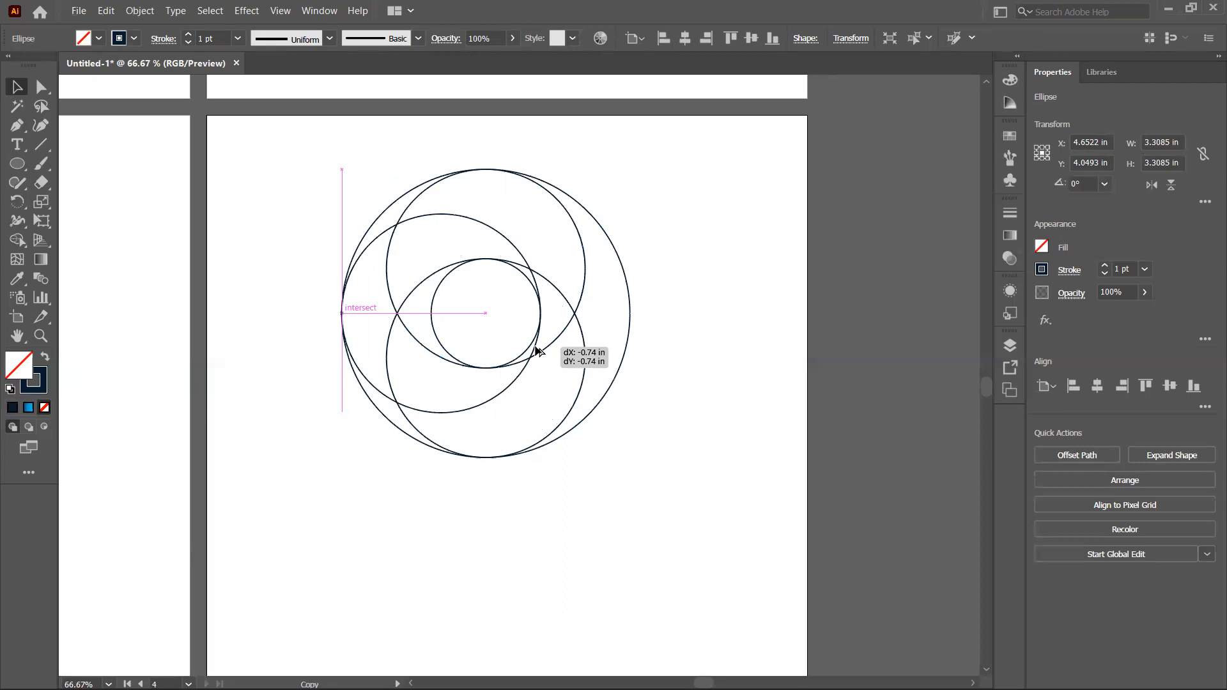
left_click_drag(535, 351, 536, 350)
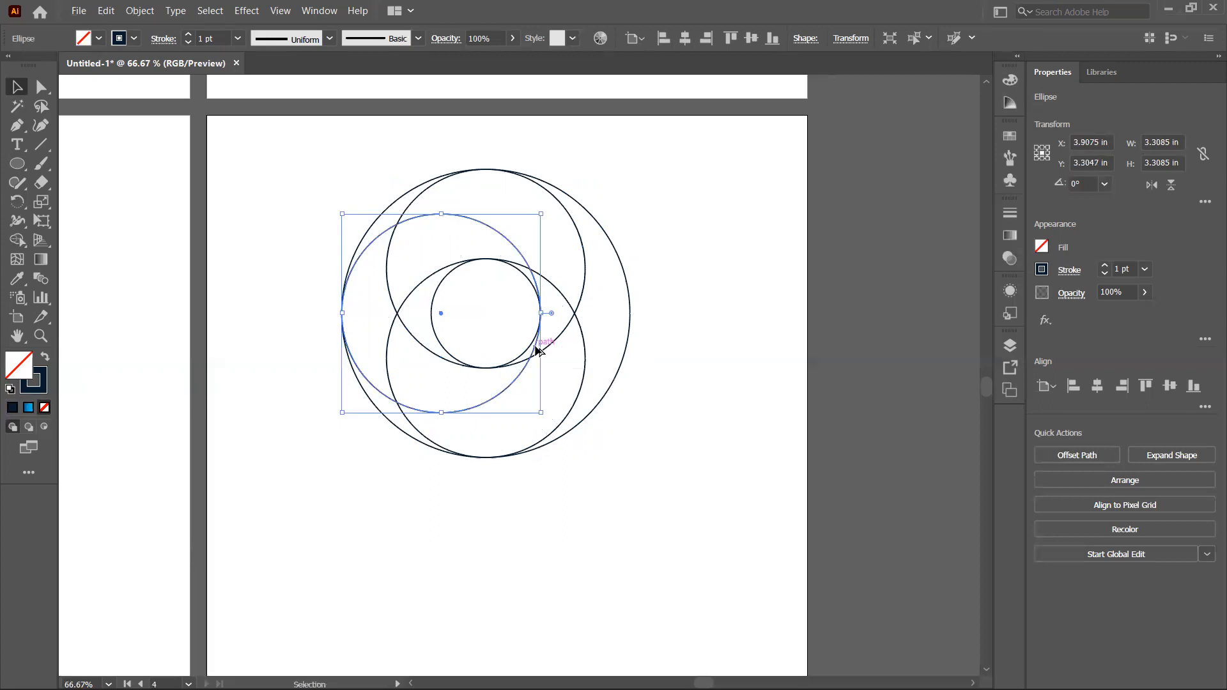
left_click(326, 170)
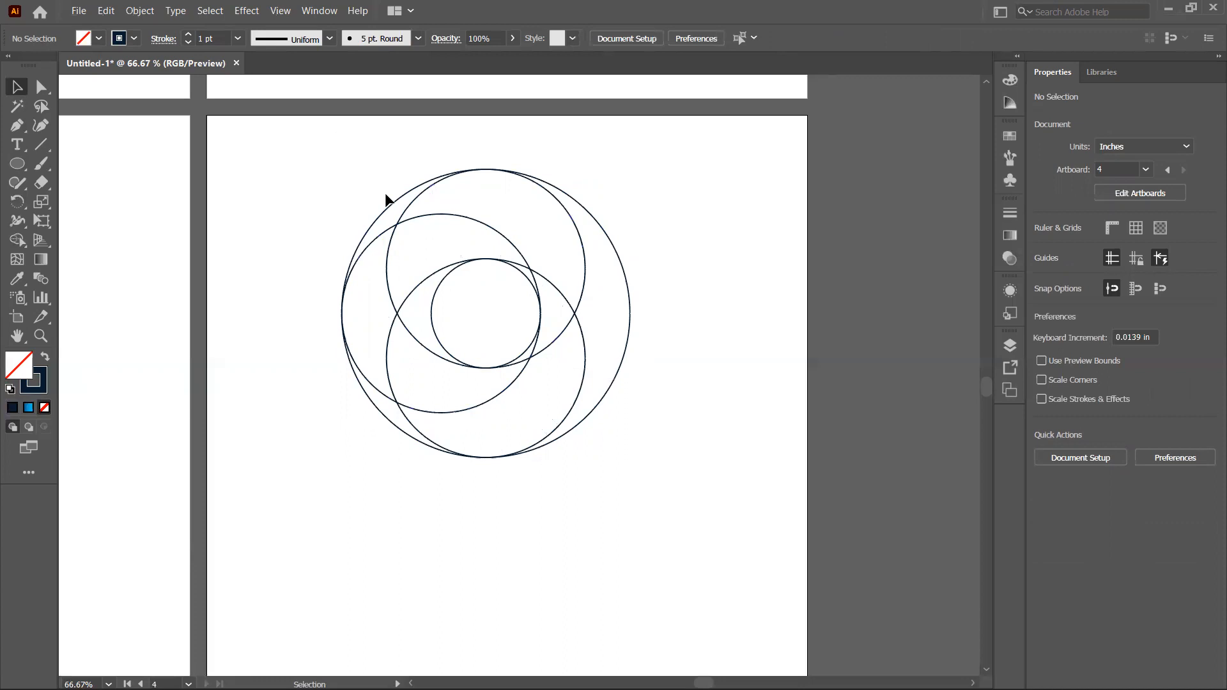
Step: Select all the circles and copy the whole set straight down 3.31 in
left_click_drag(328, 178, 707, 465)
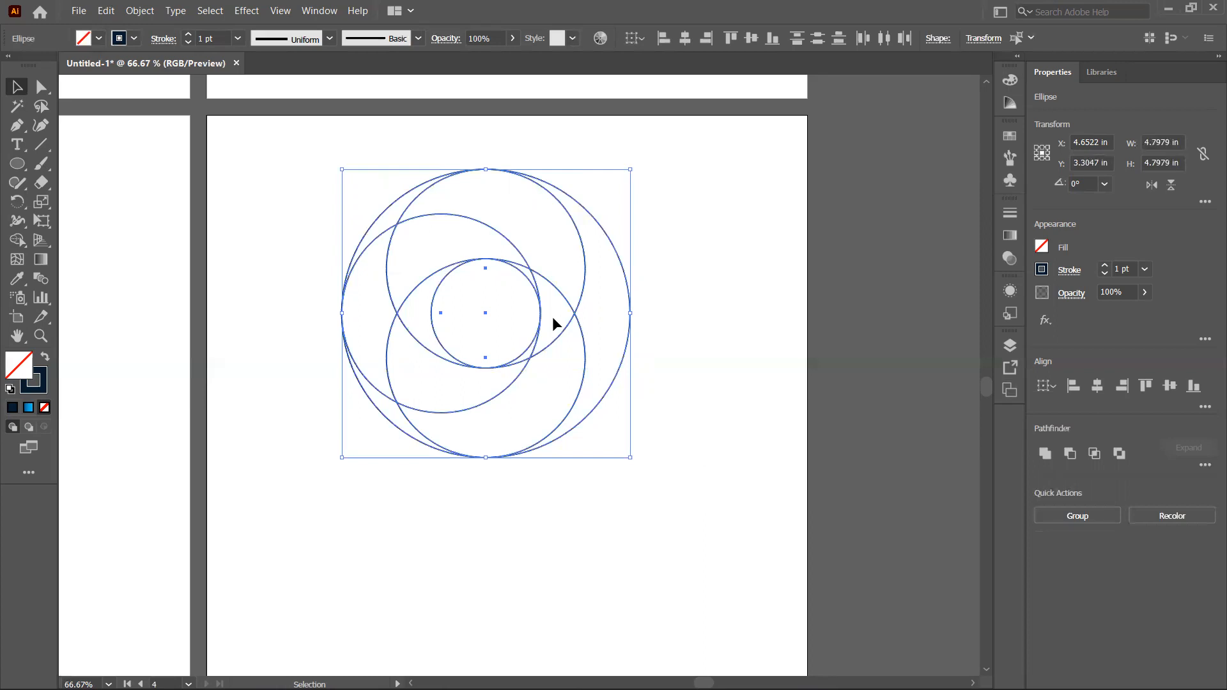
left_click_drag(301, 161, 763, 487)
left_click_drag(573, 316, 563, 512)
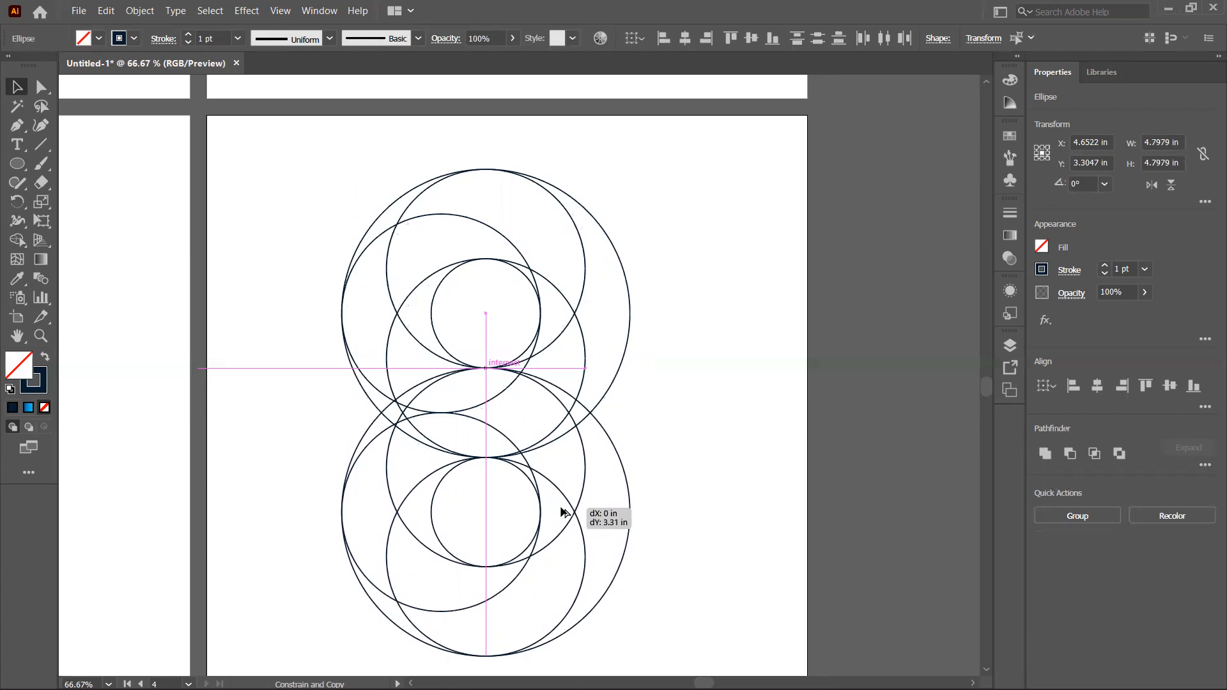
left_click_drag(562, 513, 563, 512)
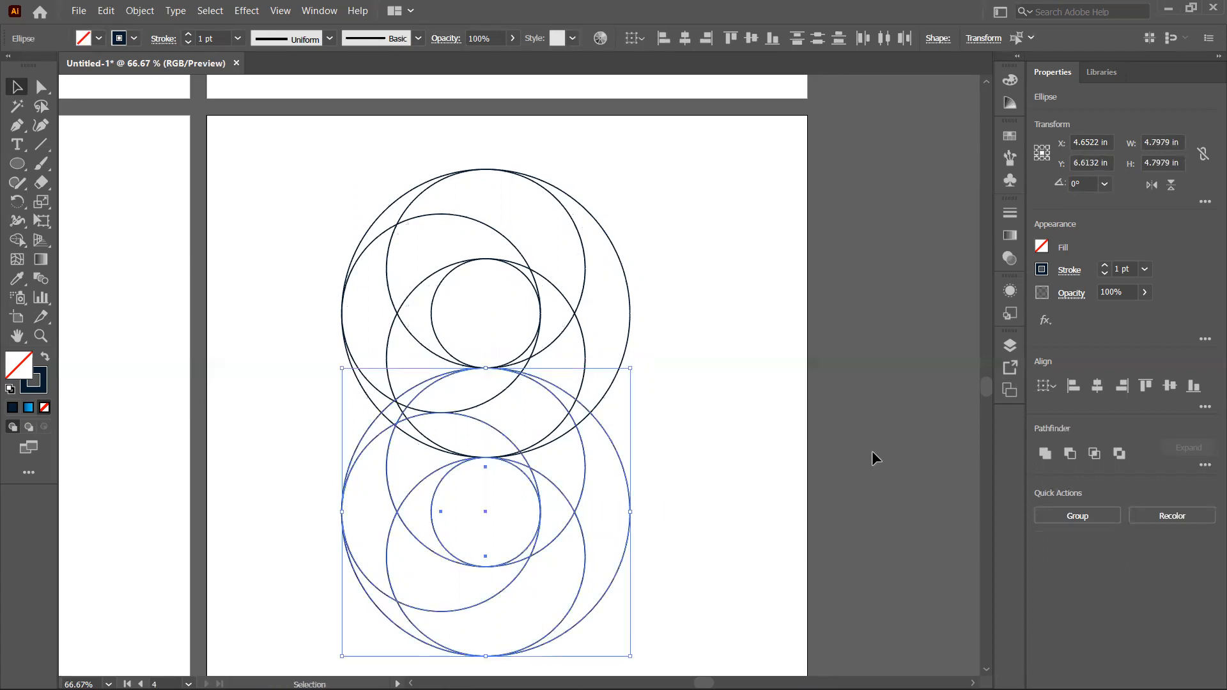
Step: Reflect the copied circle set across the vertical axis
left_click_drag(984, 390, 984, 394)
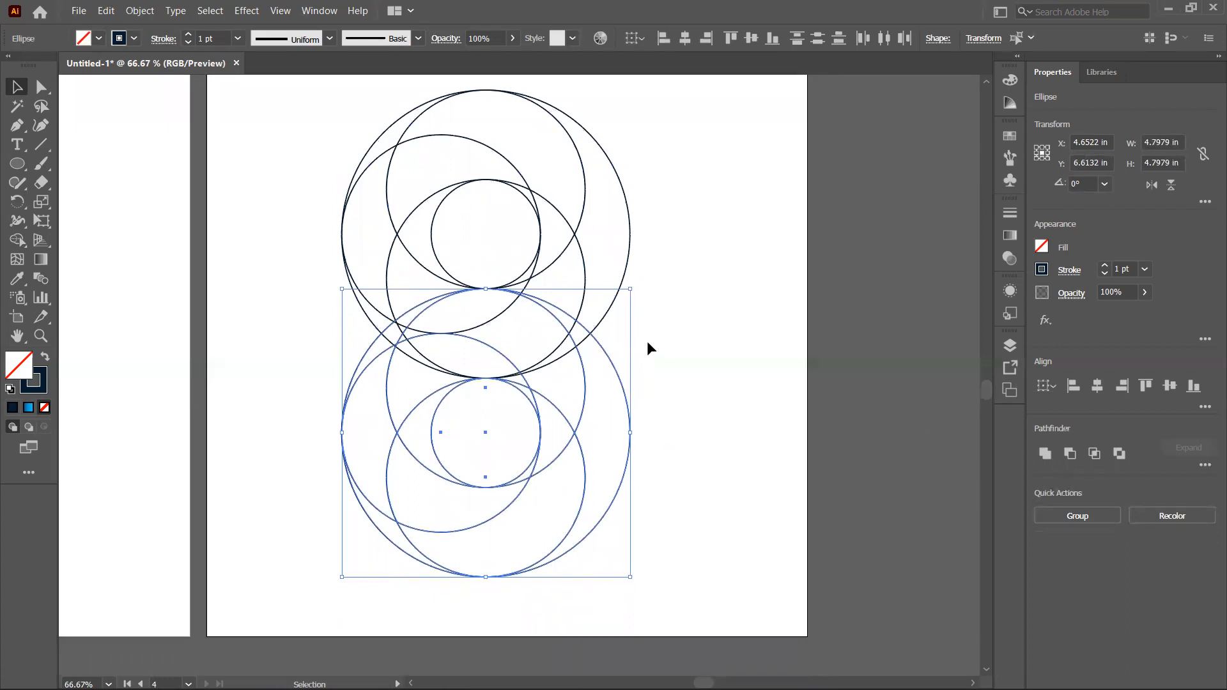
right_click(616, 372)
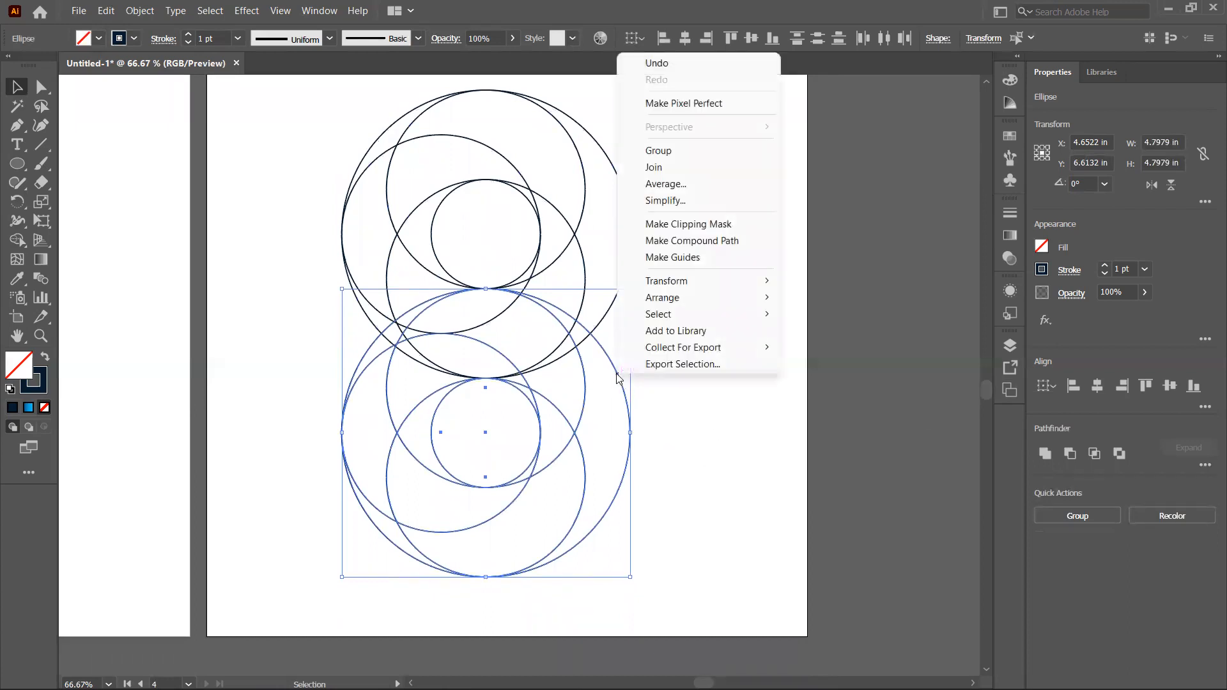
mouse_move(685, 289)
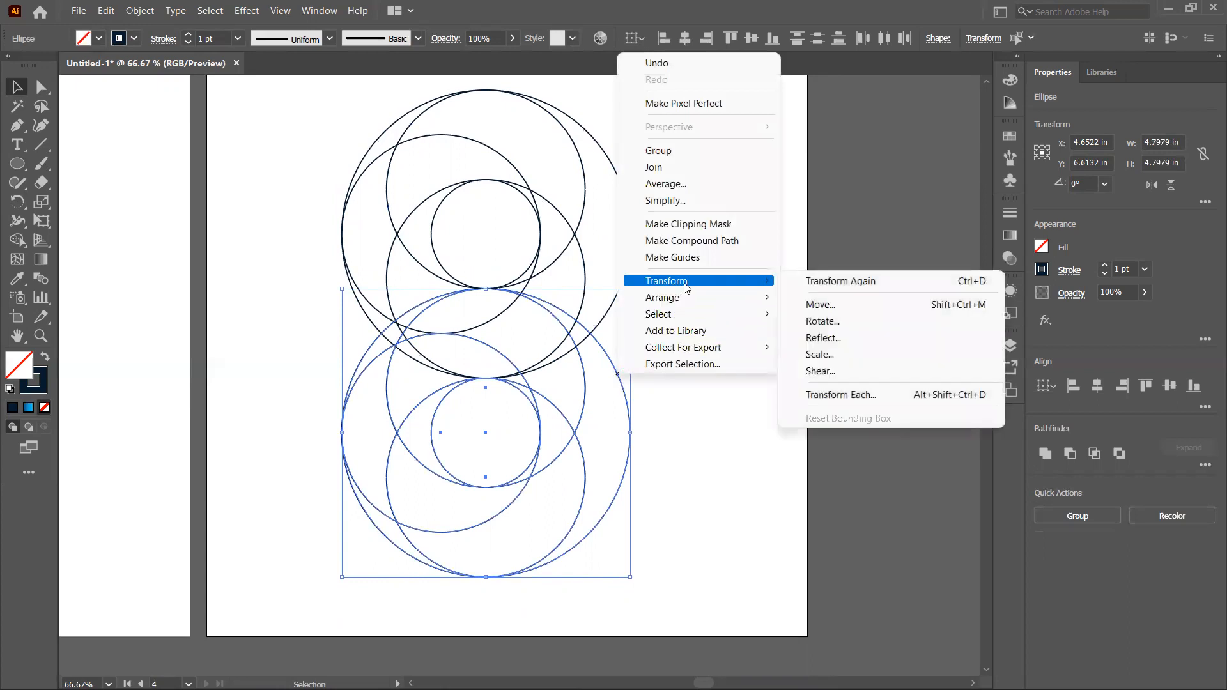
left_click(831, 338)
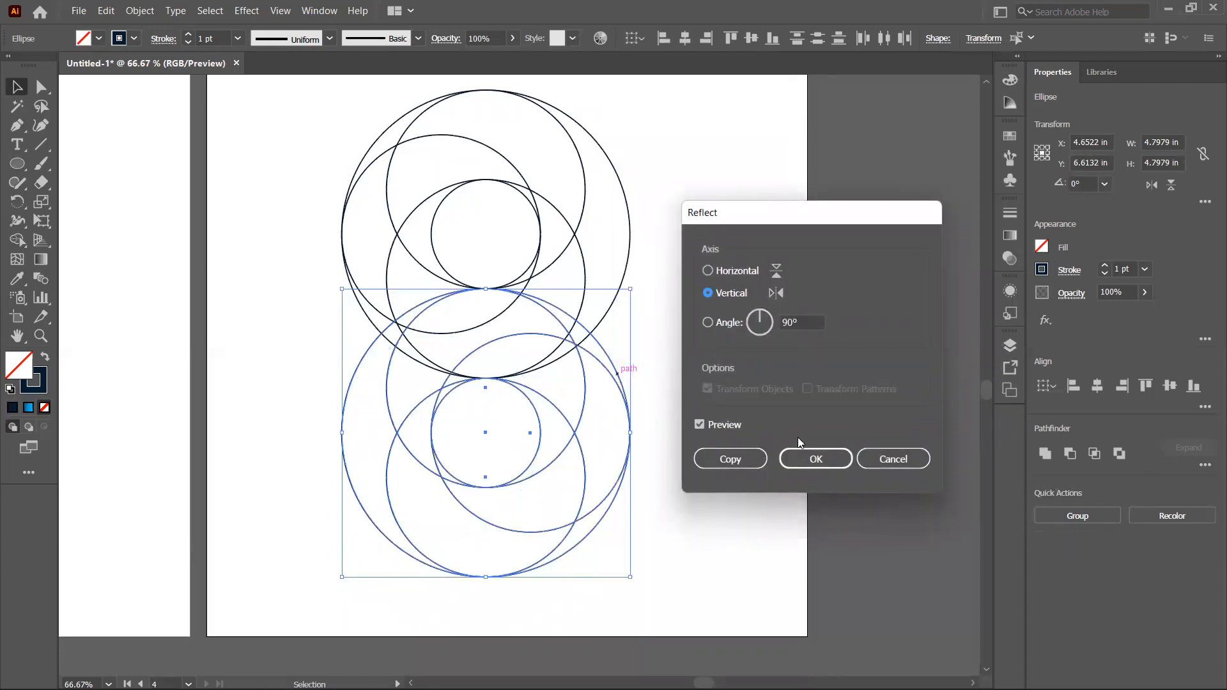
left_click(803, 459)
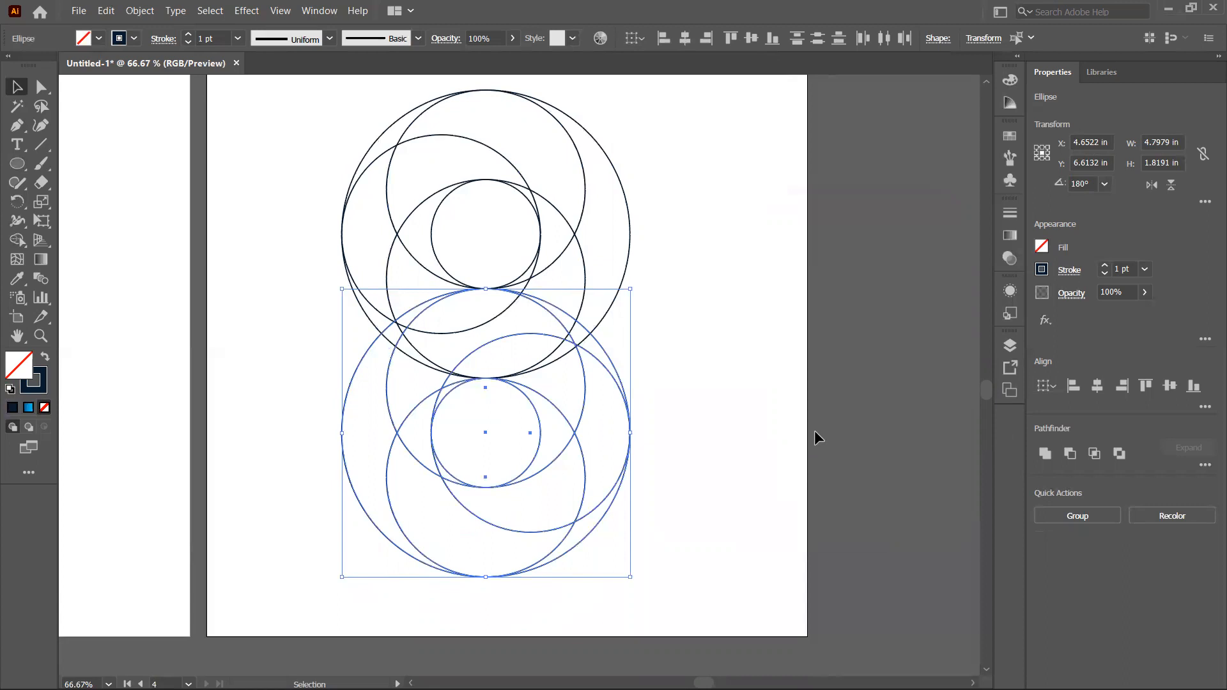
Step: Select all circles and, with Shape Builder, merge the crescent regions along the right side of the upper ring
left_click_drag(307, 129, 695, 507)
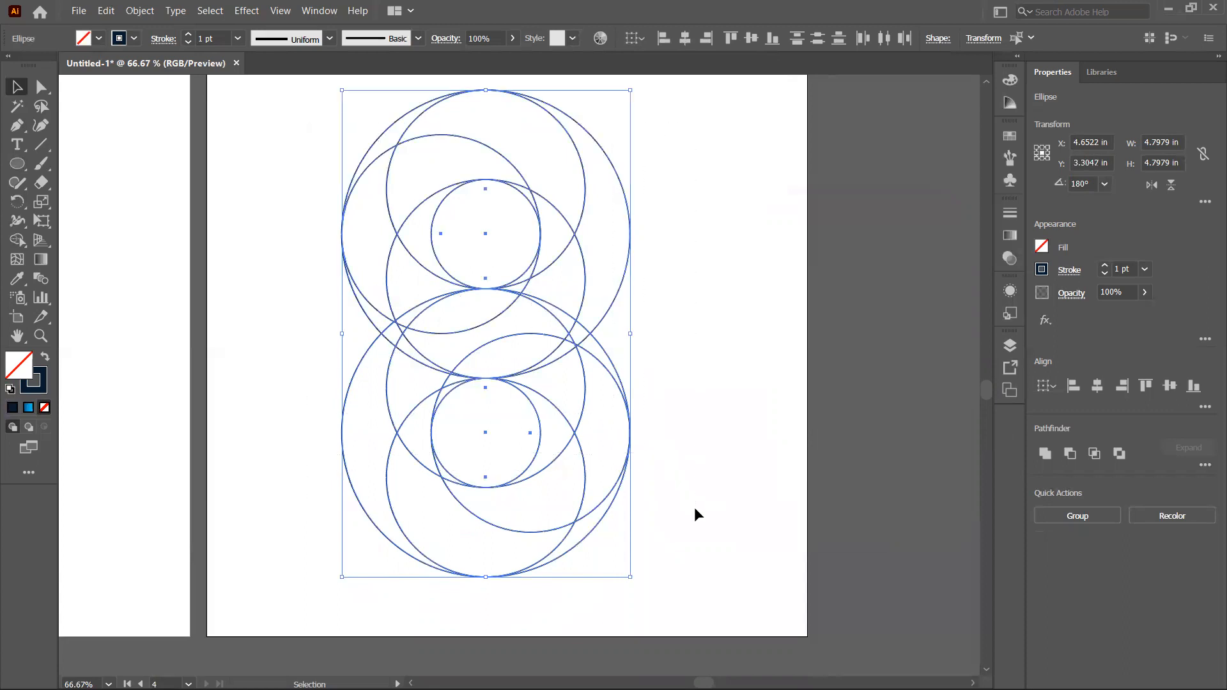
left_click(17, 240)
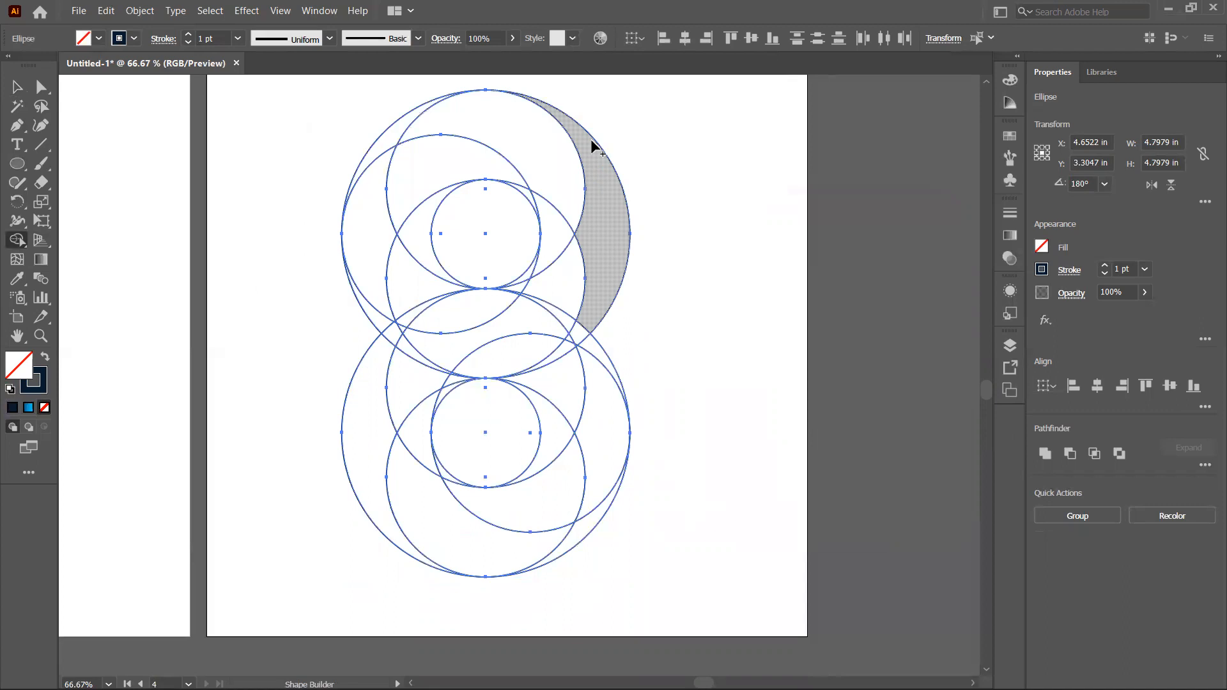
key("ctrl+equal")
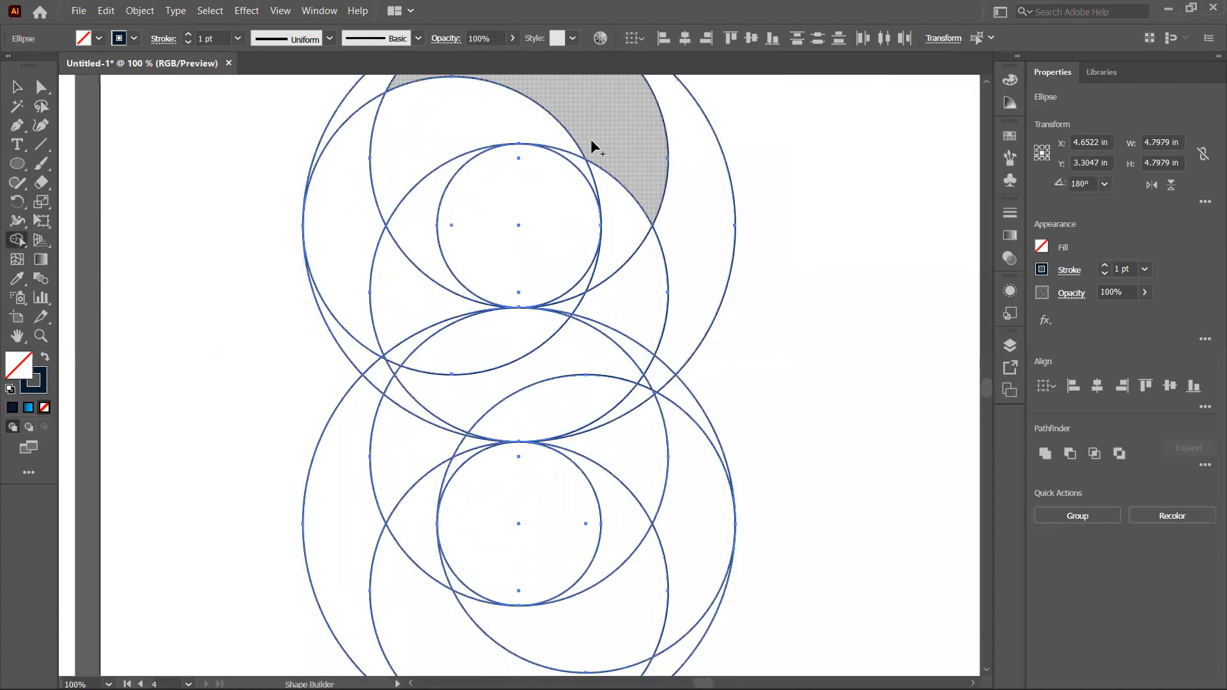
mouse_move(608, 131)
left_mouse_down()
mouse_move(589, 296)
mouse_move(594, 276)
mouse_move(644, 425)
mouse_move(608, 457)
mouse_move(503, 473)
mouse_move(567, 471)
left_mouse_up()
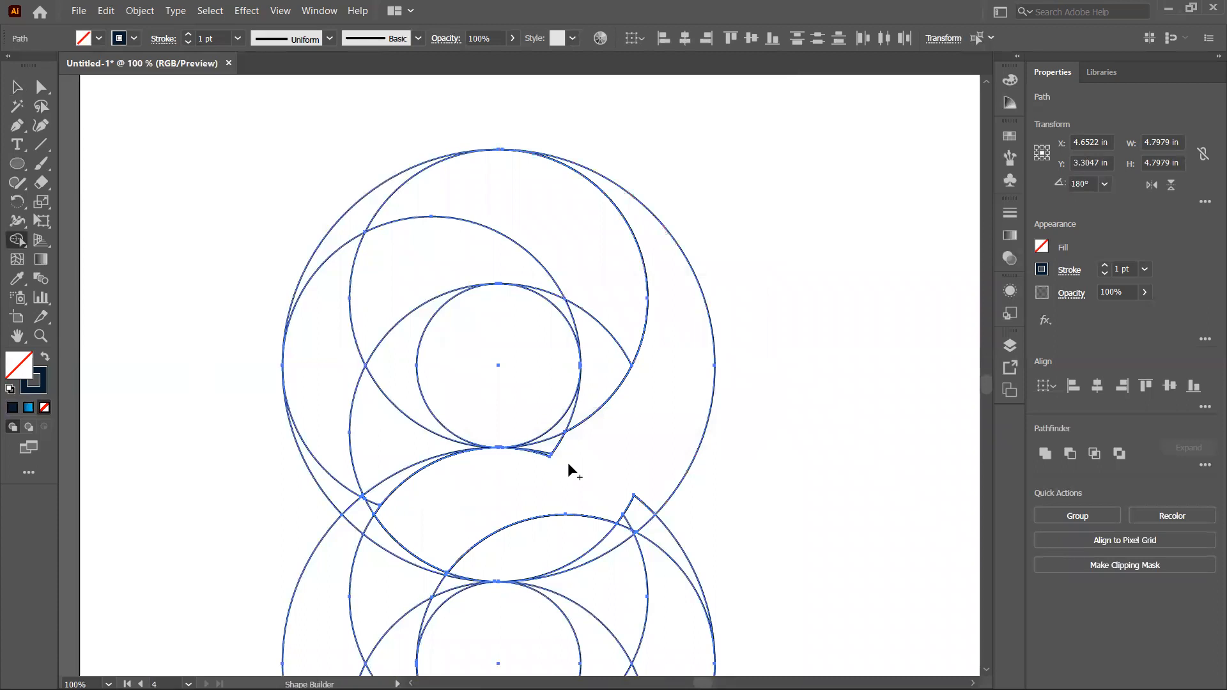
mouse_move(657, 486)
left_mouse_down()
mouse_move(633, 528)
mouse_move(588, 548)
mouse_move(468, 554)
left_mouse_up()
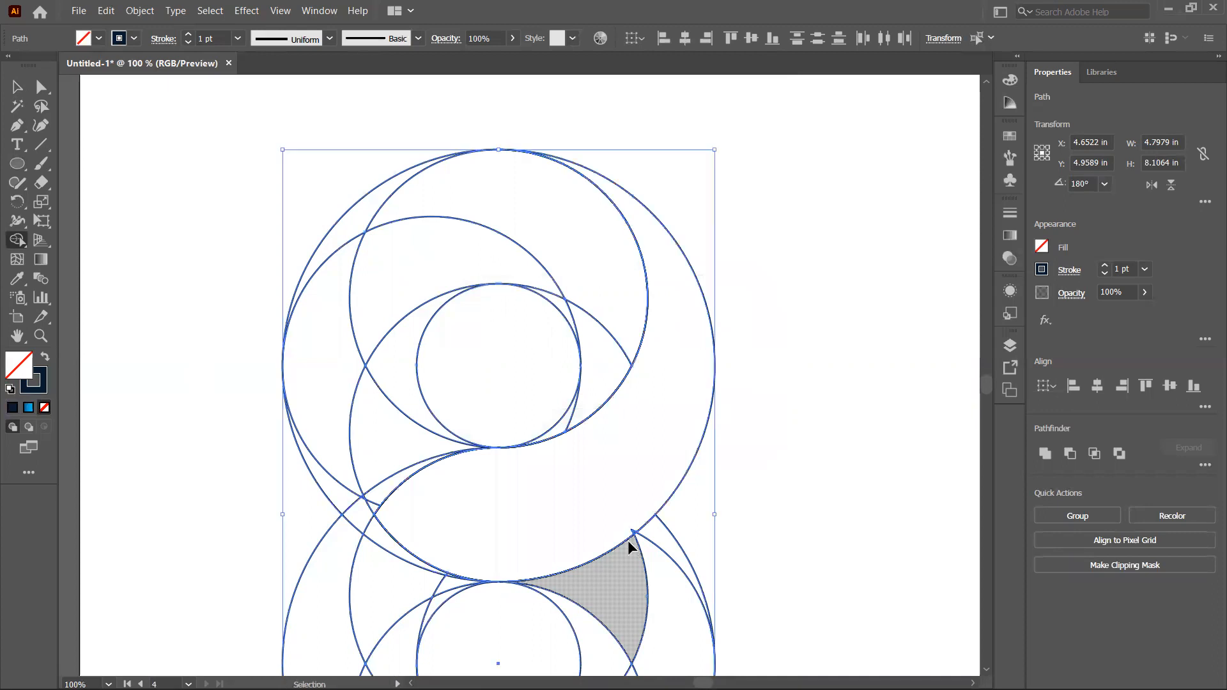
Step: Merge further regions with Shape Builder into one curved band sweeping from the upper right to the lower left
key("ctrl+equal")
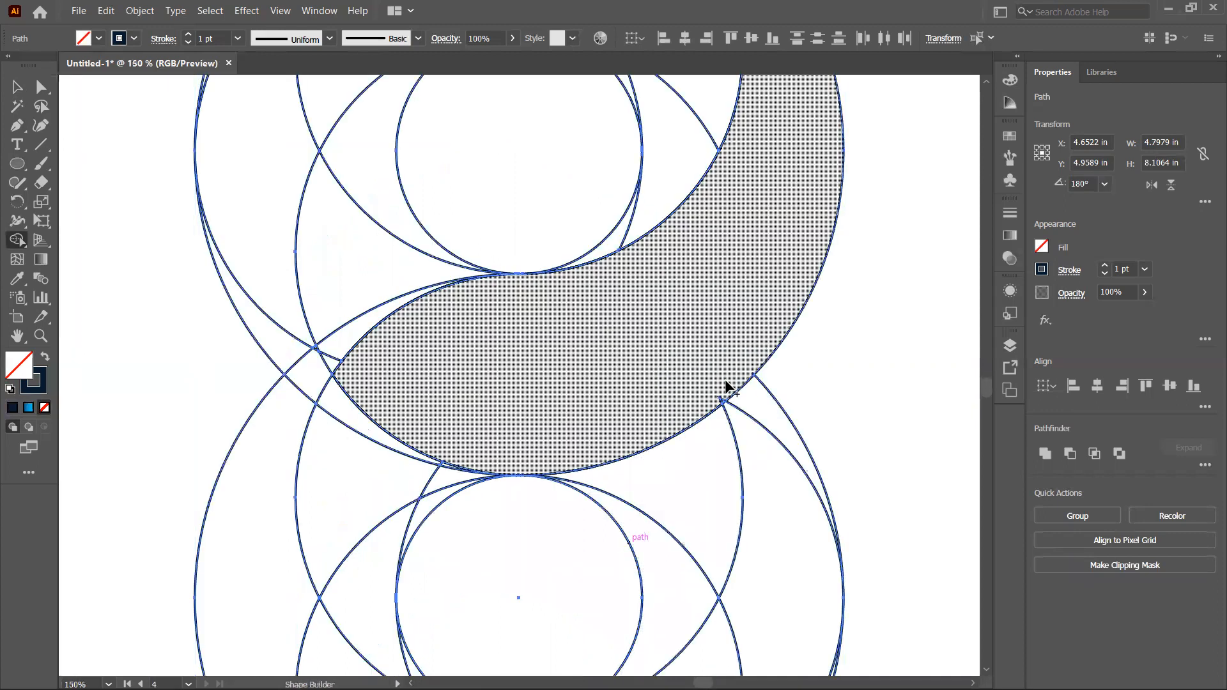
mouse_move(726, 386)
left_mouse_down()
mouse_move(723, 404)
mouse_move(704, 405)
left_mouse_up()
mouse_move(463, 313)
left_mouse_down()
mouse_move(317, 362)
mouse_move(320, 348)
mouse_move(344, 413)
mouse_move(371, 436)
mouse_move(422, 411)
mouse_move(515, 425)
mouse_move(437, 477)
mouse_move(271, 499)
mouse_move(265, 535)
left_mouse_up()
left_click_drag(332, 514, 368, 200)
left_click_drag(496, 384, 454, 568)
mouse_move(503, 317)
left_mouse_down()
mouse_move(530, 567)
mouse_move(556, 376)
left_mouse_up()
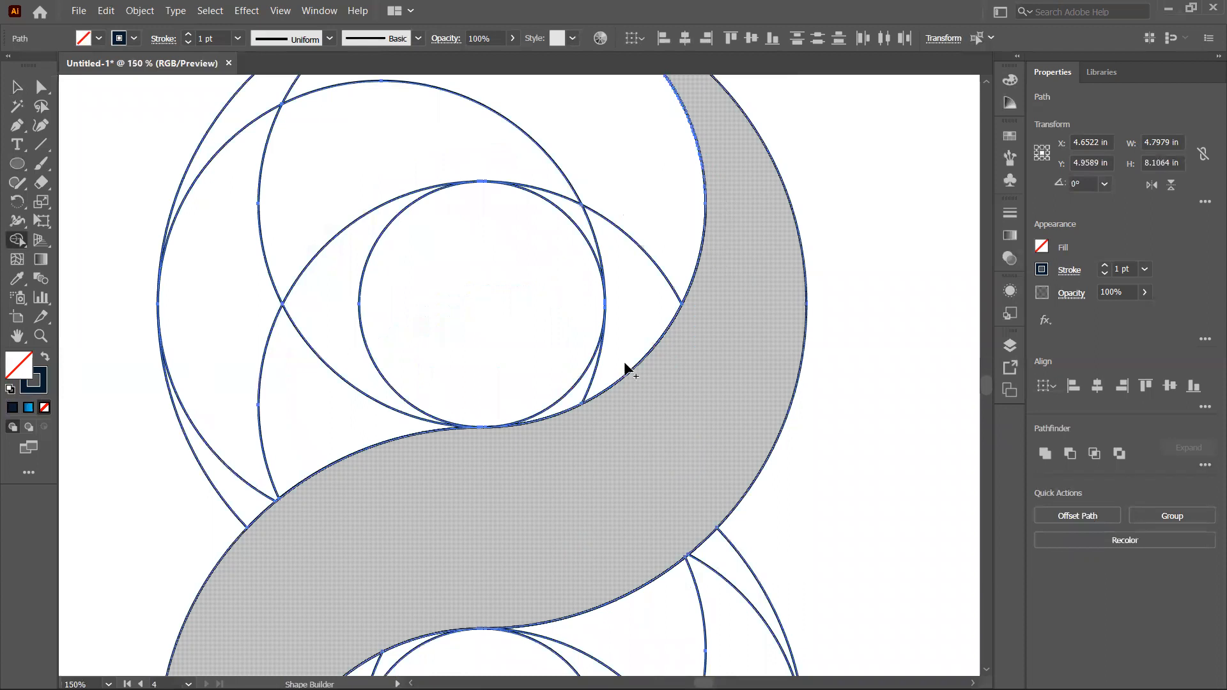
Step: Merge the regions of the upper ring's inner band around the small circle into one shape
scroll(630, 409, "up", 3)
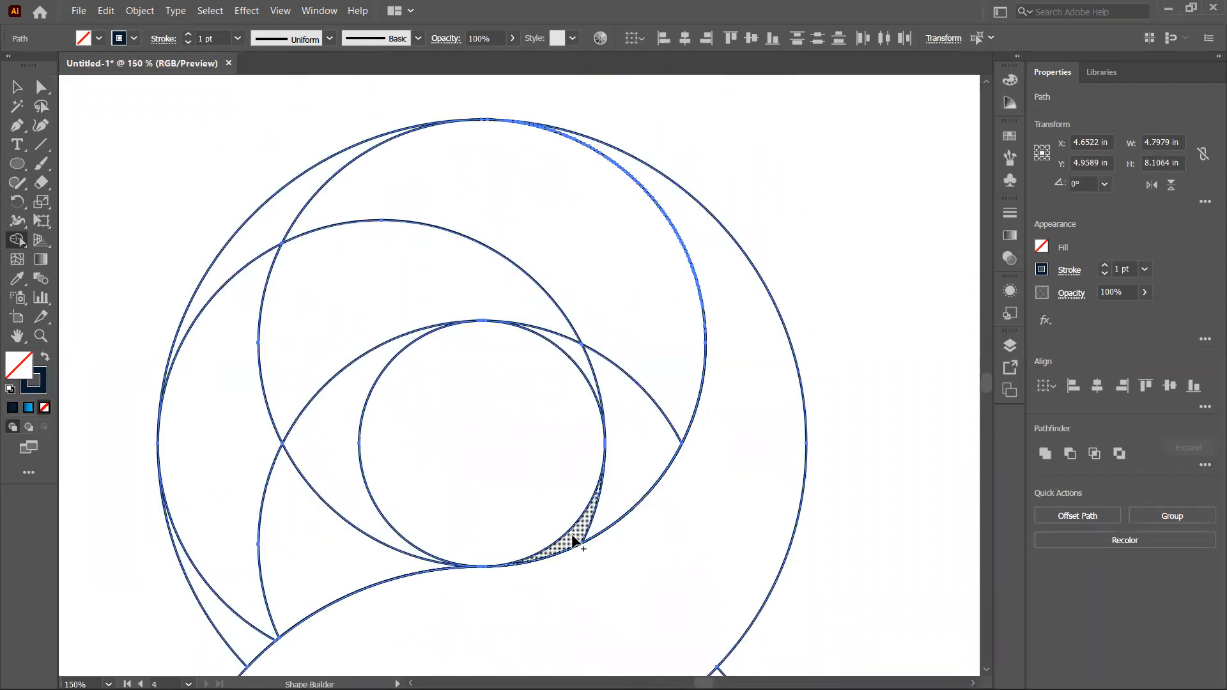
mouse_move(573, 542)
left_mouse_down()
mouse_move(617, 491)
mouse_move(660, 402)
mouse_move(663, 337)
left_mouse_up()
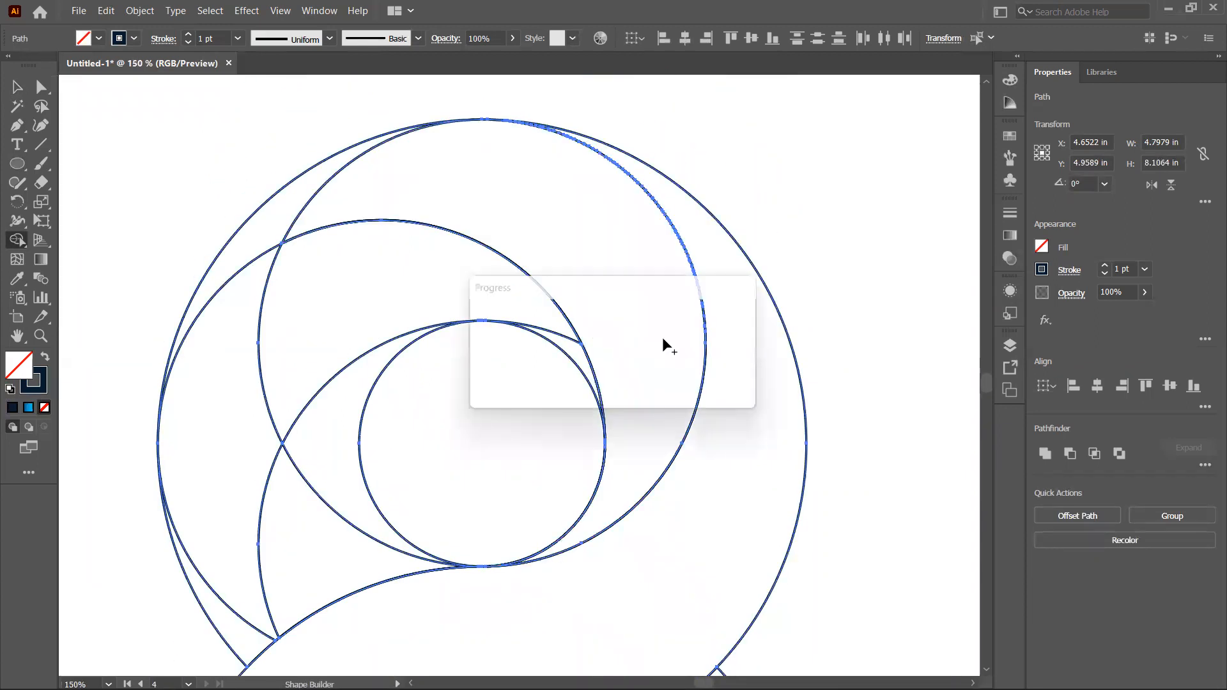
left_click_drag(397, 173, 287, 202)
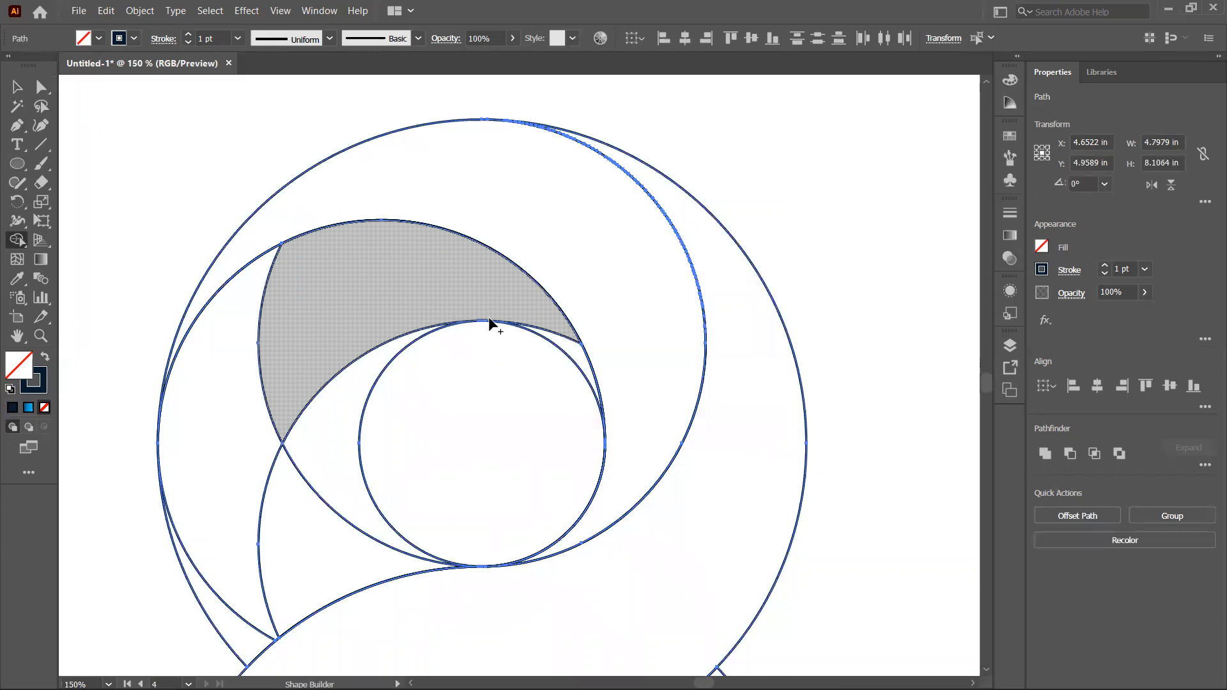
mouse_move(575, 355)
left_mouse_down()
mouse_move(507, 282)
mouse_move(269, 317)
mouse_move(220, 482)
mouse_move(217, 462)
mouse_move(213, 608)
mouse_move(227, 617)
left_mouse_up()
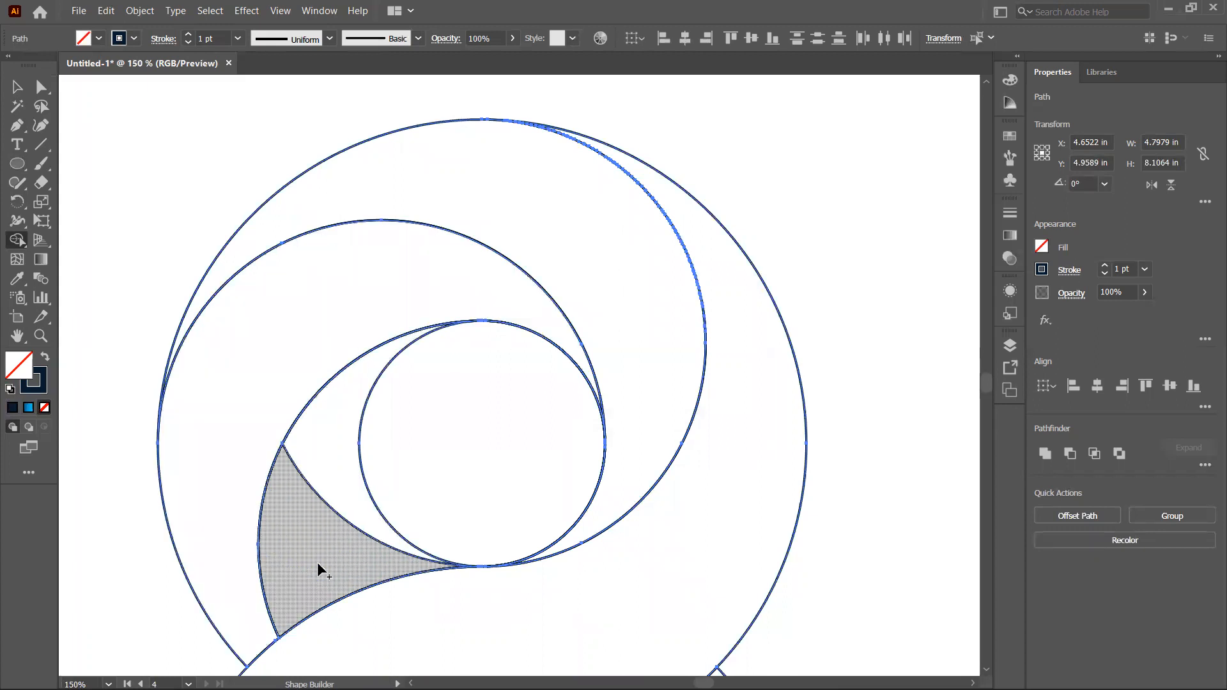
left_click_drag(339, 438, 326, 559)
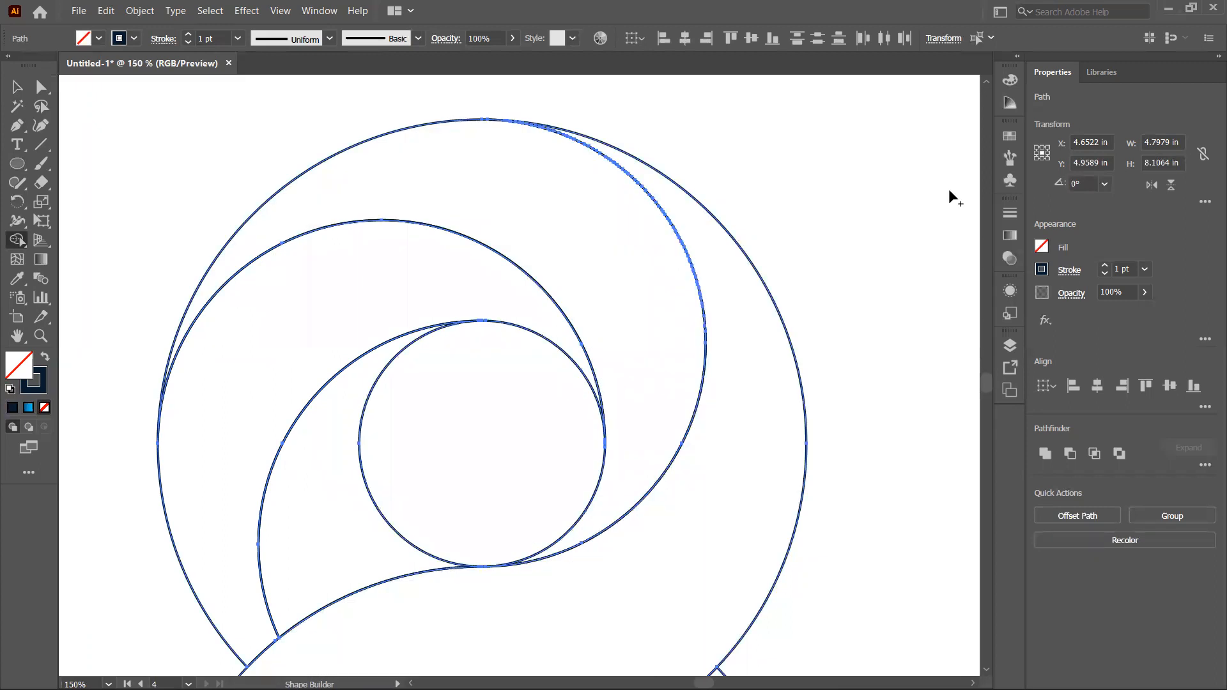
Step: With Shape Builder, merge the lower ring's regions into the curved band running from the lower left up to the upper right
key("space")
left_click_drag(574, 473, 582, 42)
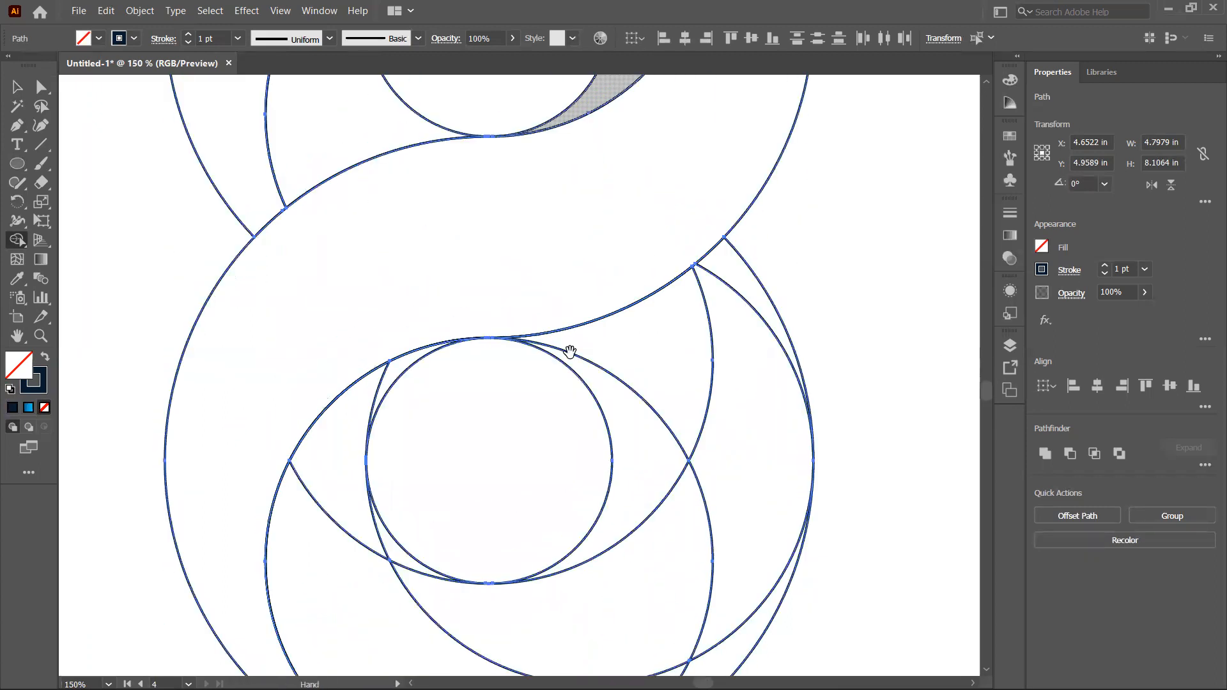
key("space")
mouse_move(604, 524)
left_mouse_down()
mouse_move(628, 382)
mouse_move(630, 307)
mouse_move(619, 313)
left_mouse_up()
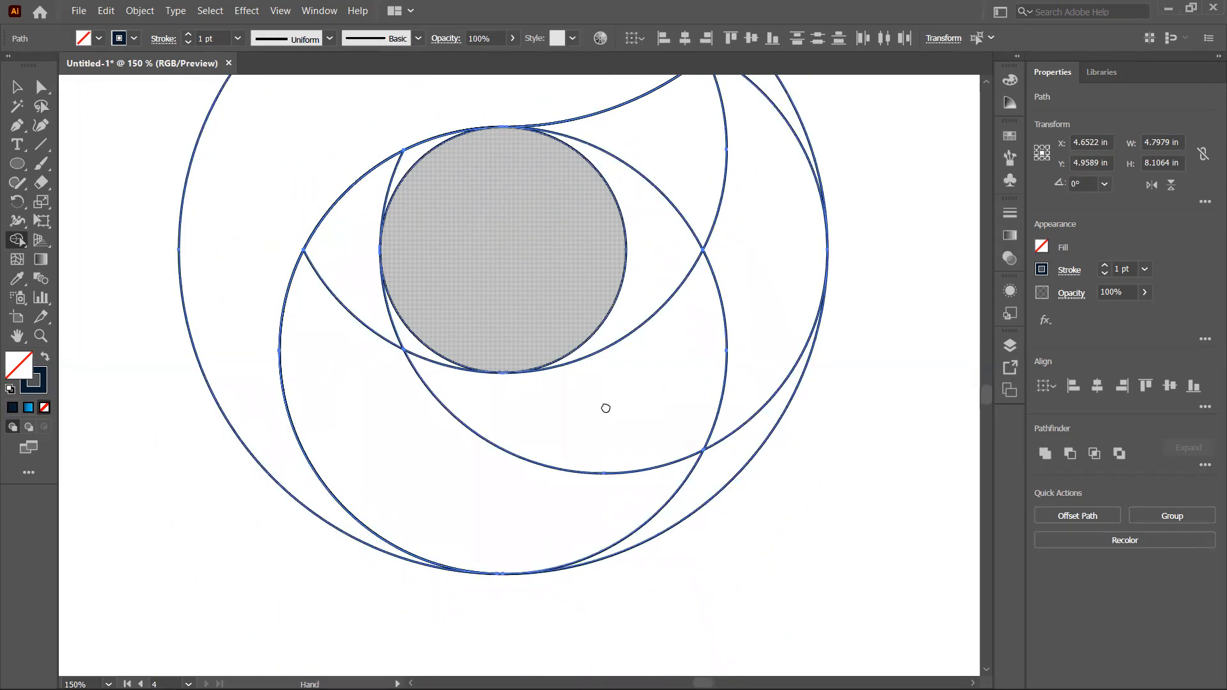
left_click_drag(606, 409, 612, 409)
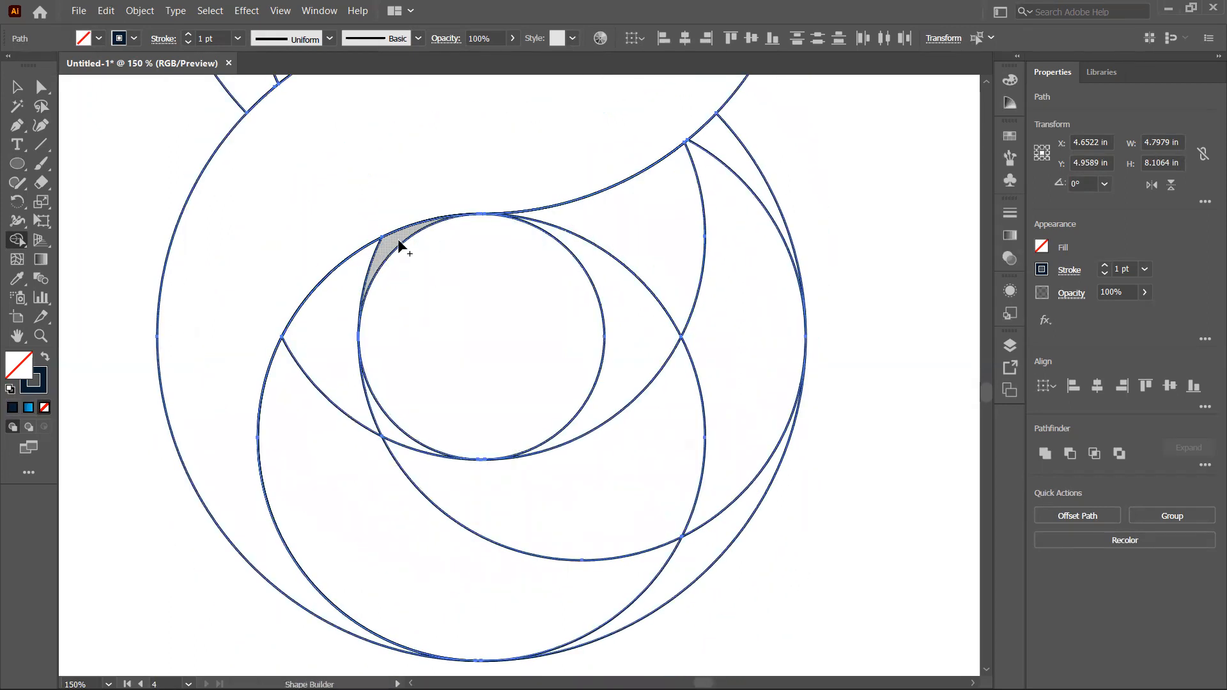
left_click_drag(550, 597, 673, 592)
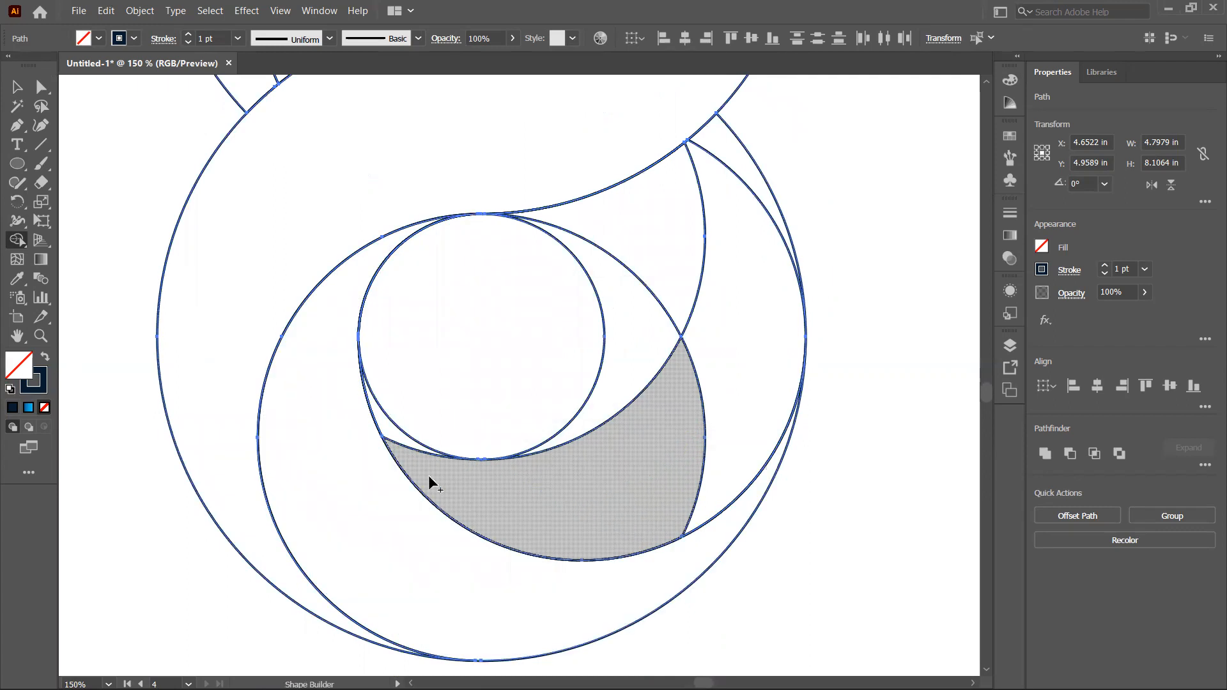
mouse_move(434, 451)
left_mouse_down()
mouse_move(526, 492)
mouse_move(617, 497)
mouse_move(732, 374)
mouse_move(749, 260)
mouse_move(716, 160)
left_mouse_up()
mouse_move(636, 225)
left_mouse_down()
mouse_move(631, 340)
mouse_move(613, 406)
left_mouse_up()
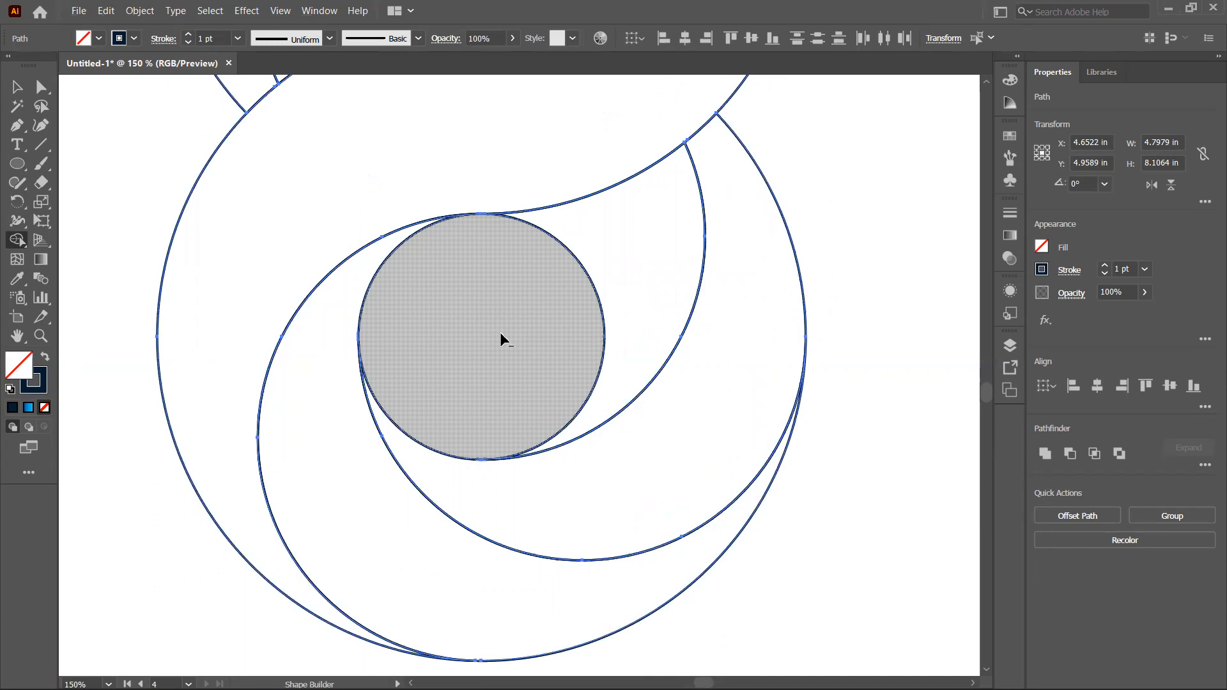
Step: Select the S-shaped band and fill it with the default blue gradient
mouse_move(982, 391)
left_mouse_down()
mouse_move(985, 358)
mouse_move(988, 387)
left_mouse_up()
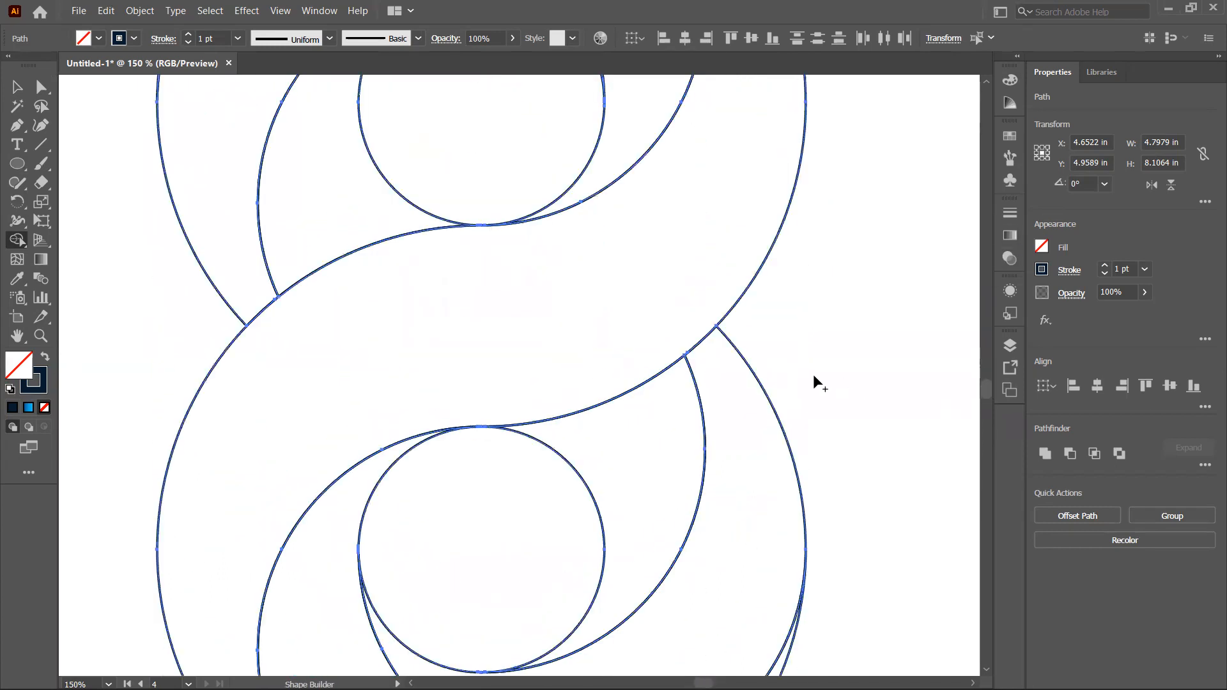
key("ctrl")
key("ctrl+1")
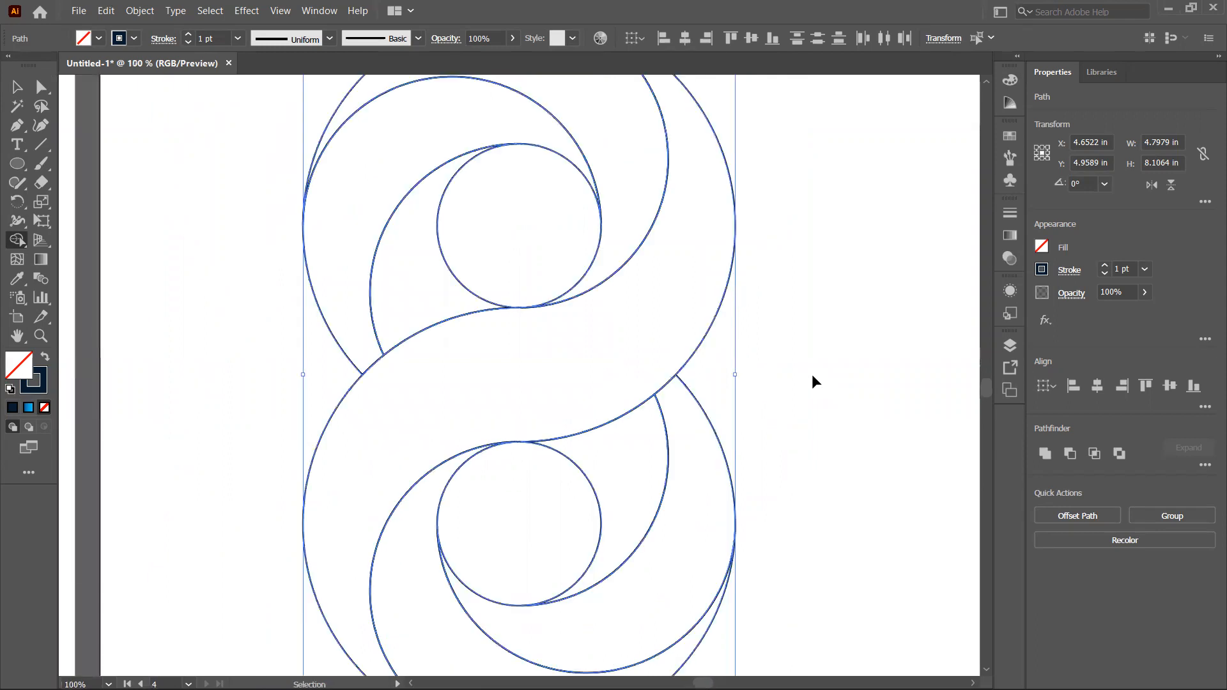
left_click(17, 86)
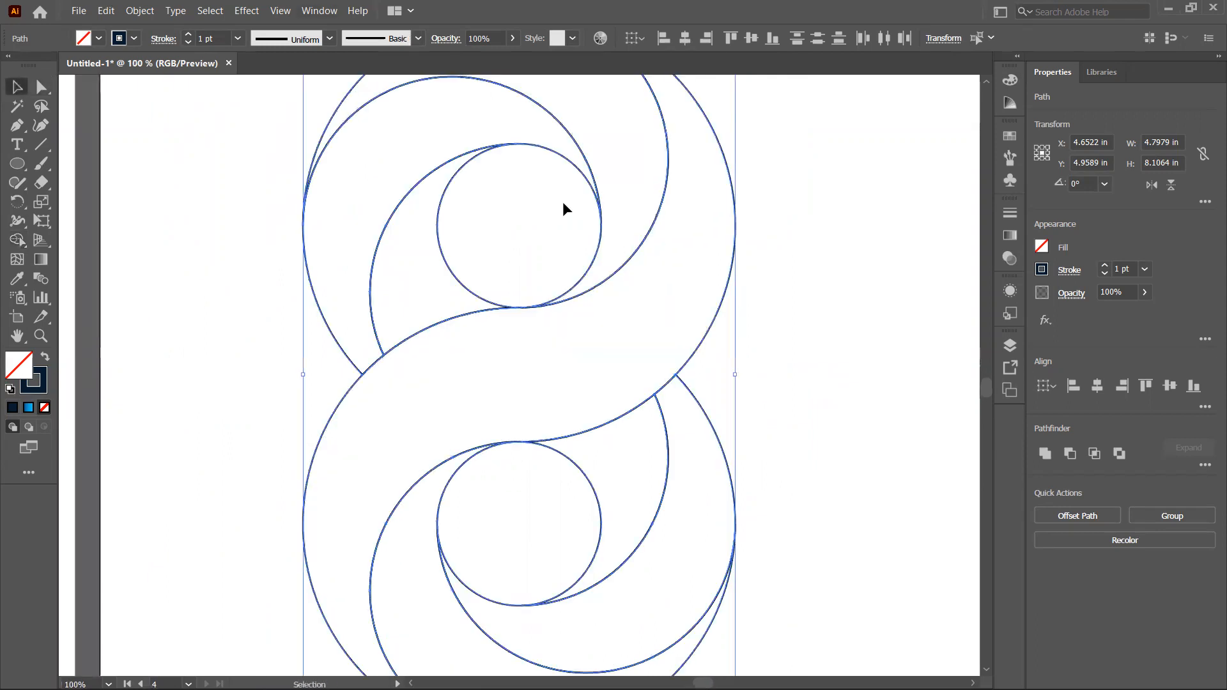
left_click(904, 321)
scroll(984, 388, "up", 2)
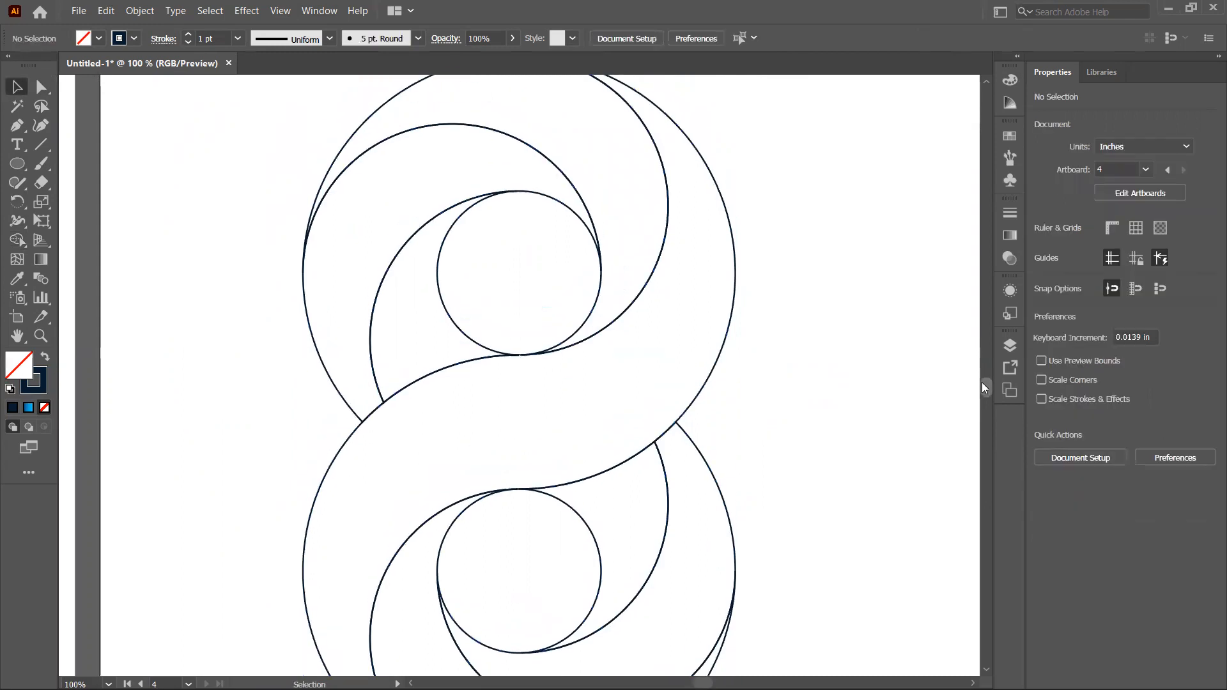
left_click(713, 376)
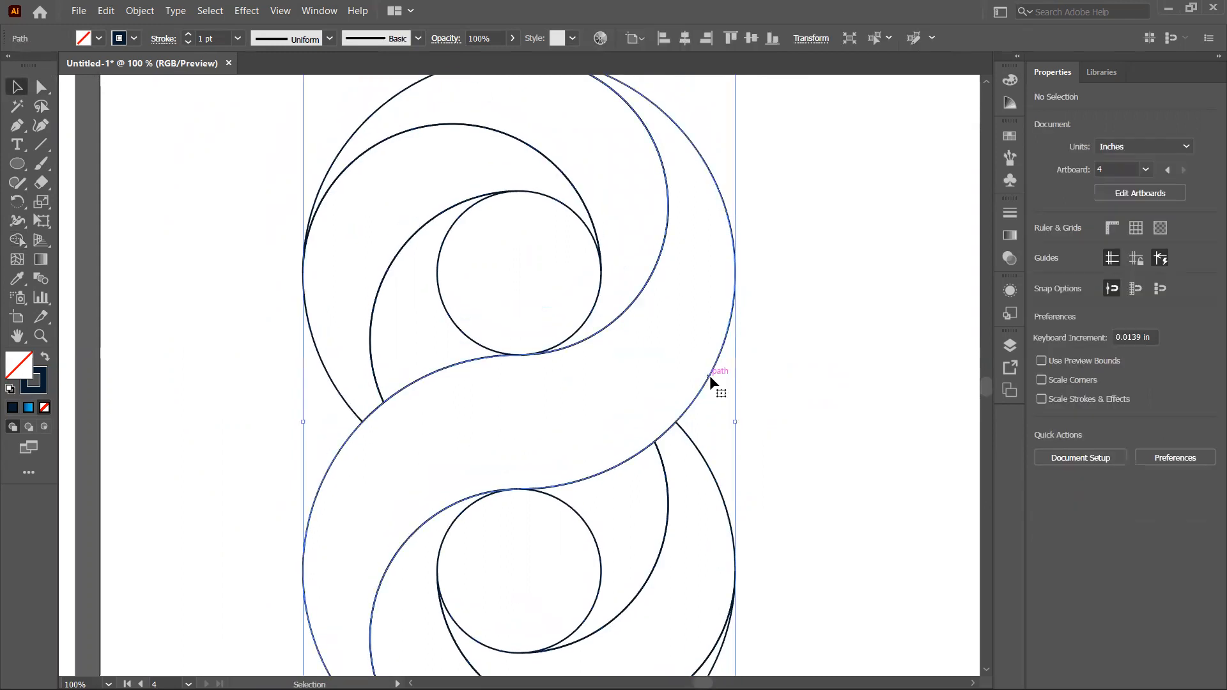
left_click(29, 409)
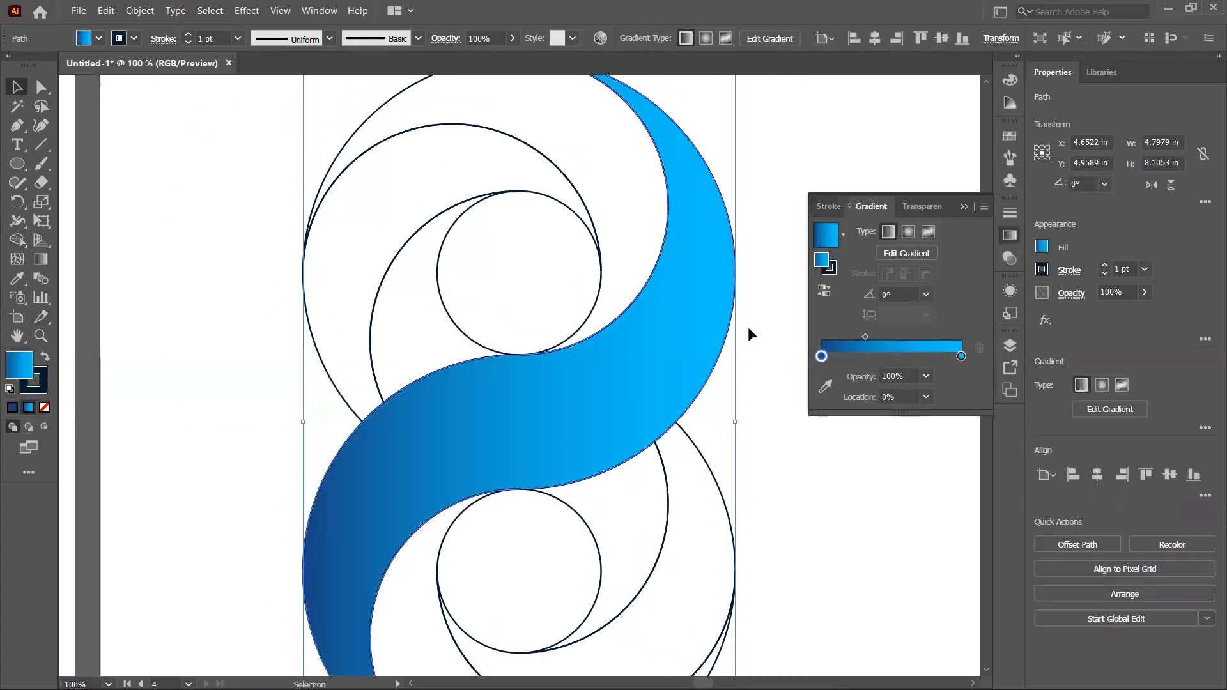
Step: Add a middle stop to the band's gradient and sample a dark blue from the shape for the end stop
left_click(893, 357)
left_click_drag(894, 359, 890, 363)
left_click(961, 358)
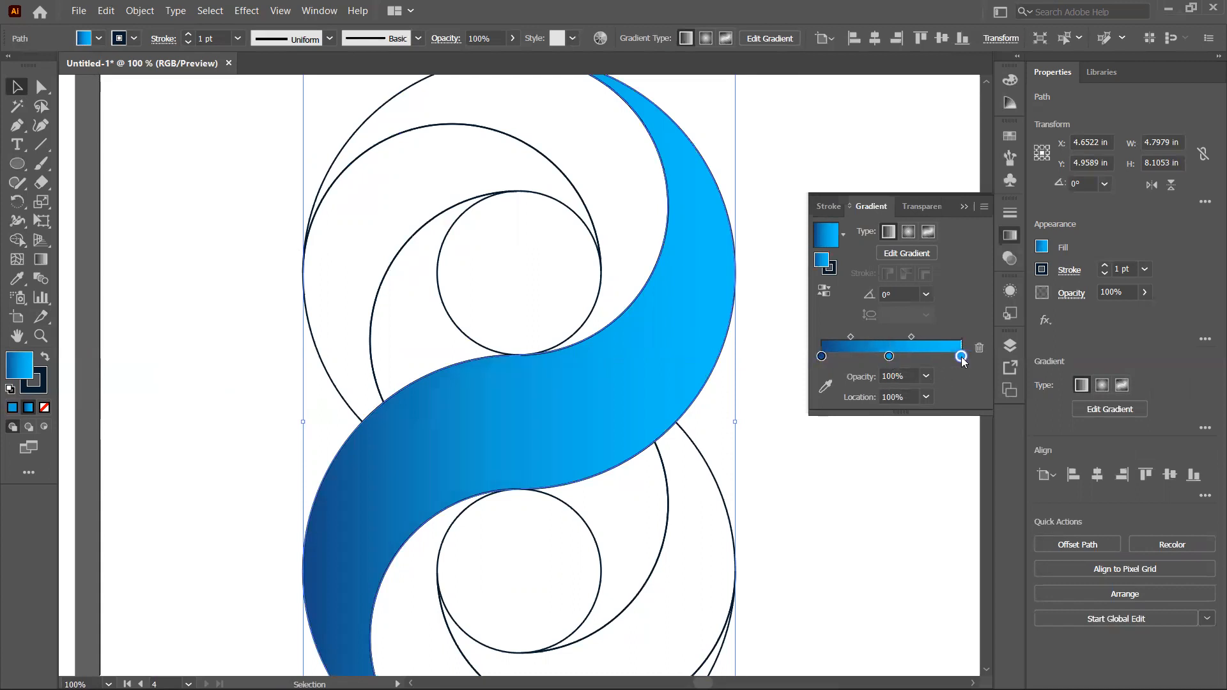
left_click(825, 388)
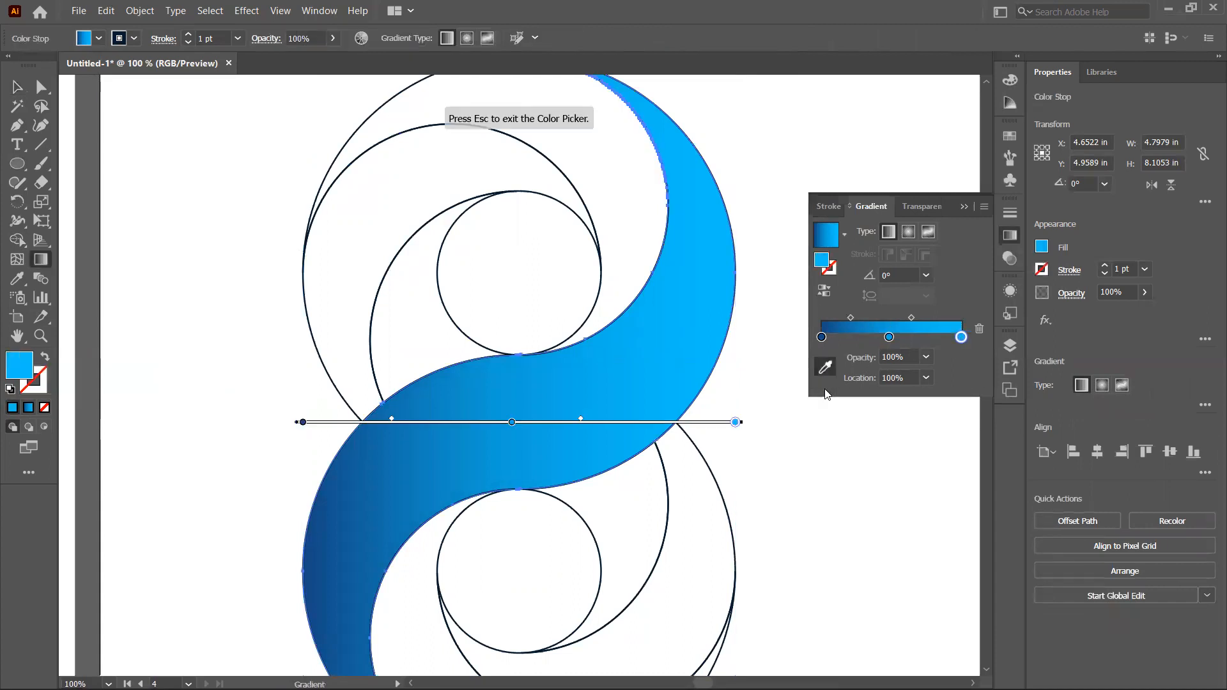
left_click(321, 619)
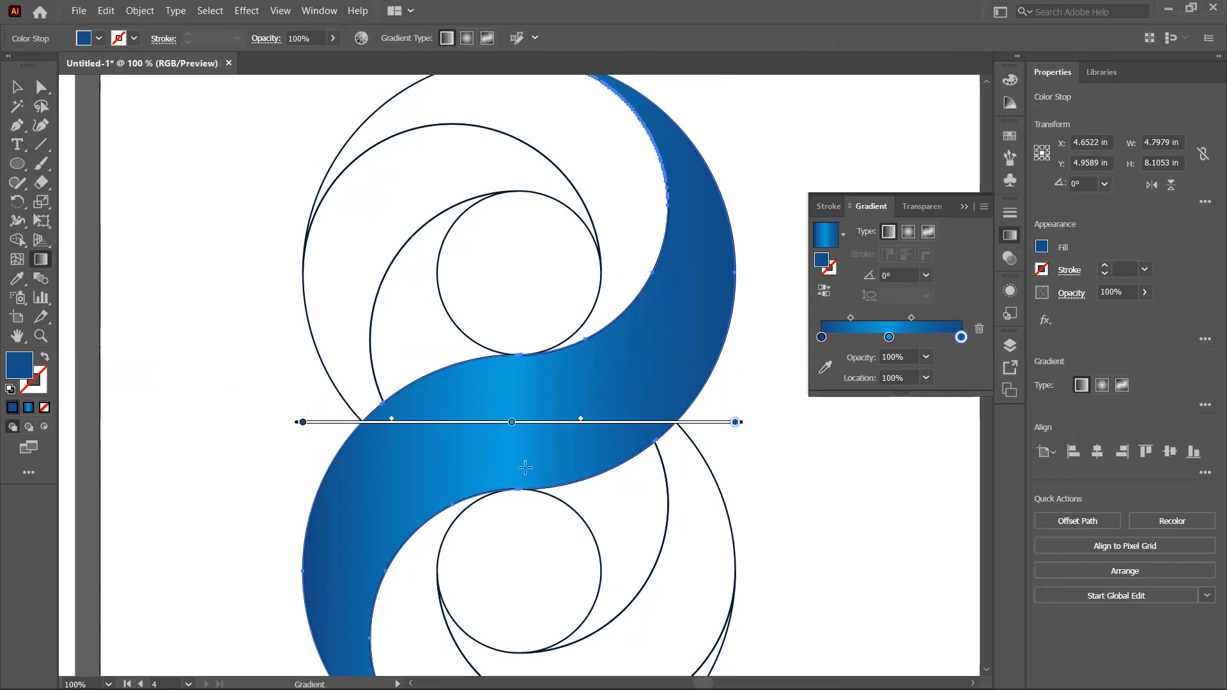
Step: Redirect the band's gradient diagonally along the band at about 20° and adjust its endpoints
mouse_move(234, 602)
left_mouse_down()
mouse_move(238, 424)
mouse_move(781, 315)
mouse_move(931, 202)
mouse_move(965, 201)
mouse_move(896, 229)
mouse_move(856, 265)
left_mouse_up()
mouse_move(282, 509)
left_mouse_down()
mouse_move(639, 379)
mouse_move(932, 205)
mouse_move(921, 243)
mouse_move(859, 283)
mouse_move(873, 301)
left_mouse_up()
mouse_move(681, 361)
left_mouse_down()
mouse_move(630, 381)
mouse_move(678, 359)
left_mouse_up()
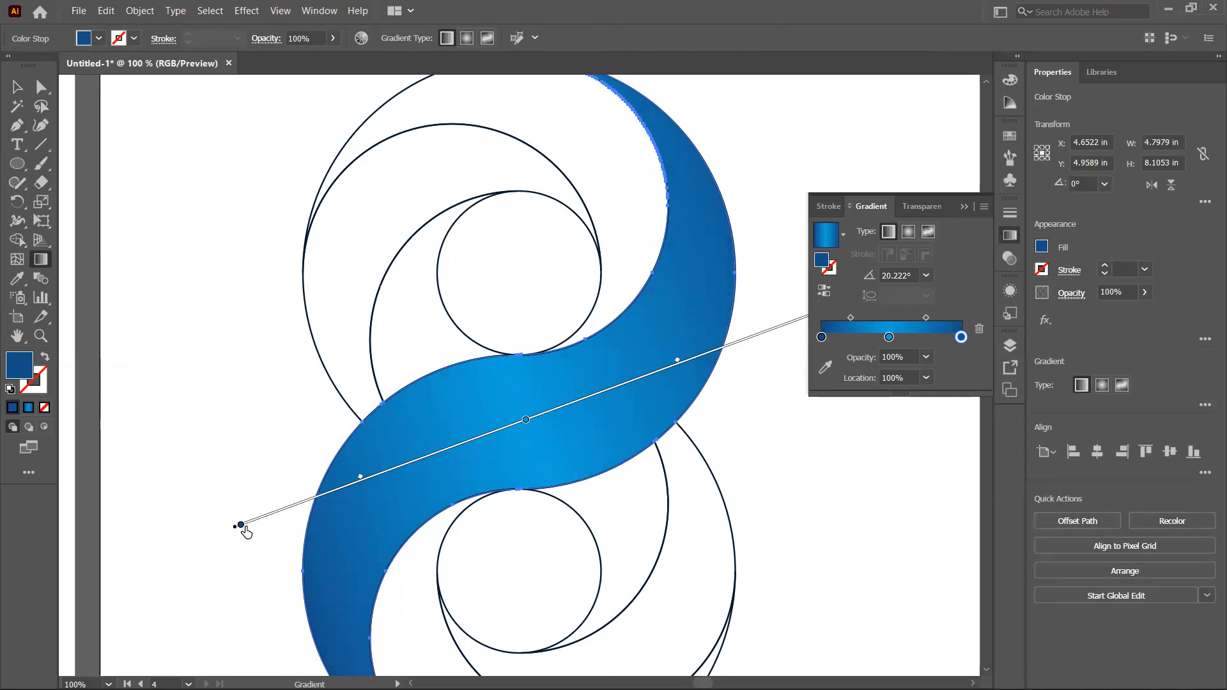
left_click_drag(239, 528, 272, 513)
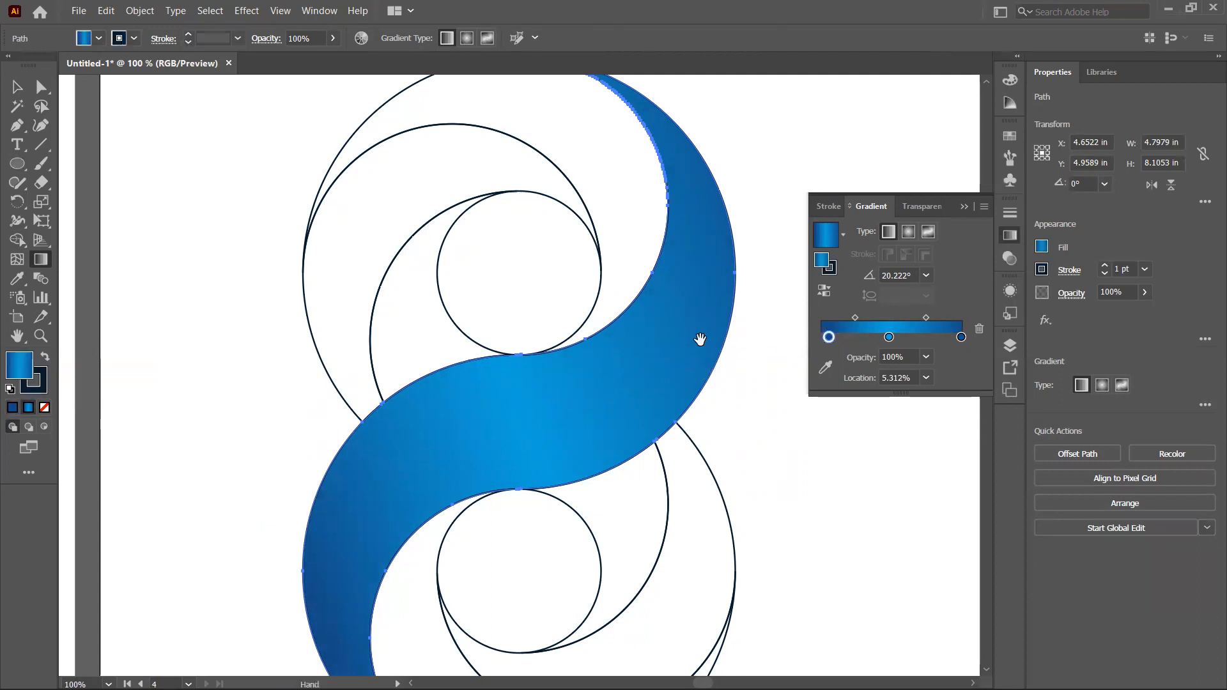
left_click_drag(698, 339, 529, 362)
left_click_drag(654, 330, 604, 349)
mouse_move(356, 345)
left_mouse_down()
mouse_move(537, 293)
mouse_move(543, 375)
left_mouse_up()
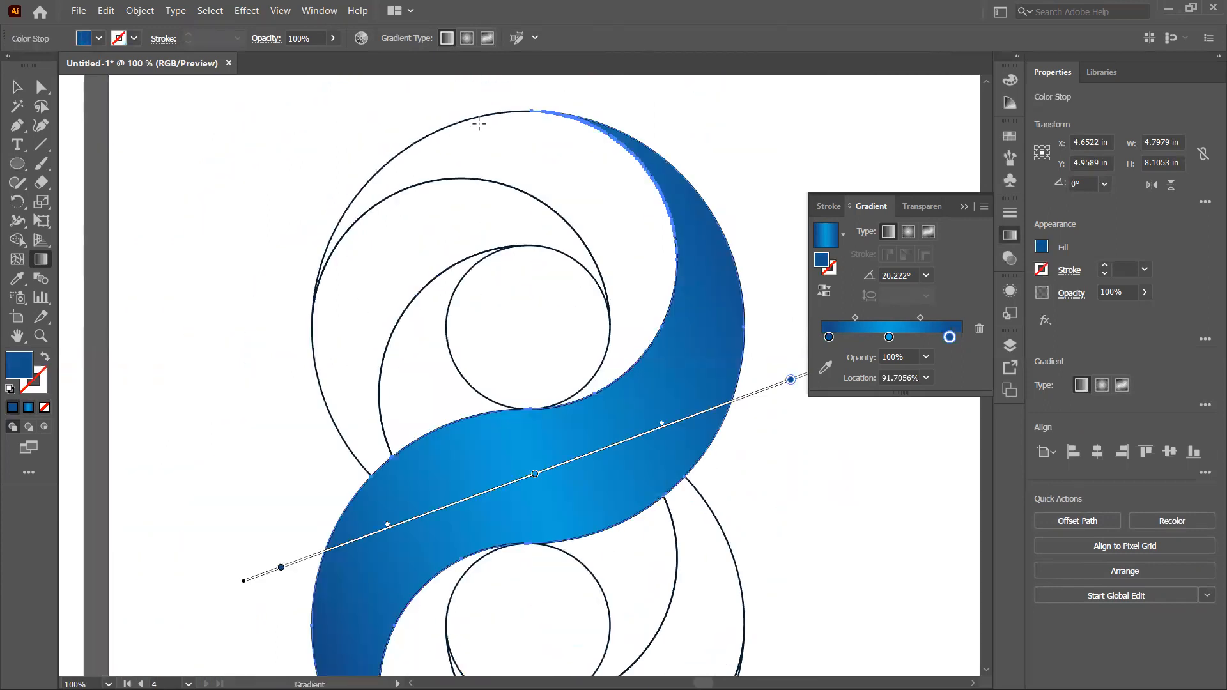
Step: Fill the upper crescent with a two-stop radial gradient running from light blue at the centre to dark blue
left_click(17, 87)
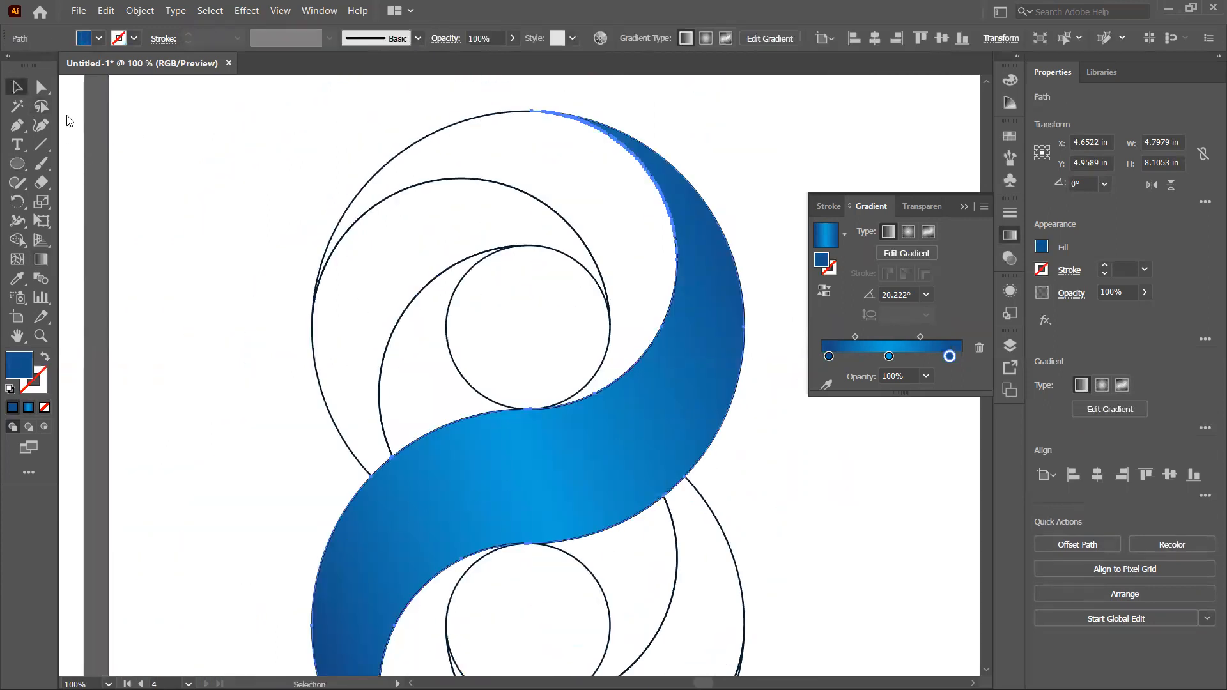
left_click(426, 140)
left_click(429, 132)
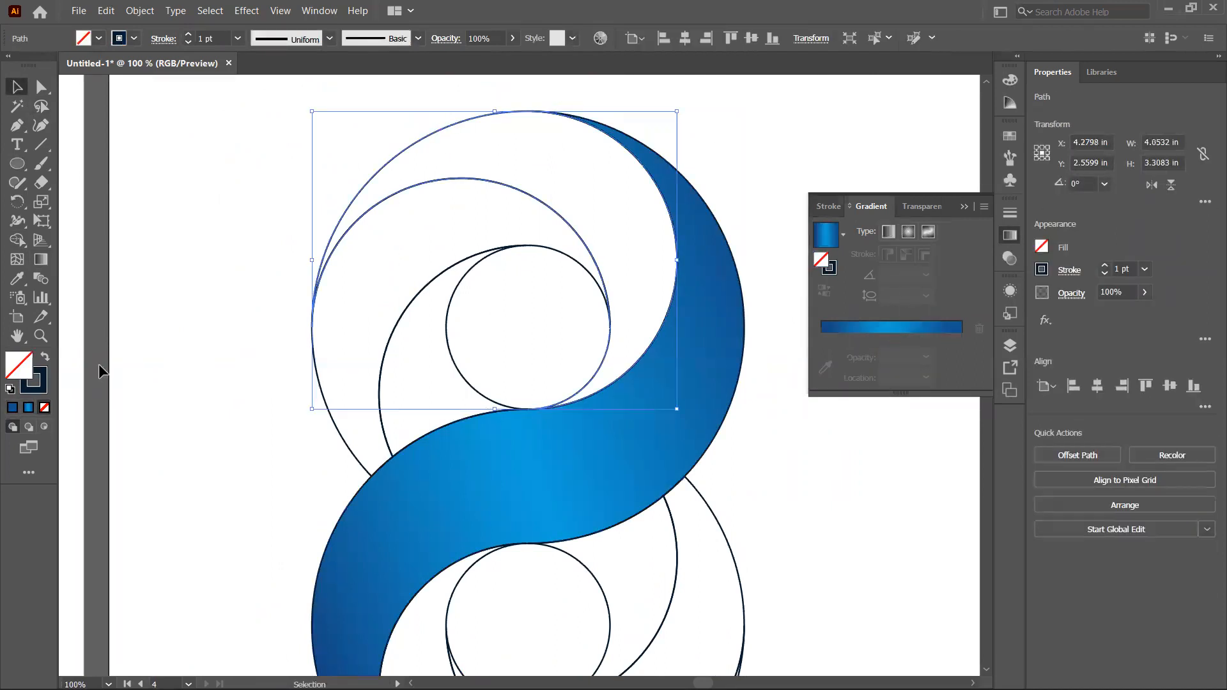
left_click(26, 408)
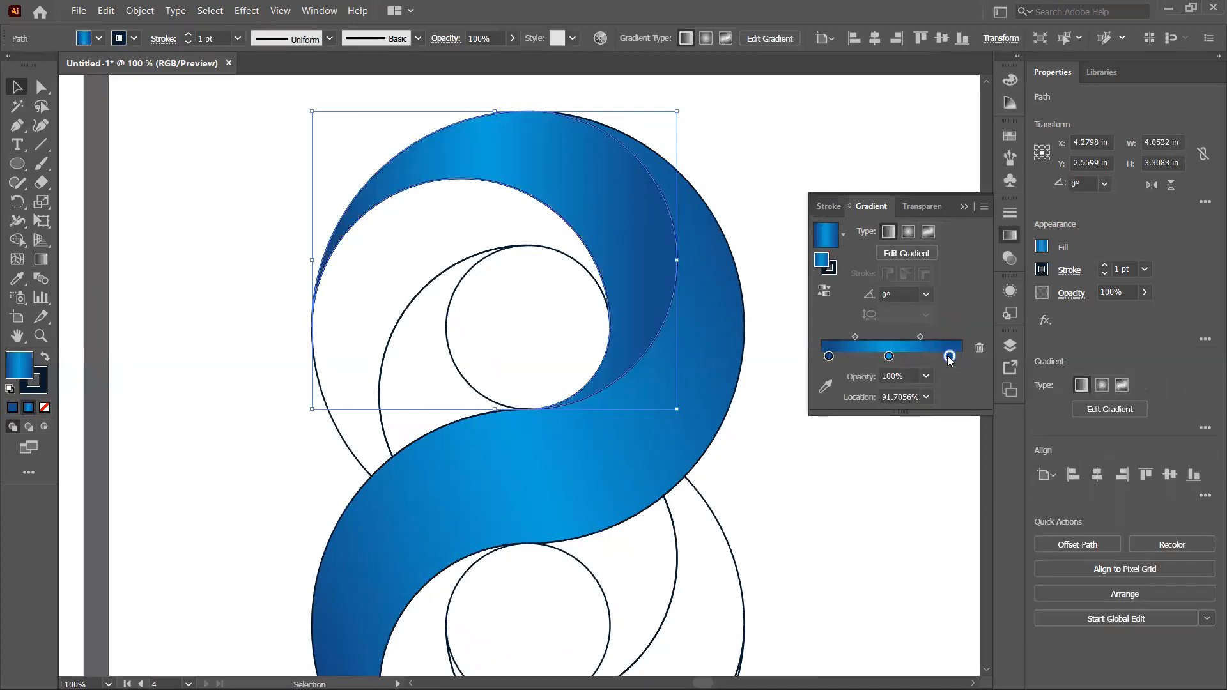
left_click_drag(950, 356, 959, 394)
left_click_drag(890, 357, 982, 355)
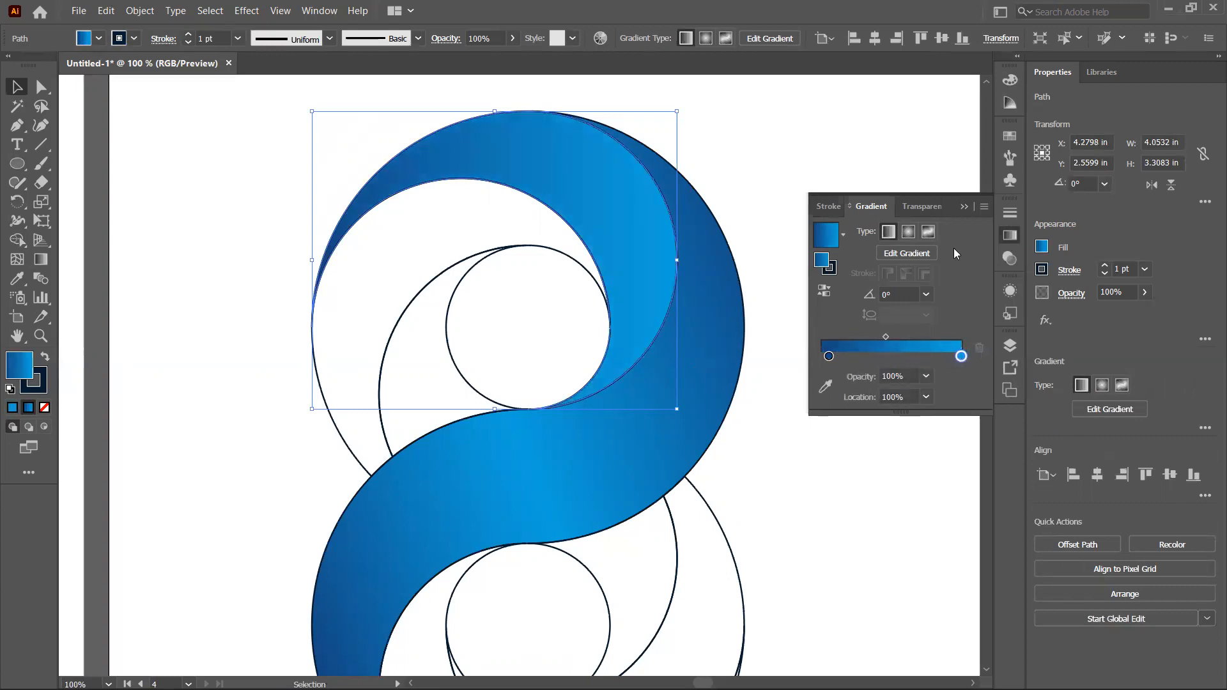
left_click(910, 232)
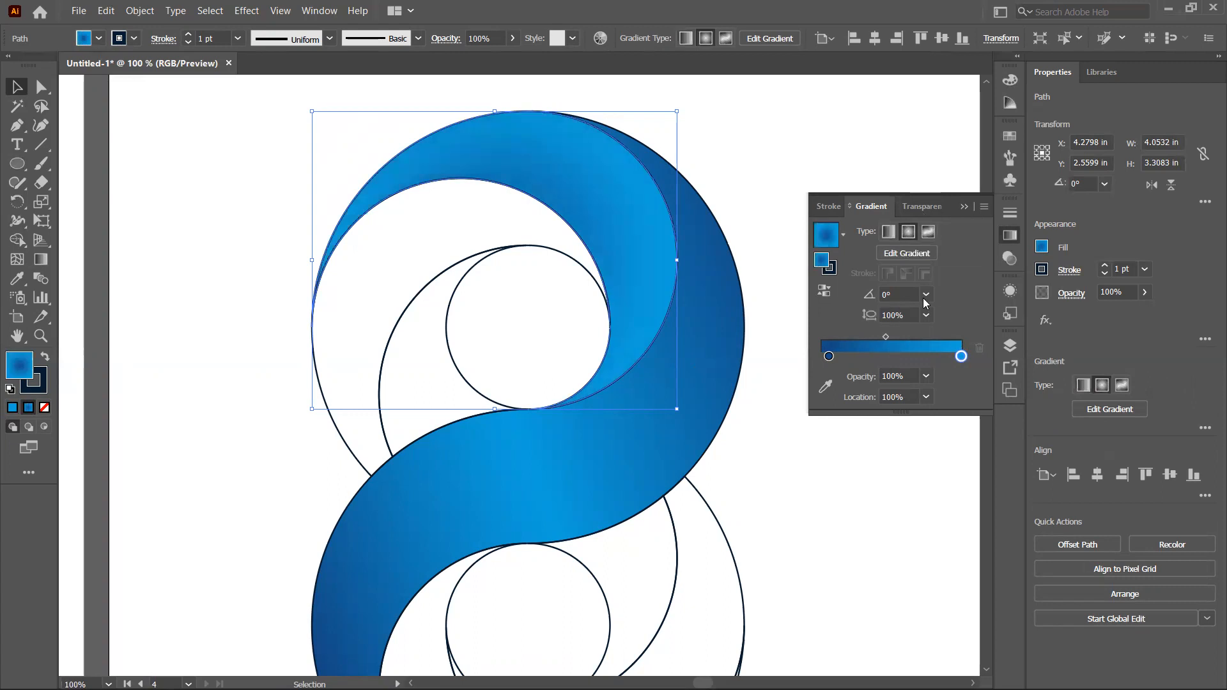
mouse_move(961, 356)
left_mouse_down()
mouse_move(877, 356)
mouse_move(961, 357)
left_mouse_up()
left_click_drag(880, 356, 798, 373)
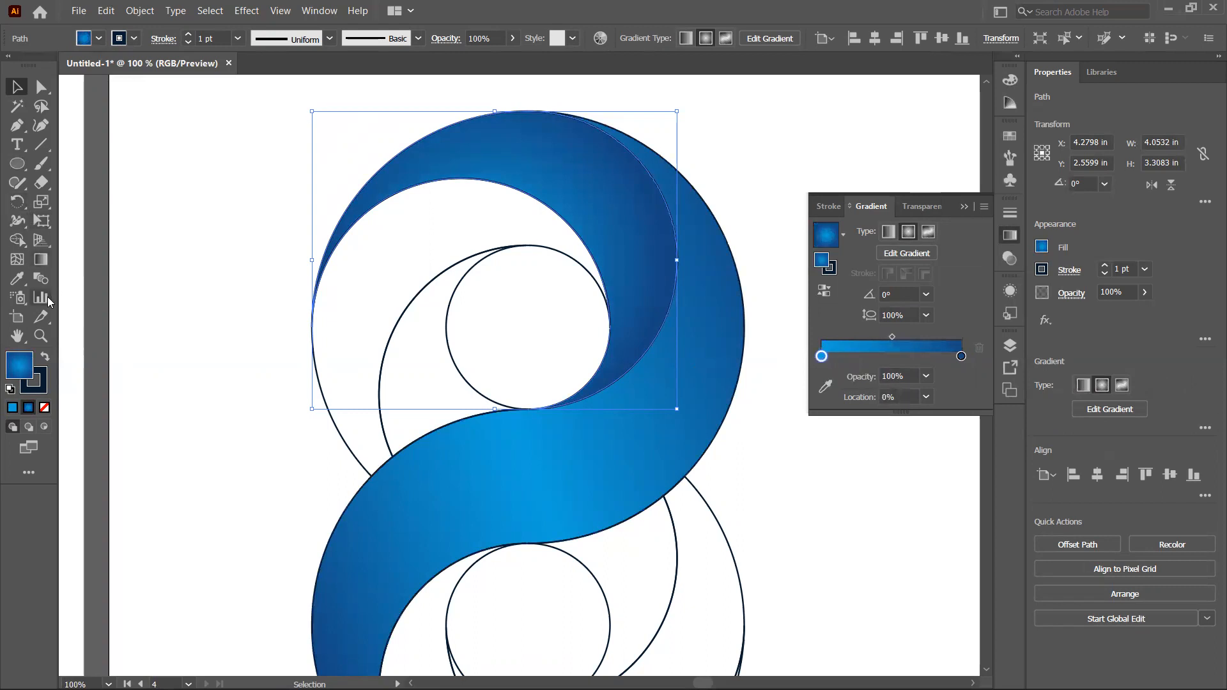
Step: Move and enlarge the crescent's radial gradient so it centres on the small inner circle
left_click(41, 258)
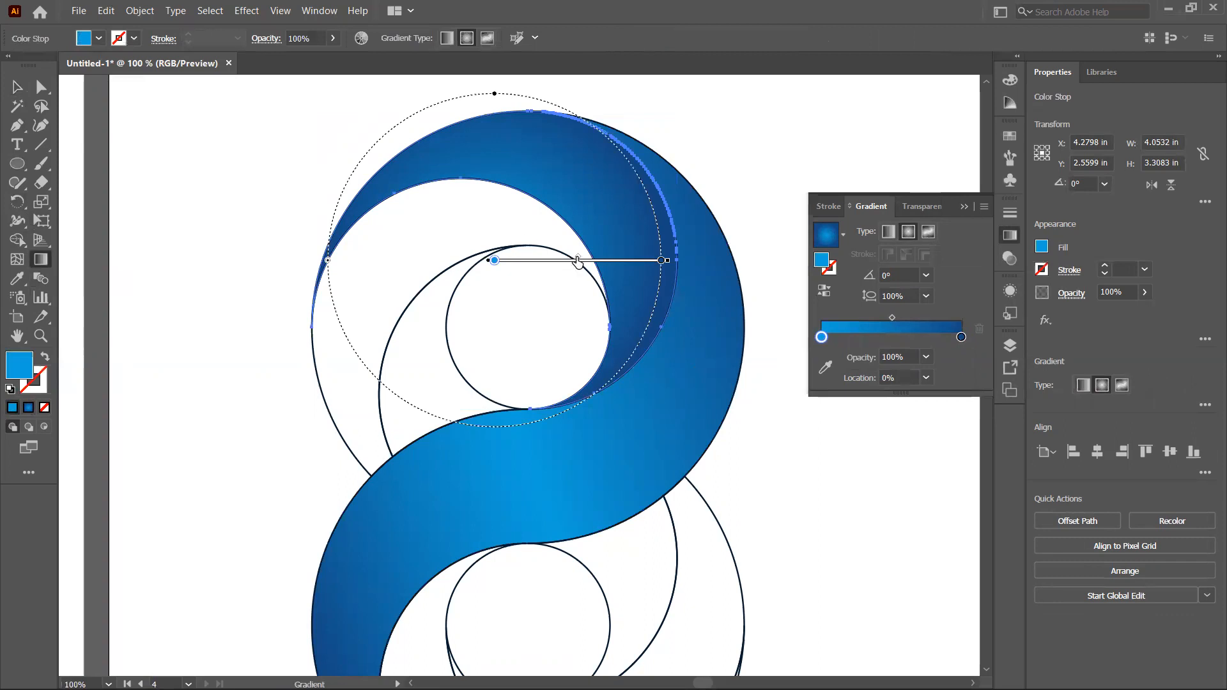
left_click_drag(611, 259, 684, 258)
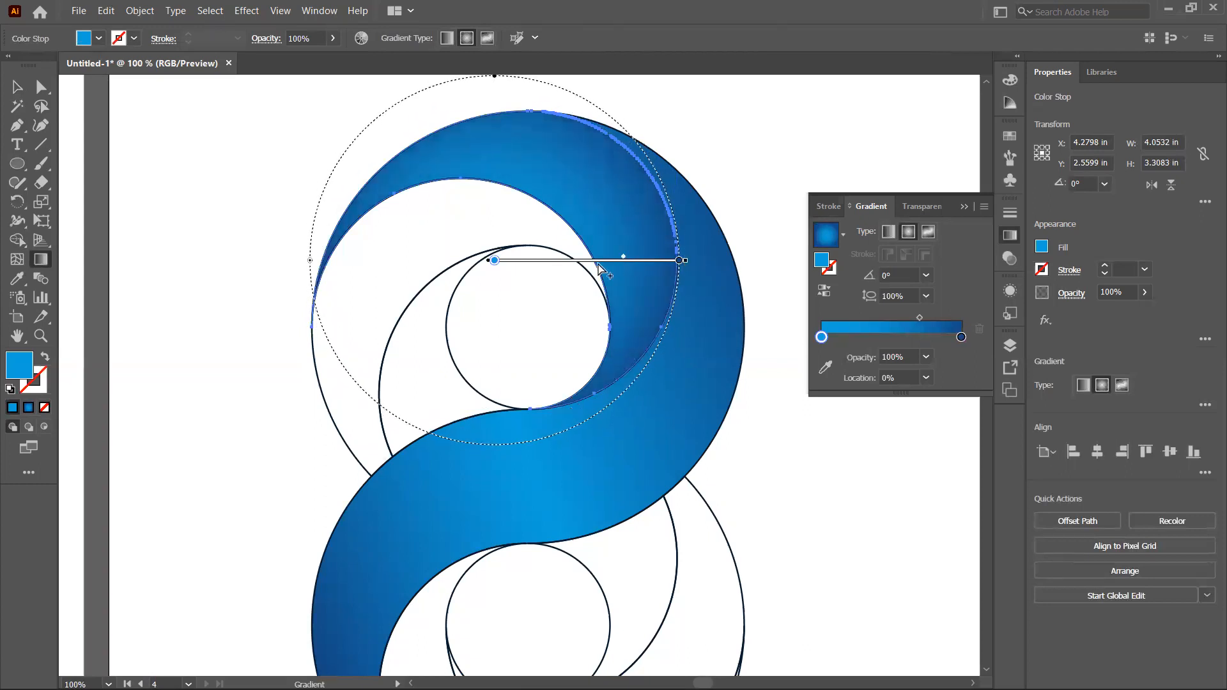
left_click_drag(595, 261, 583, 297)
left_click_drag(482, 300, 609, 313)
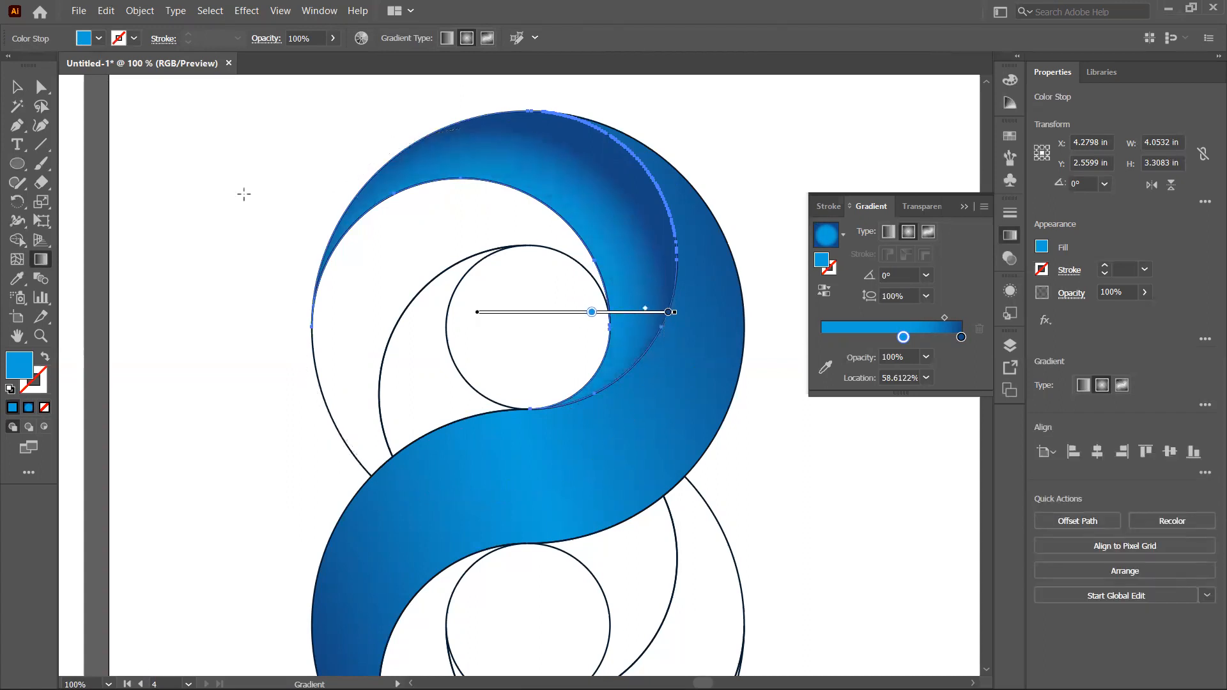
Step: Reselect the crescent and shift the radial gradient's midpoint and light stop along the gradient bar
left_click(17, 87)
left_click(254, 186)
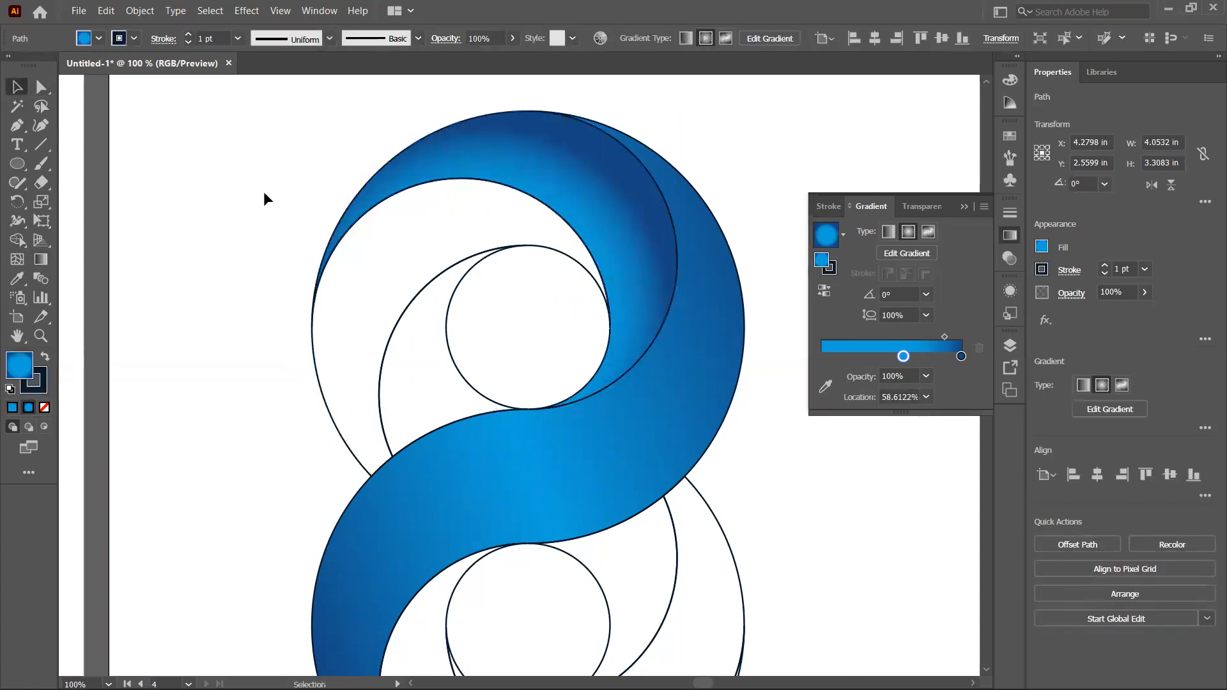
left_click(586, 158)
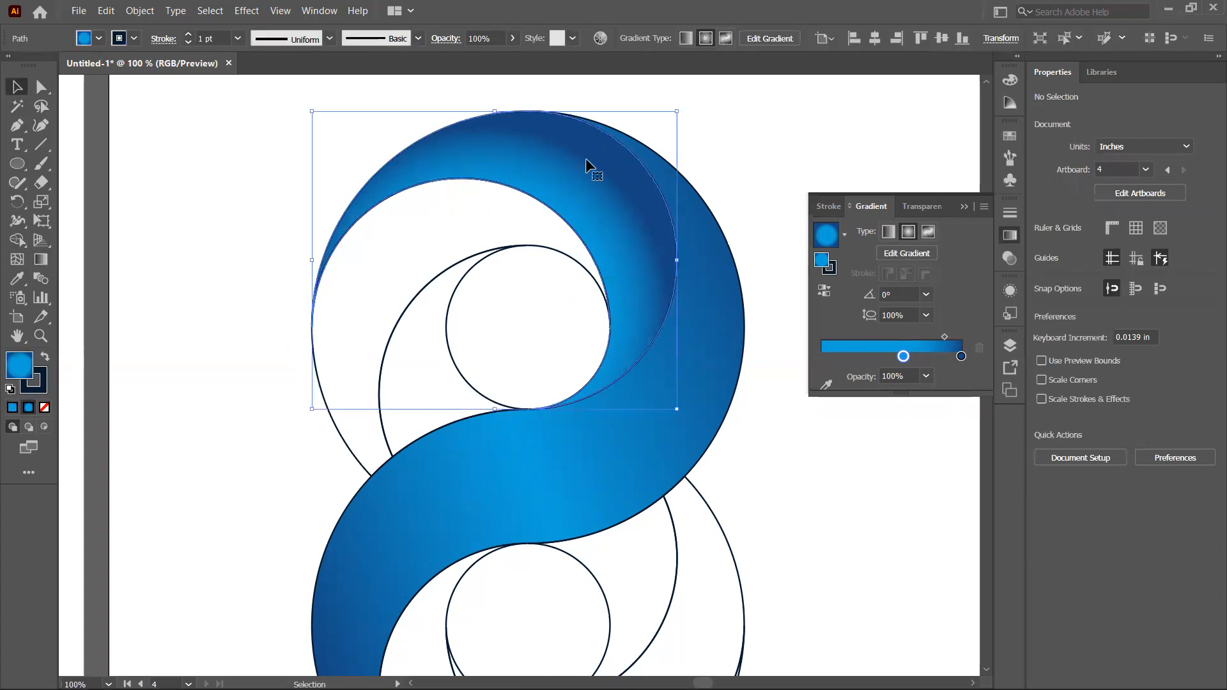
left_click(42, 259)
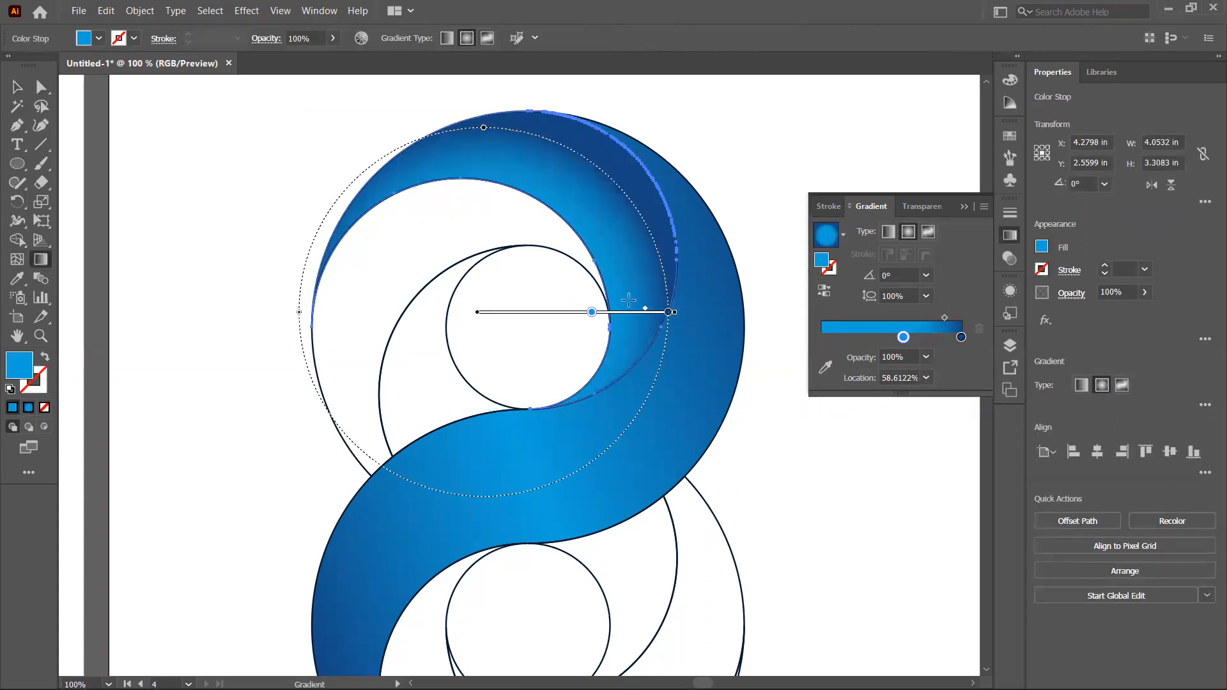
left_click_drag(646, 310, 565, 310)
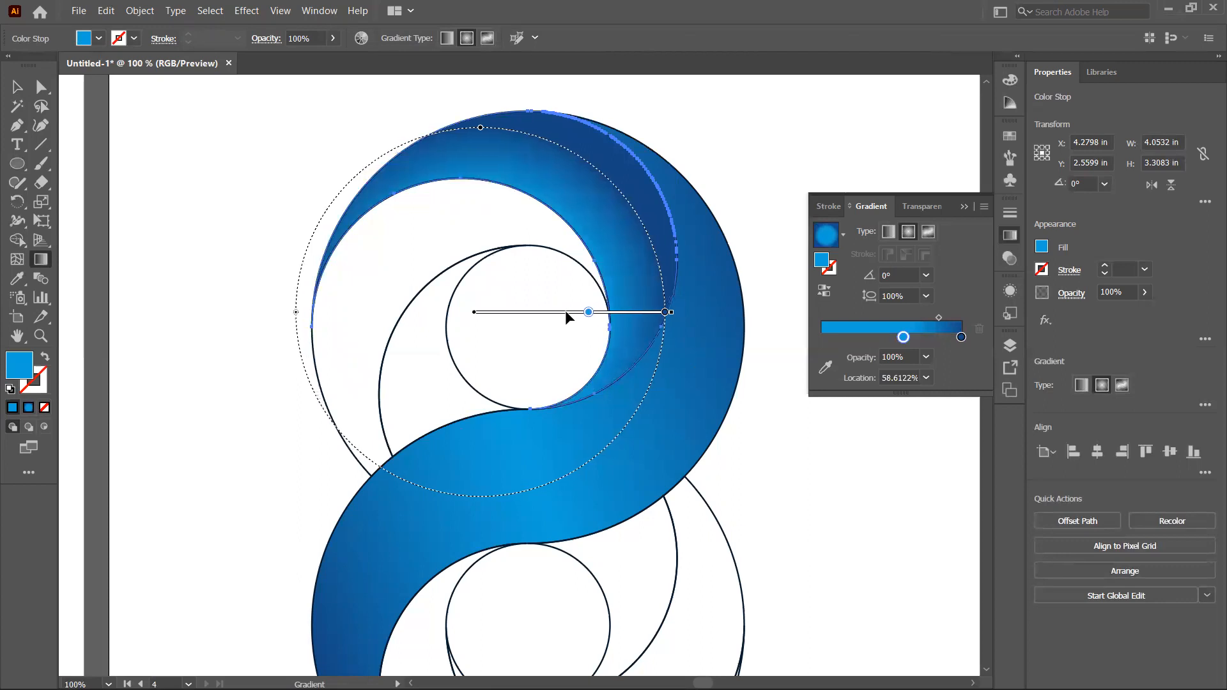
left_click(15, 92)
left_click(162, 140)
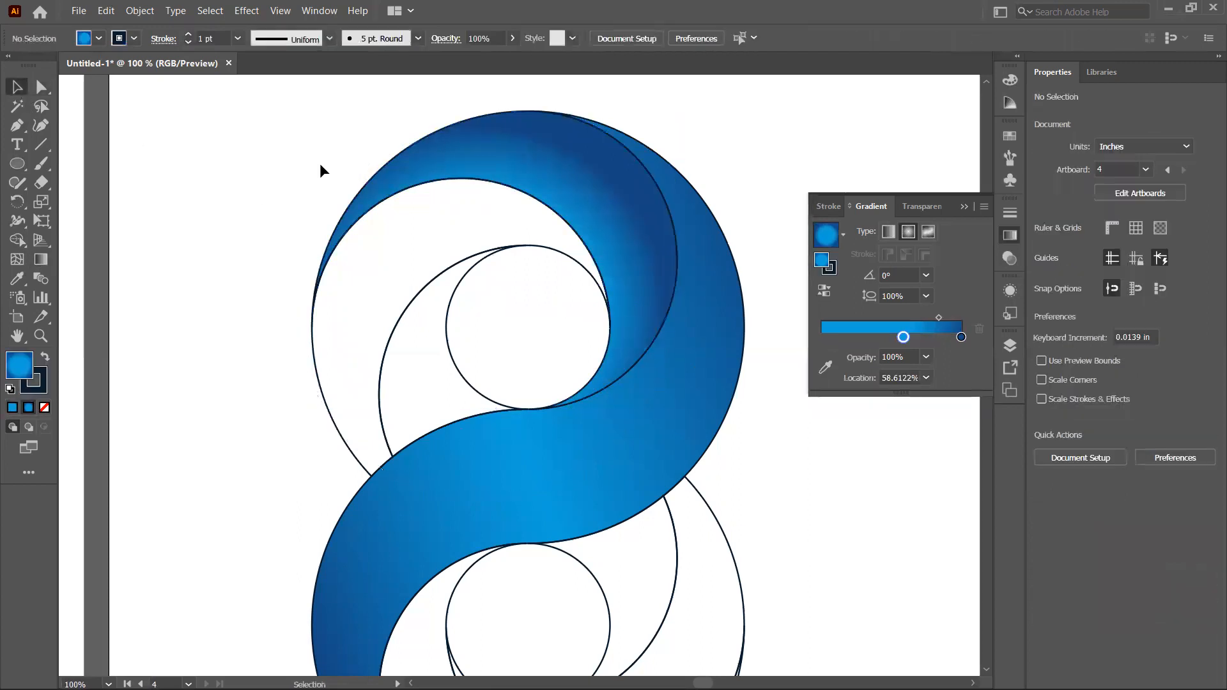
left_click(606, 338)
left_click(41, 259)
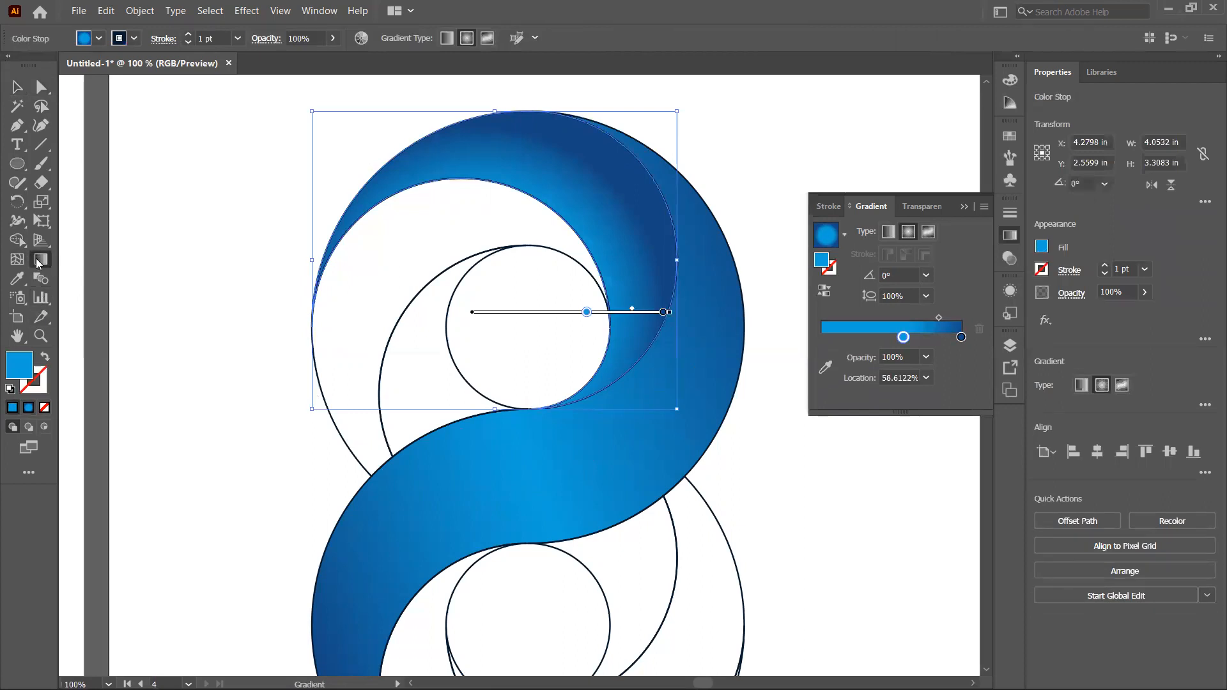
mouse_move(586, 315)
left_mouse_down()
mouse_move(568, 315)
mouse_move(620, 309)
left_mouse_up()
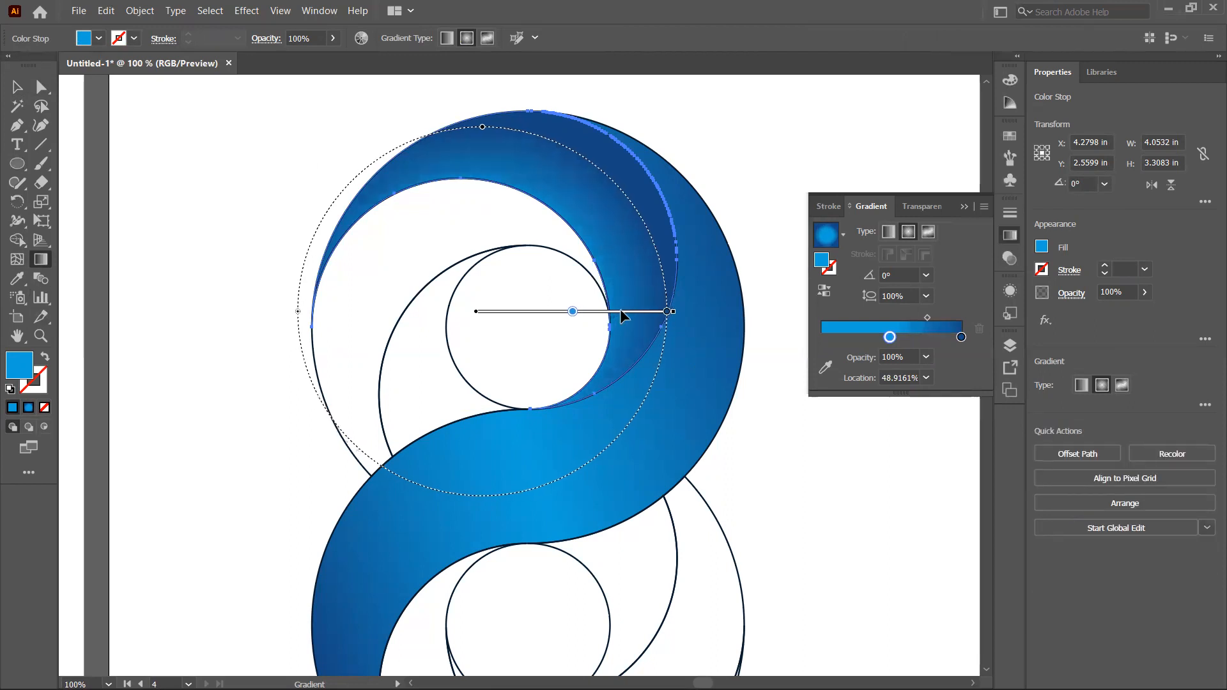
Step: Set the crescent gradient's middle stop to a brighter blue and move it to about 54% location
left_click(893, 338)
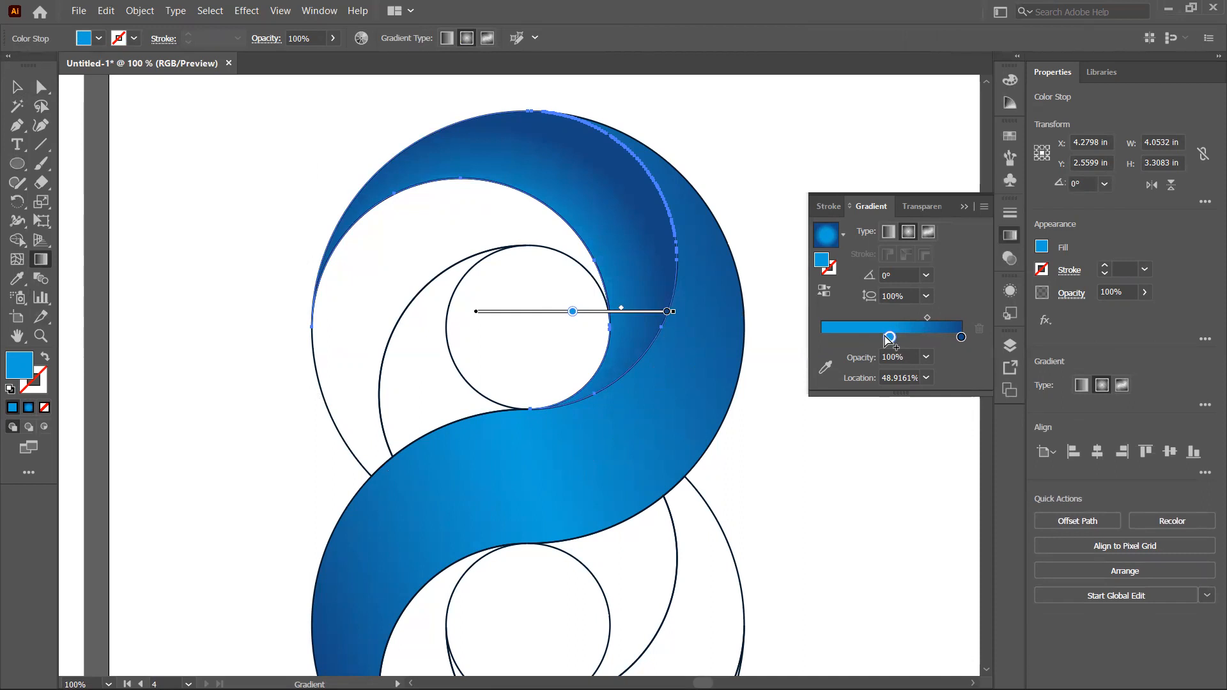
double_click(22, 369)
left_click_drag(838, 237, 842, 208)
left_click(1016, 208)
left_click_drag(574, 316, 583, 318)
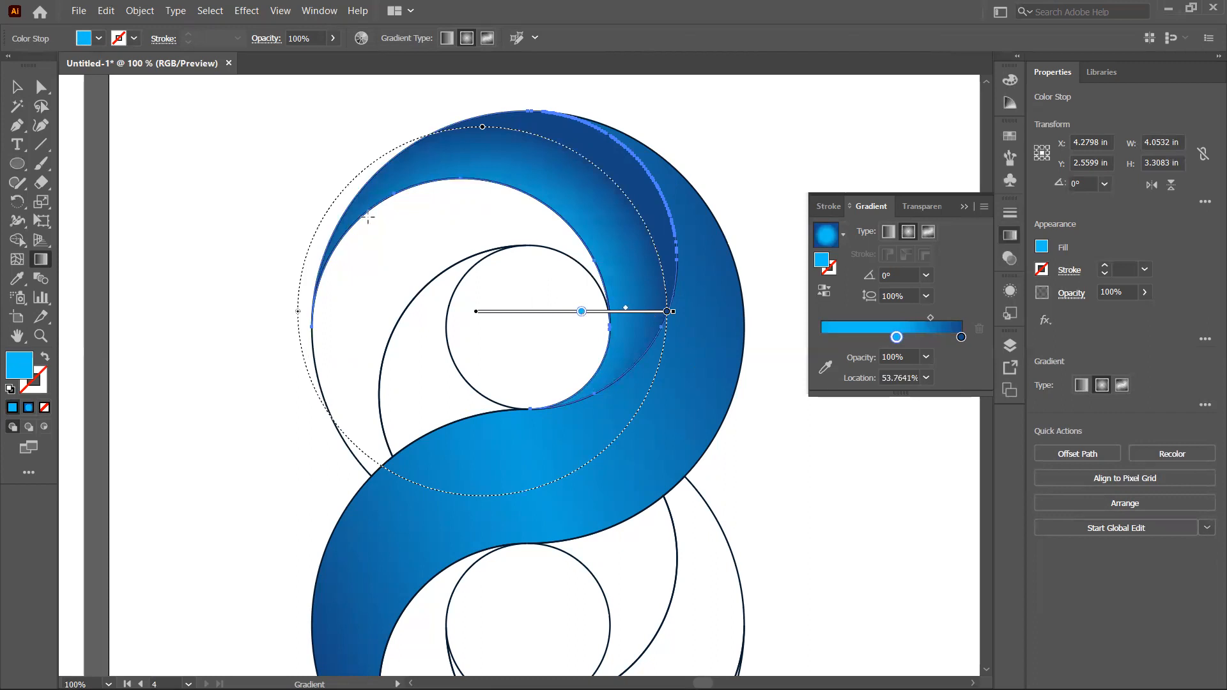
left_click(17, 87)
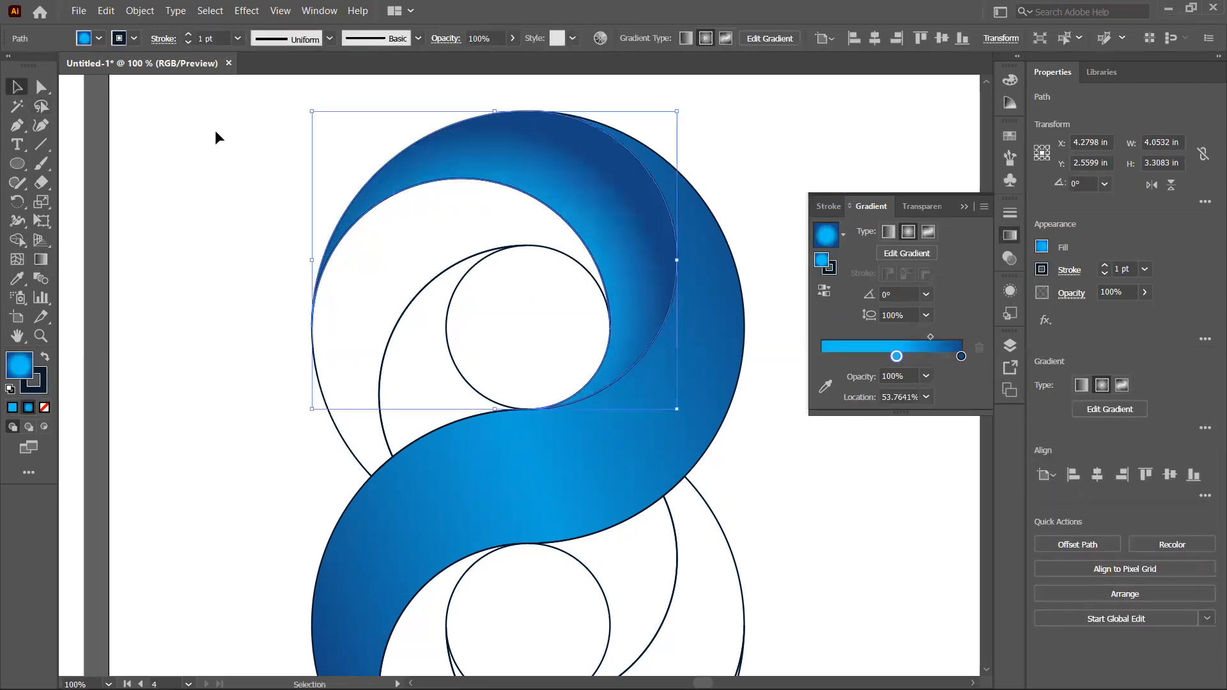
Step: Apply the upper crescent's radial gradient to the next inner crescent using the Eyedropper
left_click(216, 132)
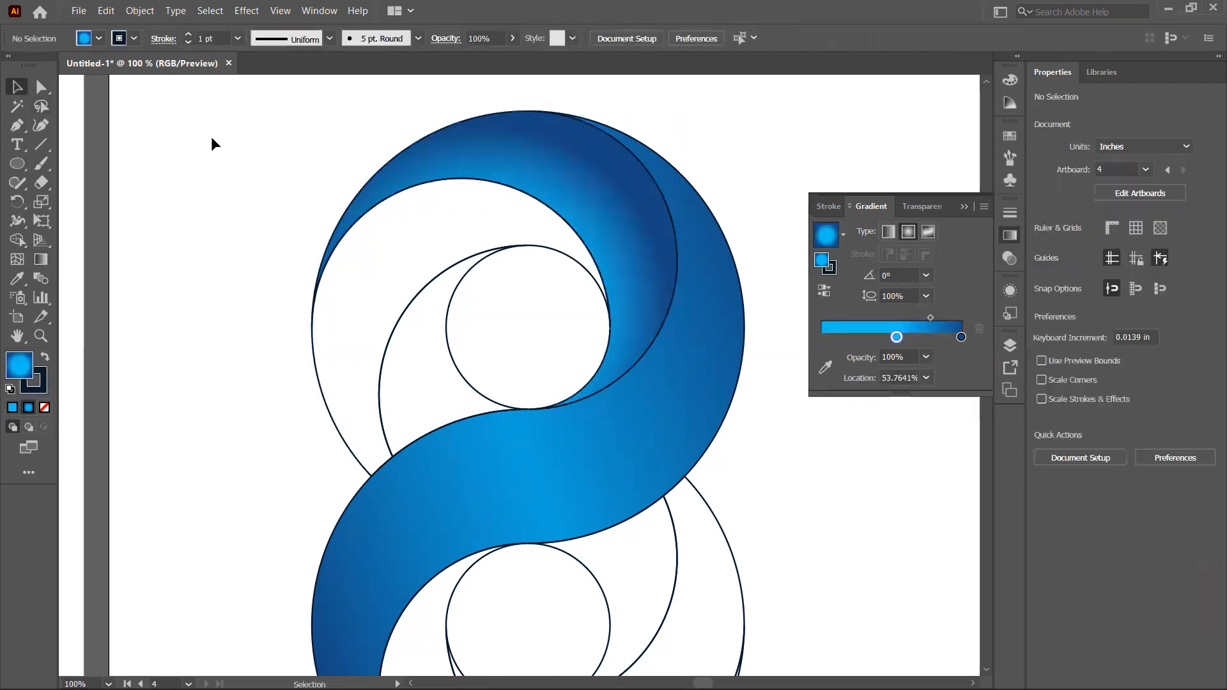
left_click(396, 315)
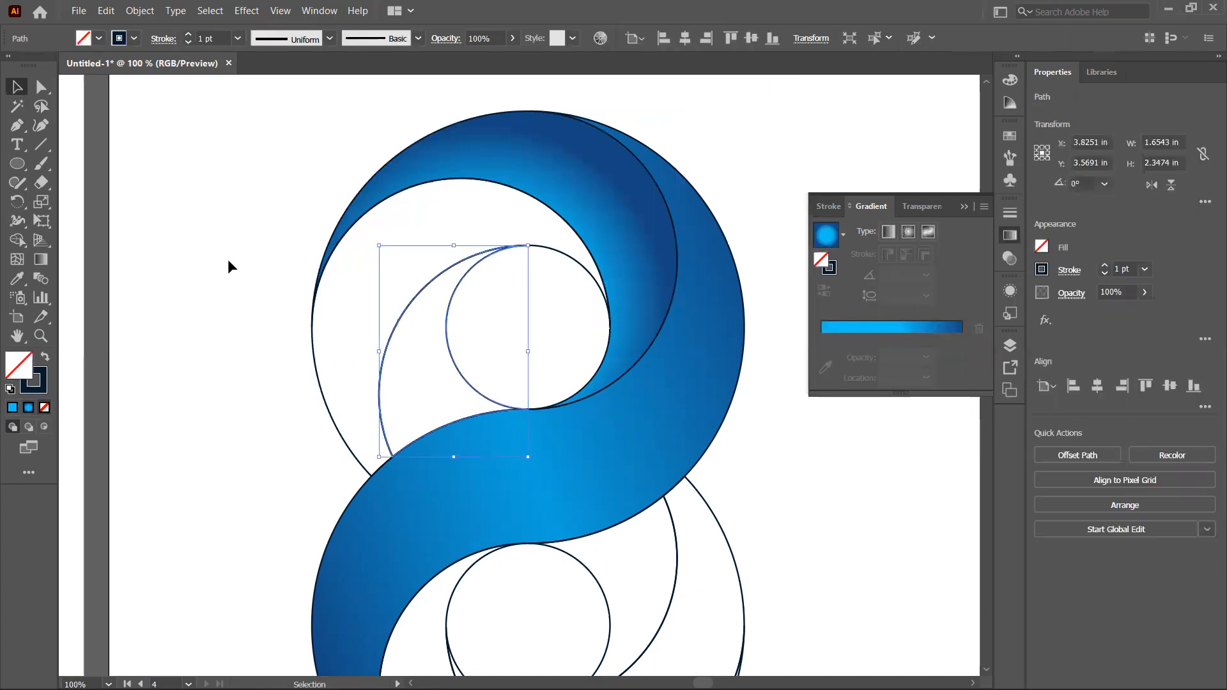
left_click(312, 336)
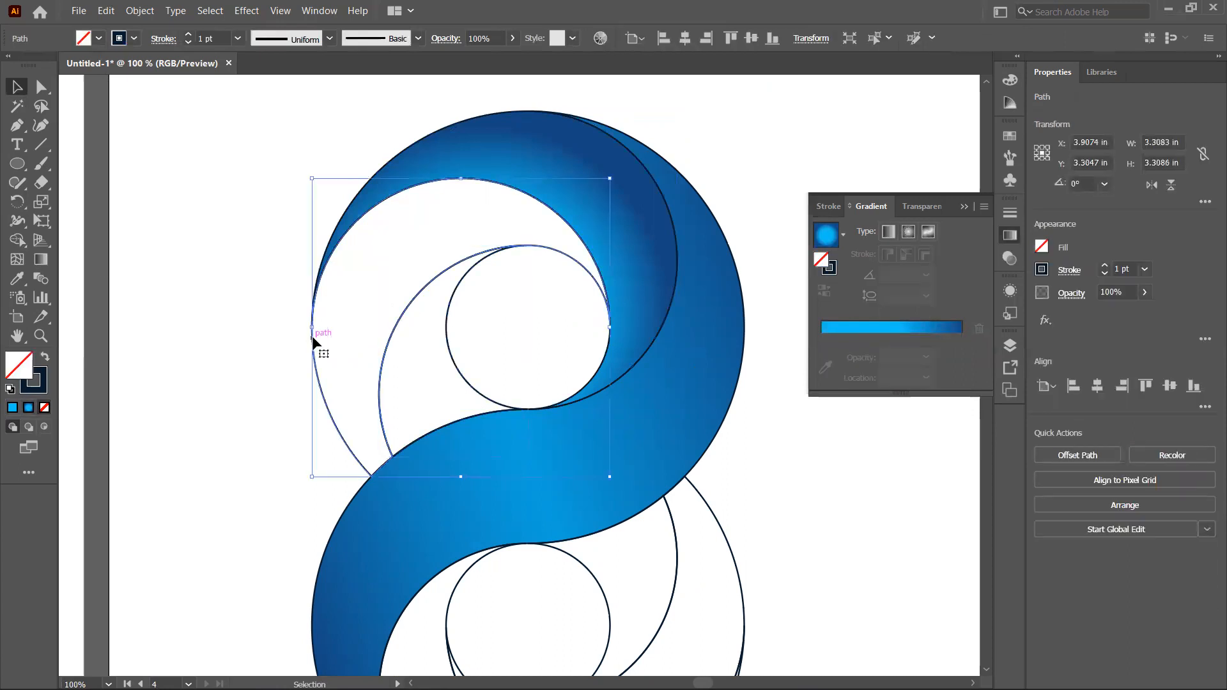
left_click(17, 279)
left_click(554, 171)
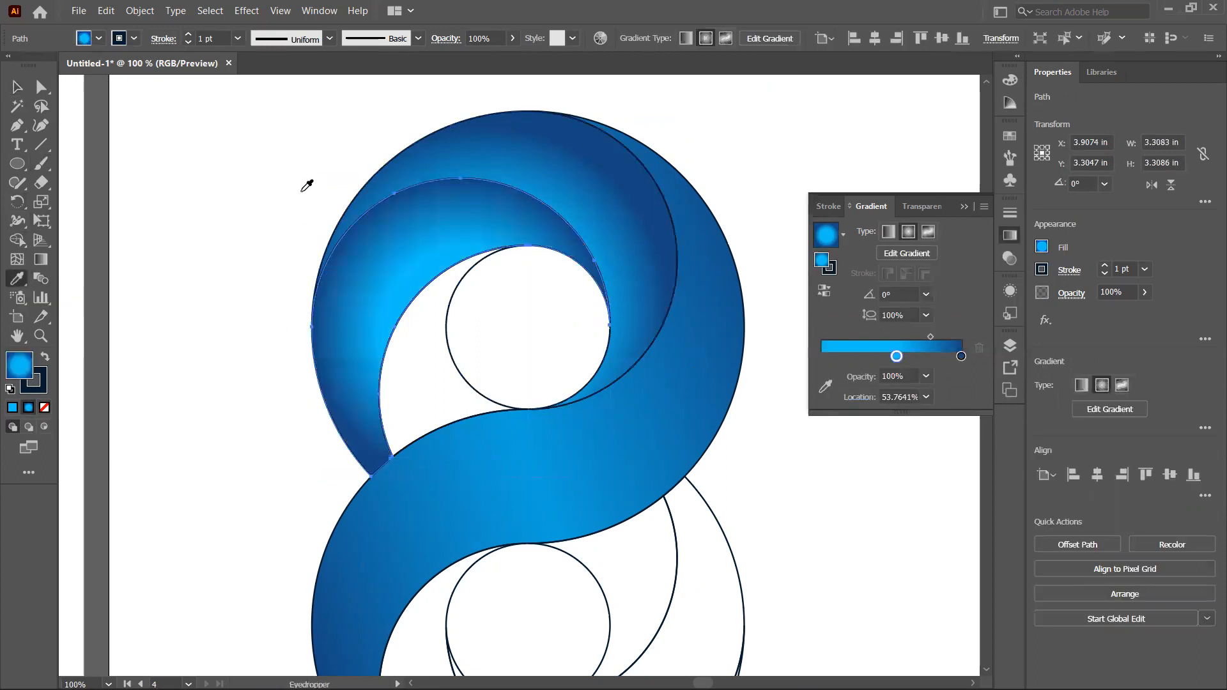
Step: Reposition and resize the inner crescent's radial gradient with the Gradient tool, undoing the last few adjustments
left_click(36, 258)
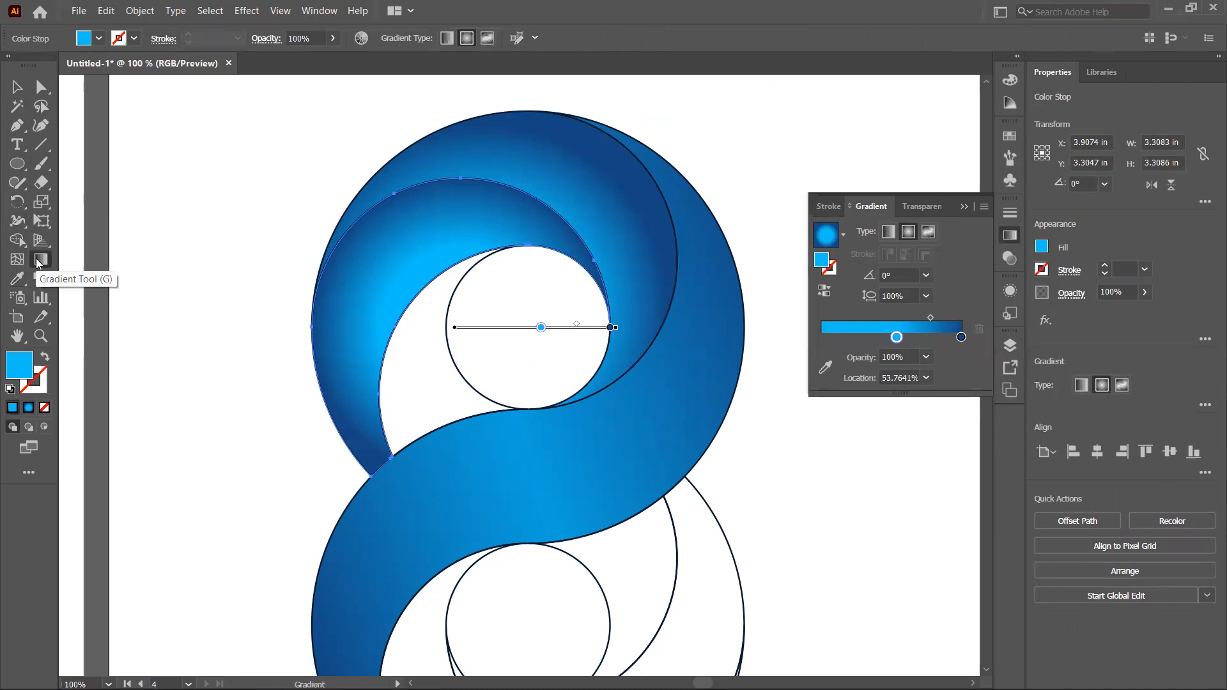
left_click_drag(482, 325, 495, 351)
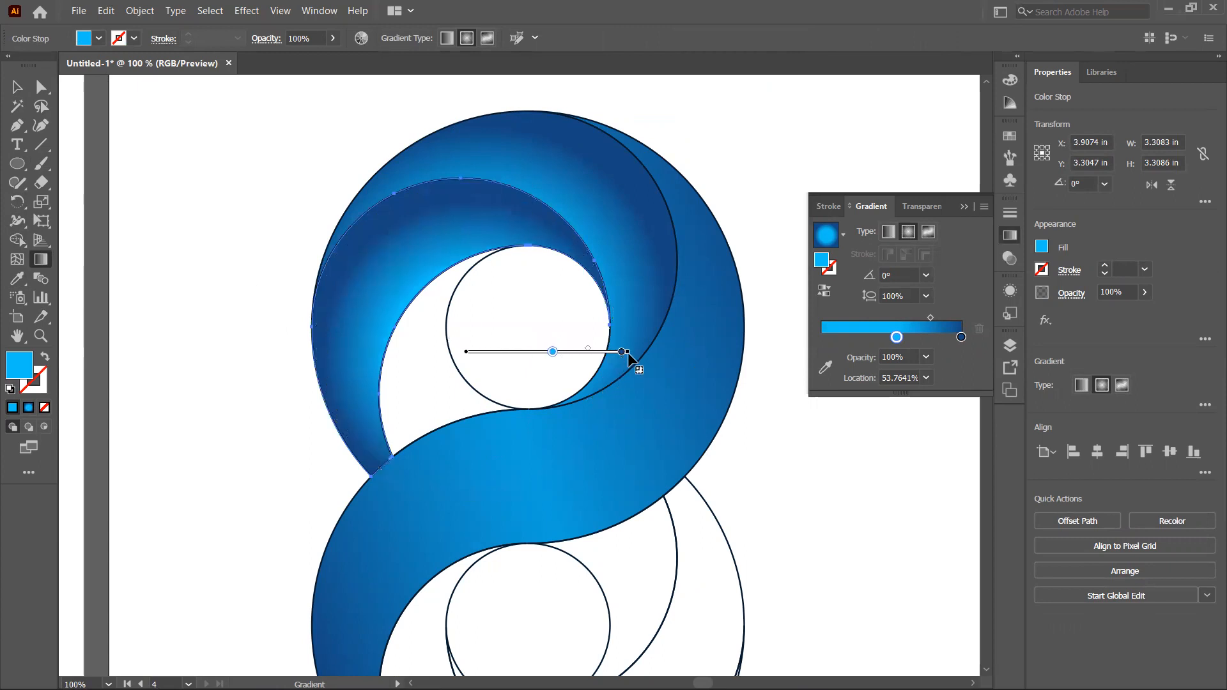
left_click_drag(629, 353, 645, 353)
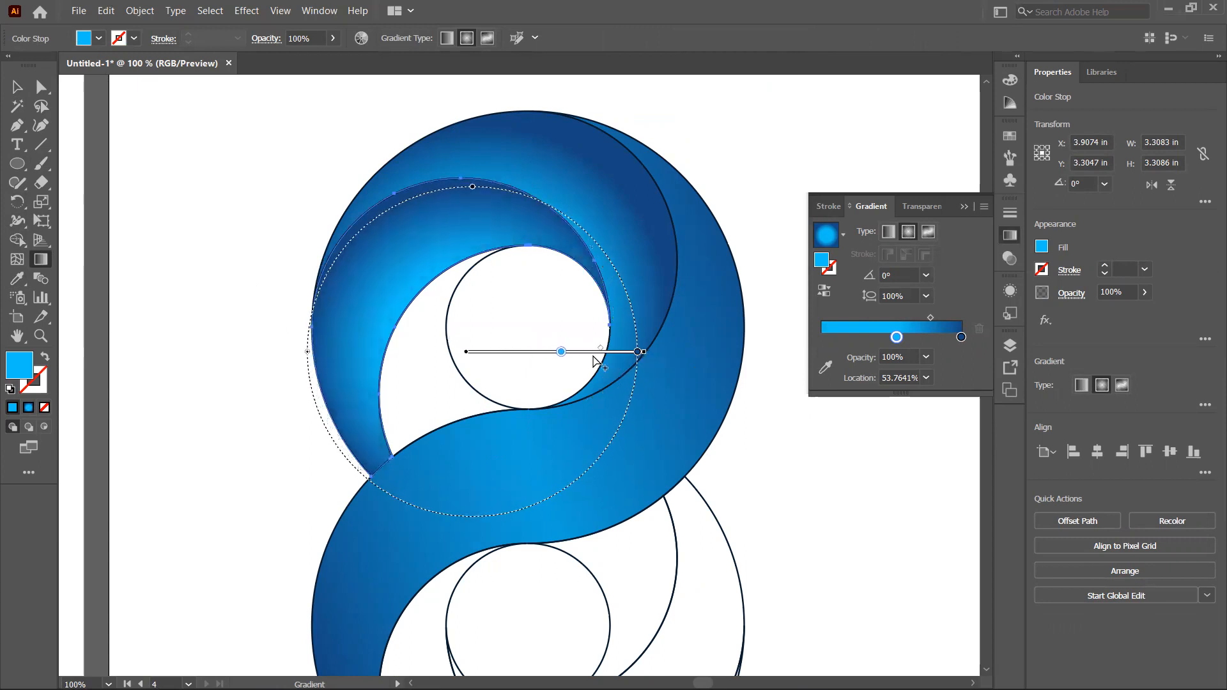
left_click_drag(518, 350, 528, 368)
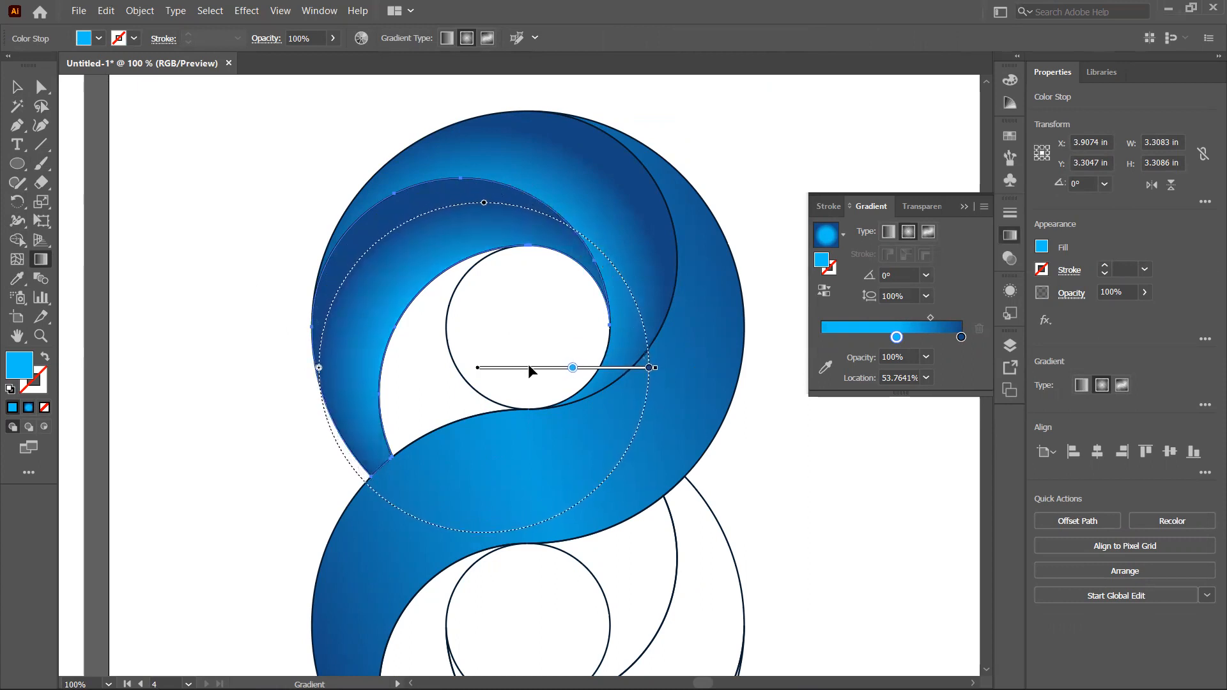
key("ctrl+z")
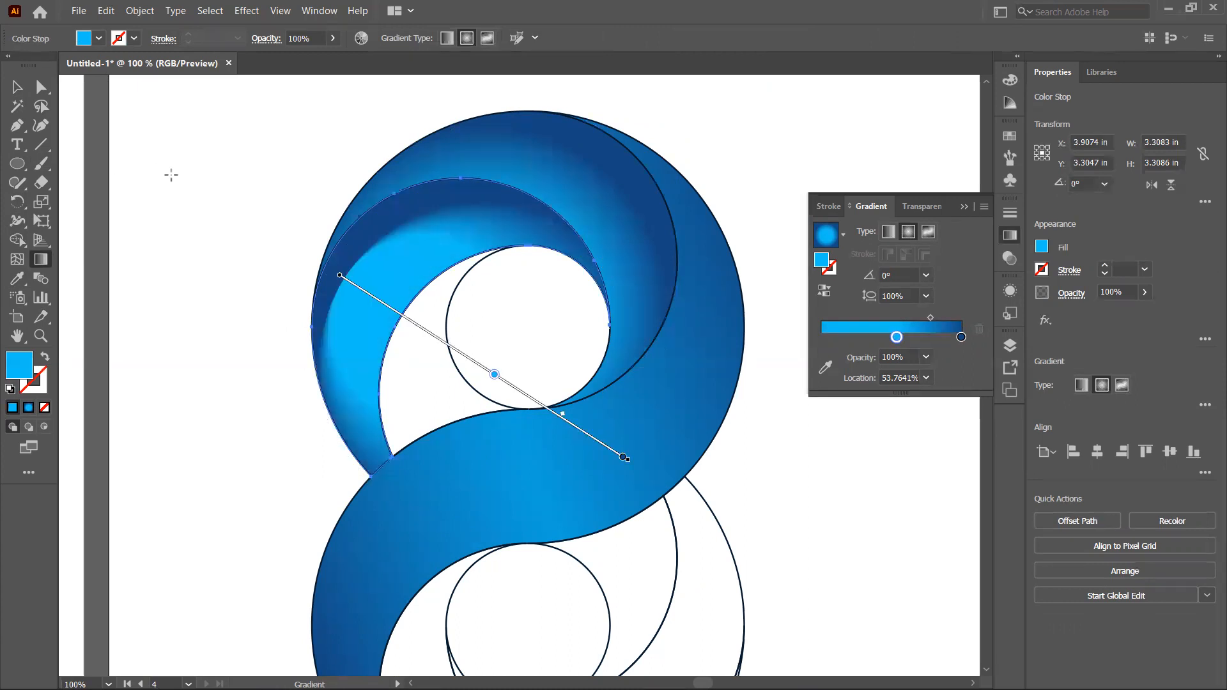
key("ctrl+z")
key("ctrl+z")
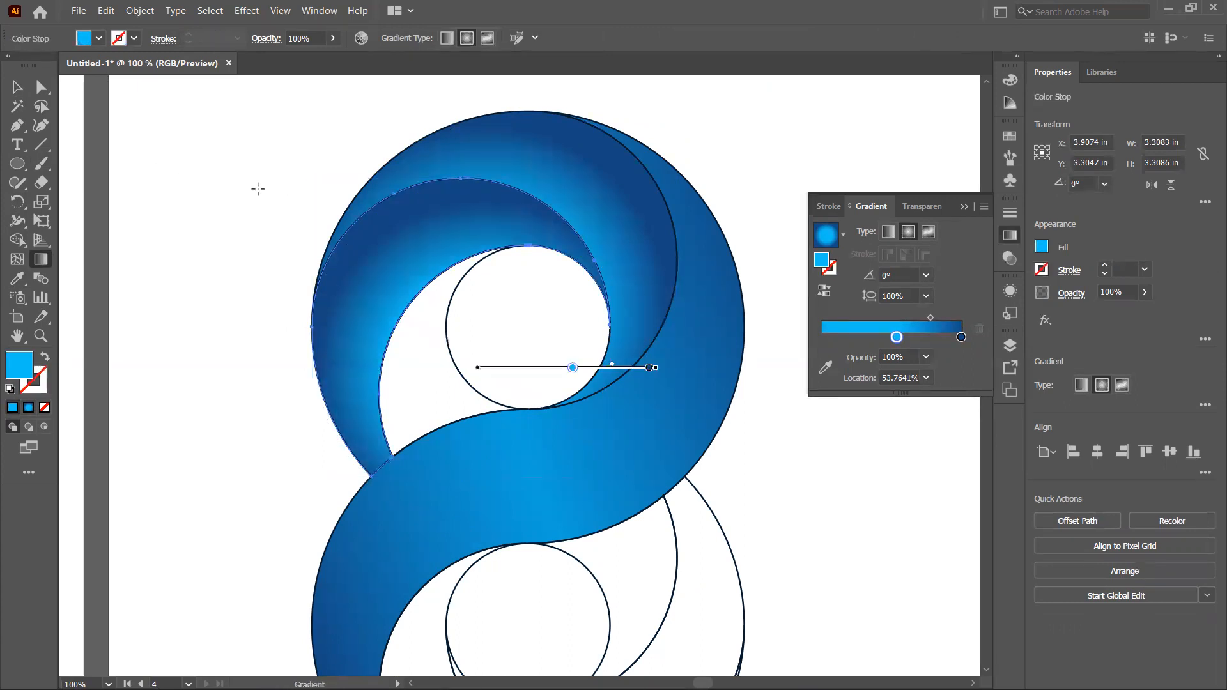
left_click(14, 88)
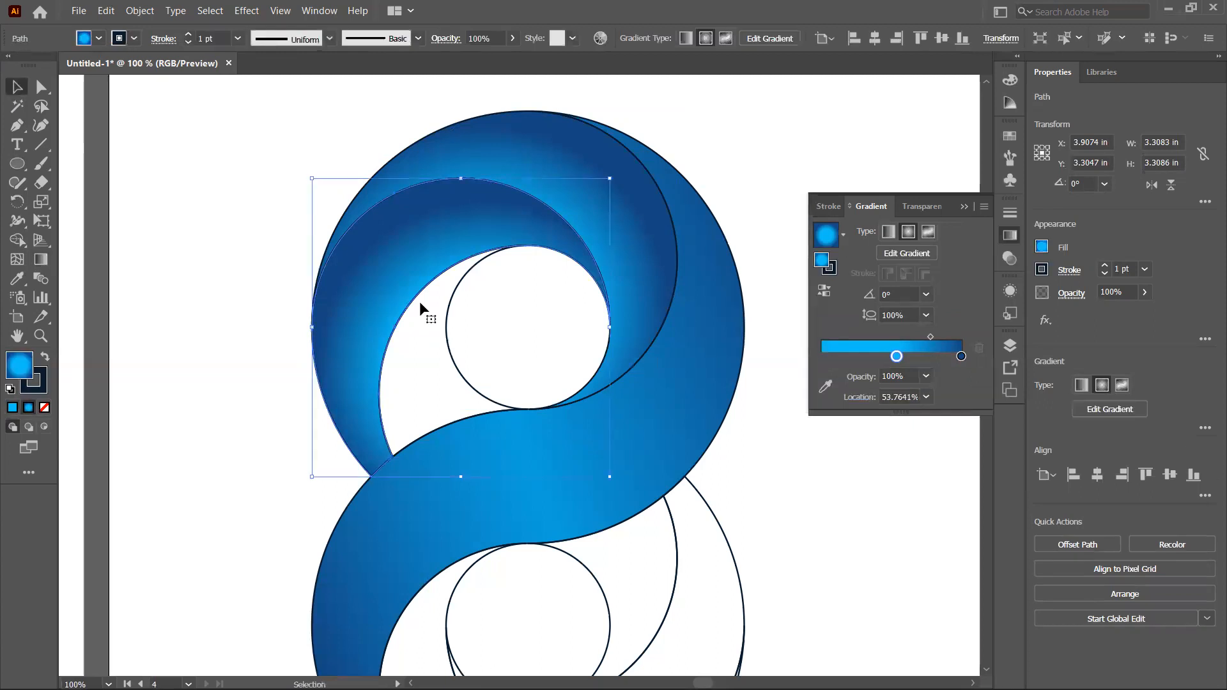
left_click(150, 163)
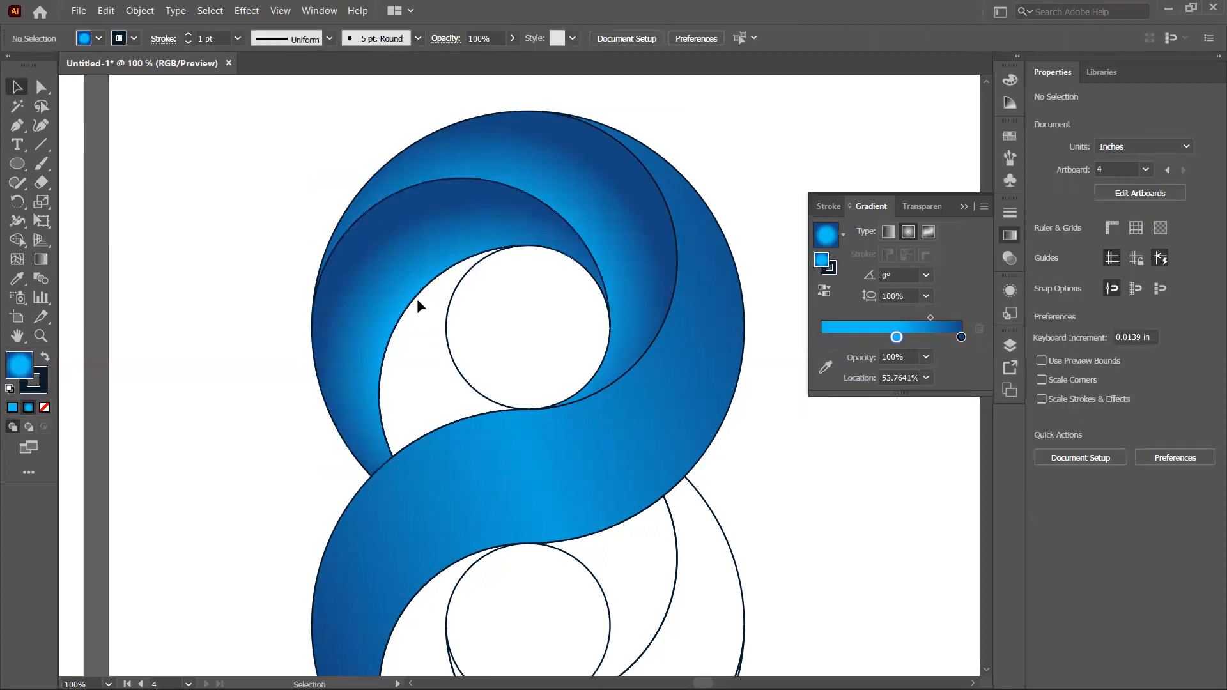
Step: Sample the gradient onto the smallest crescent wrapping the upper inner circle with the Eyedropper
left_click(413, 304)
key("i")
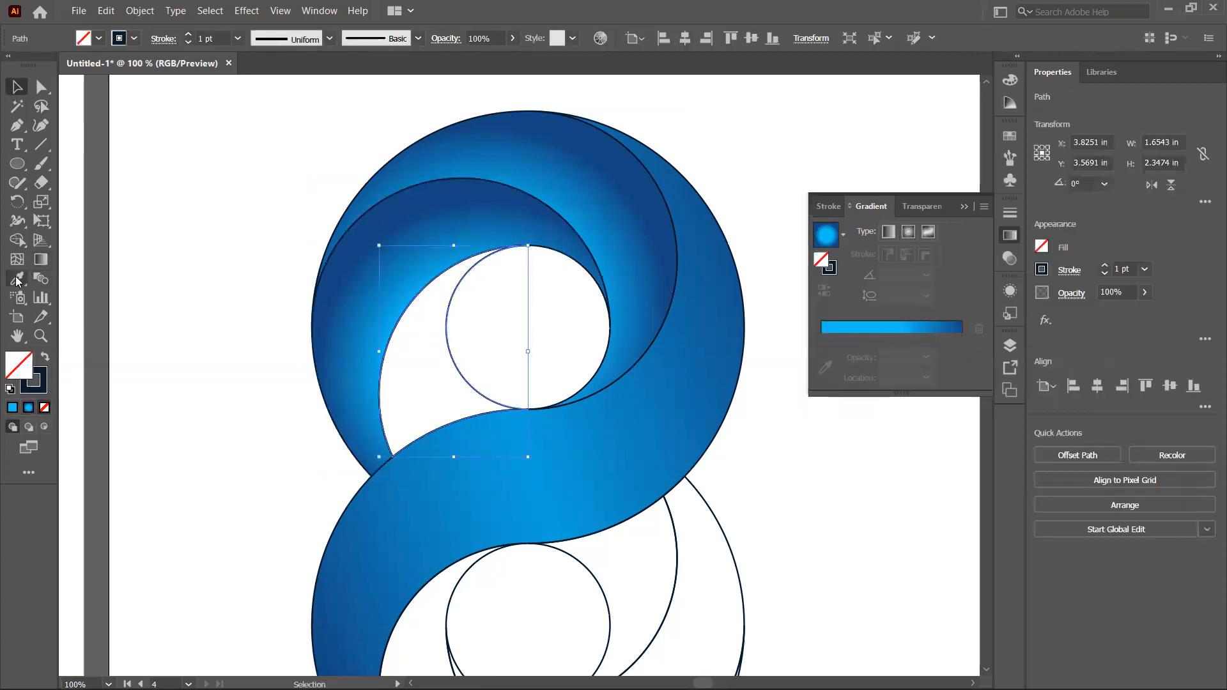
left_click(348, 239)
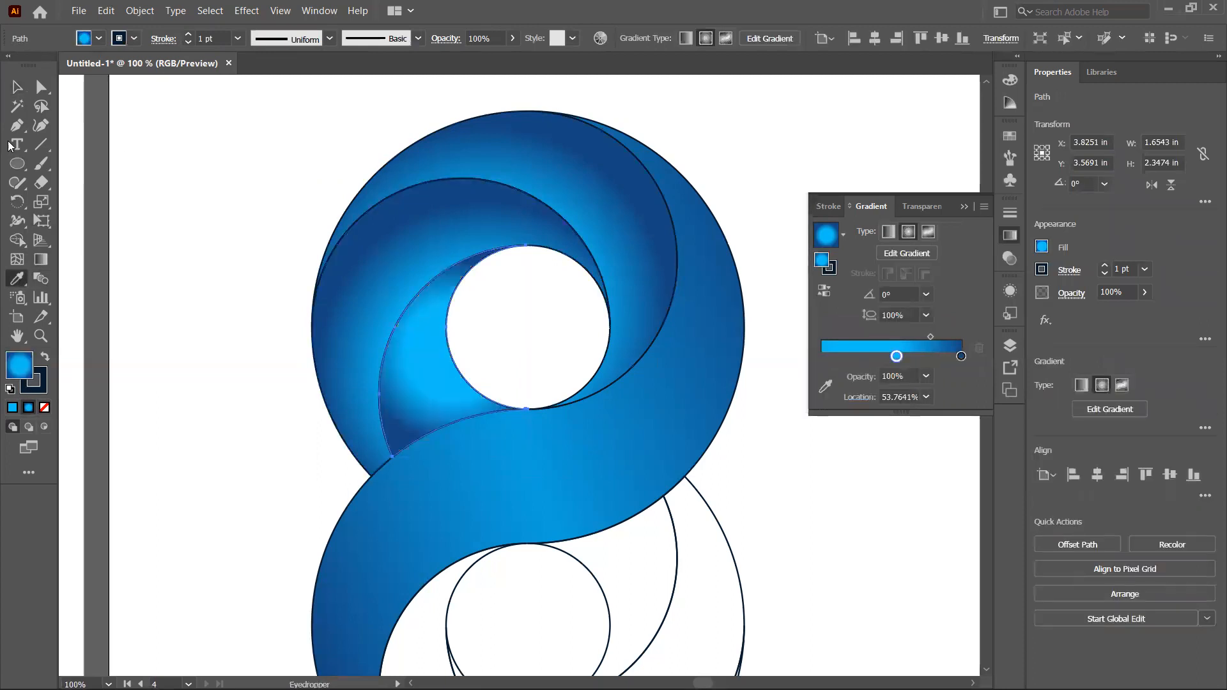
Step: Move and enlarge the smallest crescent's radial gradient with the Gradient tool so it centres near the inner circle
left_click(42, 261)
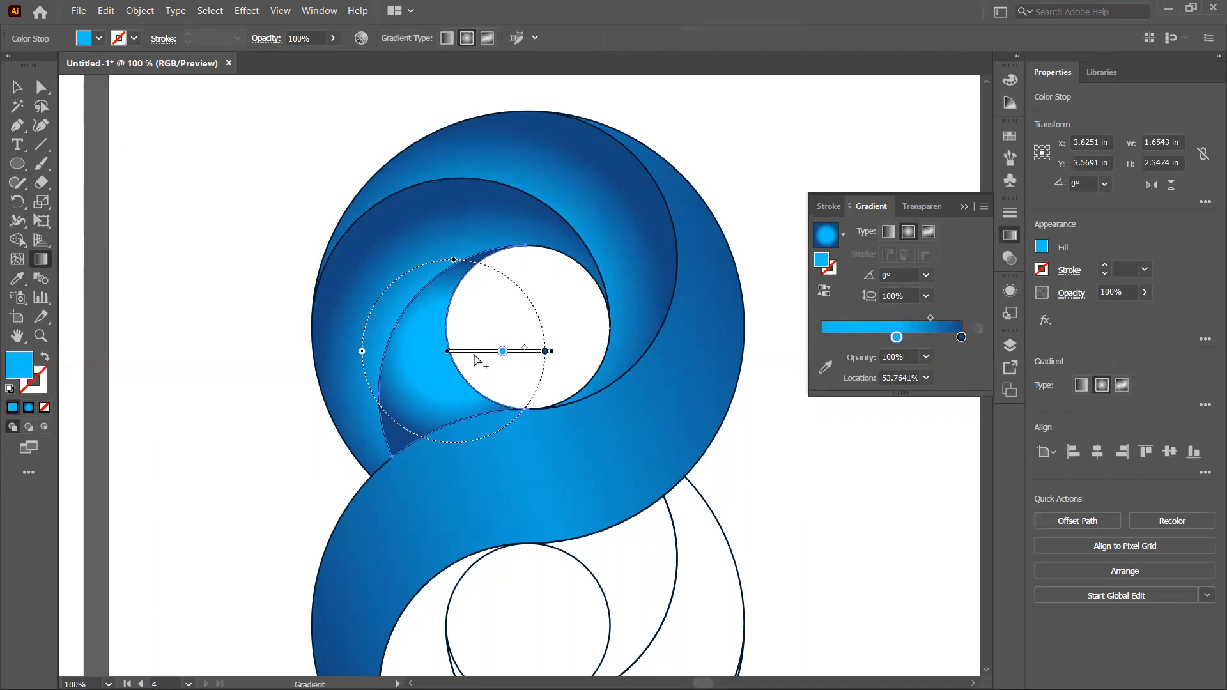
left_click_drag(473, 354, 516, 351)
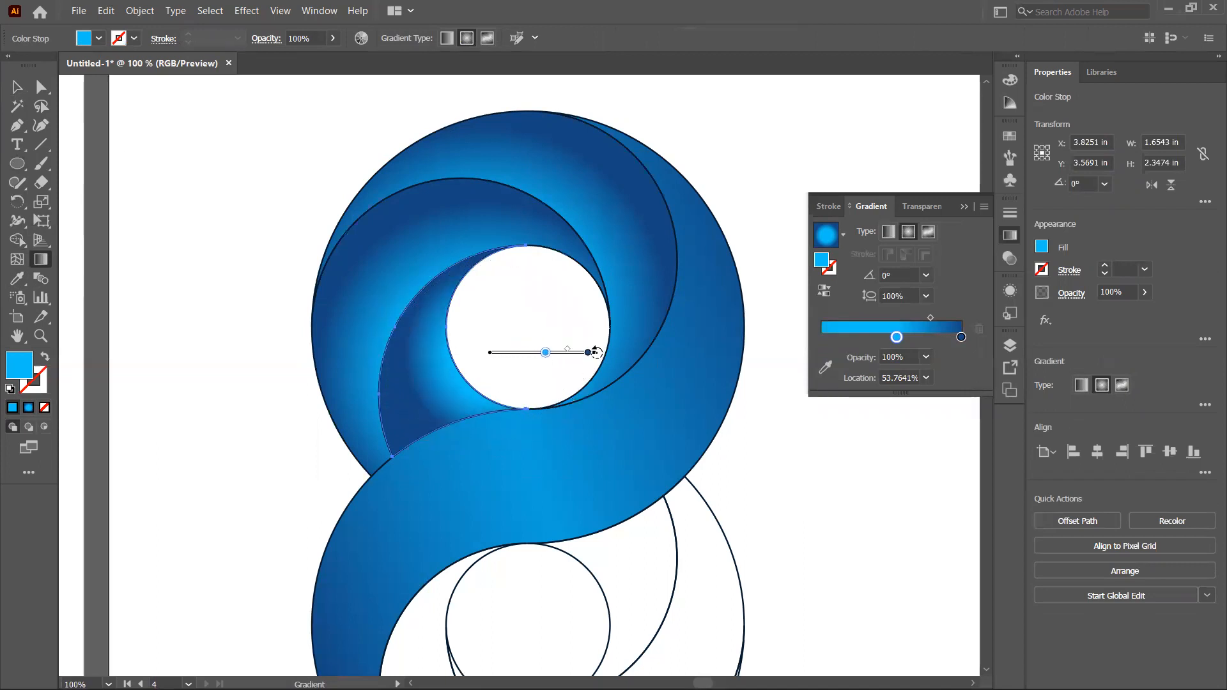
left_click_drag(596, 352, 620, 355)
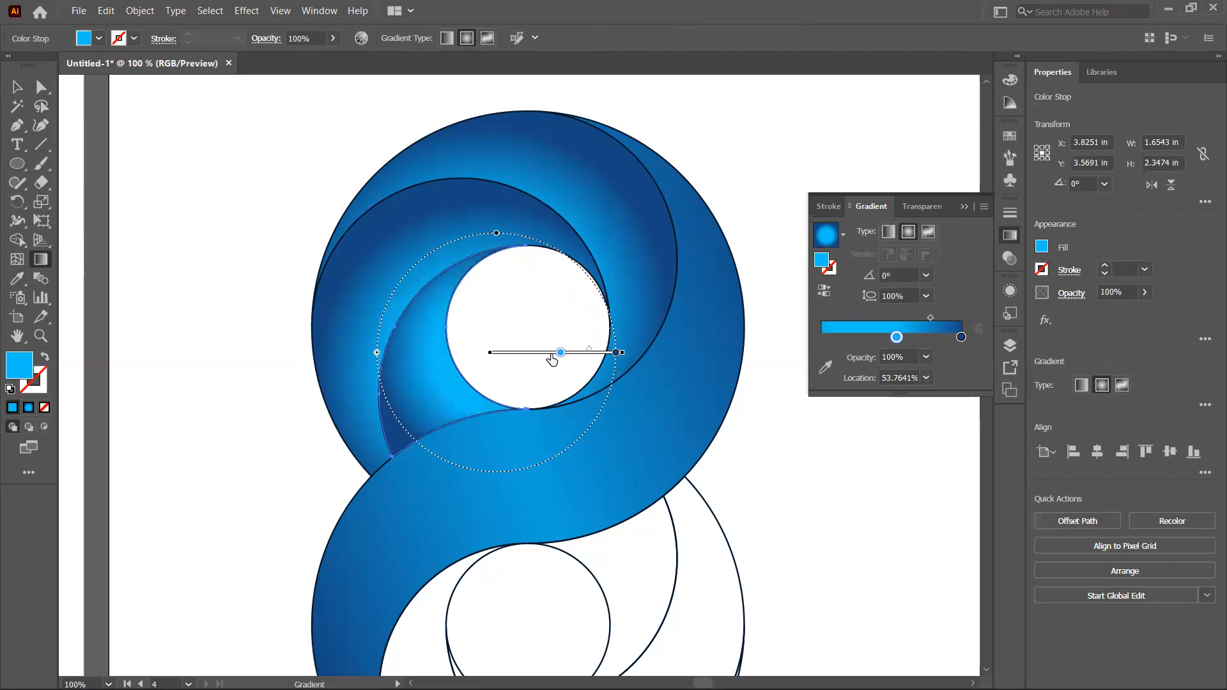
left_click_drag(521, 351, 546, 363)
left_click_drag(647, 363, 679, 362)
left_click_drag(548, 361, 569, 355)
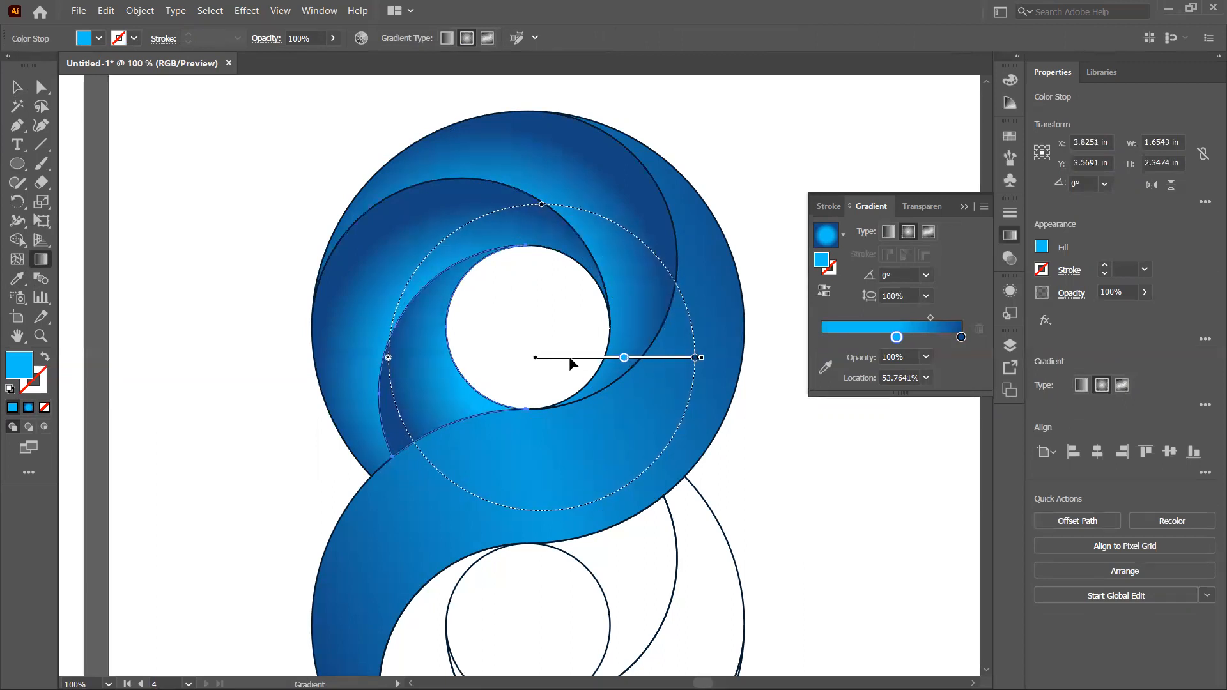
left_click(17, 87)
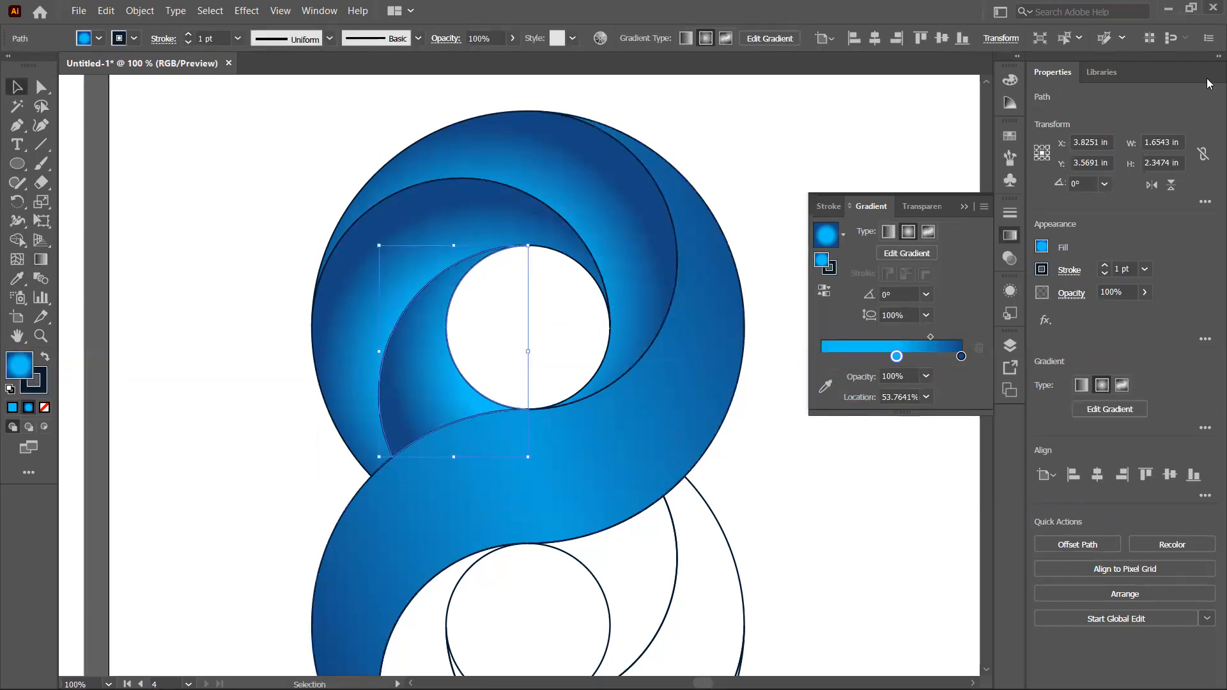
Step: Close the Gradient panel and copy the upper gradient onto the lower outer crescent with the Eyedropper
left_click(965, 206)
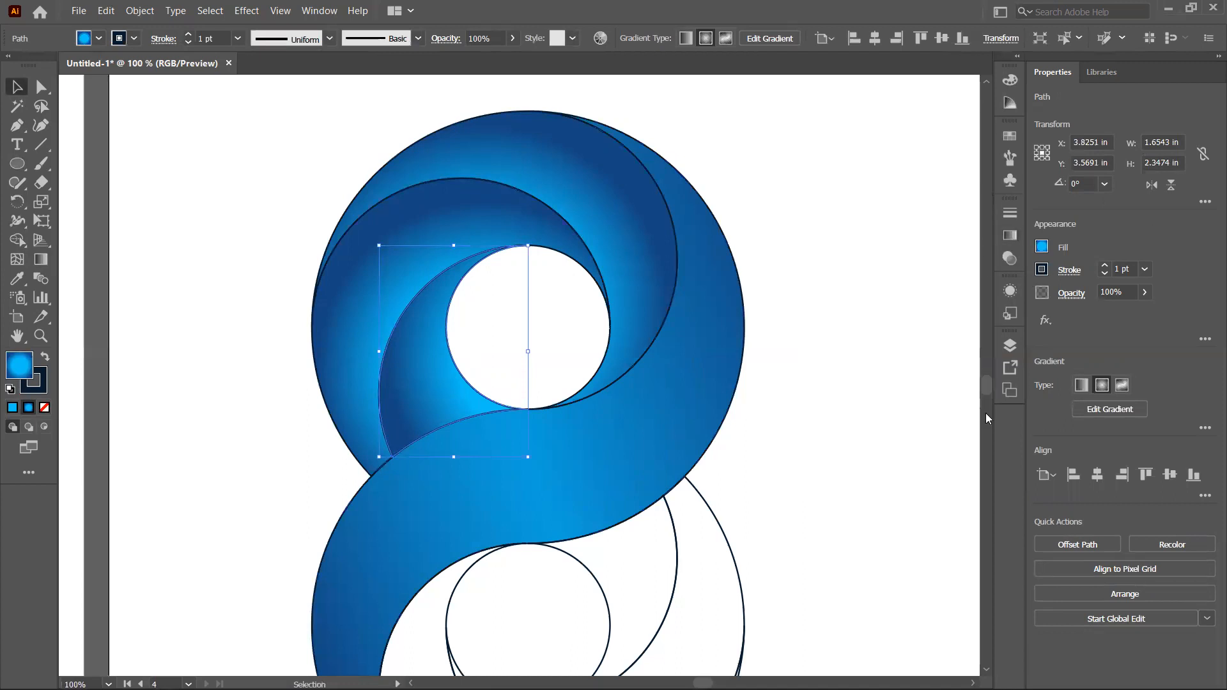
left_click_drag(986, 387, 988, 389)
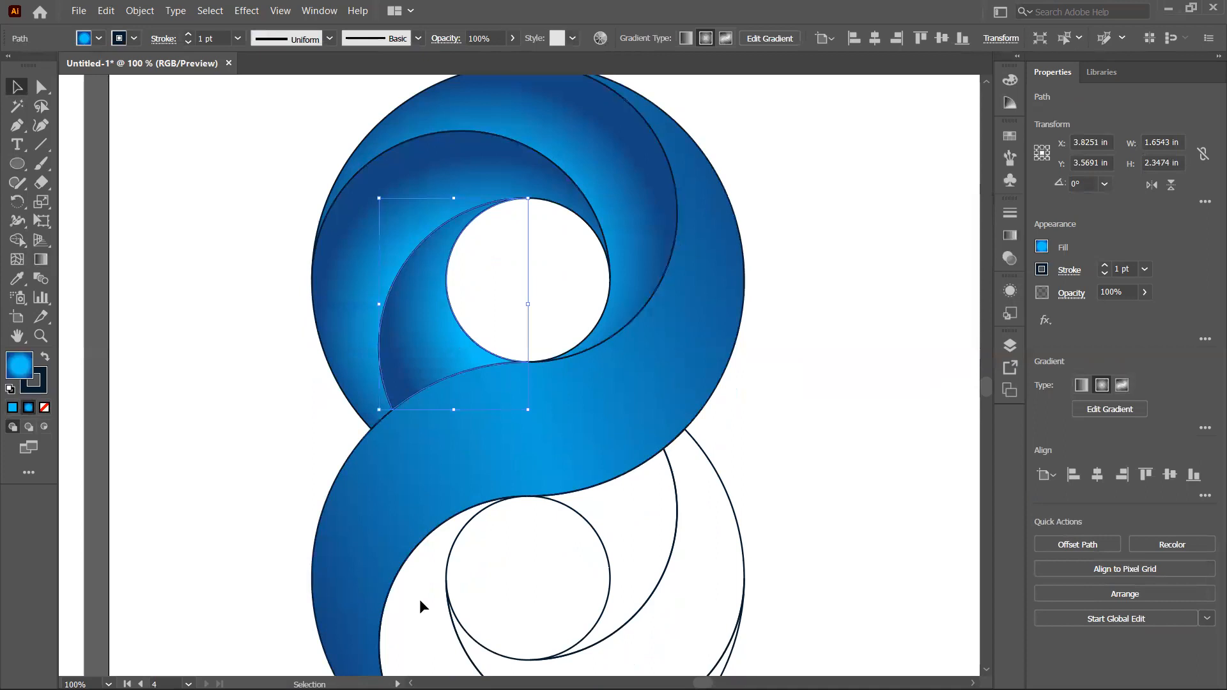
left_click(447, 616)
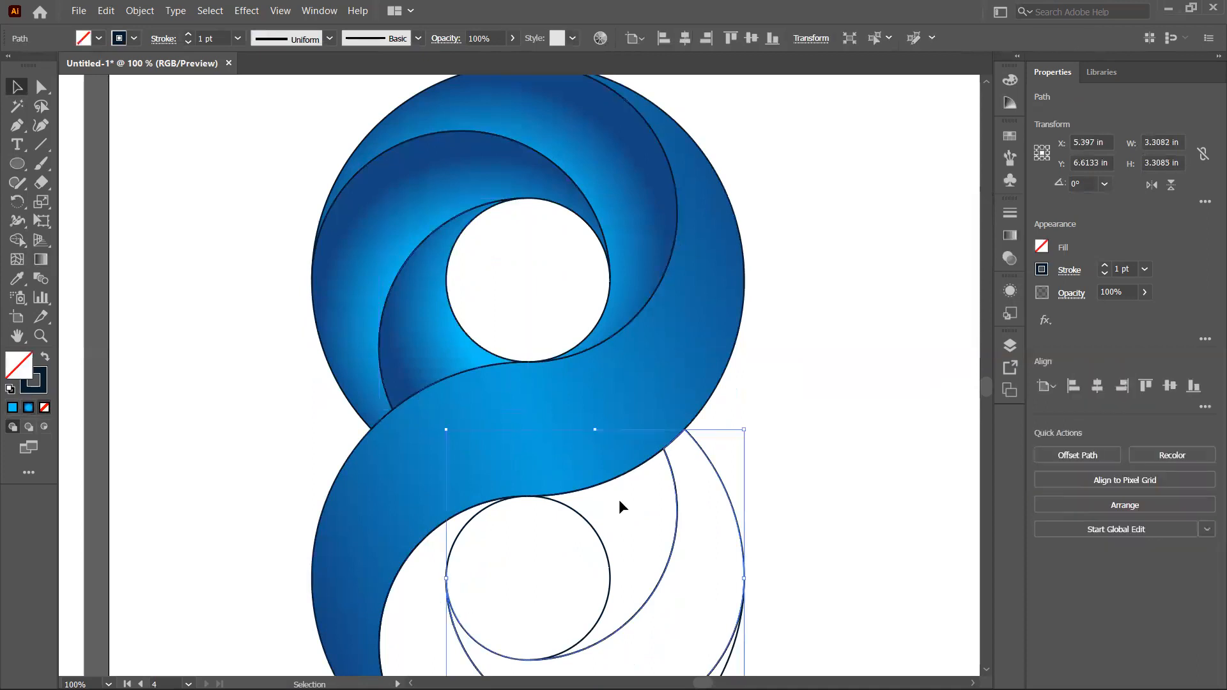
left_click_drag(989, 394, 985, 398)
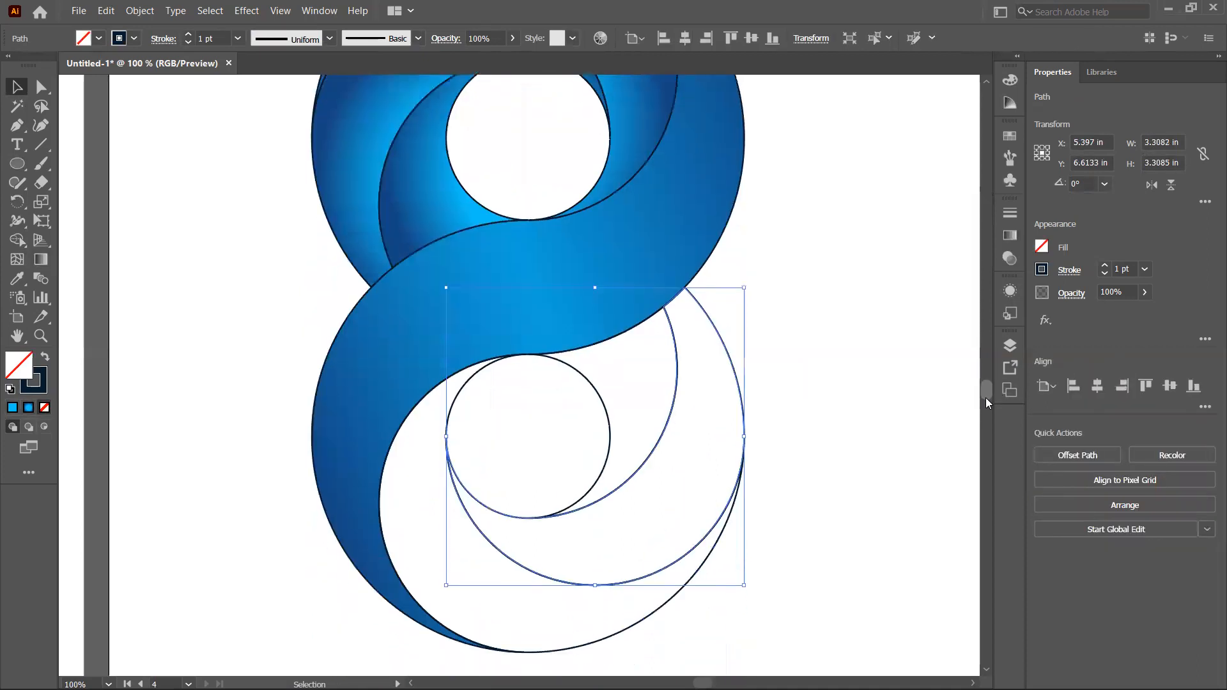
left_click(596, 640)
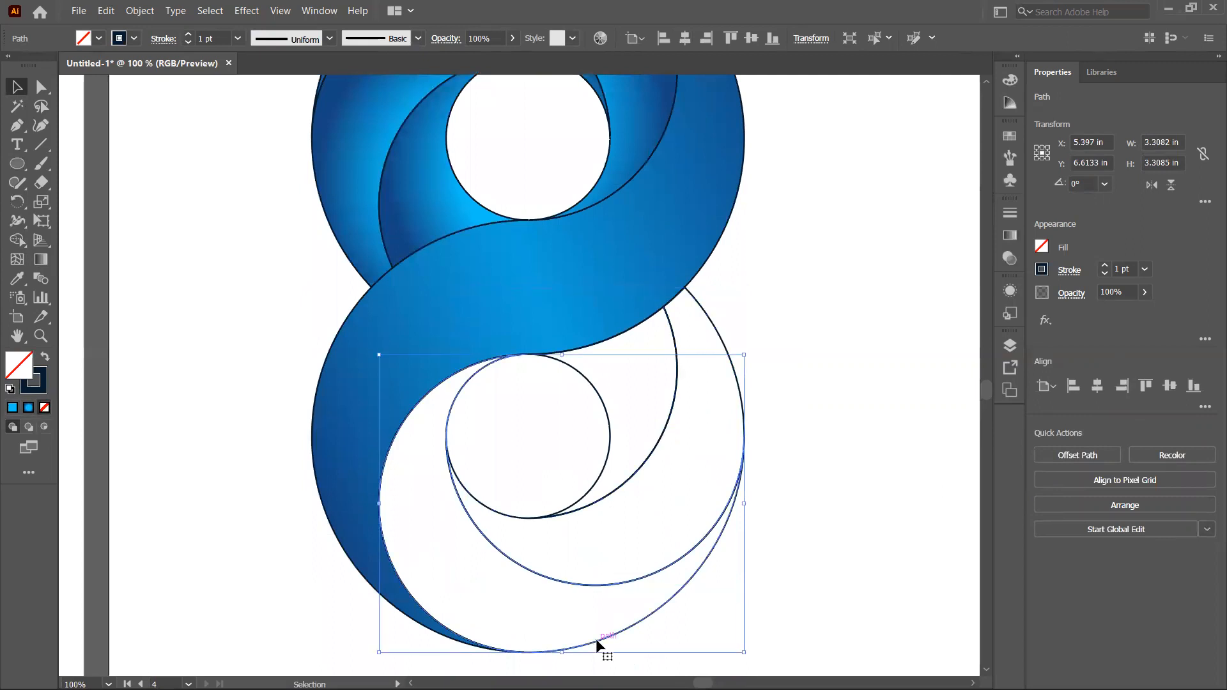
left_click(17, 279)
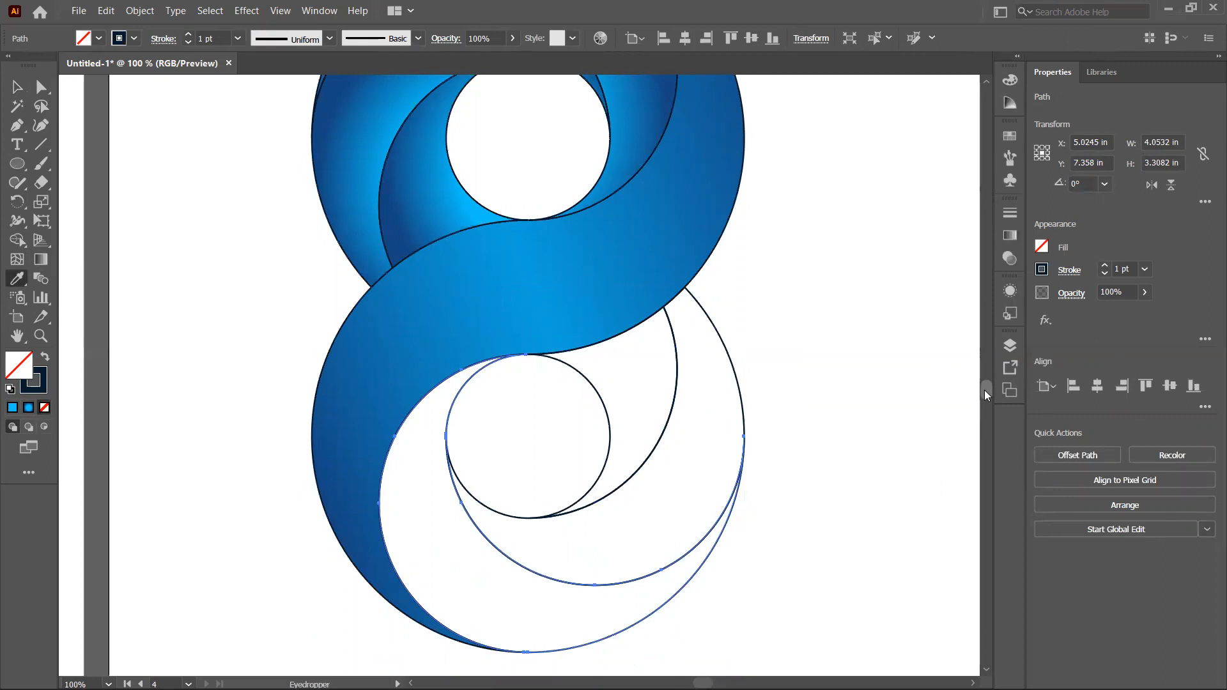
scroll(986, 391, "up", 3)
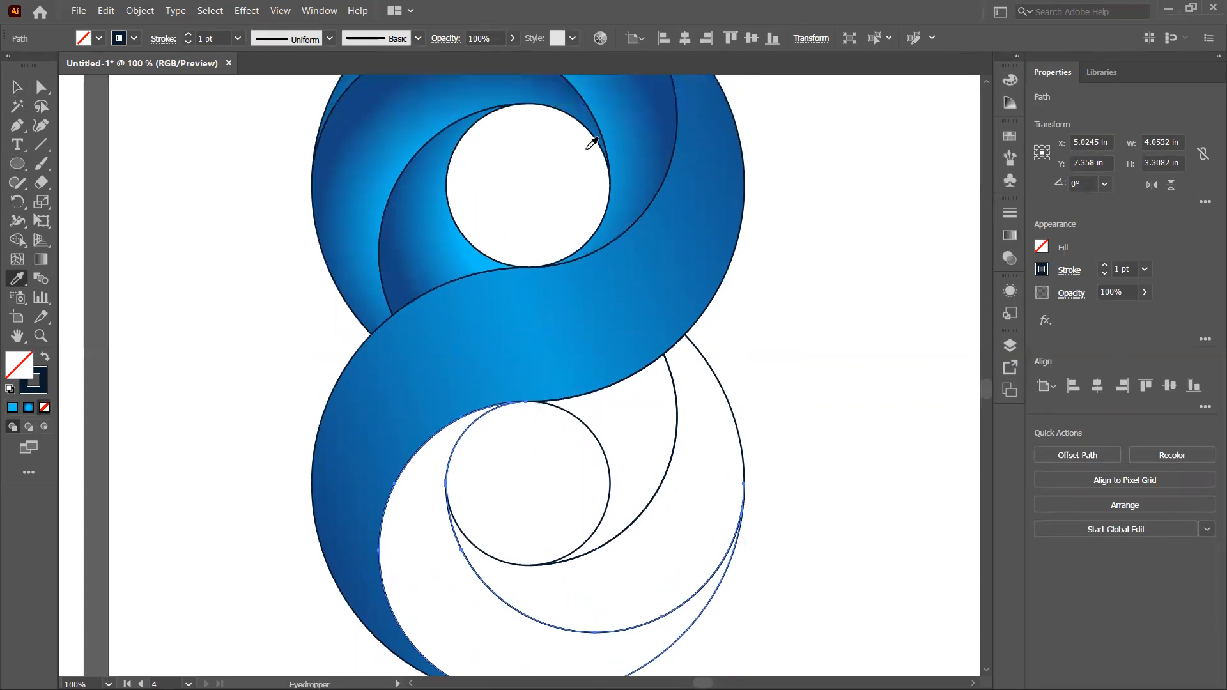
left_click(625, 137)
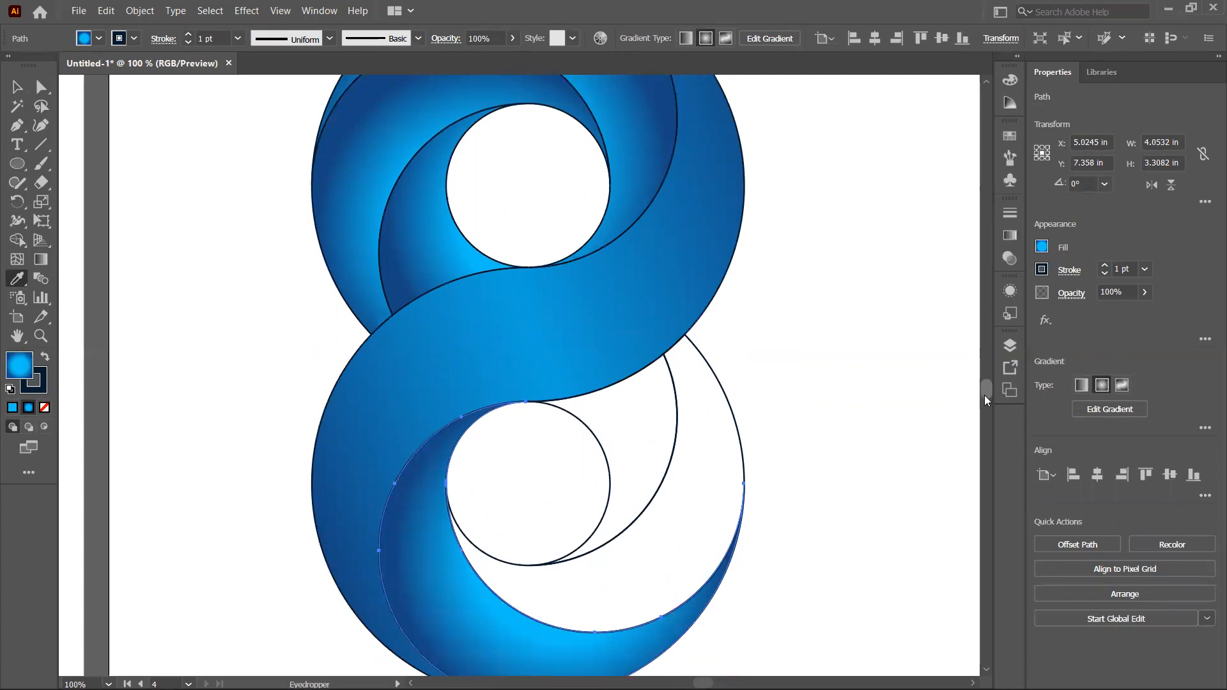
Step: Shift the lower crescent's radial gradient slightly upward with the Gradient tool
scroll(984, 397, "down", 5)
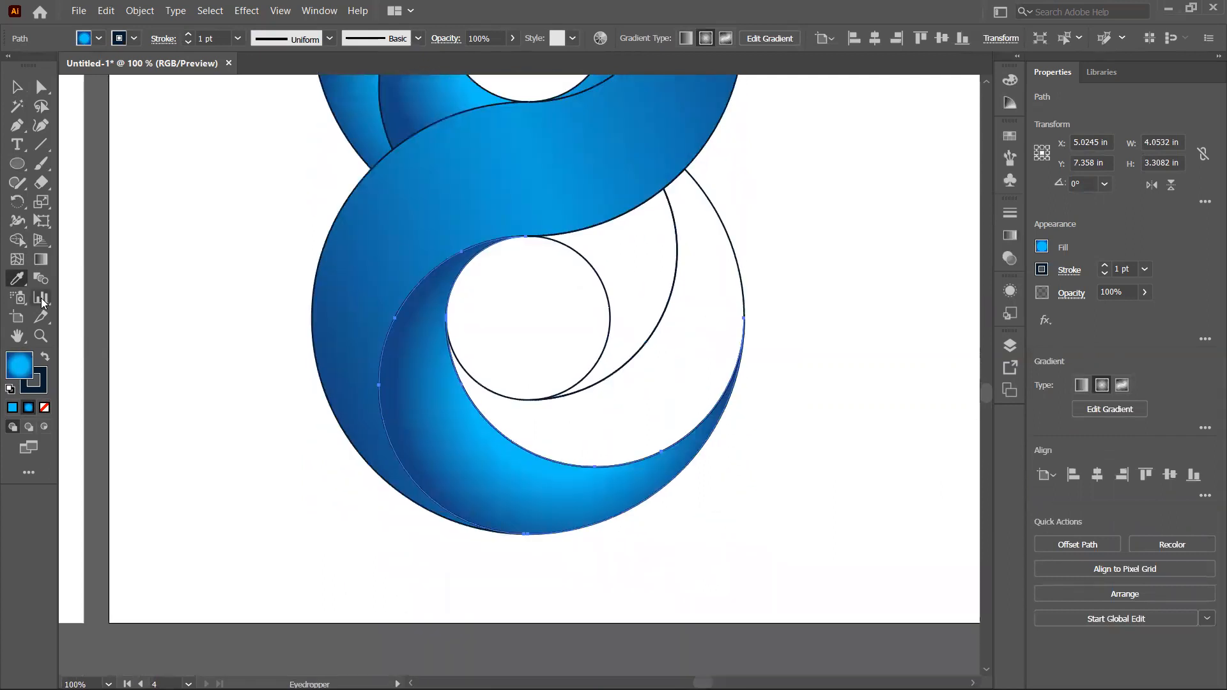
left_click(40, 261)
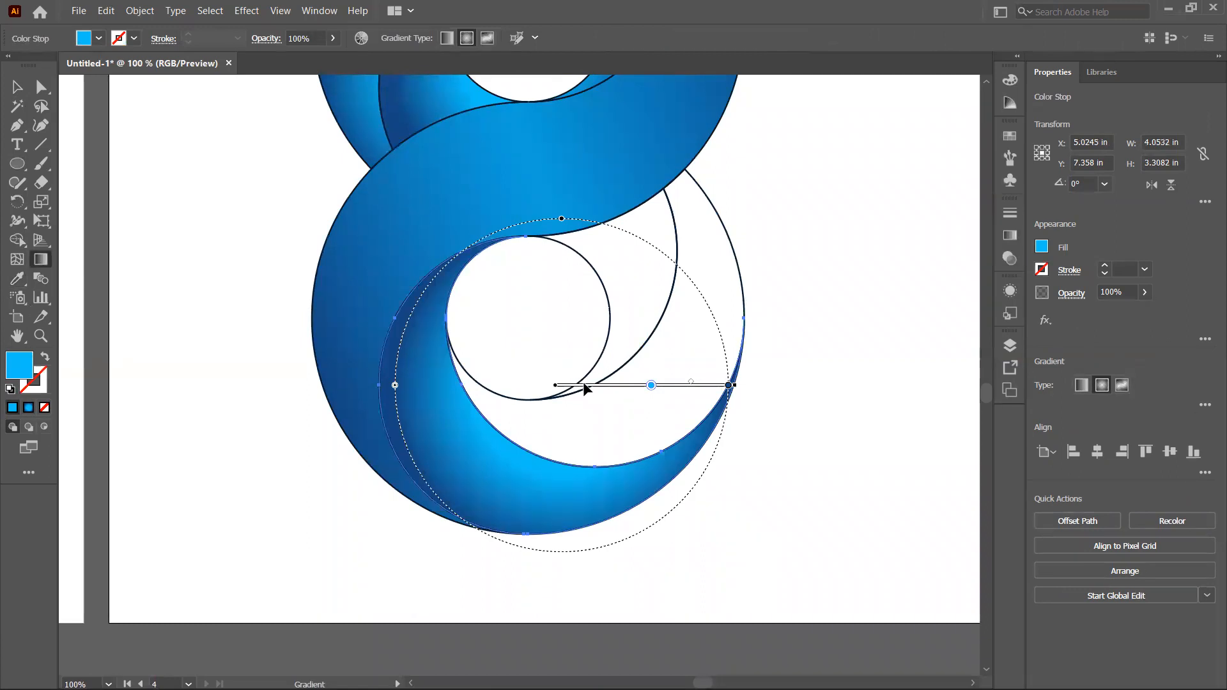
left_click_drag(592, 382, 597, 356)
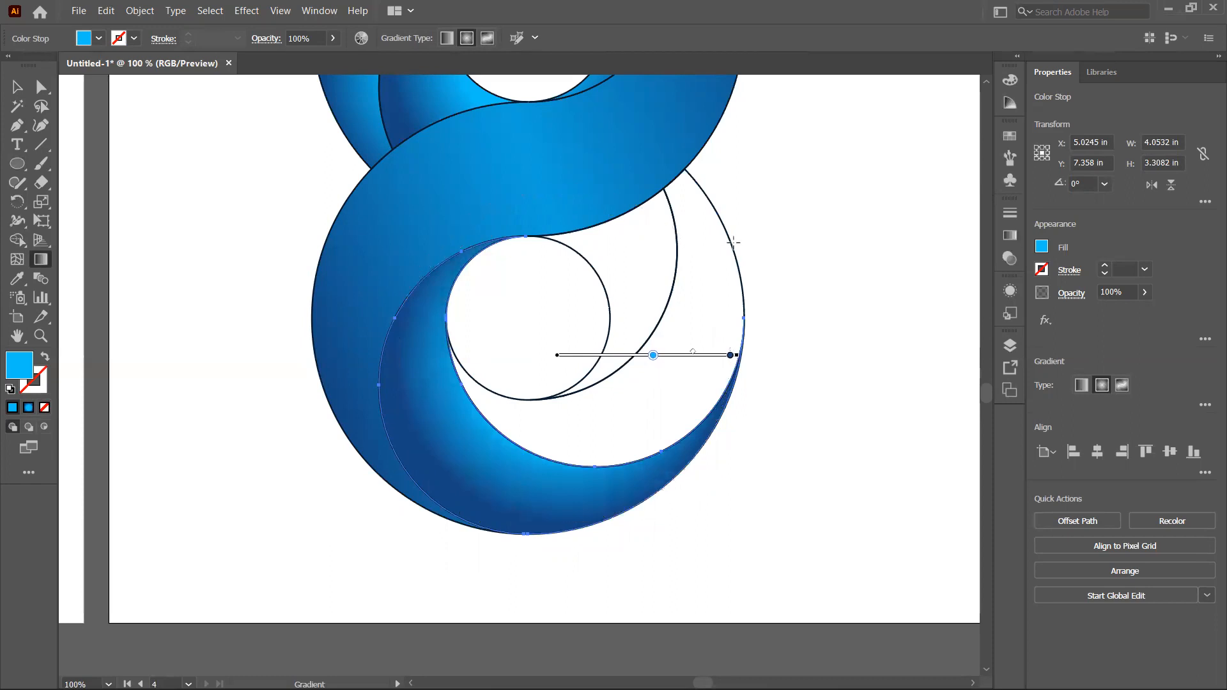
left_click(17, 87)
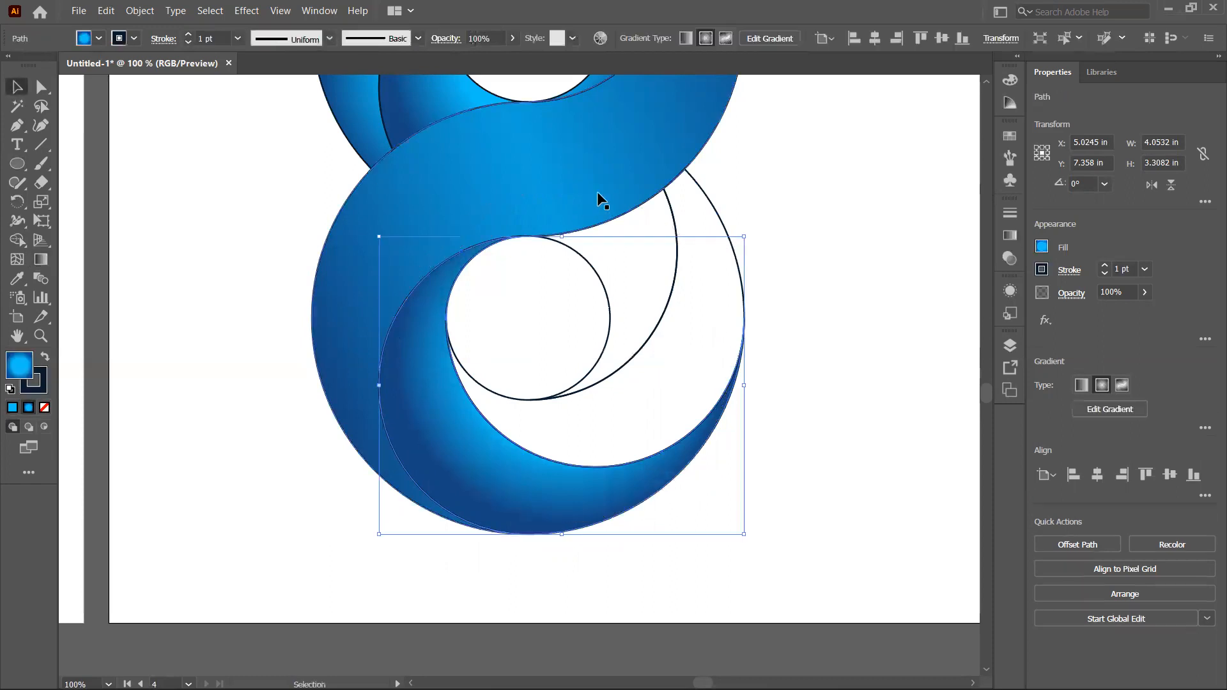
Step: Apply the same gradient to the lower inner crescent using the Eyedropper
left_click(710, 197)
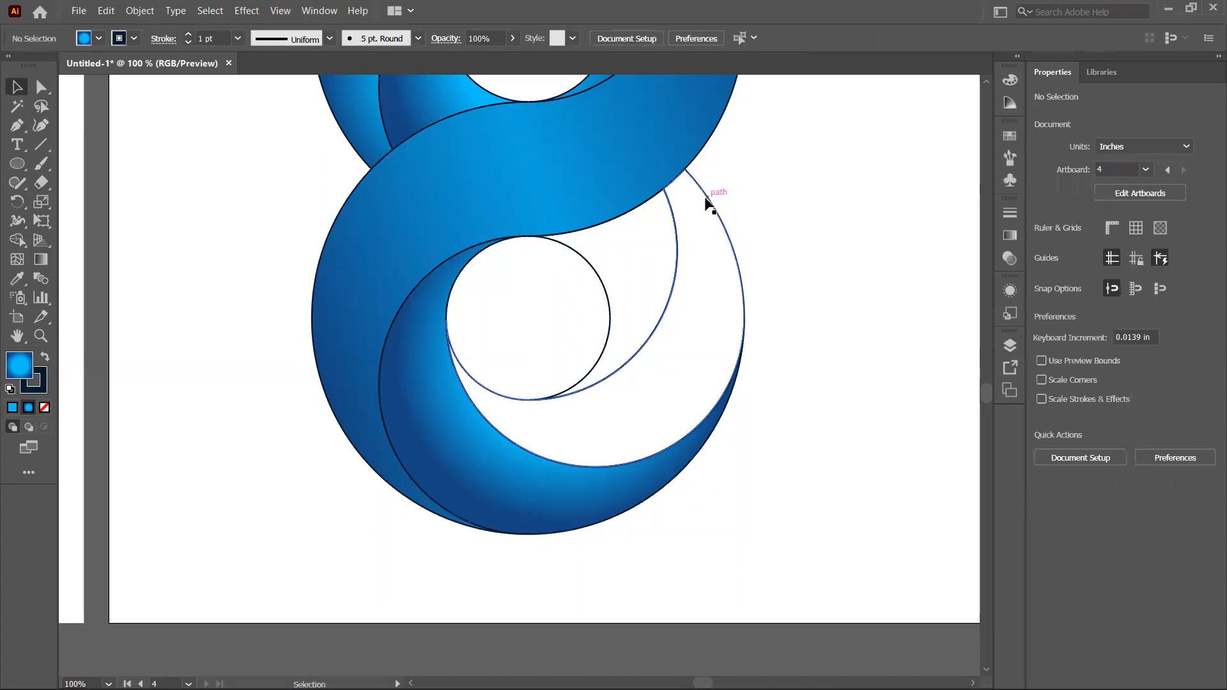
left_click(695, 199)
left_click(17, 278)
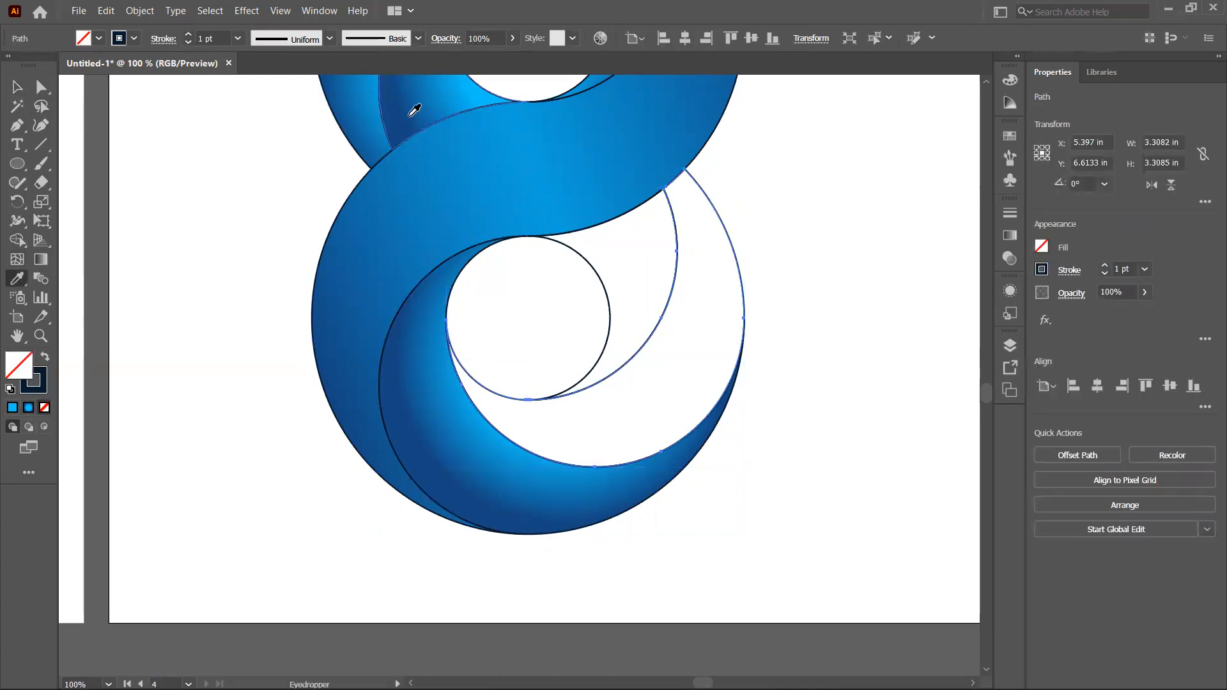
left_click(355, 116)
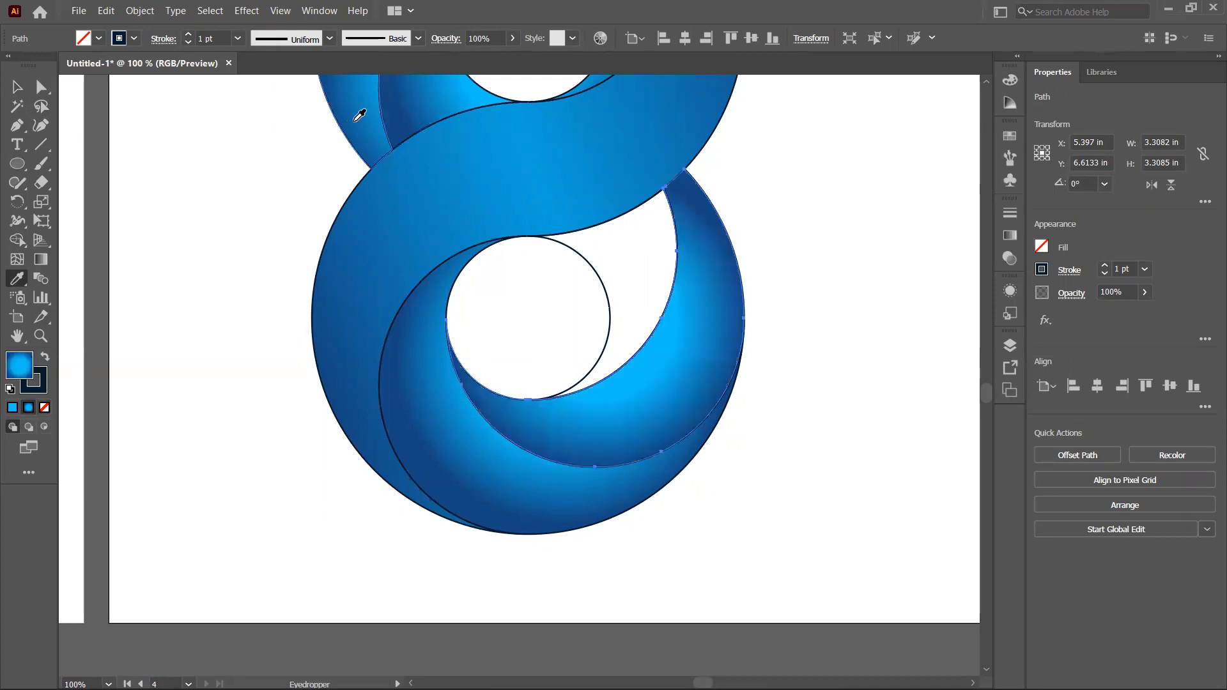
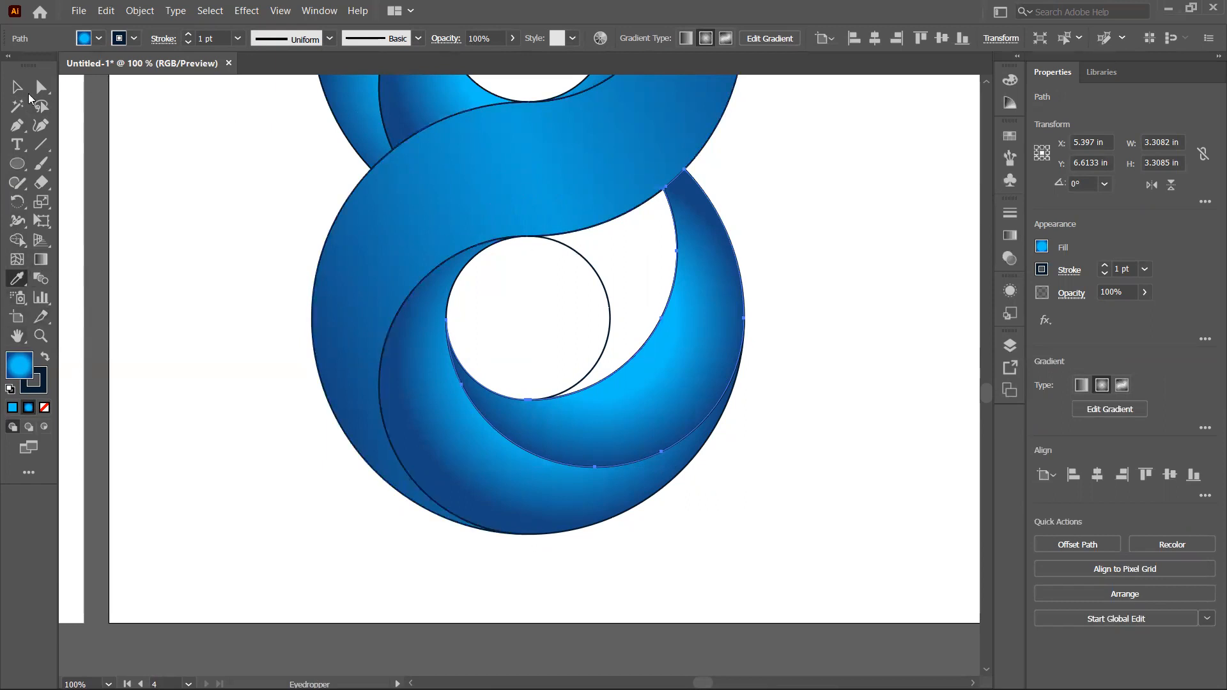
Step: Fill the small lower inner crescent with the upper crescent's gradient using the Eyedropper
left_click(19, 88)
left_click(598, 273)
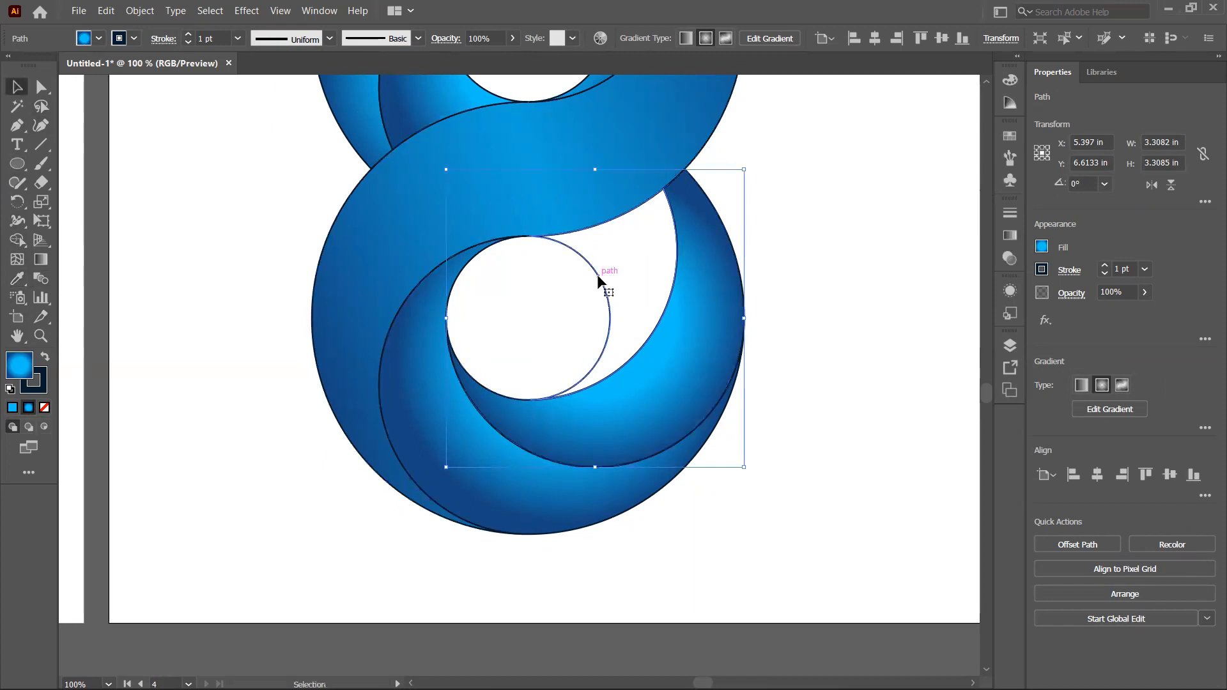
left_click(23, 278)
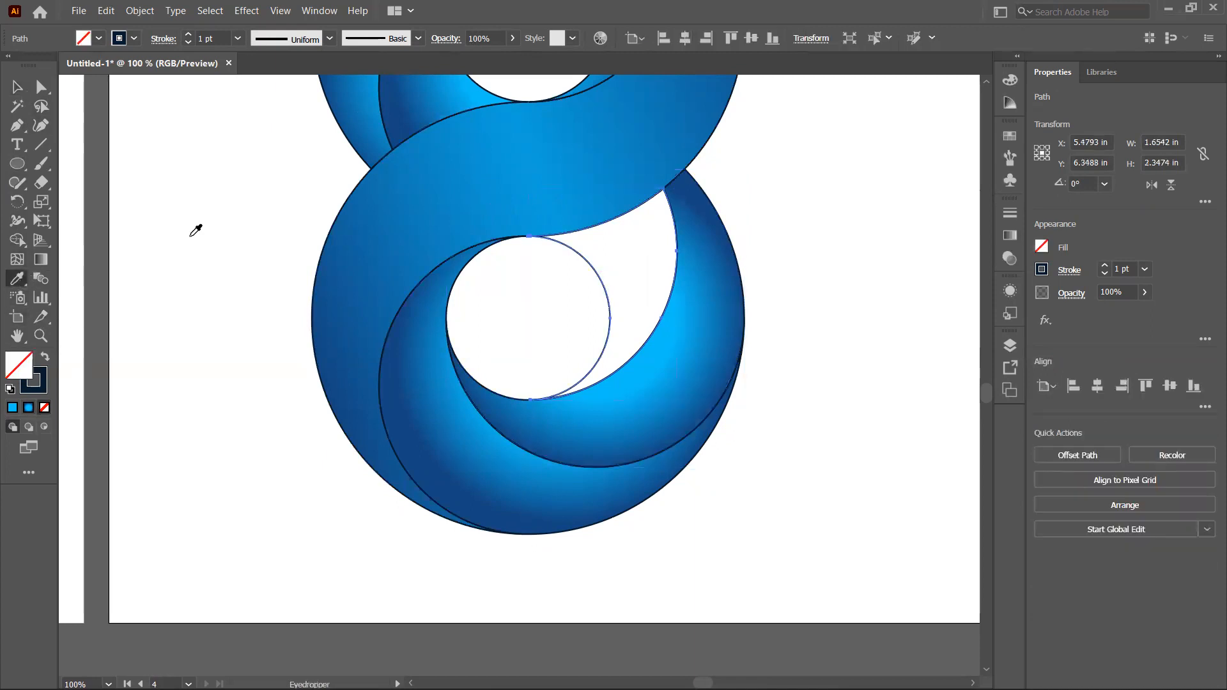
left_click(450, 90)
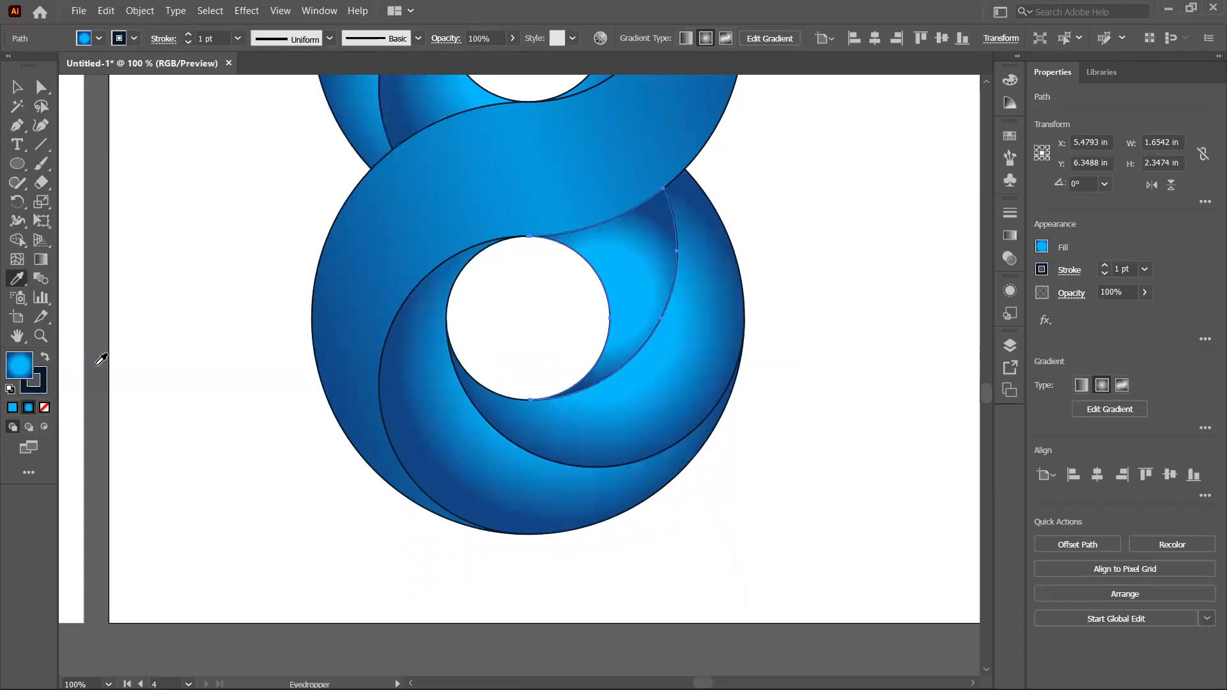
Step: Enlarge the small crescent's radial gradient and move its midpoint with the Gradient tool
left_click(41, 261)
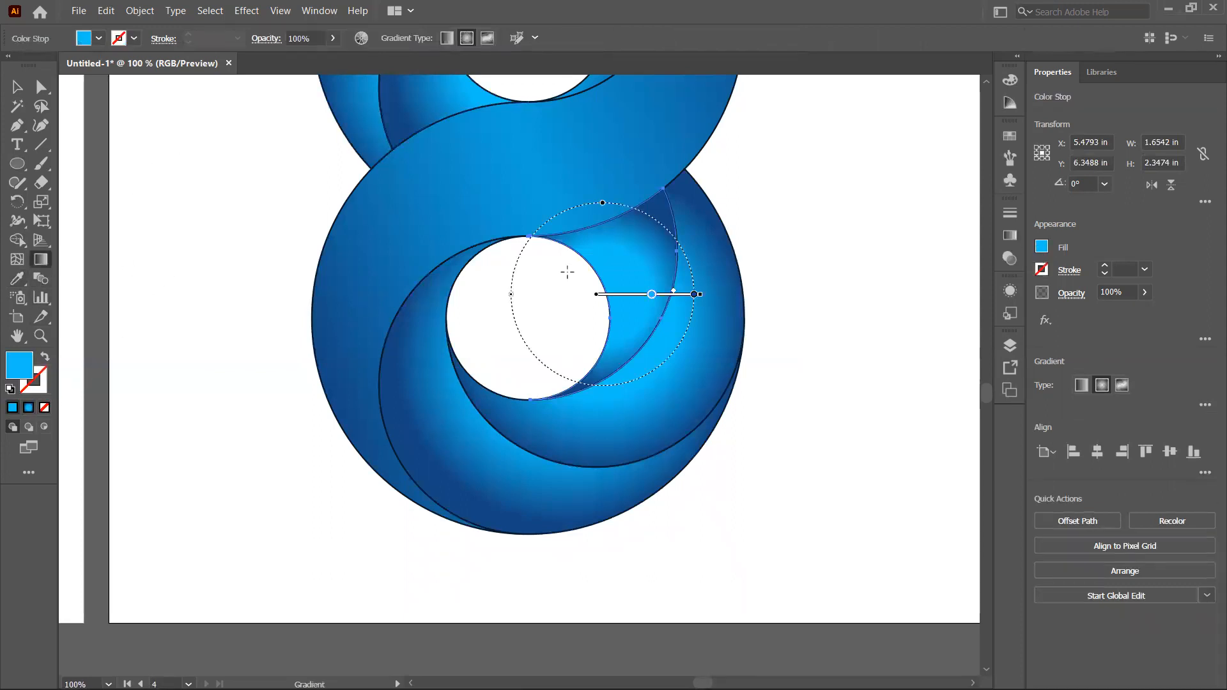
left_click_drag(697, 294, 712, 294)
left_click_drag(634, 293, 596, 292)
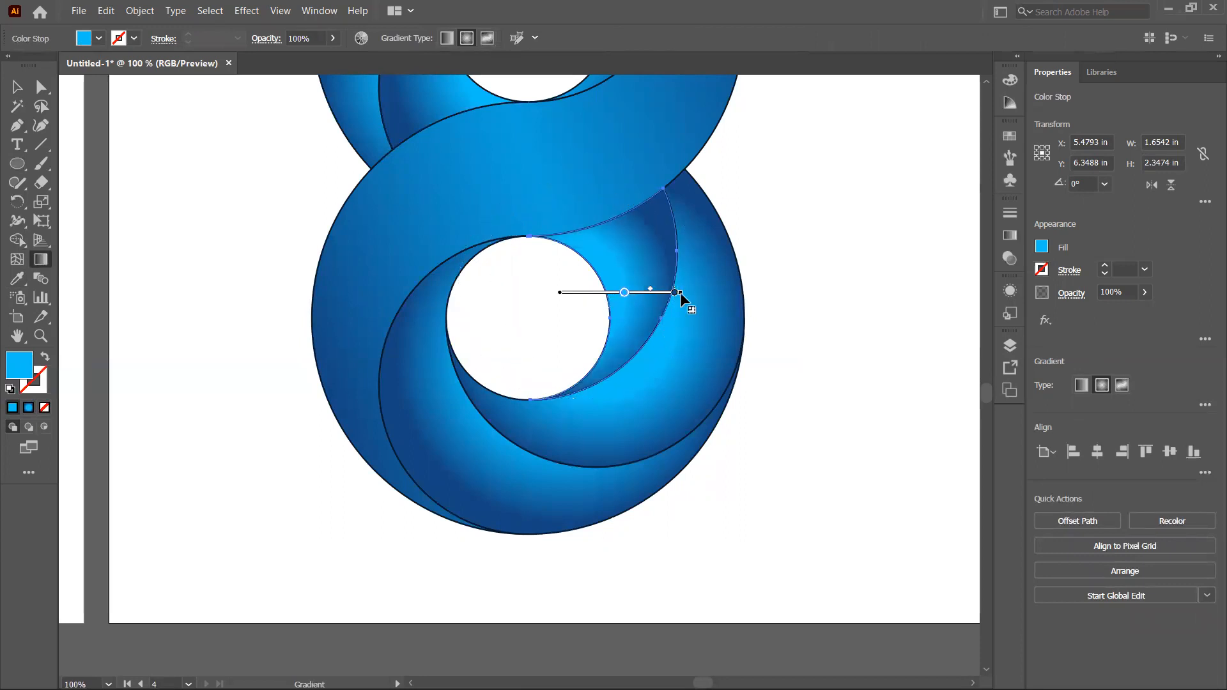
left_click_drag(681, 293, 712, 294)
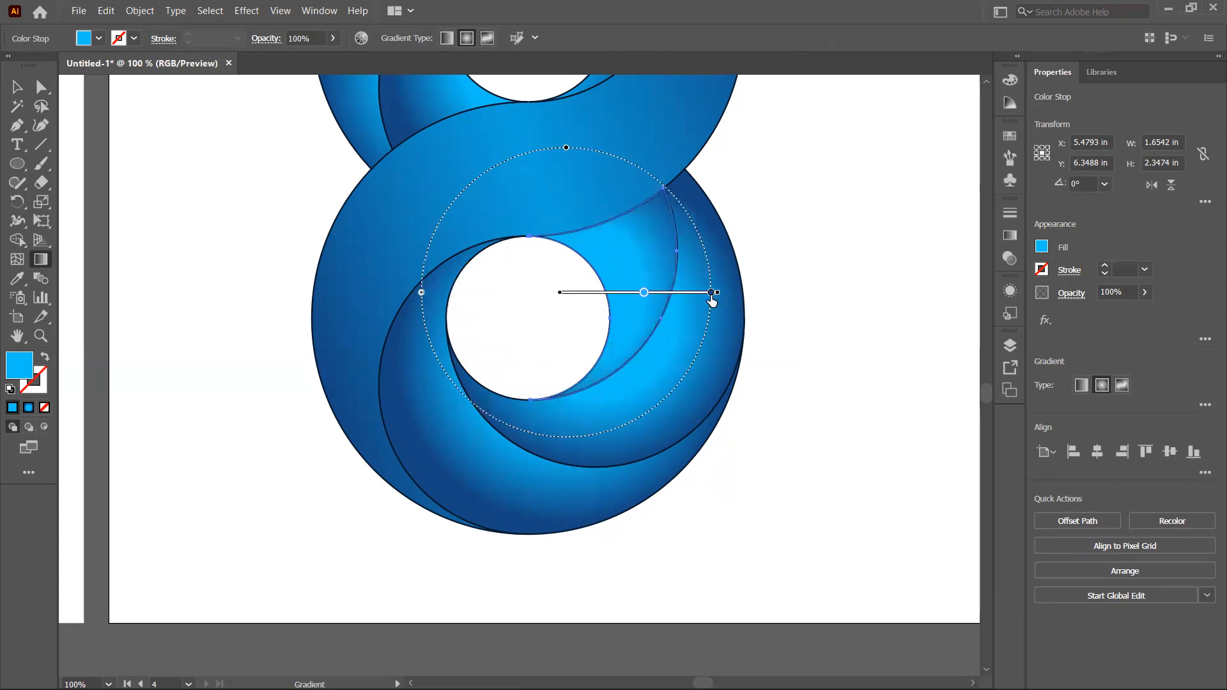
left_click_drag(626, 290, 609, 290)
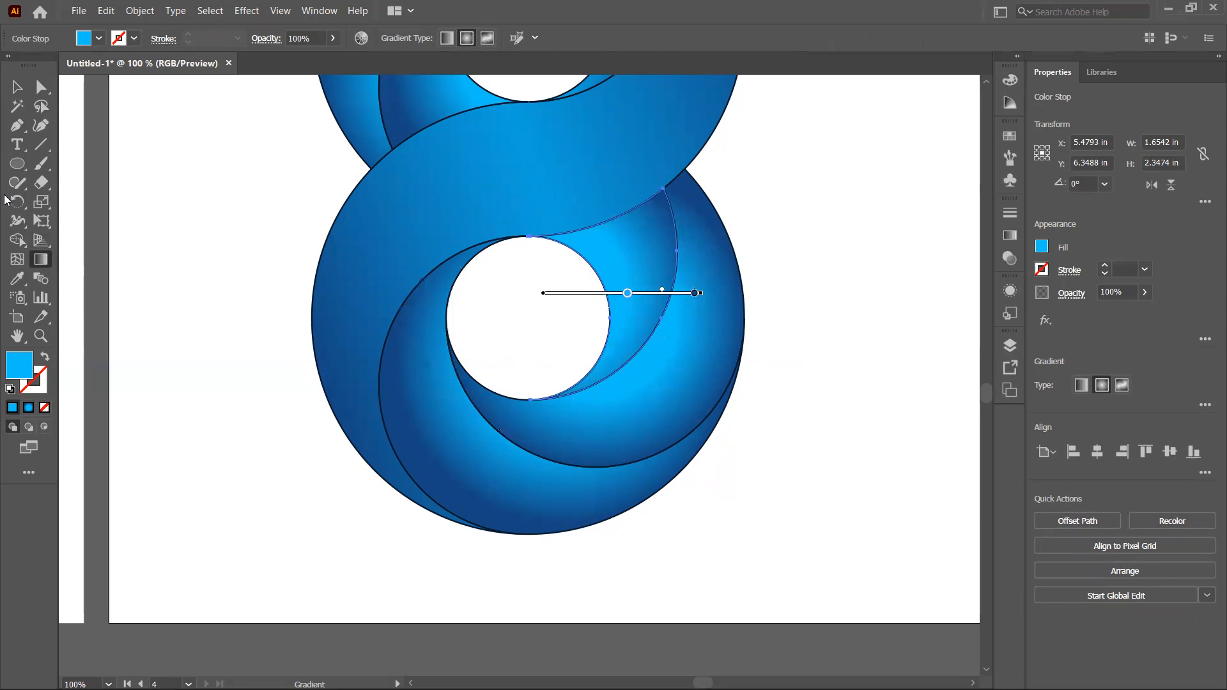
Step: Shift the lower crescent's radial gradient slightly upward with the Gradient tool, then deselect
left_click(20, 88)
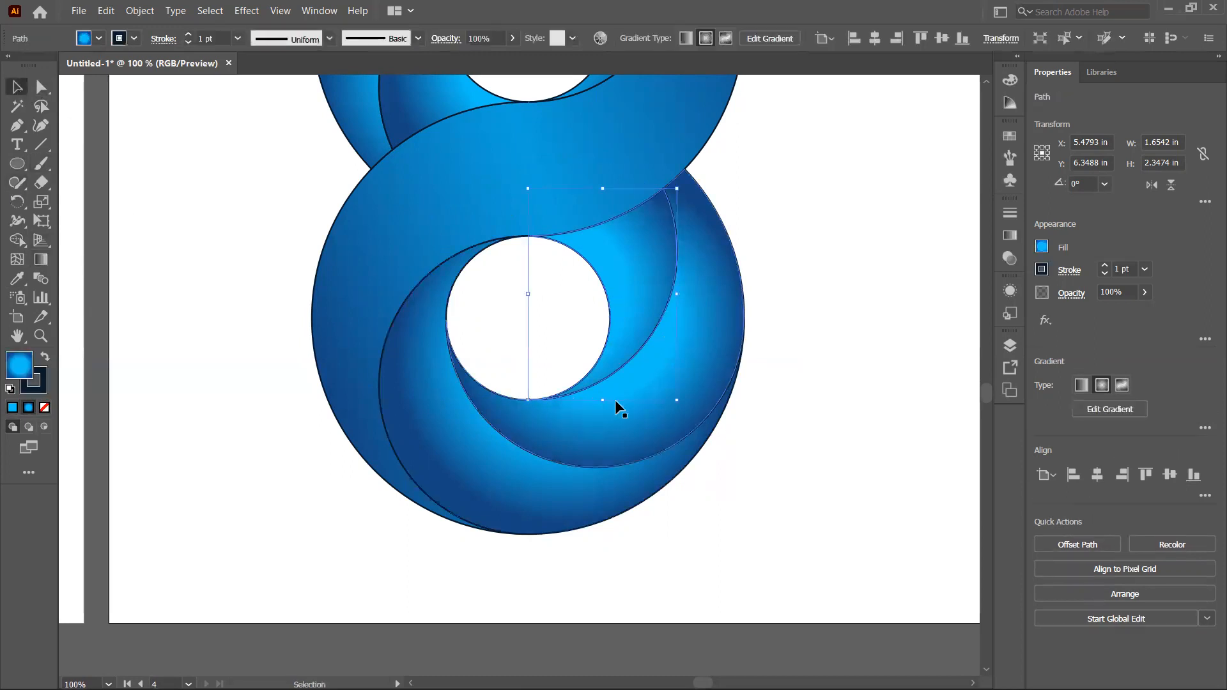
left_click(40, 258)
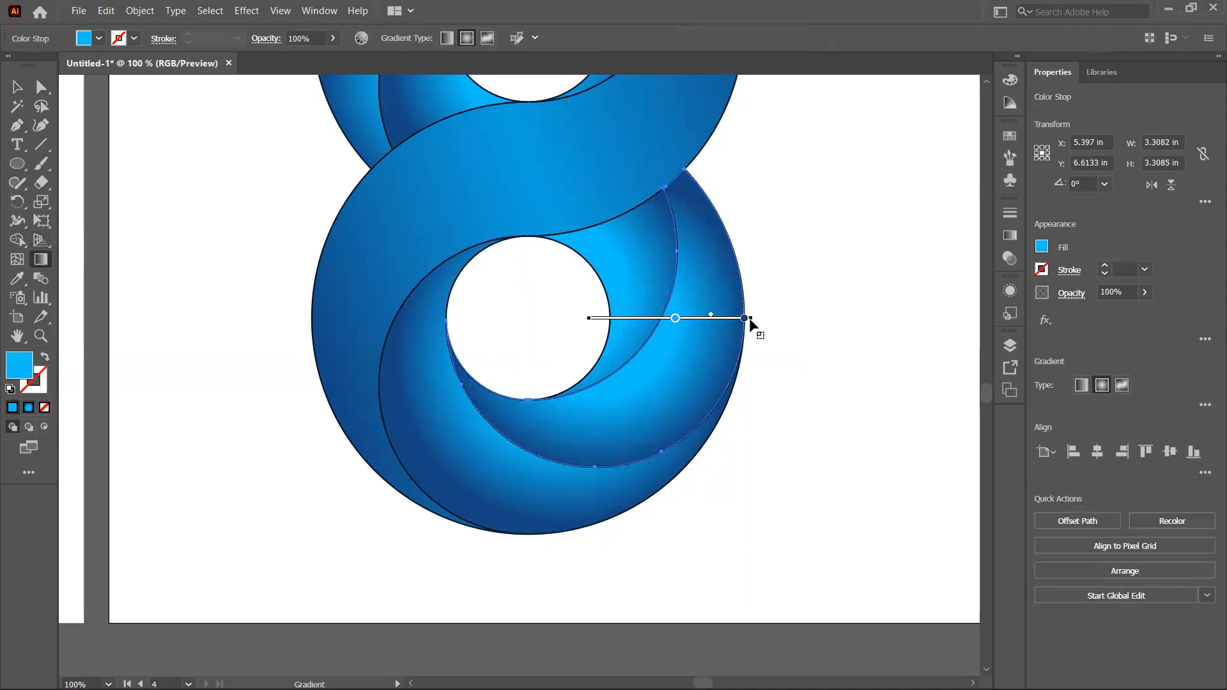
left_click_drag(751, 317, 754, 318)
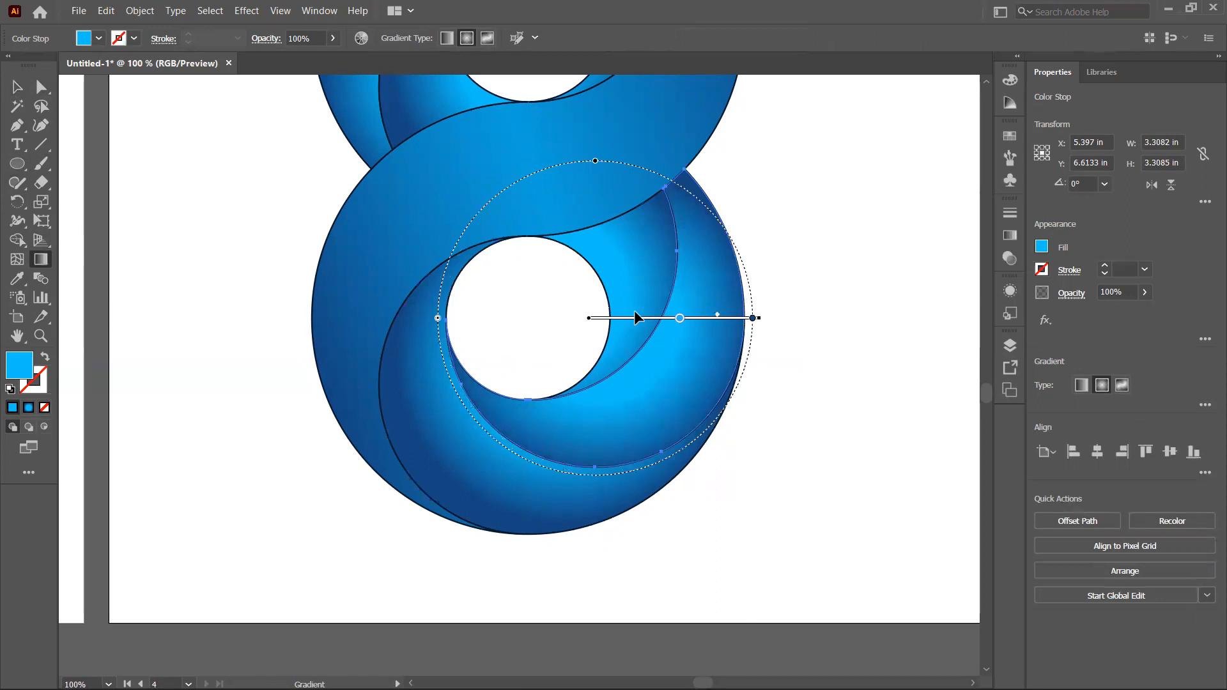
mouse_move(638, 316)
left_mouse_down()
mouse_move(620, 309)
mouse_move(622, 293)
left_mouse_up()
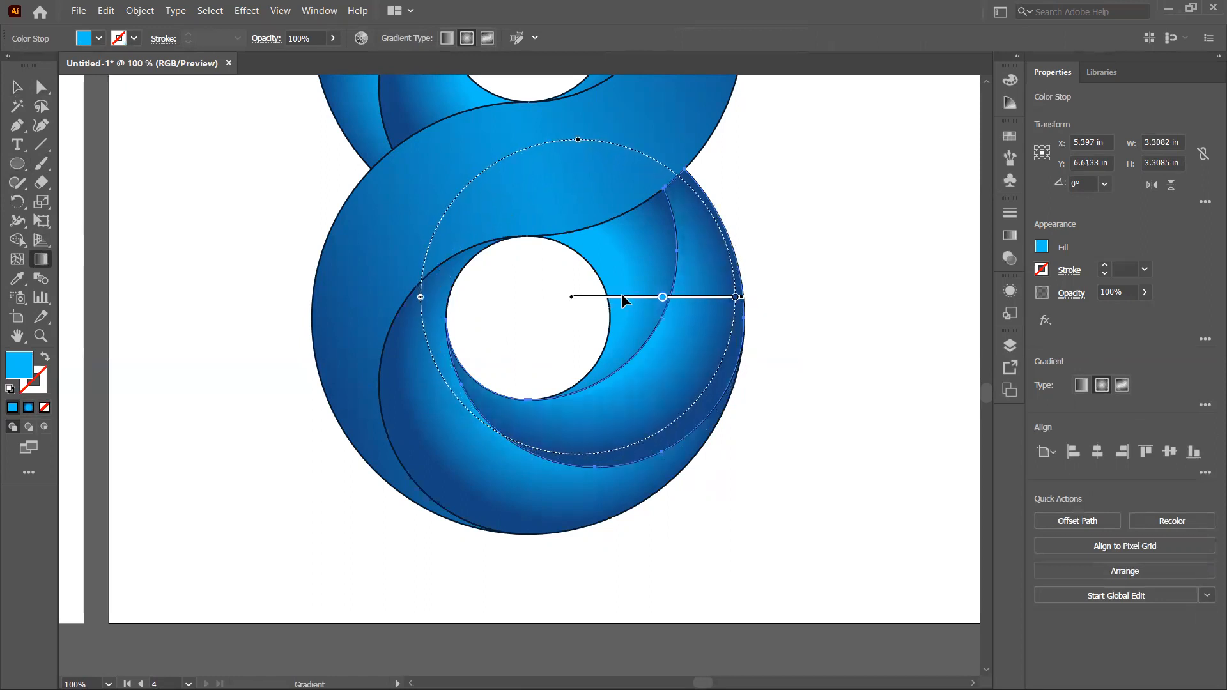
left_click(17, 87)
left_click(765, 265)
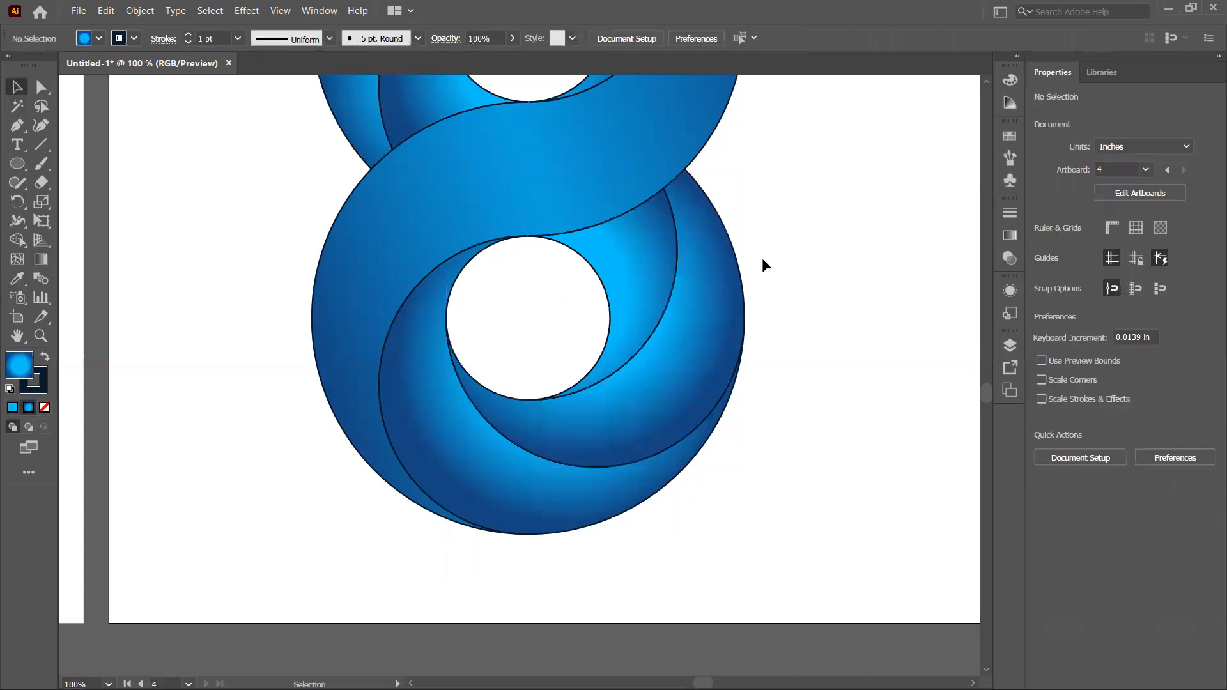
Step: Select every shape of the figure-8 logo and remove their strokes
key("ctrl+0")
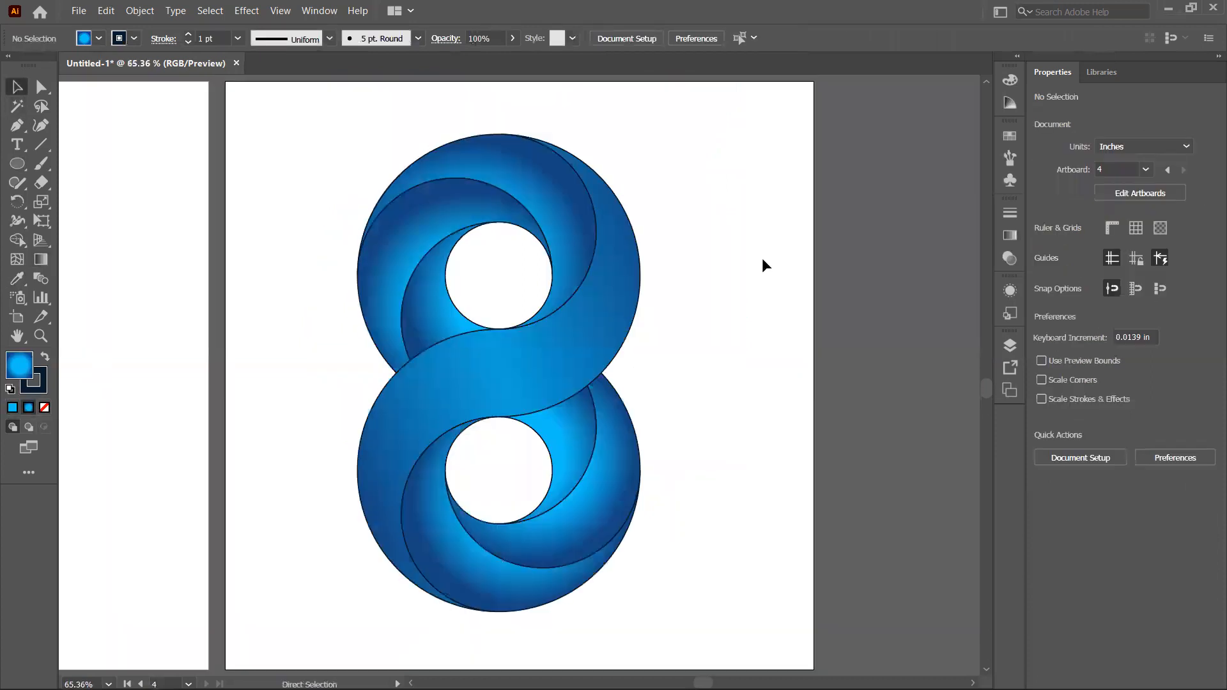
left_click_drag(319, 109, 812, 642)
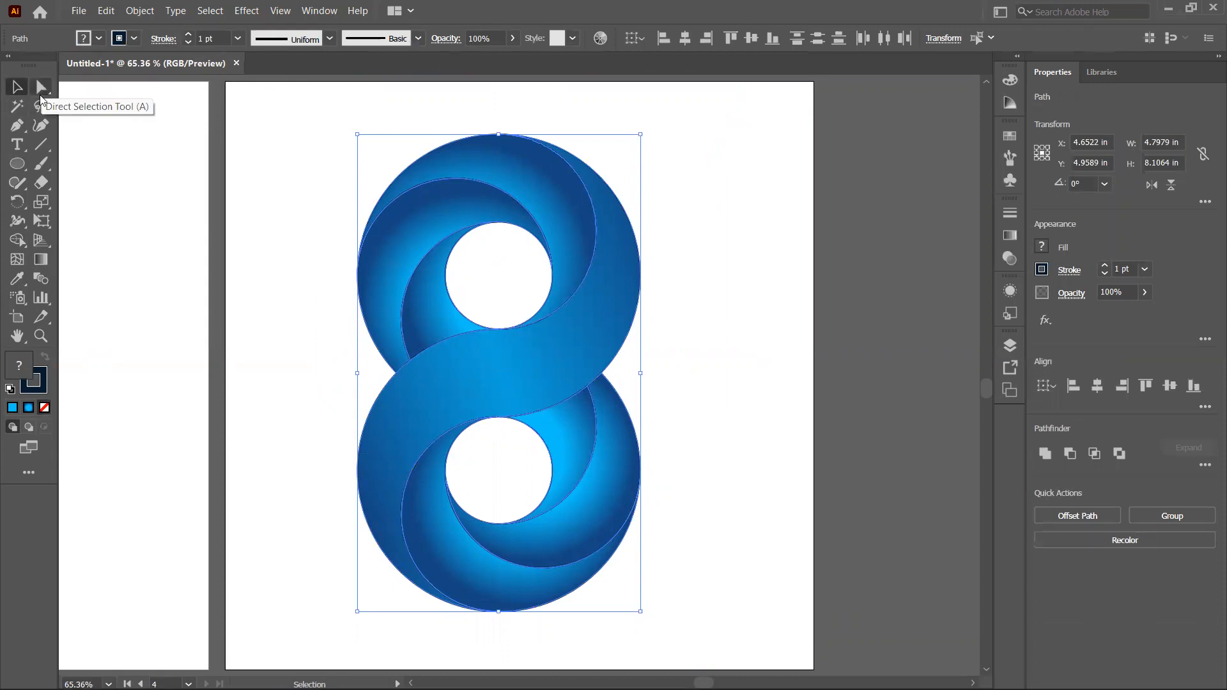
left_click(135, 39)
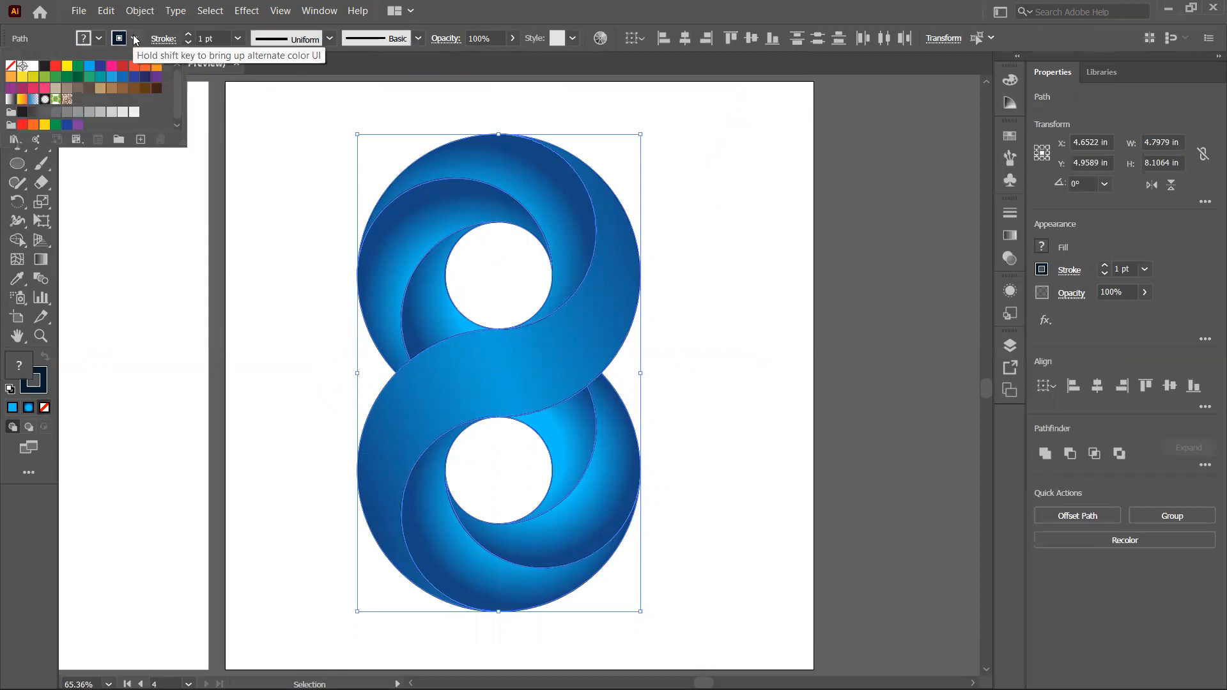
left_click(11, 67)
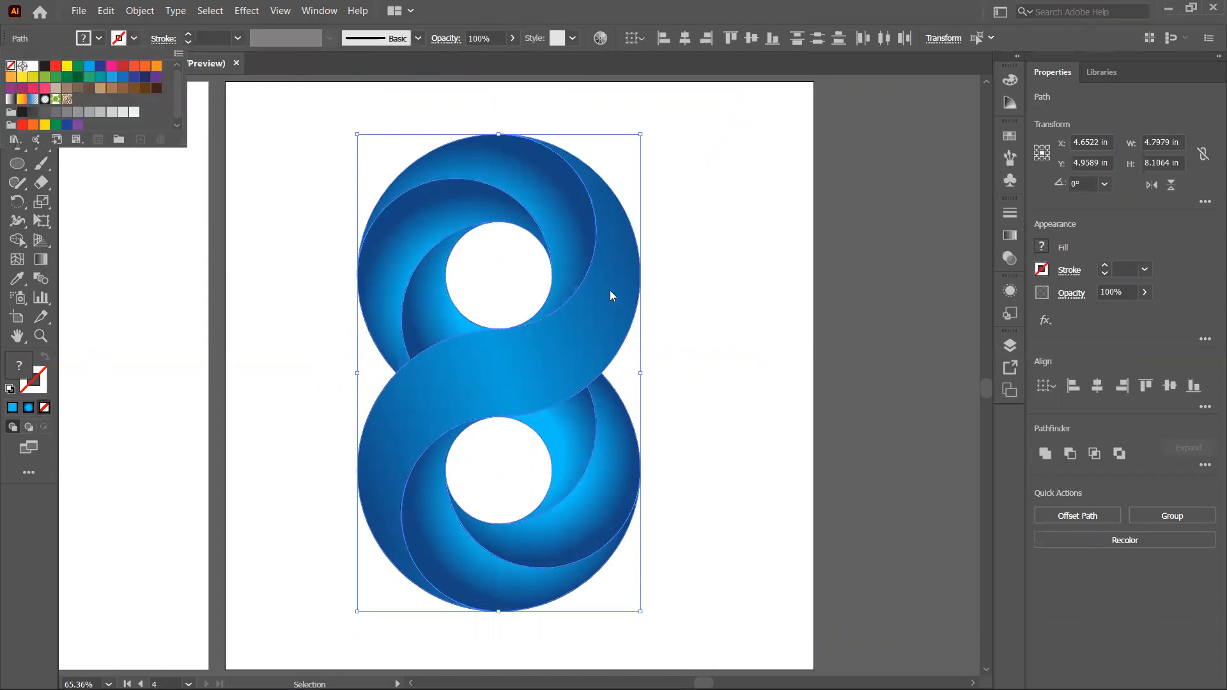
left_click(710, 301)
left_click(735, 340)
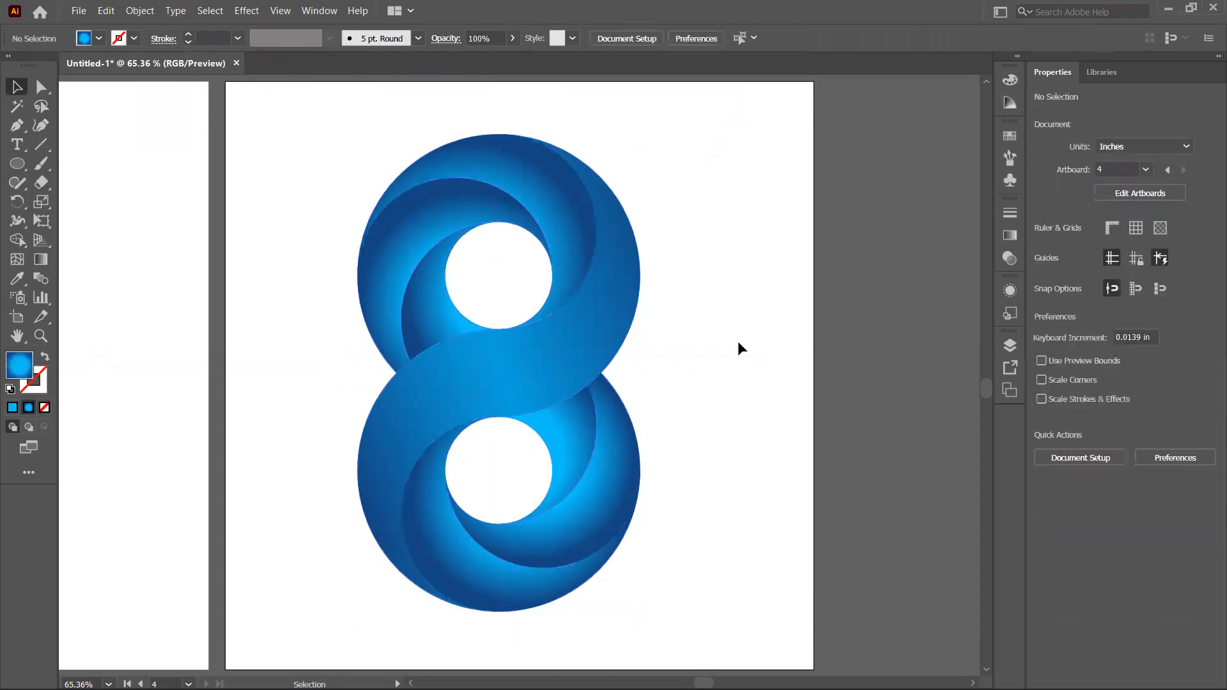
Step: Move and shorten the upper inner crescent's radial gradient with the Gradient tool
left_click(452, 205)
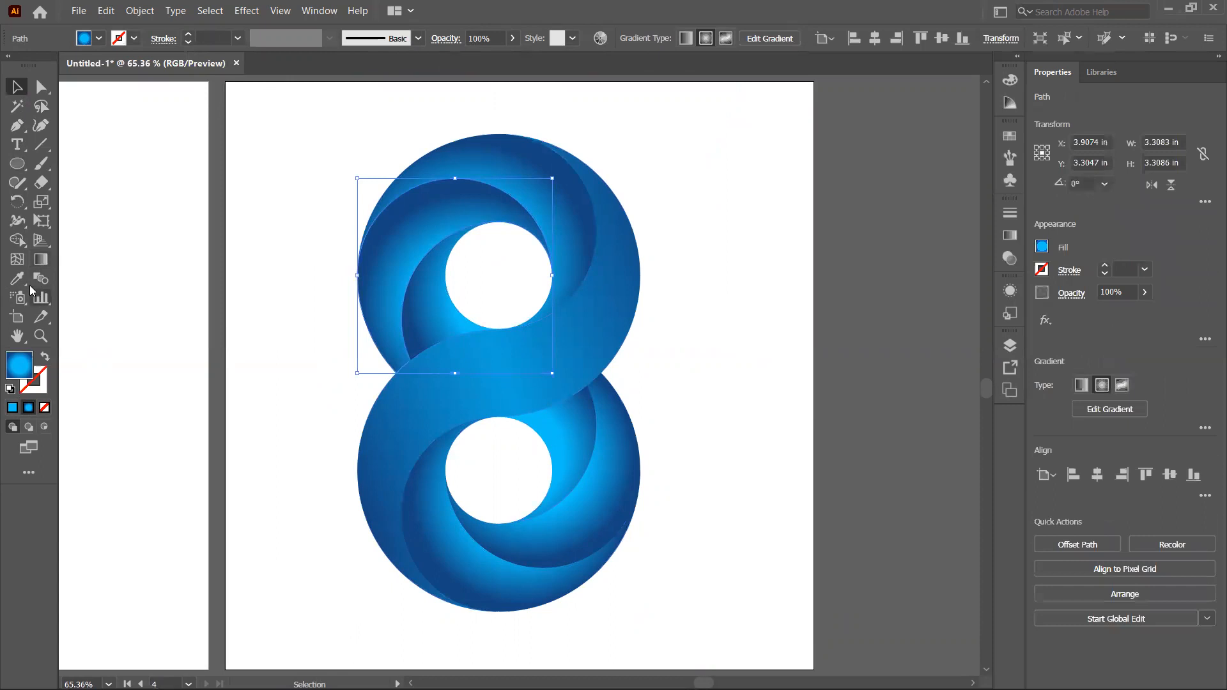
left_click(42, 260)
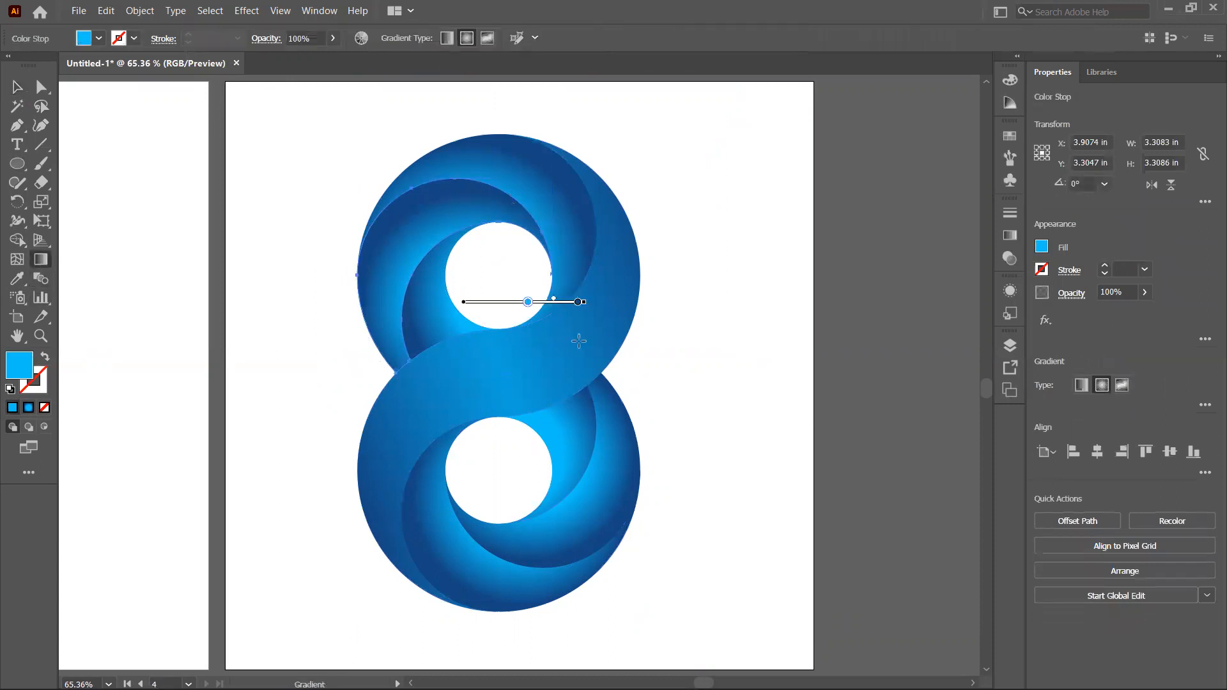
left_click_drag(503, 300, 515, 307)
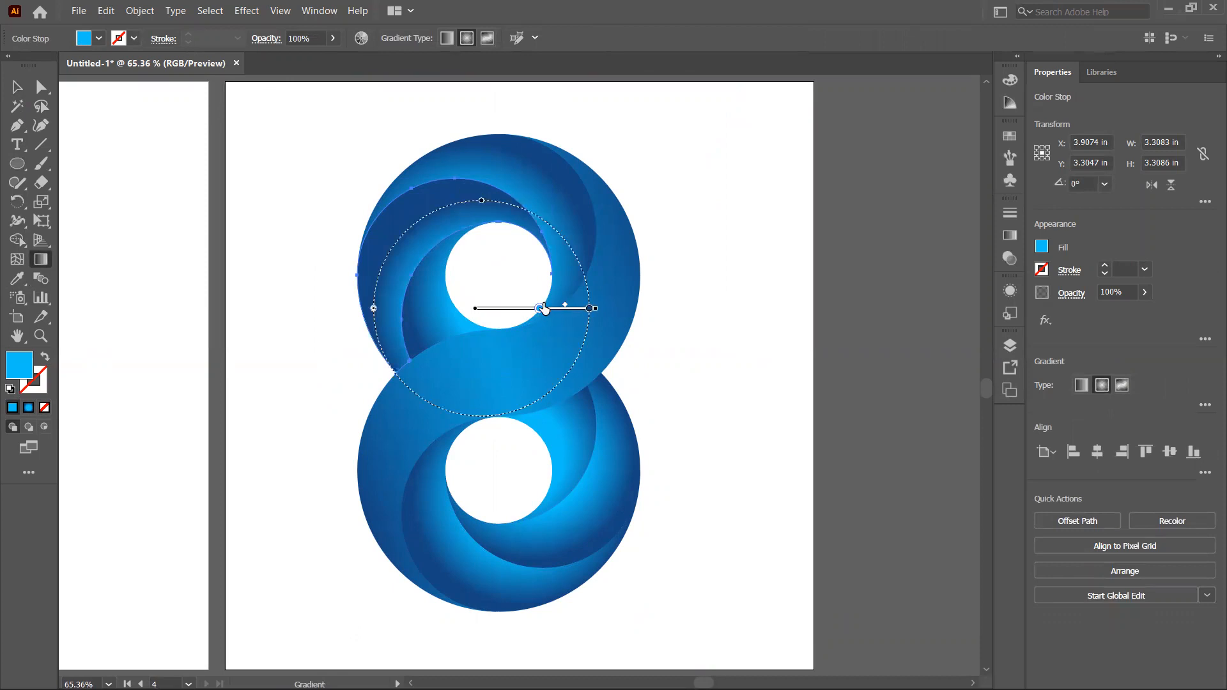
left_click_drag(539, 308, 530, 309)
left_click_drag(562, 308, 562, 309)
mouse_move(596, 309)
left_mouse_down()
mouse_move(615, 313)
mouse_move(570, 312)
left_mouse_up()
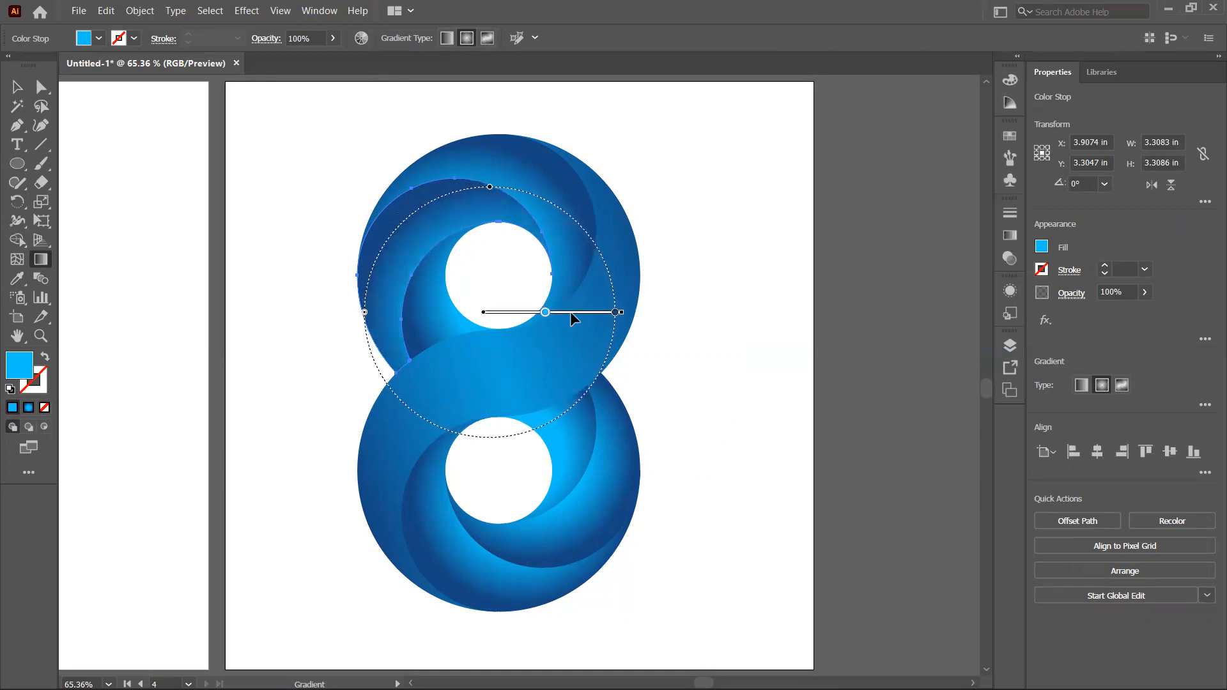
left_click(17, 87)
Step: Enlarge the upper outer crescent's radial gradient and shift its midpoint with the Gradient tool
left_click(41, 96)
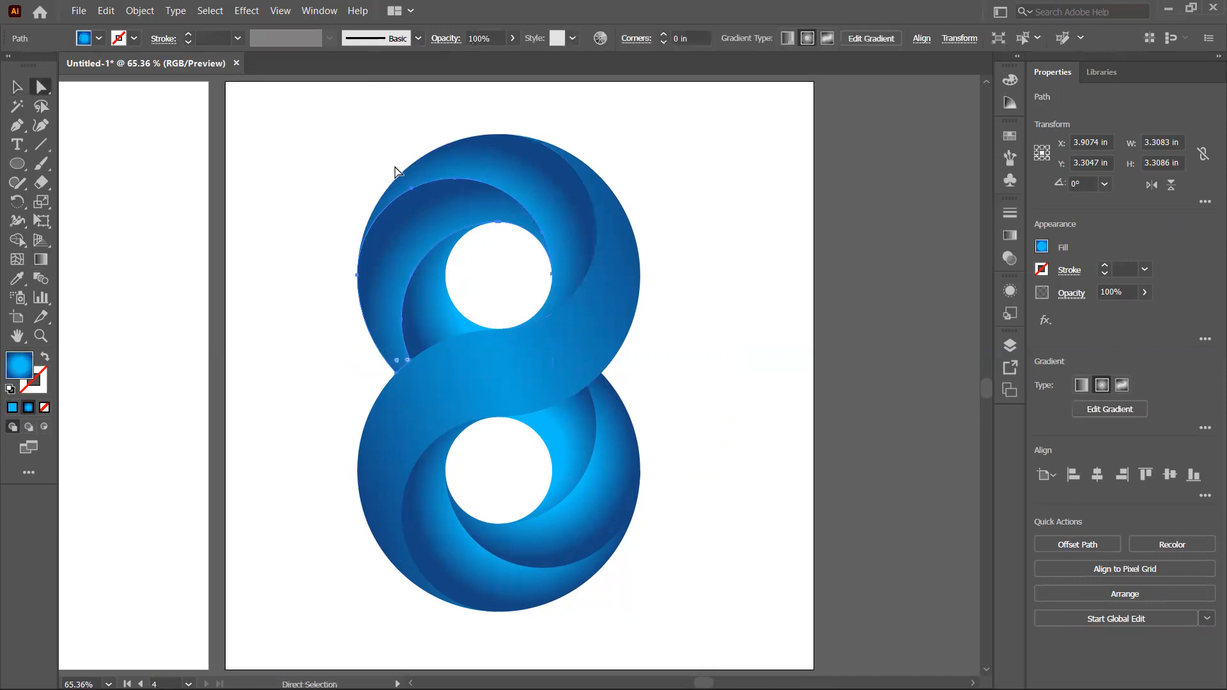
left_click(507, 186)
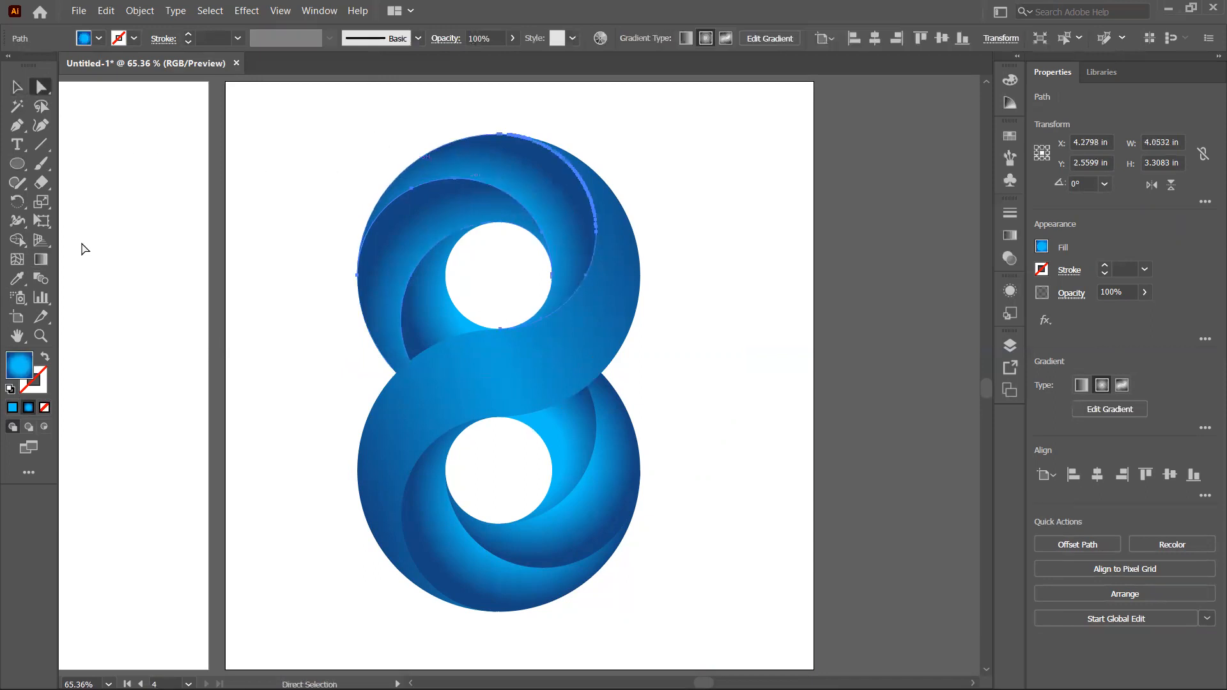
left_click(40, 260)
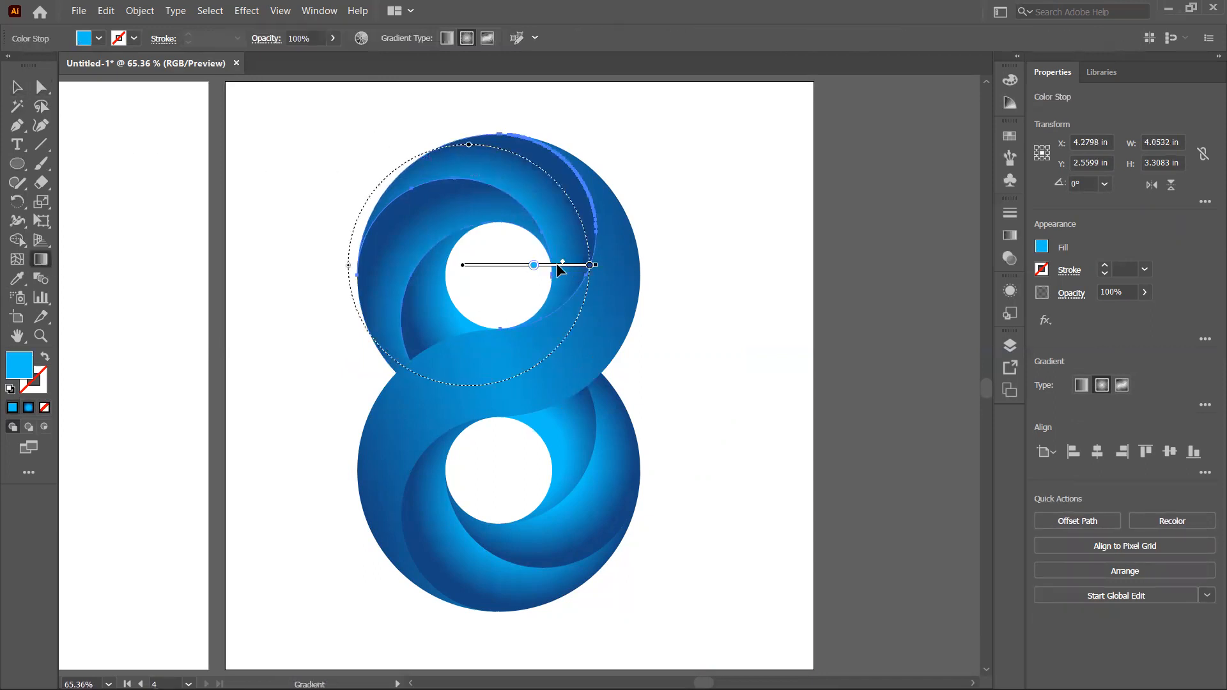
left_click(590, 265)
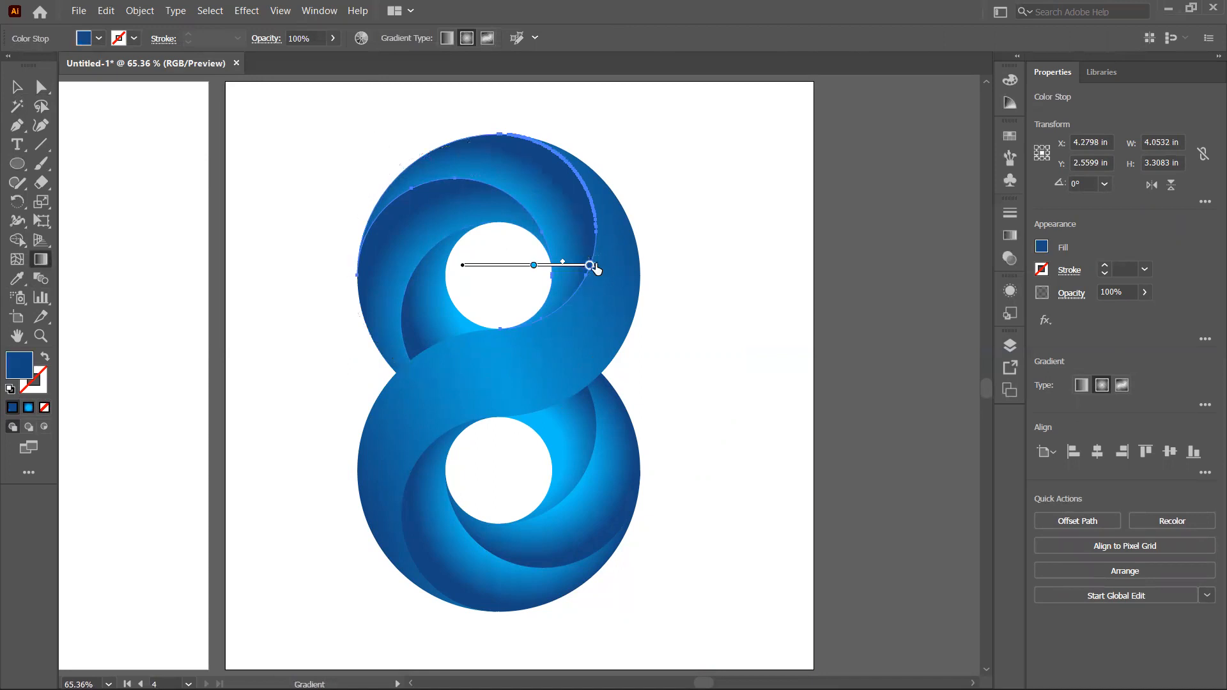
mouse_move(595, 268)
left_mouse_down()
mouse_move(584, 271)
mouse_move(614, 264)
left_mouse_up()
mouse_move(519, 266)
left_mouse_down()
mouse_move(511, 273)
mouse_move(528, 282)
mouse_move(512, 282)
left_mouse_up()
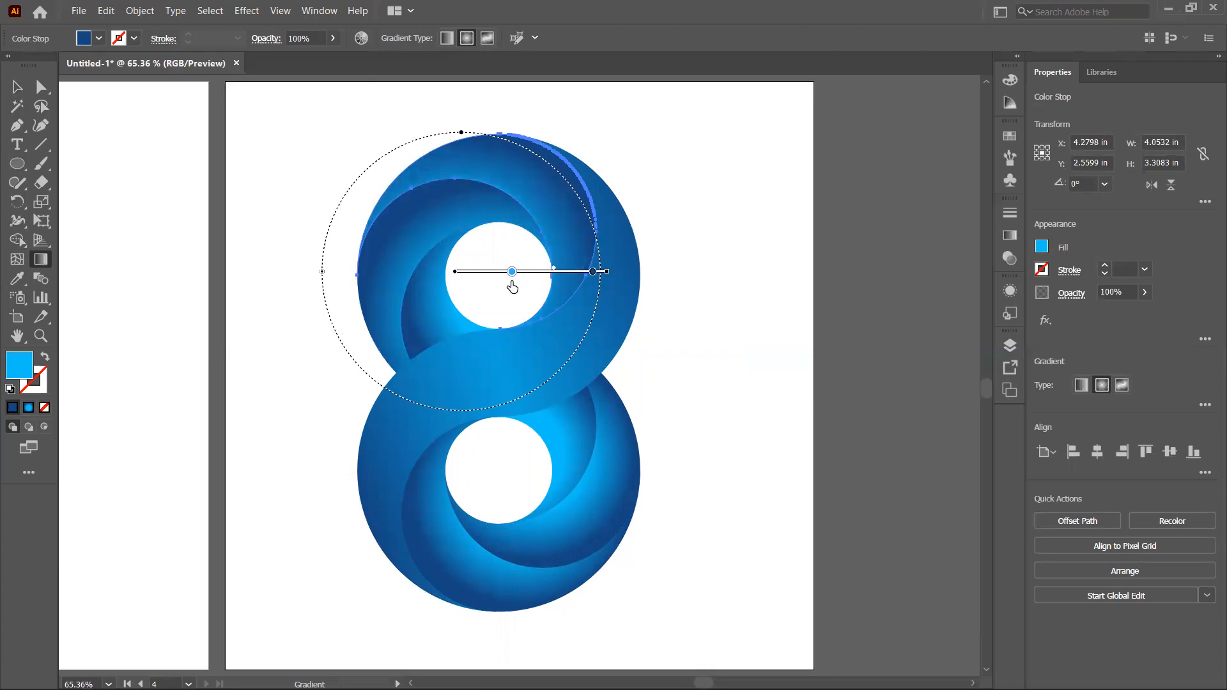
left_click(17, 87)
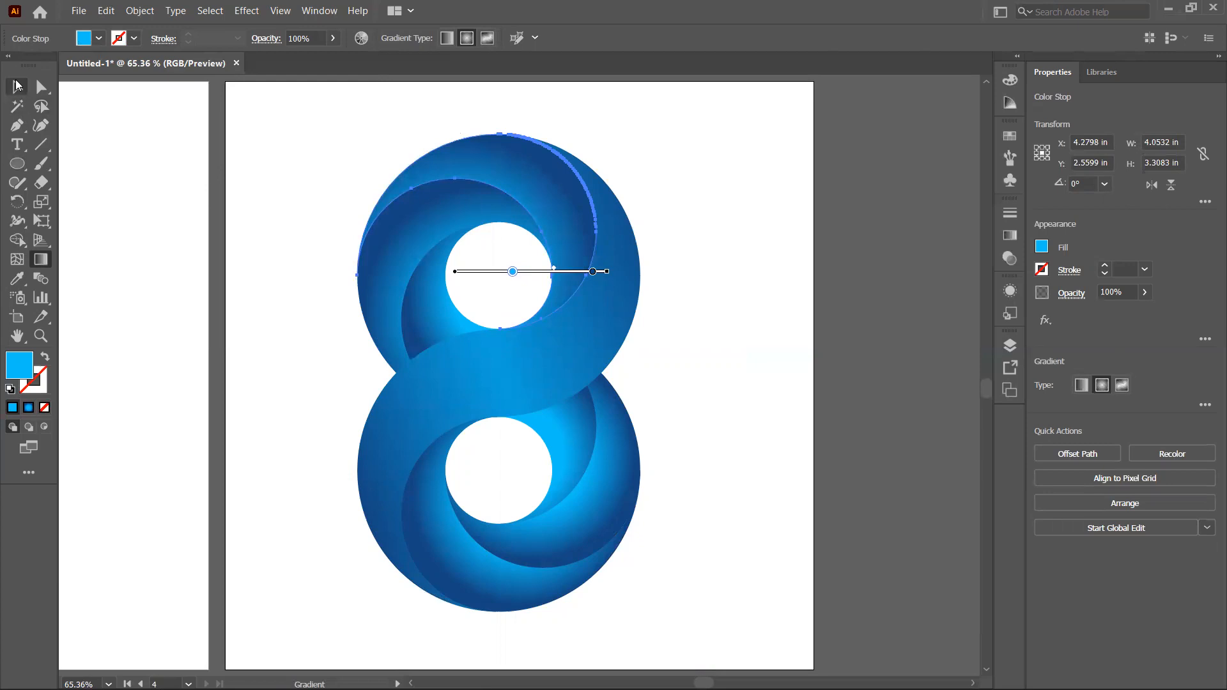
Step: Shorten the lower outer crescent's radial gradient with the Gradient tool
left_click(259, 204)
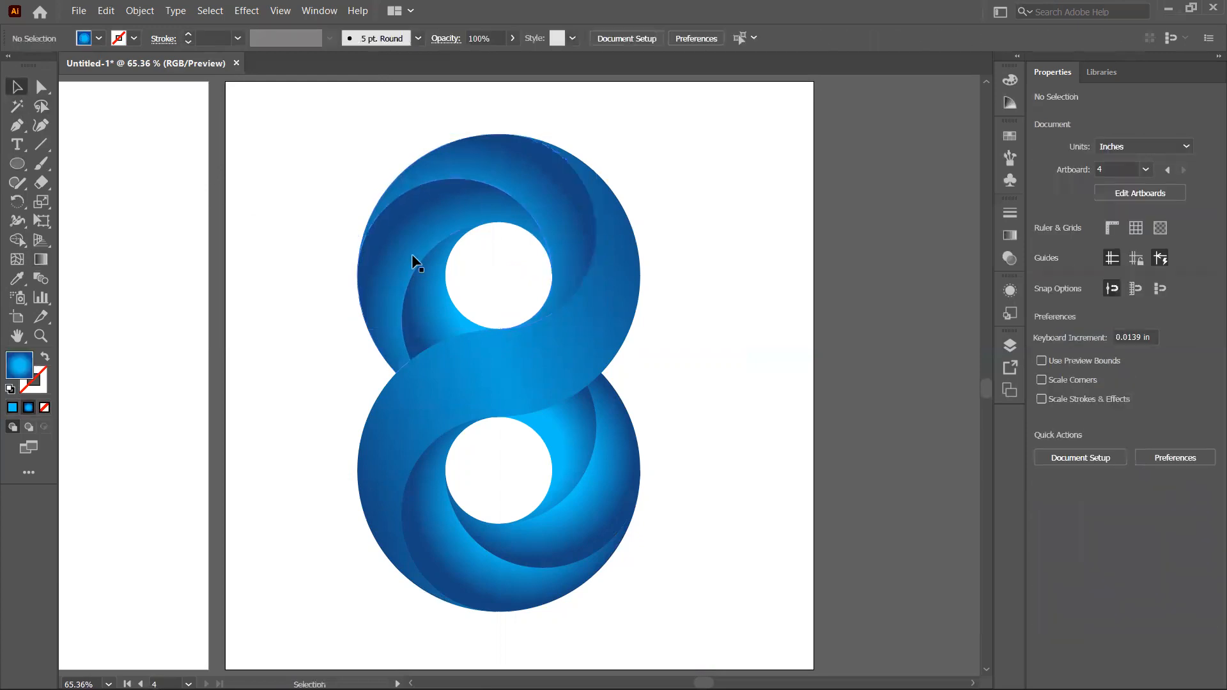
left_click(456, 530)
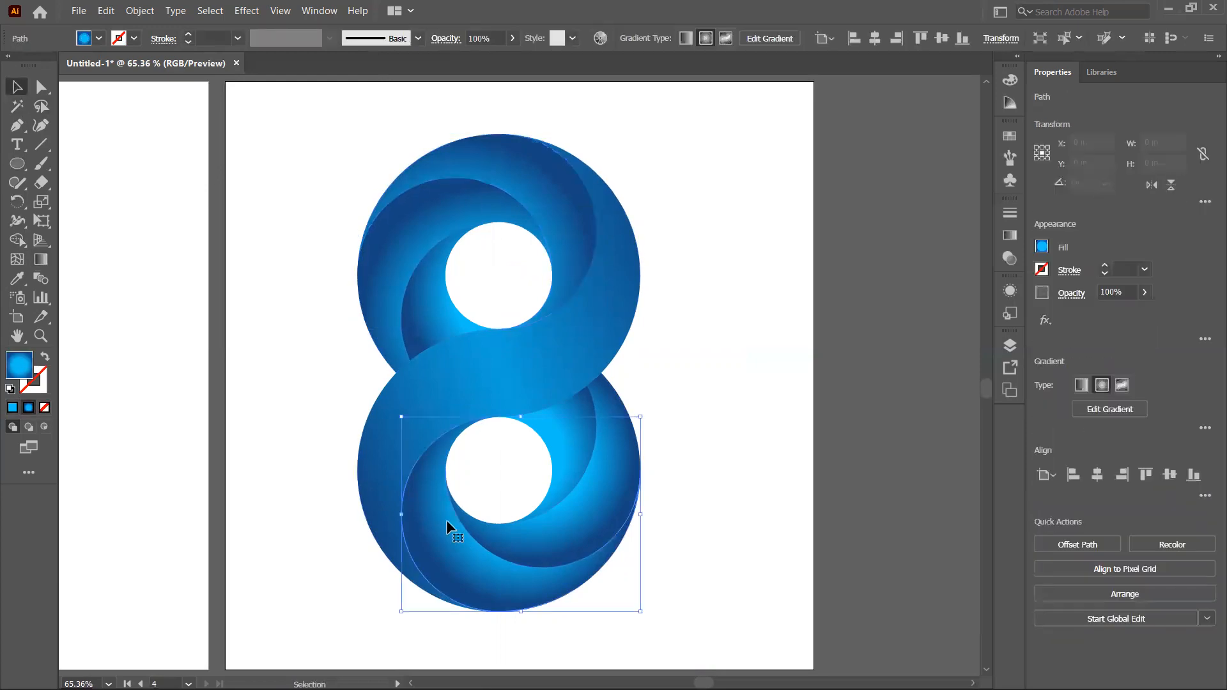
left_click(41, 260)
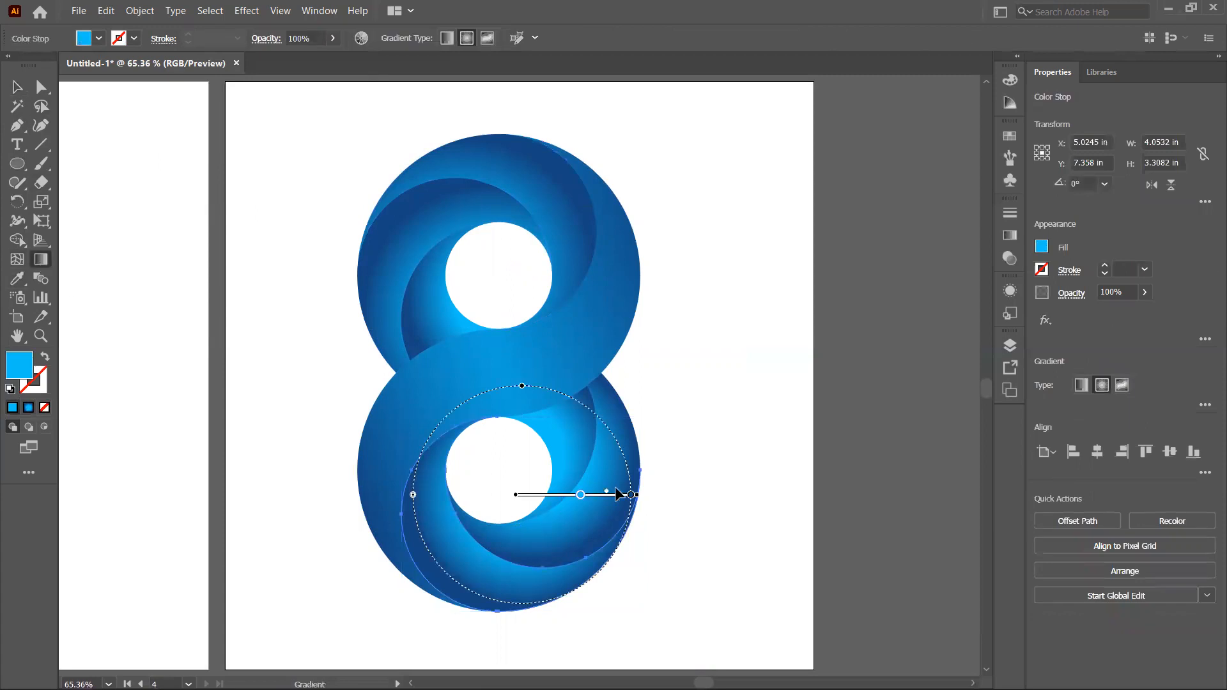
mouse_move(635, 497)
left_mouse_down()
mouse_move(658, 501)
mouse_move(584, 496)
mouse_move(607, 502)
left_mouse_up()
left_click(17, 87)
Step: Reposition the lower inner crescent's radial gradient and adjust its midpoint with the Gradient tool
left_click(580, 485)
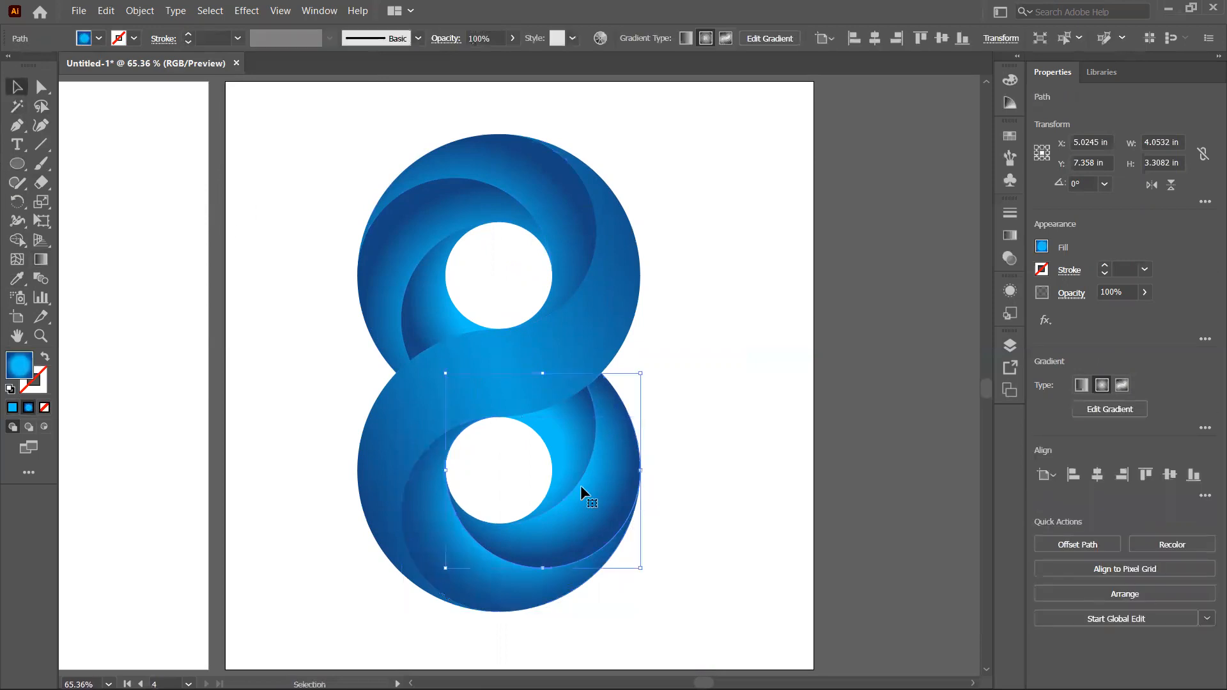
left_click(41, 259)
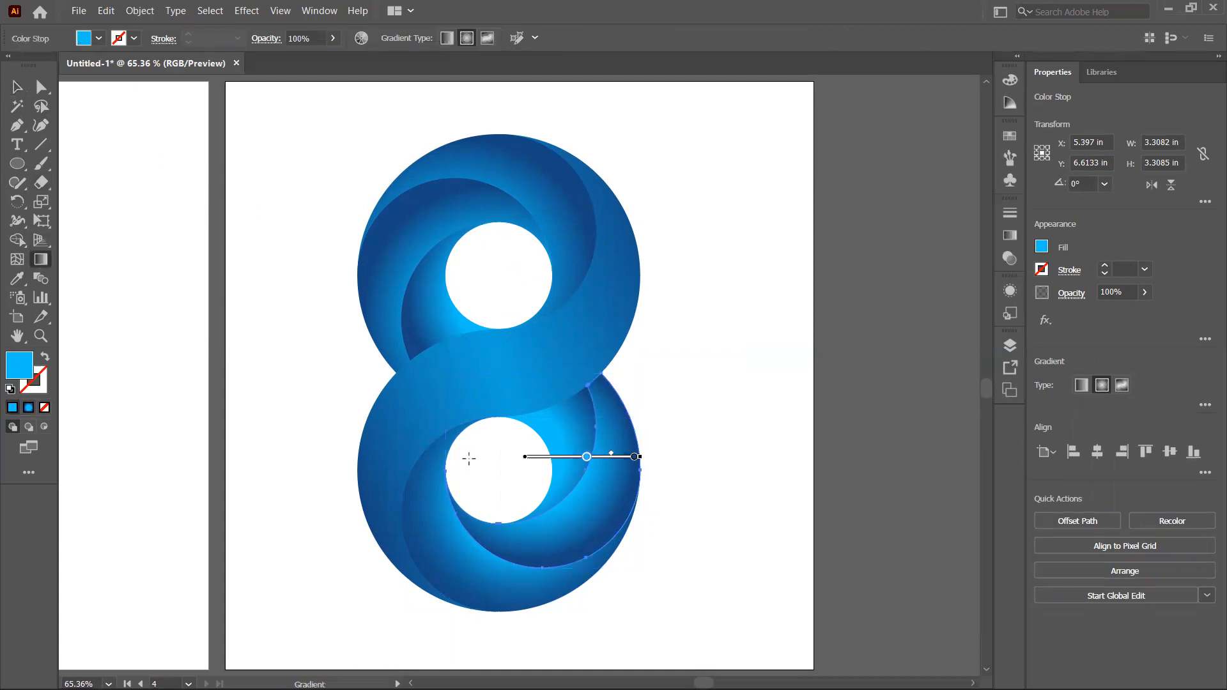
left_click(636, 458)
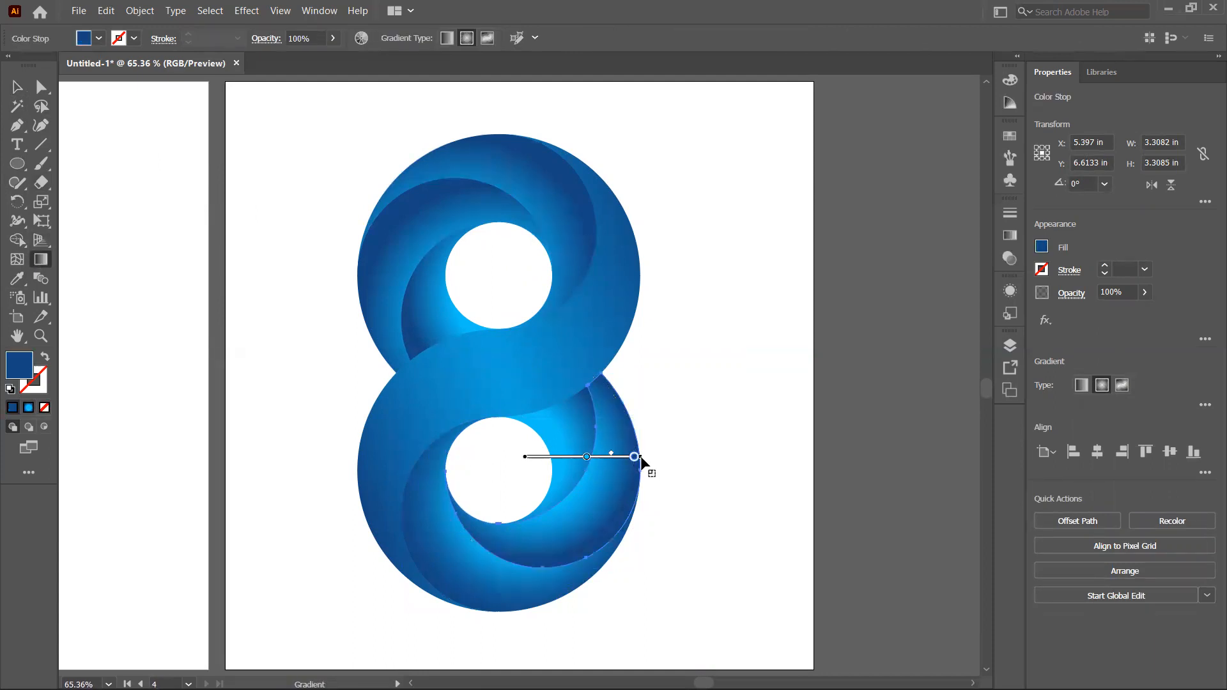
mouse_move(641, 465)
left_mouse_down()
mouse_move(650, 456)
mouse_move(601, 452)
left_mouse_up()
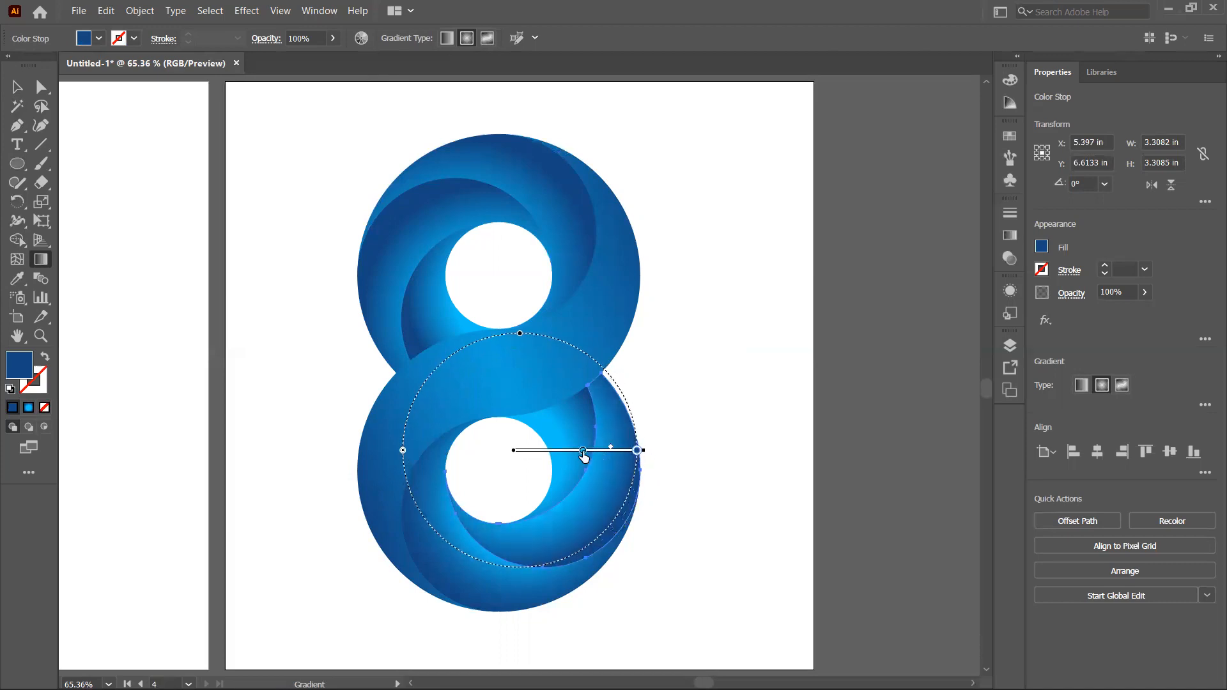
left_click(574, 451)
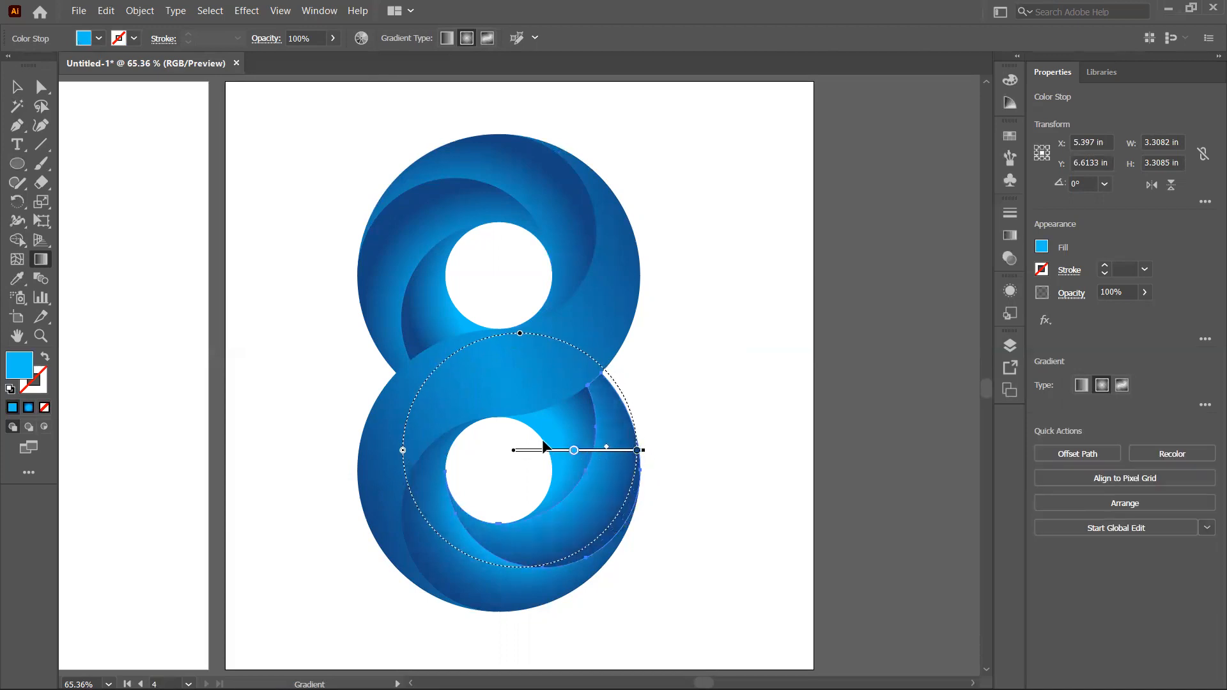
Step: Lengthen the radial gradient of the small inner shape beside the lower hole and shift its midpoint with the Gradient tool
left_click(16, 87)
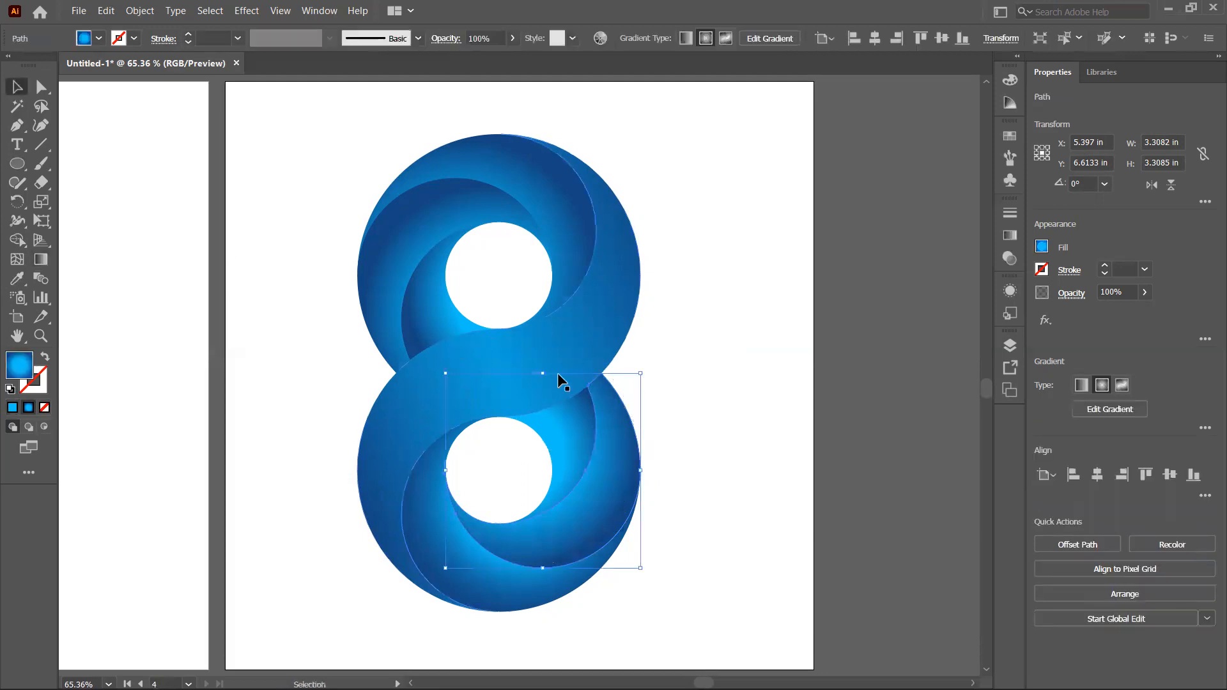
left_click(557, 420)
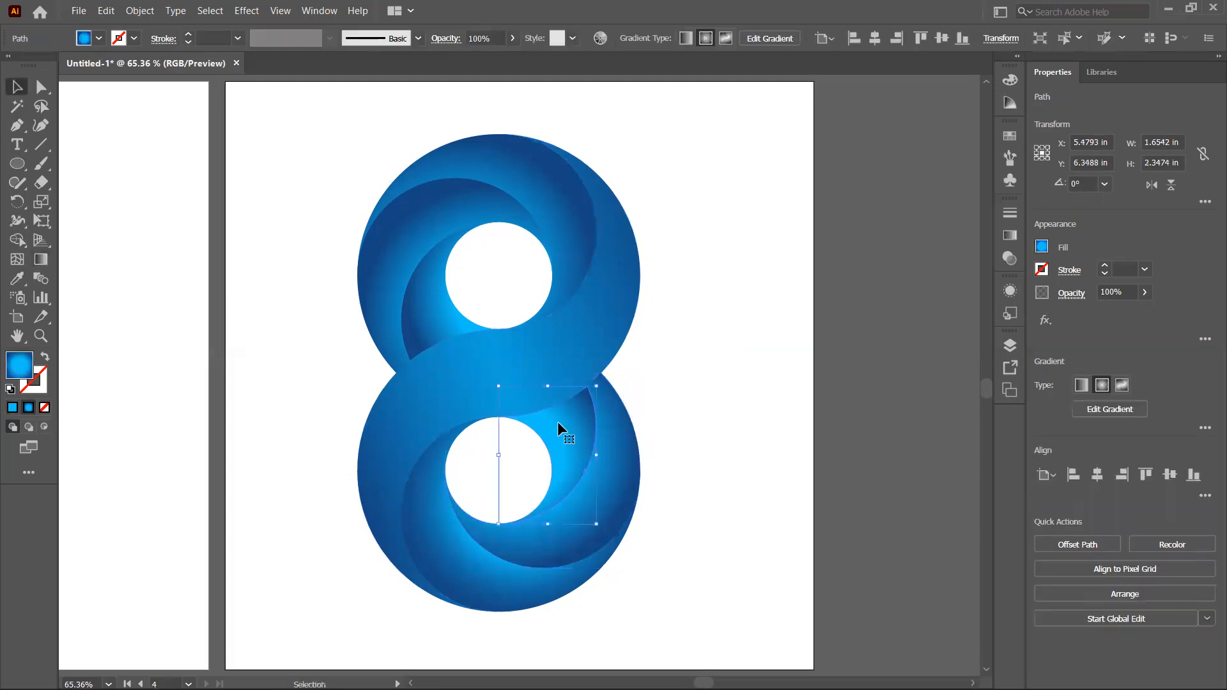
left_click(40, 258)
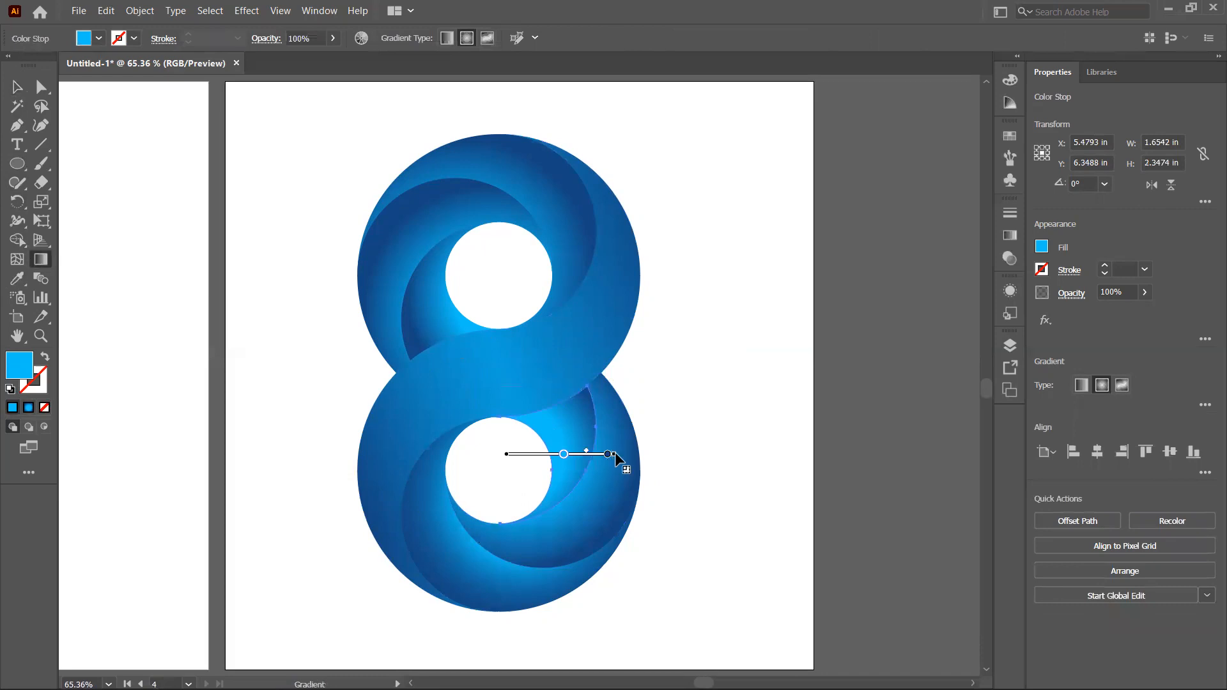
left_click_drag(615, 451, 632, 451)
left_click_drag(541, 451, 518, 452)
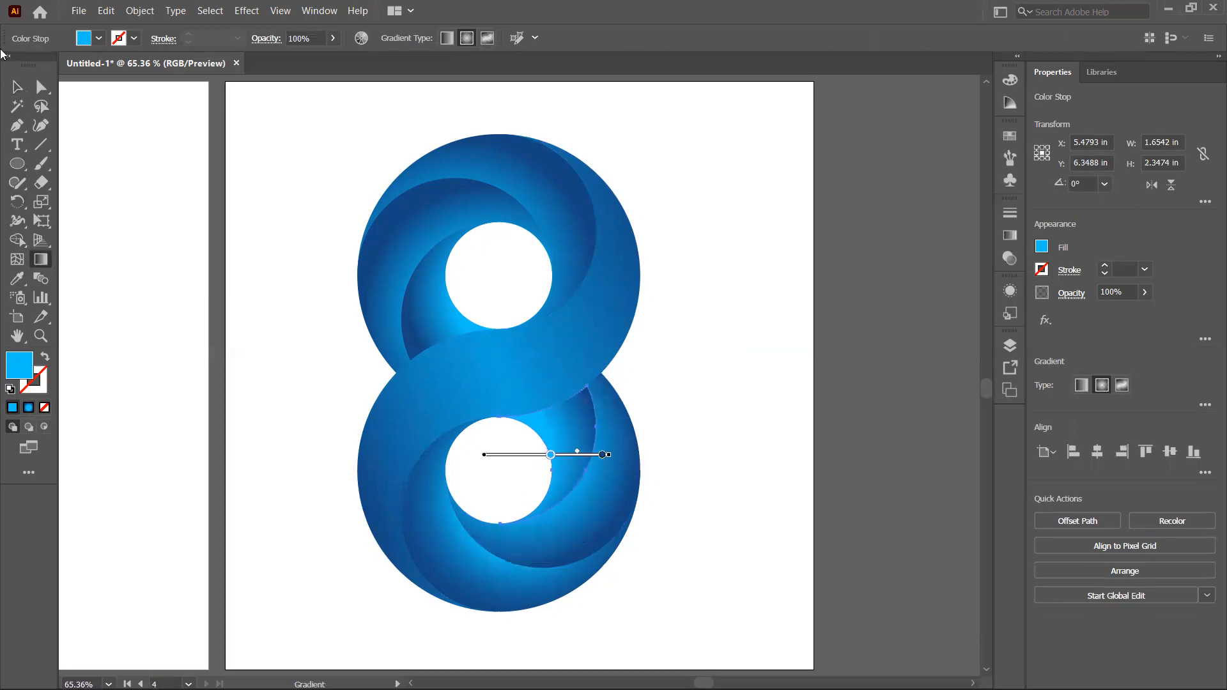
left_click(16, 87)
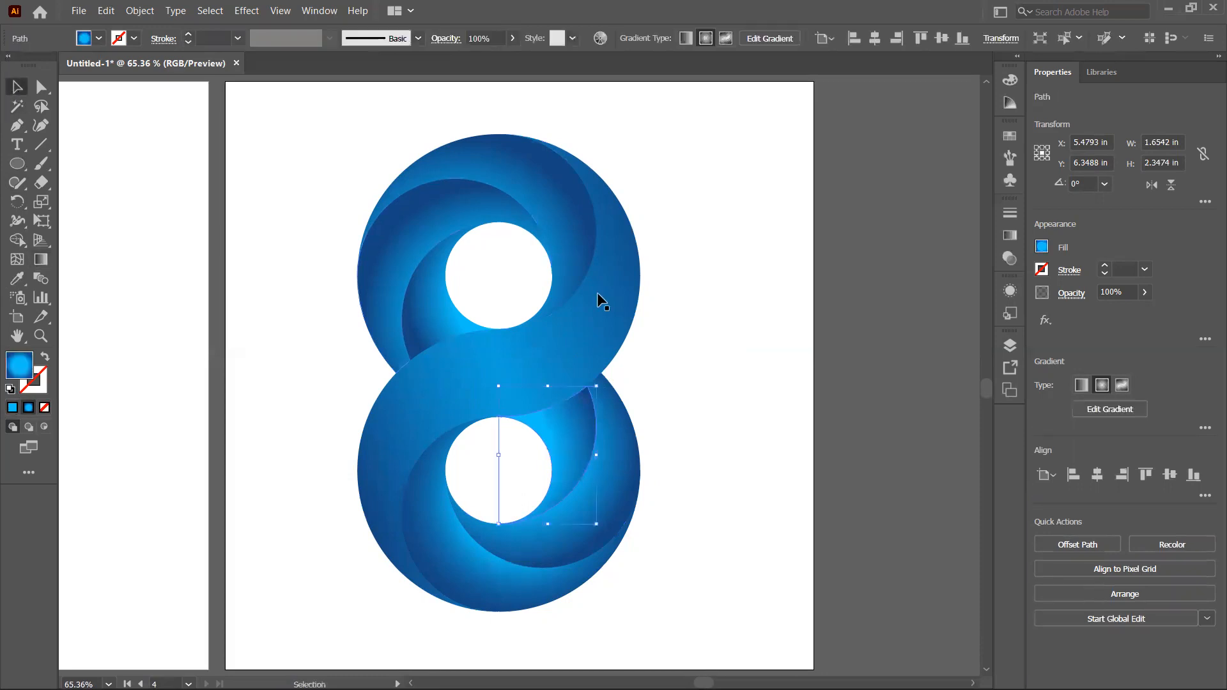
left_click(731, 305)
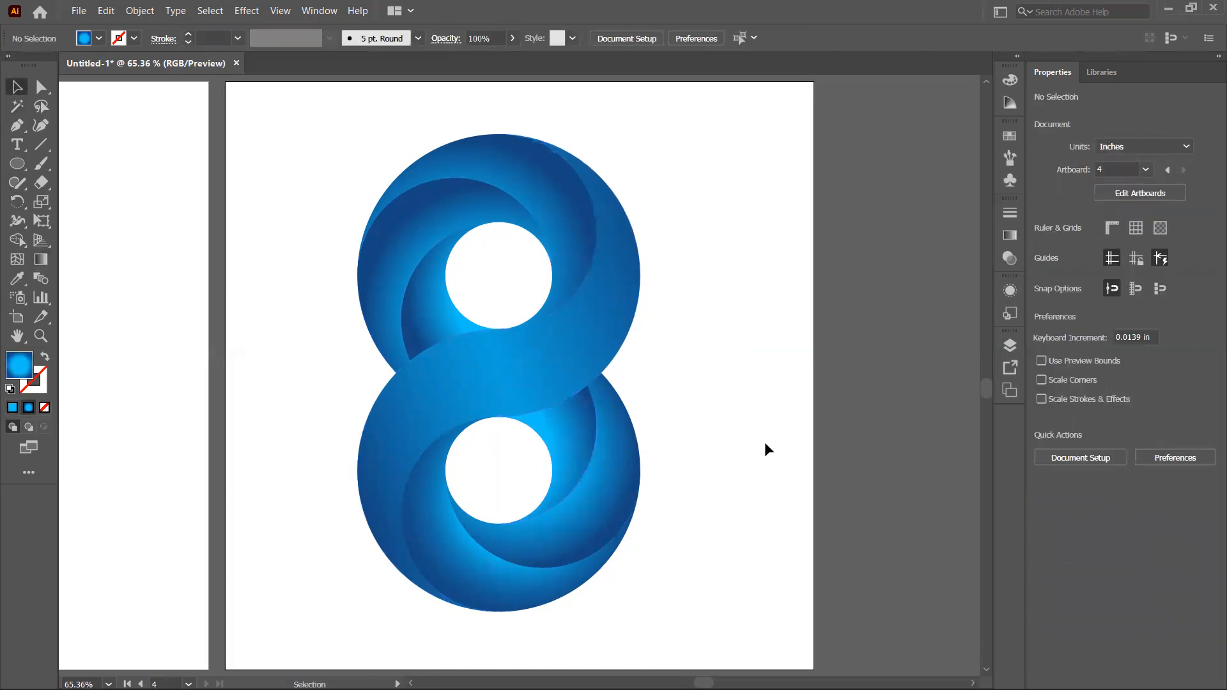